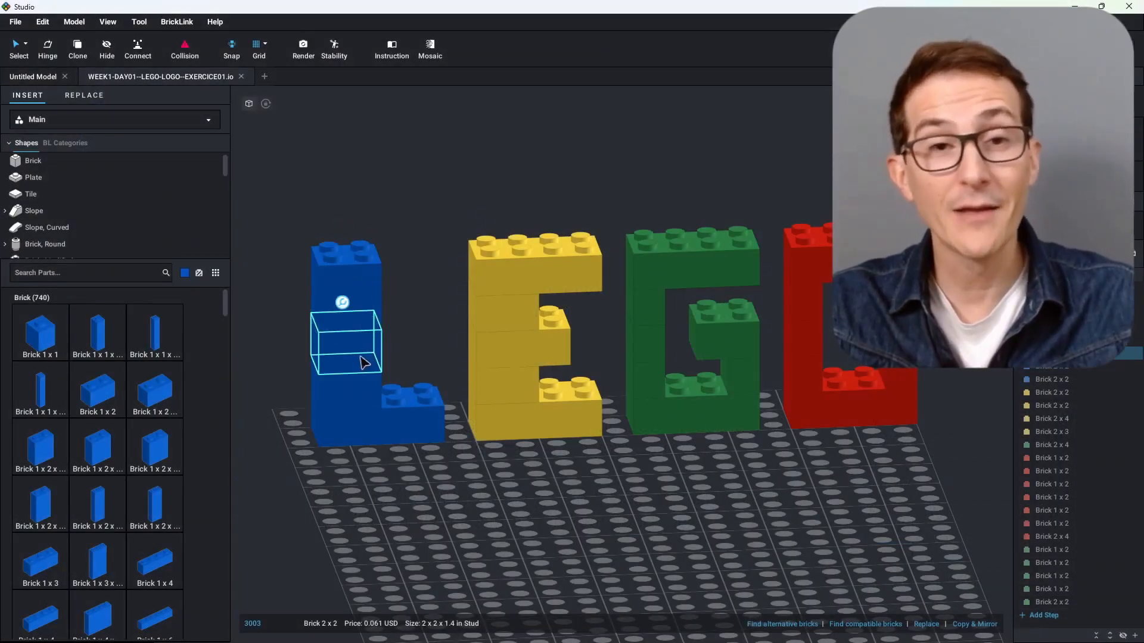
# Select single bricks in the yellow E and the green G one at a time
pyautogui.click(484, 350)
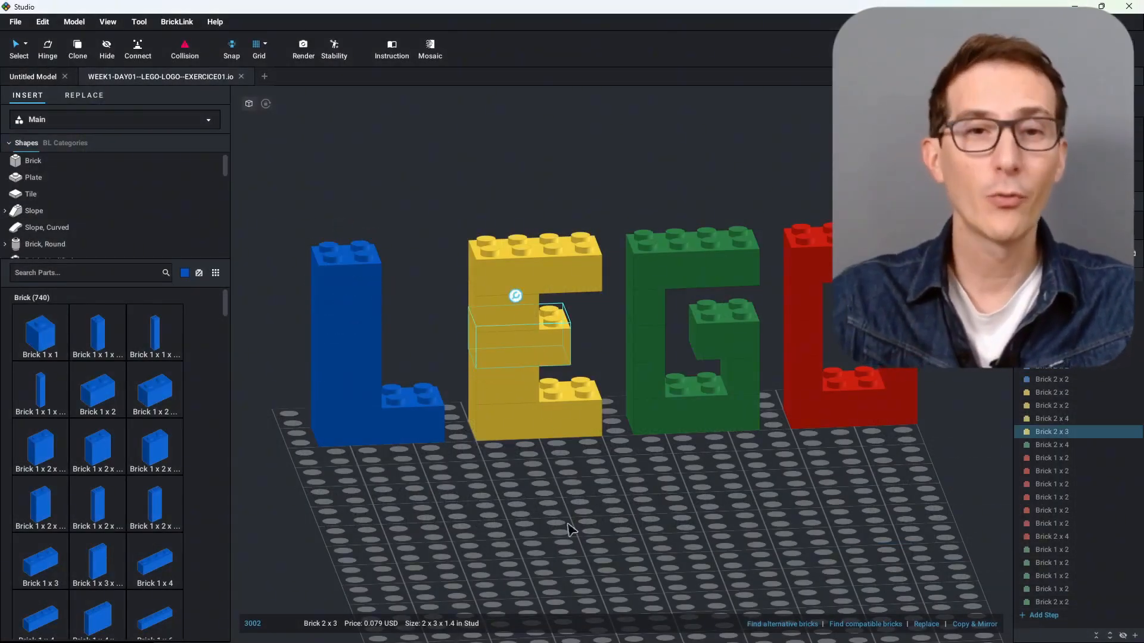
pyautogui.click(553, 414)
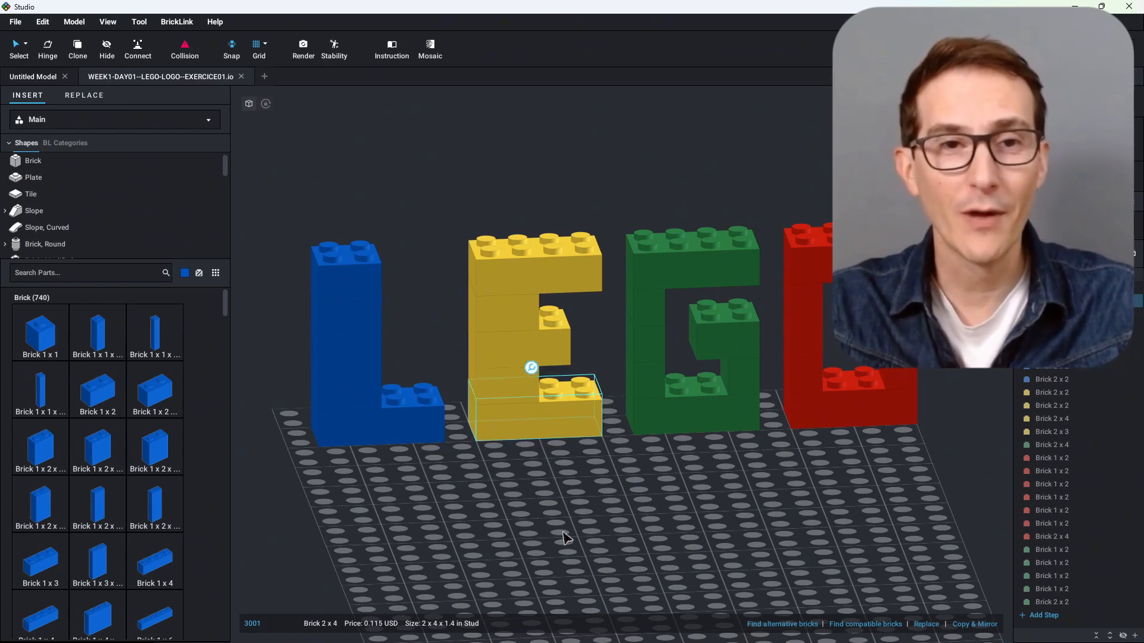
pyautogui.click(467, 168)
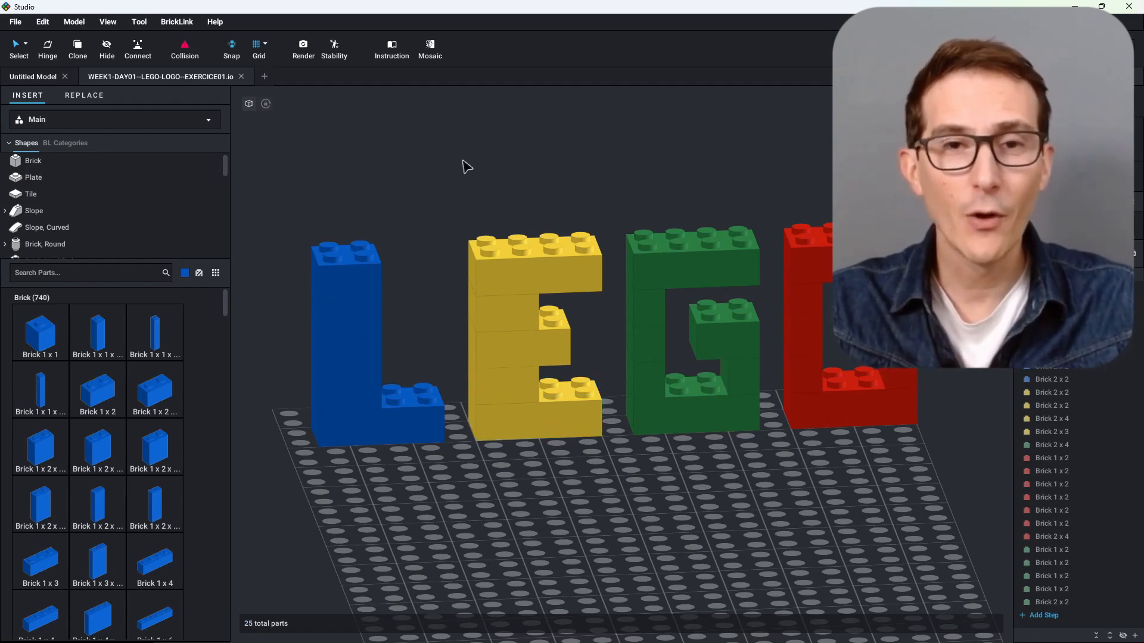
pyautogui.click(516, 262)
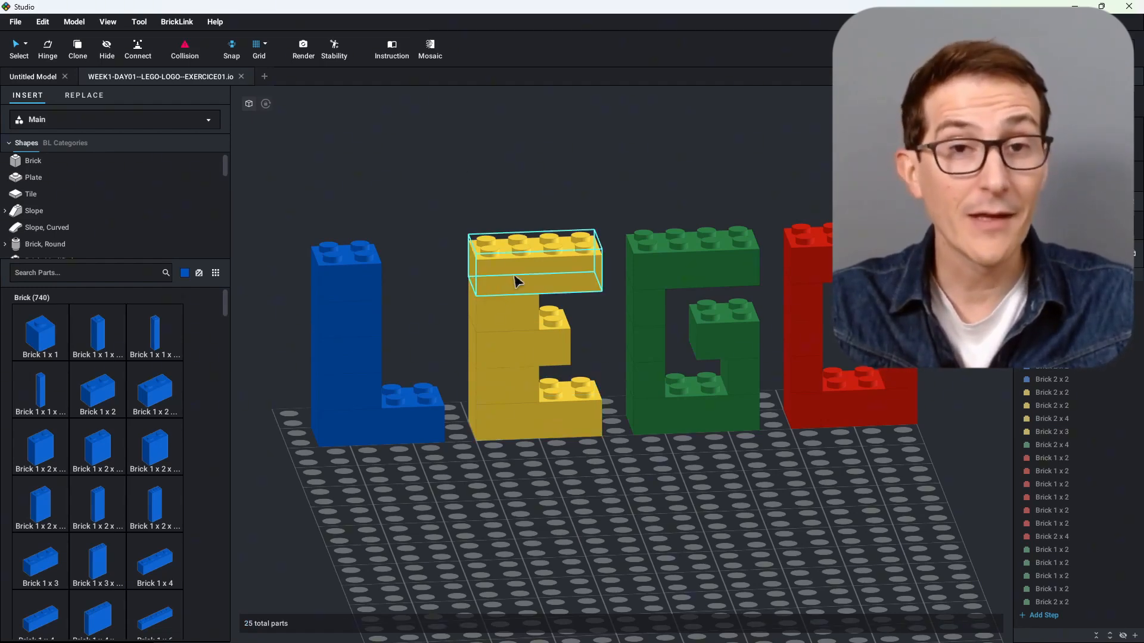
pyautogui.click(510, 317)
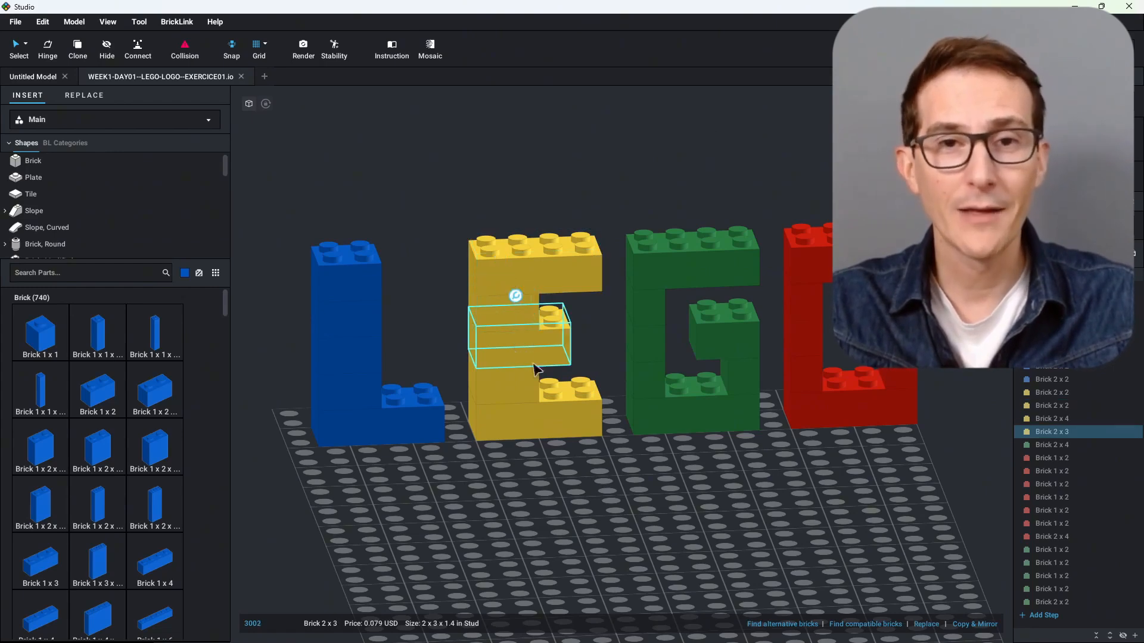
pyautogui.click(654, 246)
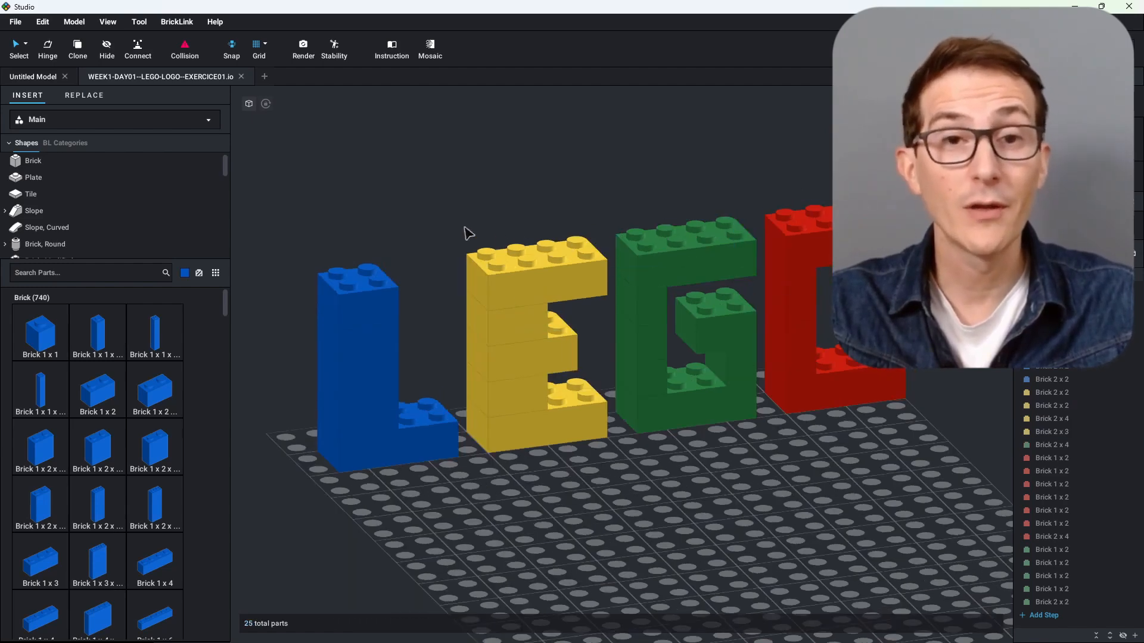
# Select several bricks at once with a selection box, finishing with the five bricks of the blue L
pyautogui.moveTo(448, 203); pyautogui.dragTo(610, 378)
pyautogui.moveTo(530, 489); pyautogui.dragTo(510, 468, button='right')
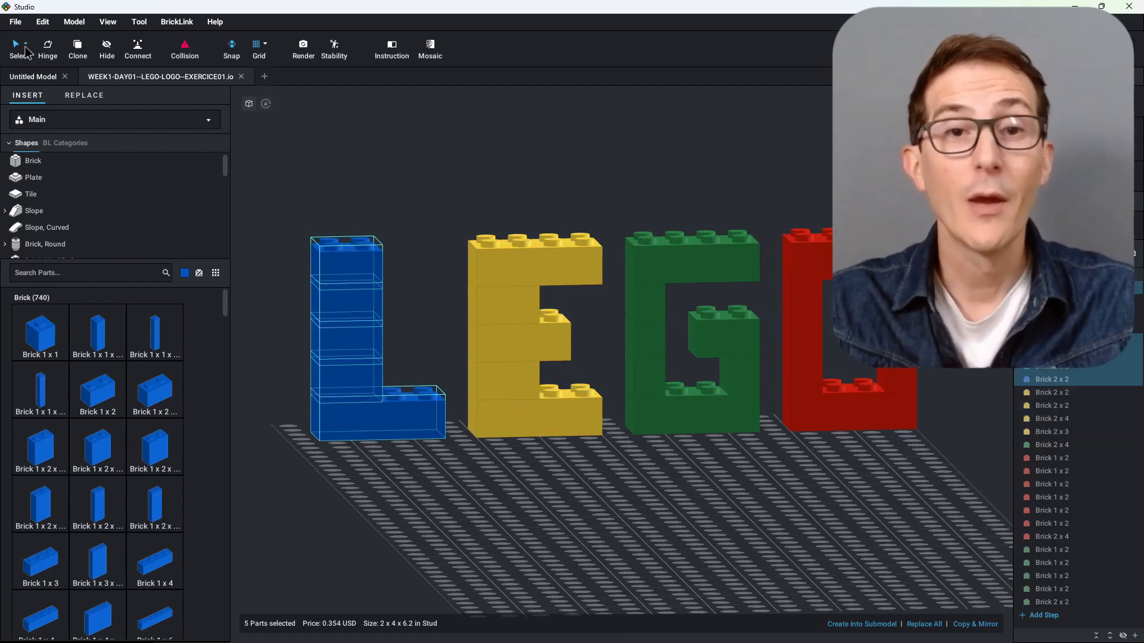
# Set the selection mode to By Color and select the green, red and yellow bricks in turn
pyautogui.click(26, 50)
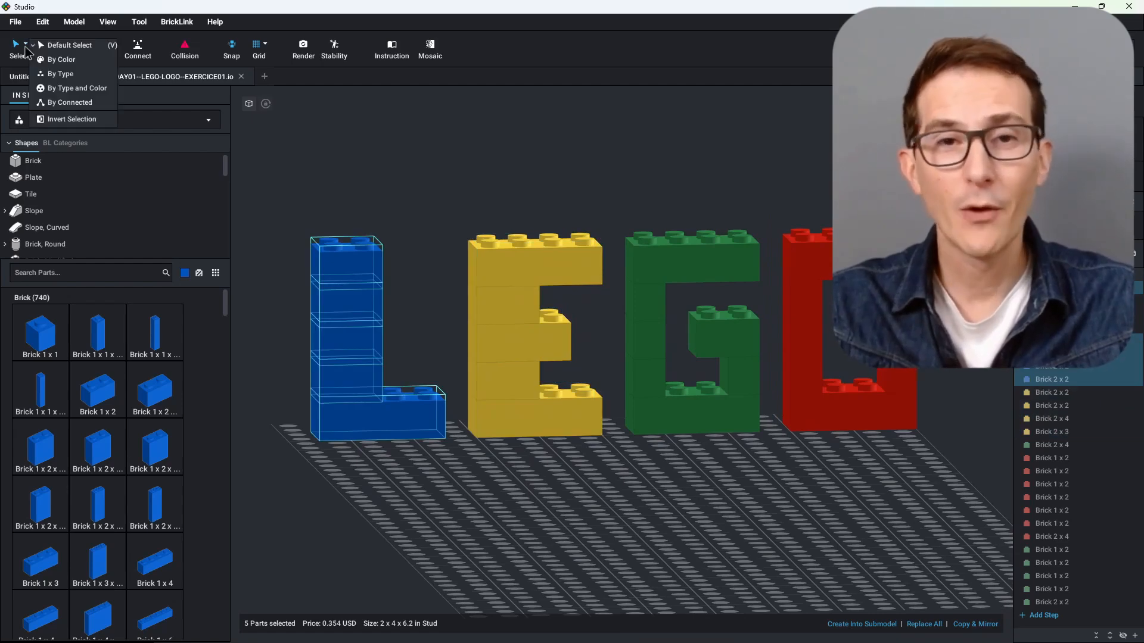
pyautogui.click(65, 60)
pyautogui.click(661, 275)
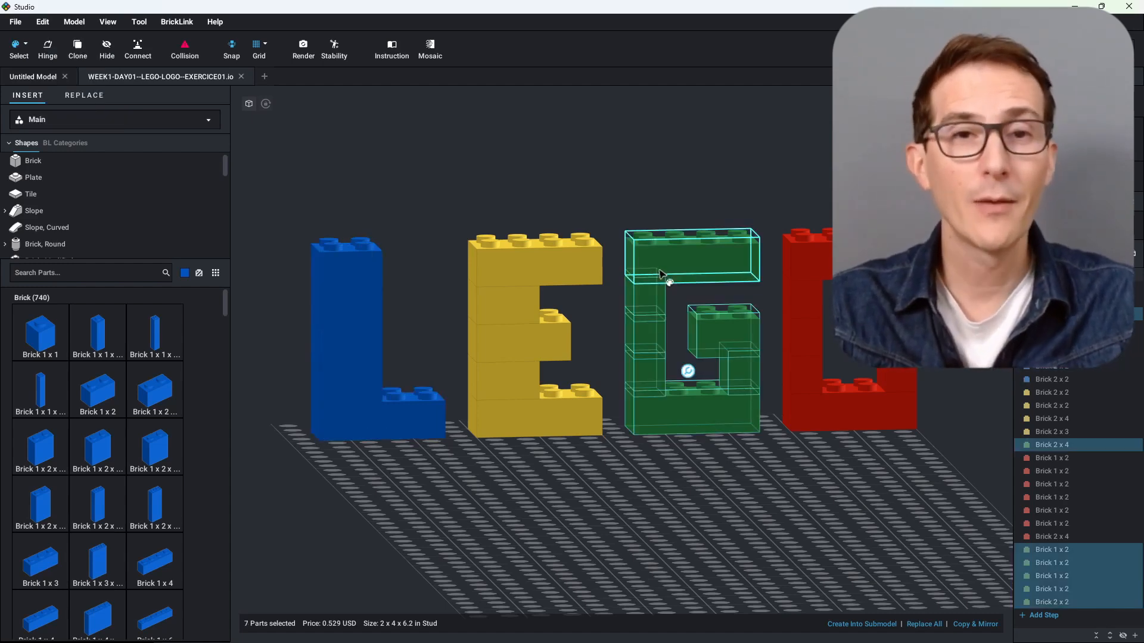
pyautogui.click(813, 315)
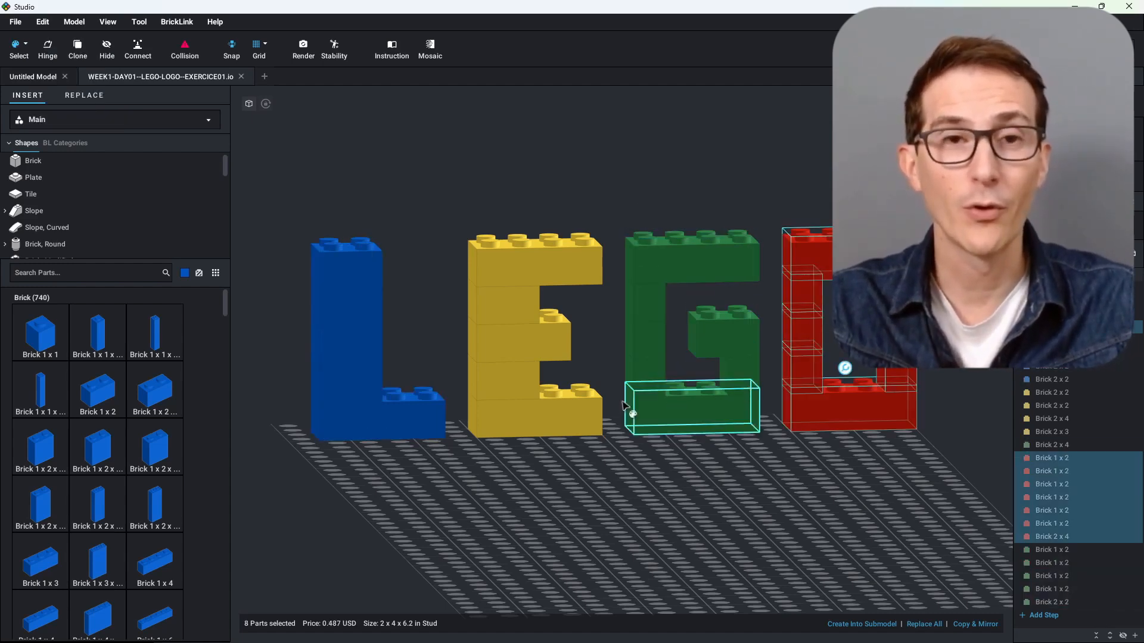
pyautogui.click(532, 337)
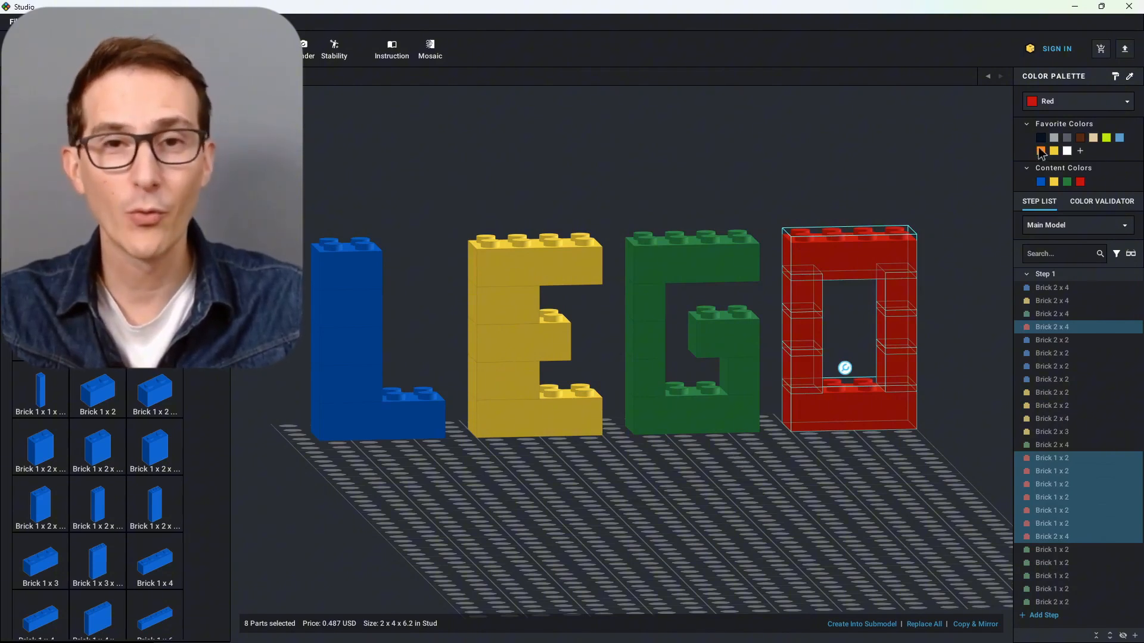
# Try recoloring the selected red O bricks to Bright Light Orange and undo the color change
pyautogui.click(1053, 102)
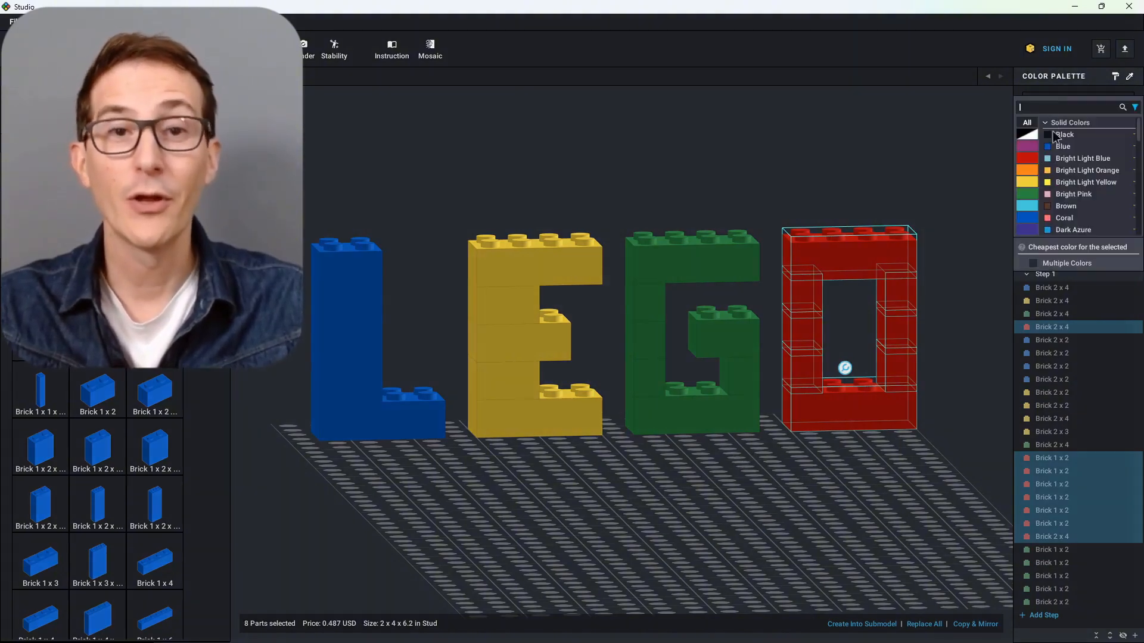
pyautogui.click(1071, 171)
pyautogui.click(817, 196)
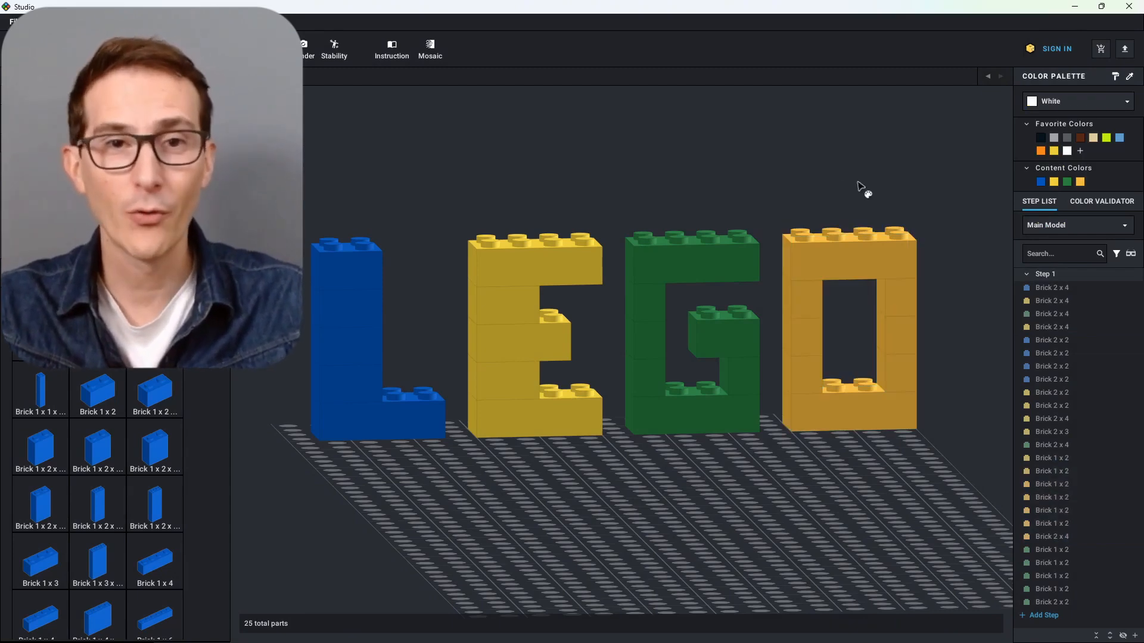
pyautogui.hotkey('ctrl', 'z')
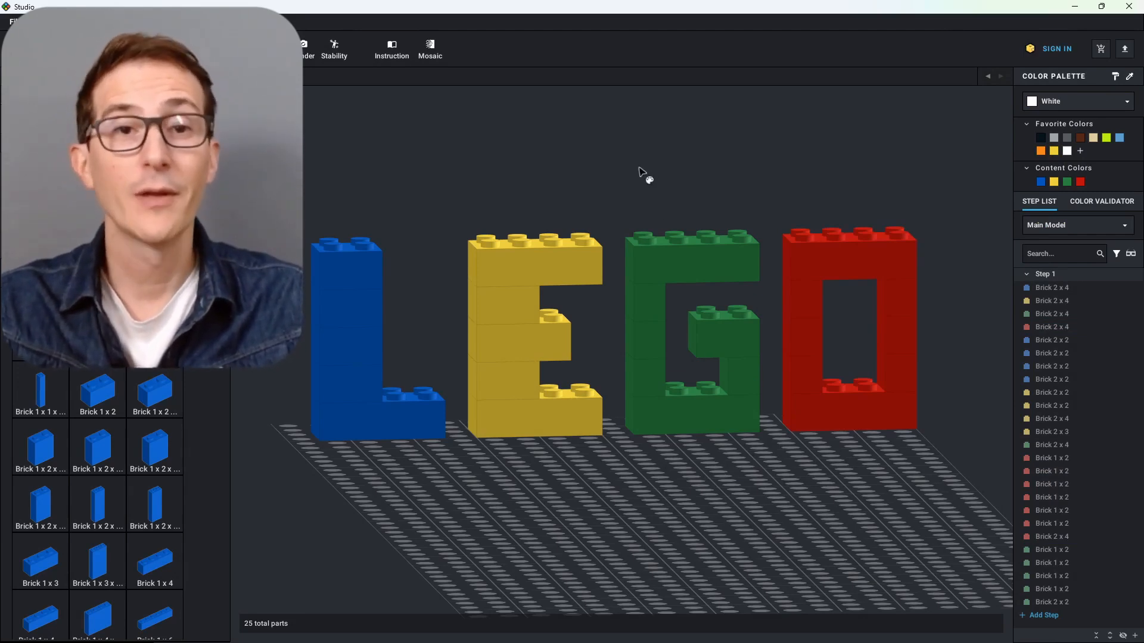
# Select all yellow bricks by color and clear the selection
pyautogui.click(553, 278)
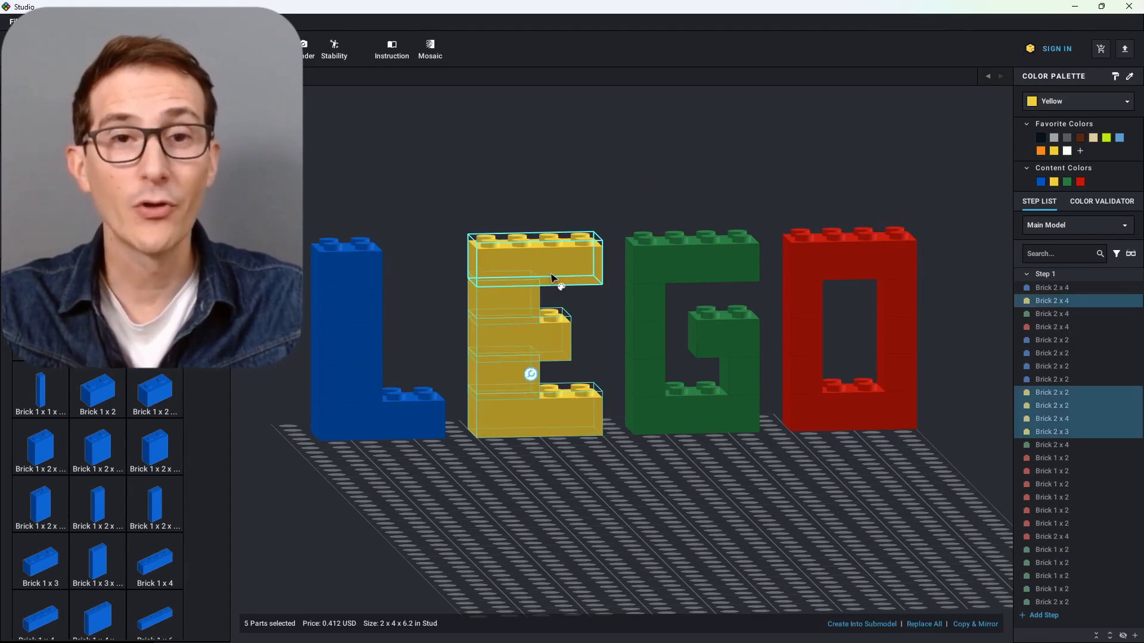
pyautogui.click(536, 187)
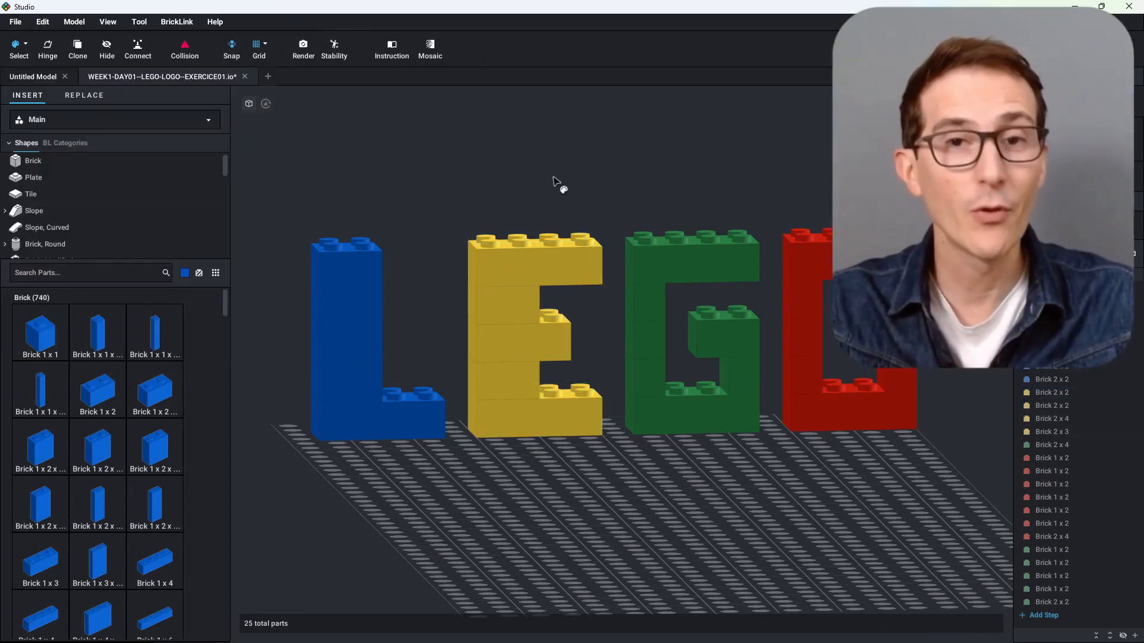
# Set the selection mode to By Type and select every 2 x 4 brick across the four letters
pyautogui.click(26, 45)
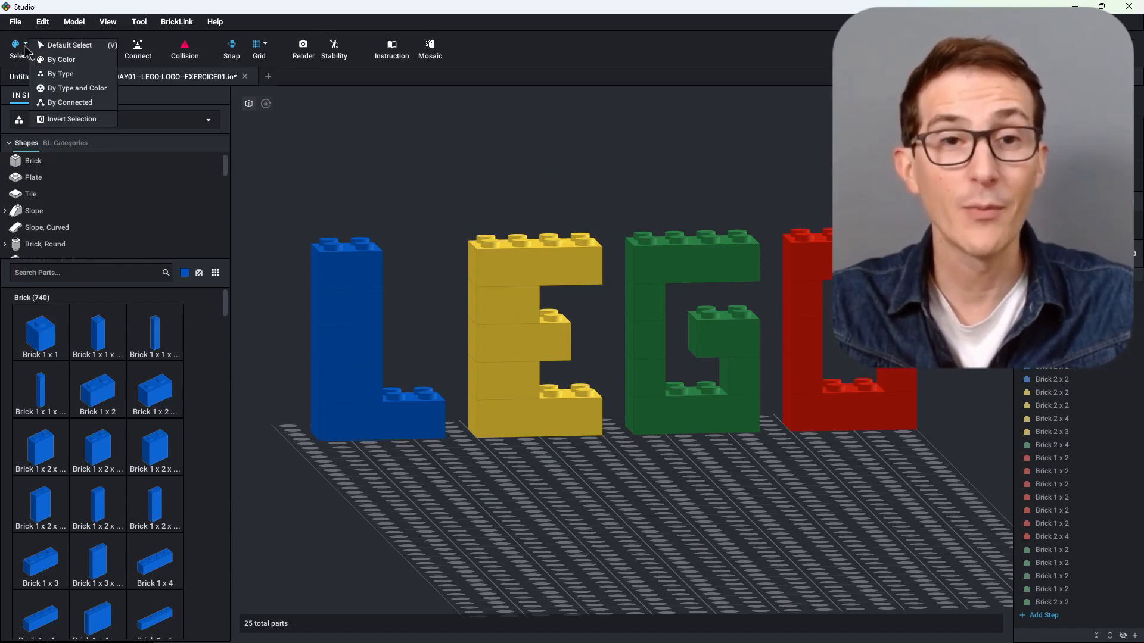
pyautogui.click(65, 75)
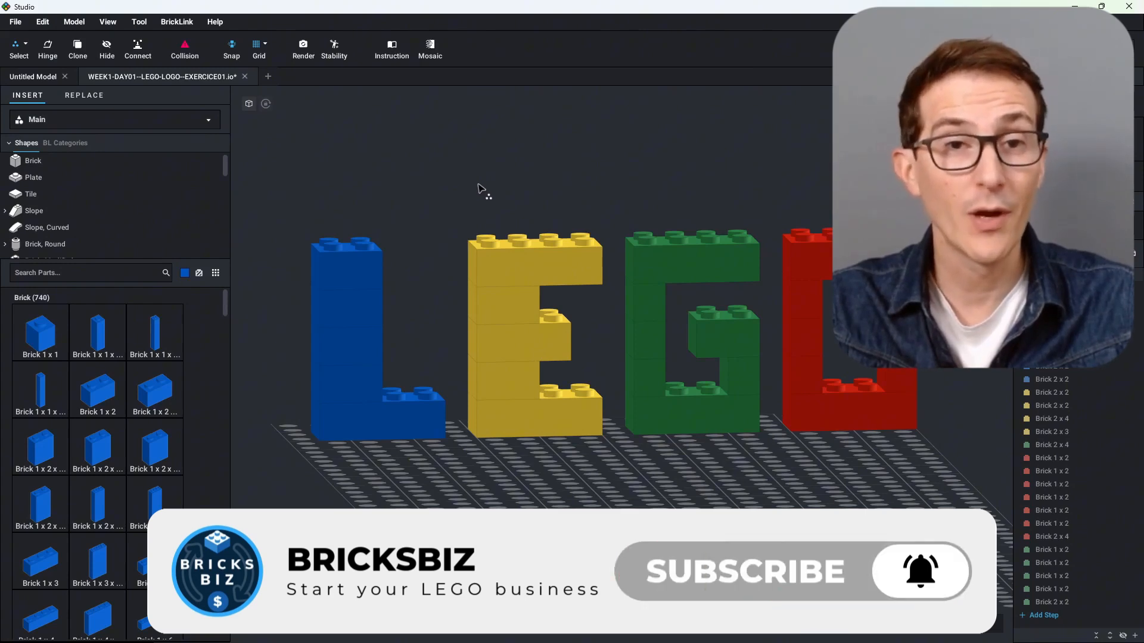
pyautogui.click(544, 260)
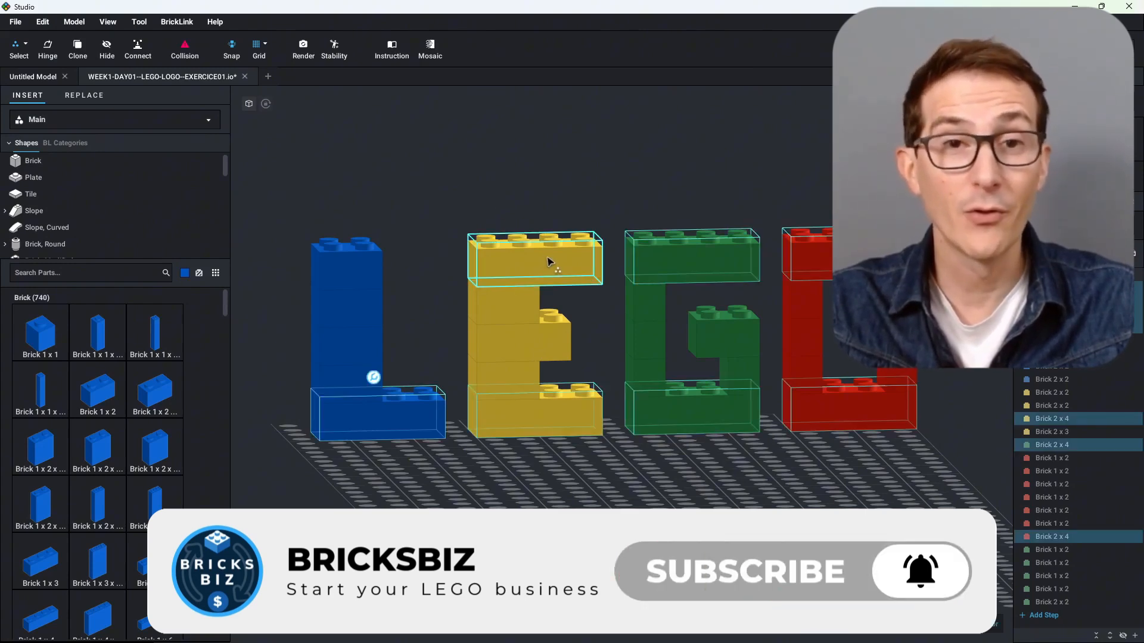
pyautogui.moveTo(529, 173); pyautogui.dragTo(538, 177, button='right')
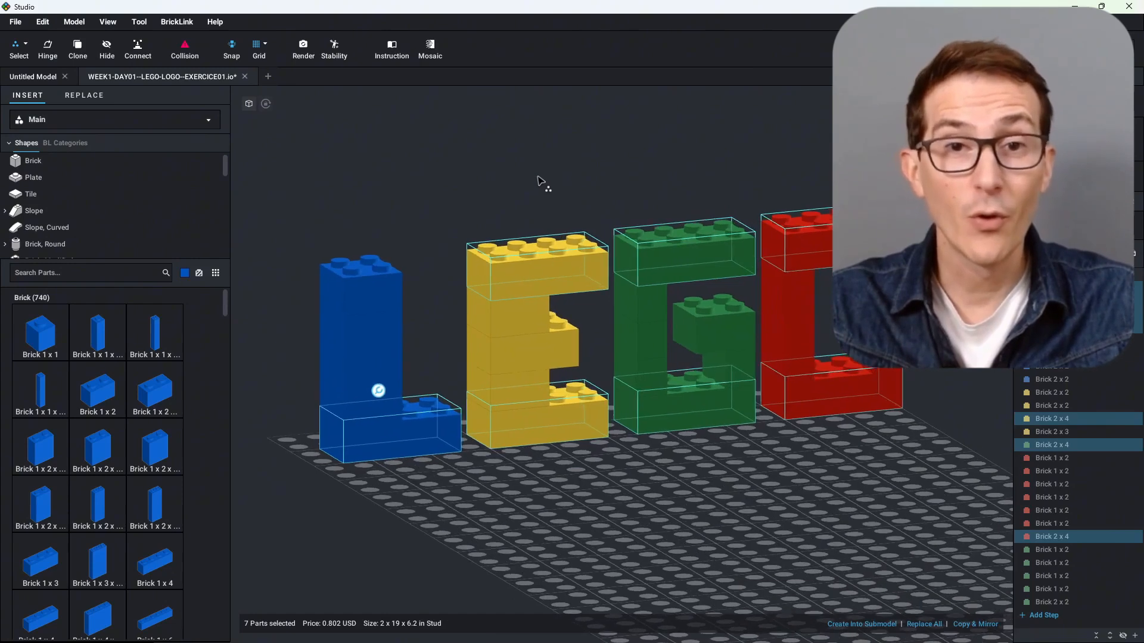
# Set the selection mode to By Type and Color and select matching bricks in the blue, yellow, green and red letters in turn
pyautogui.click(651, 353)
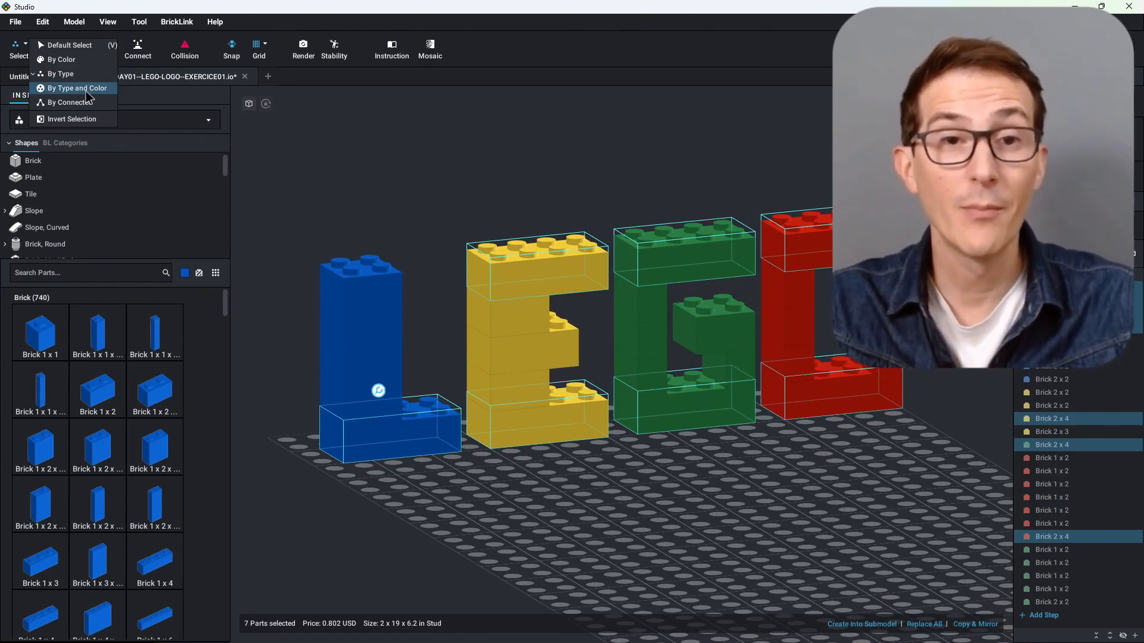
pyautogui.click(84, 89)
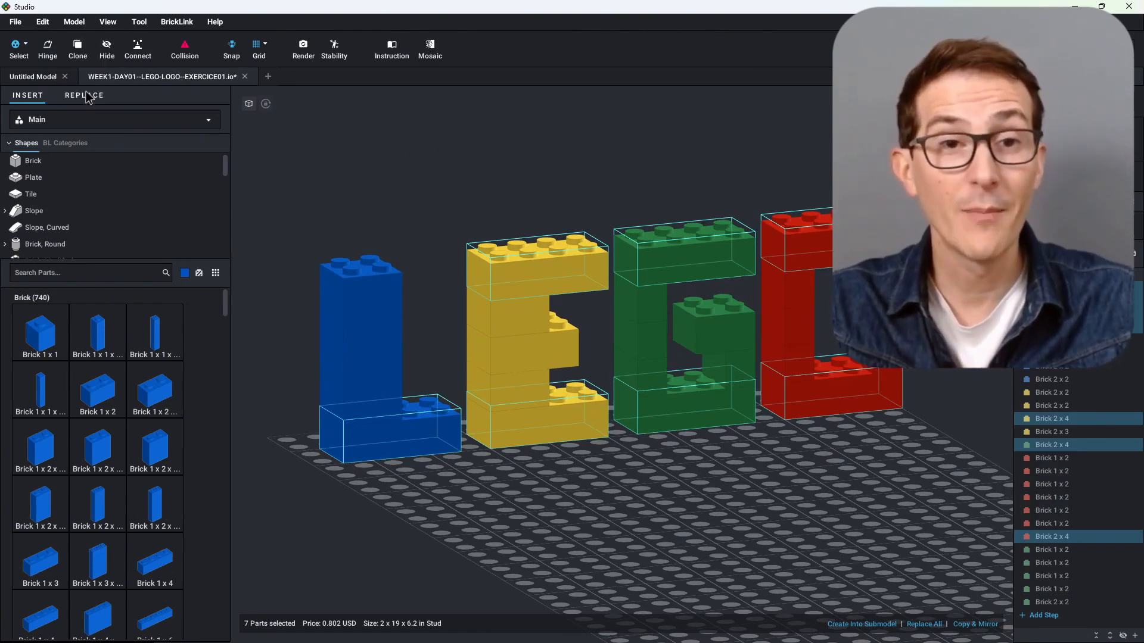
pyautogui.click(386, 345)
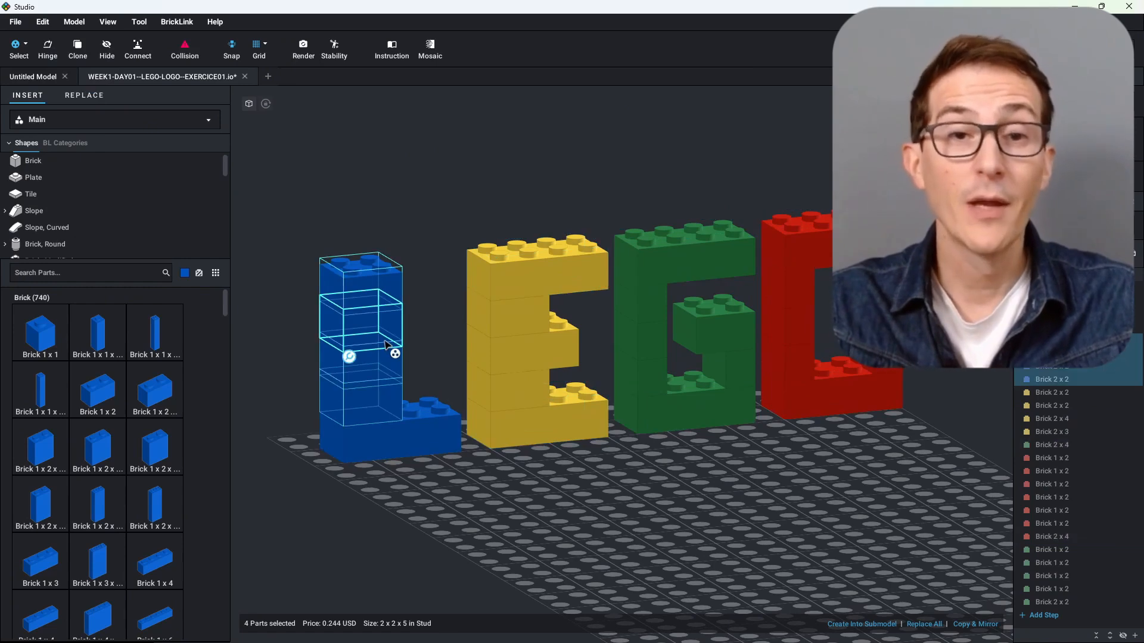
pyautogui.click(517, 388)
pyautogui.click(663, 356)
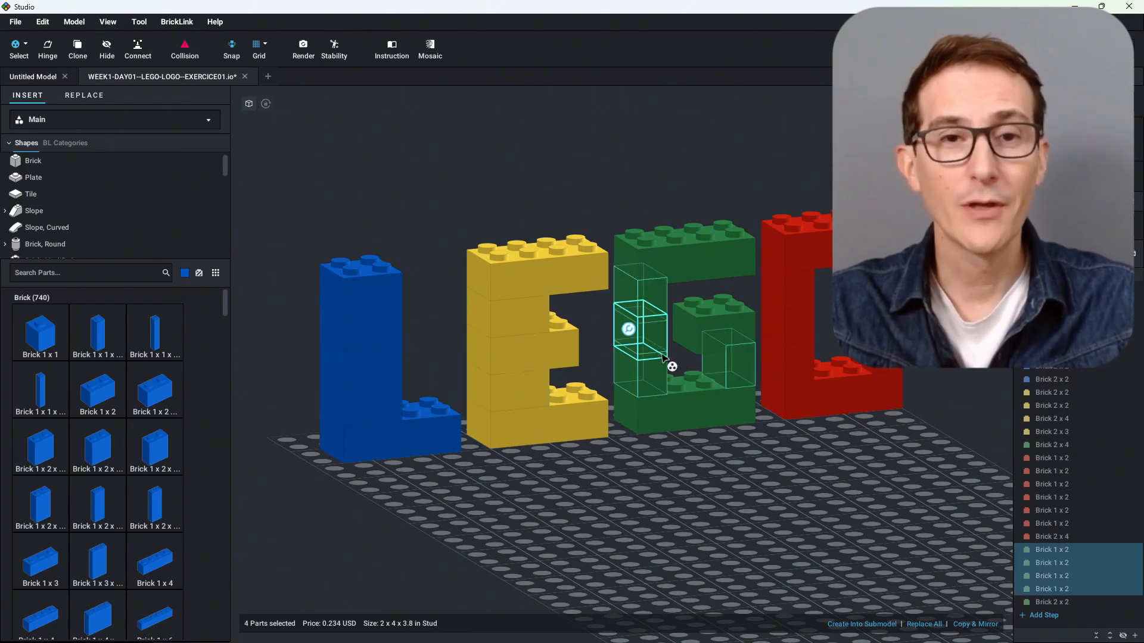
pyautogui.click(796, 308)
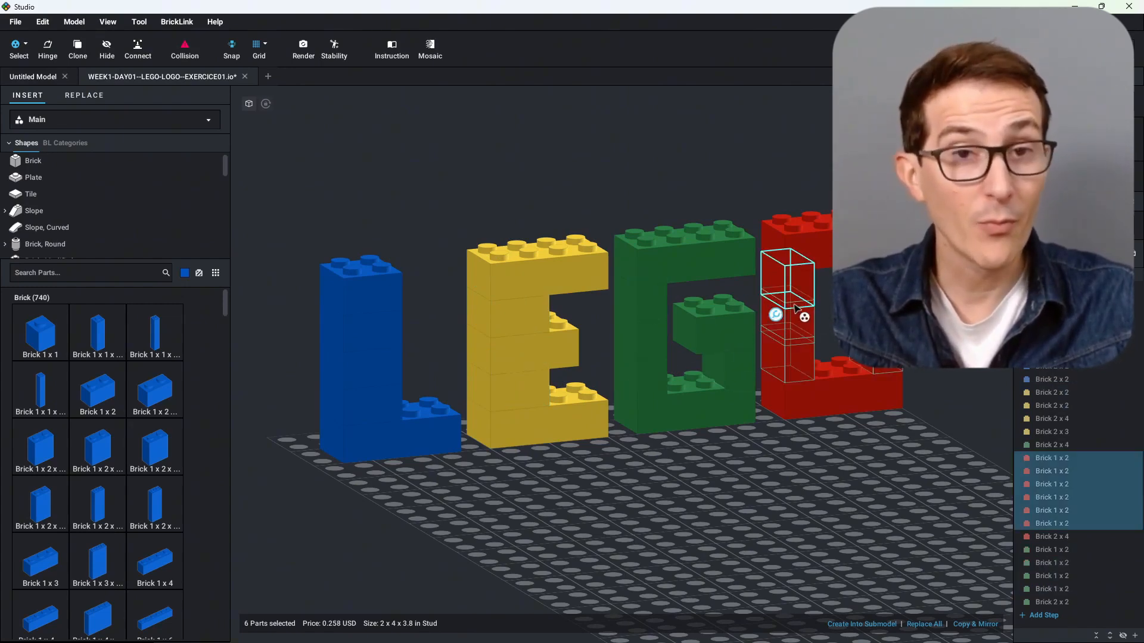
pyautogui.click(672, 361)
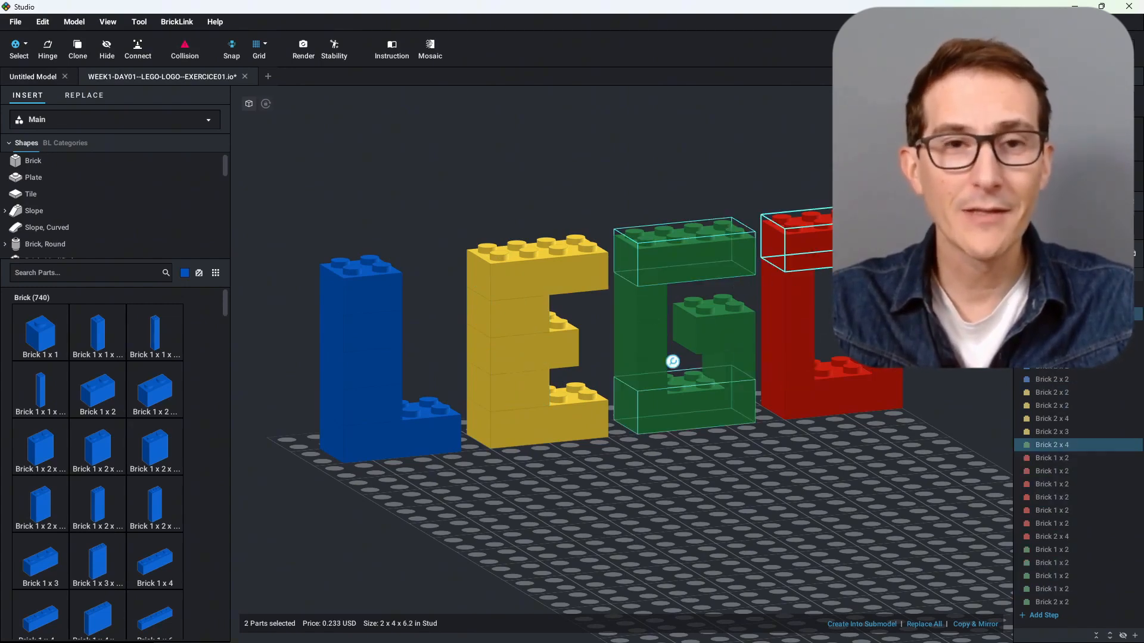
pyautogui.click(819, 347)
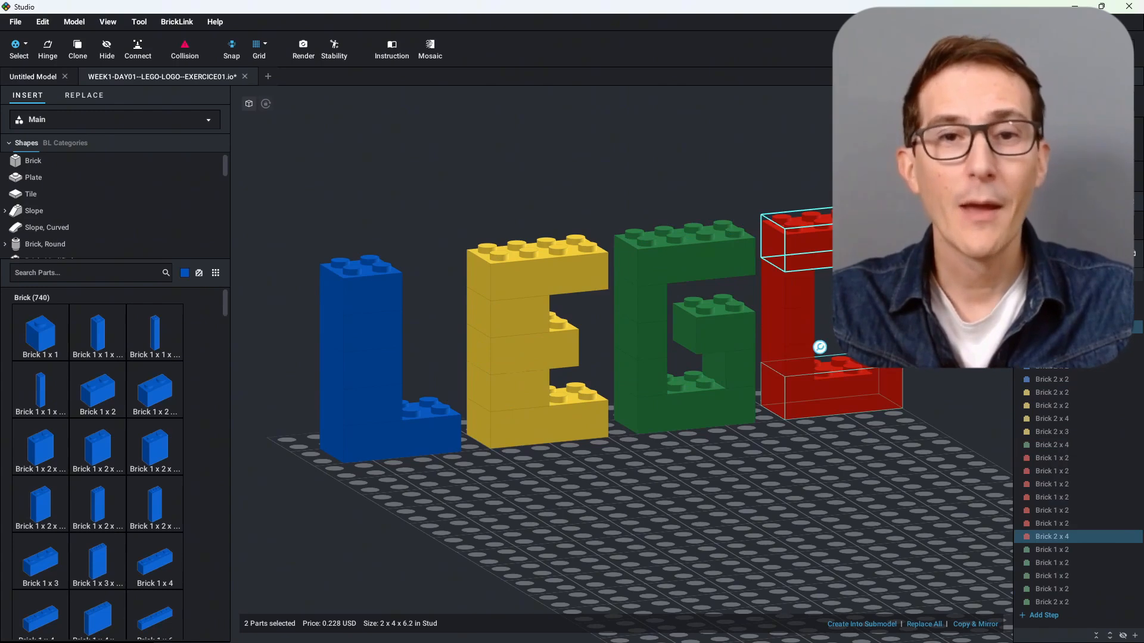
# Set the selection mode to By Connected and select the whole G, O, E and L letters one after another
pyautogui.click(25, 44)
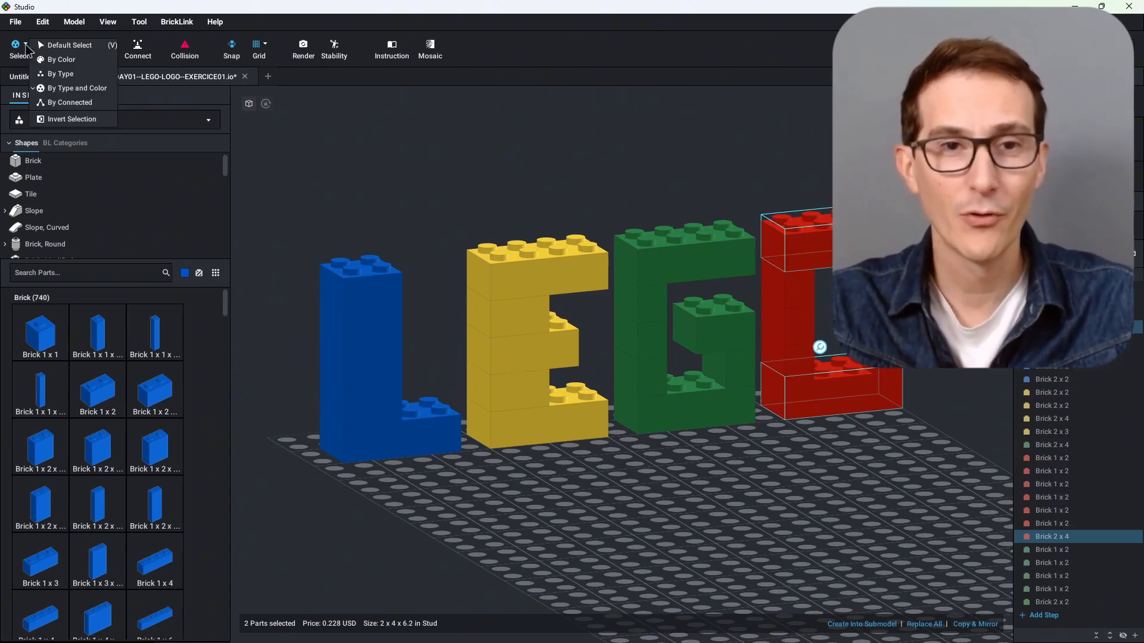
pyautogui.click(75, 103)
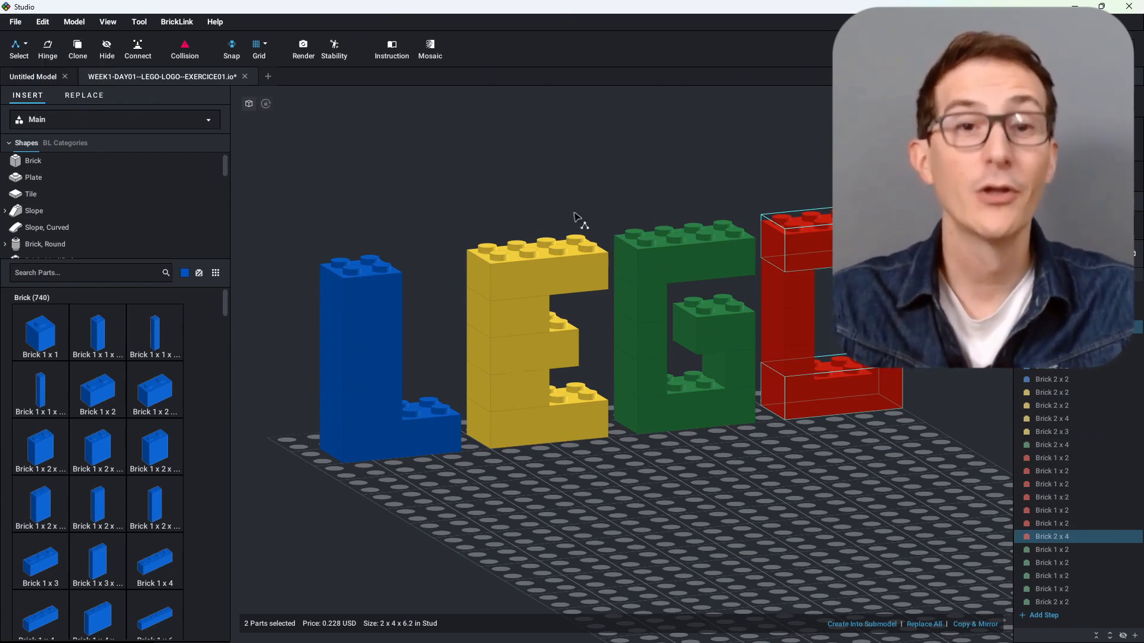
pyautogui.click(660, 361)
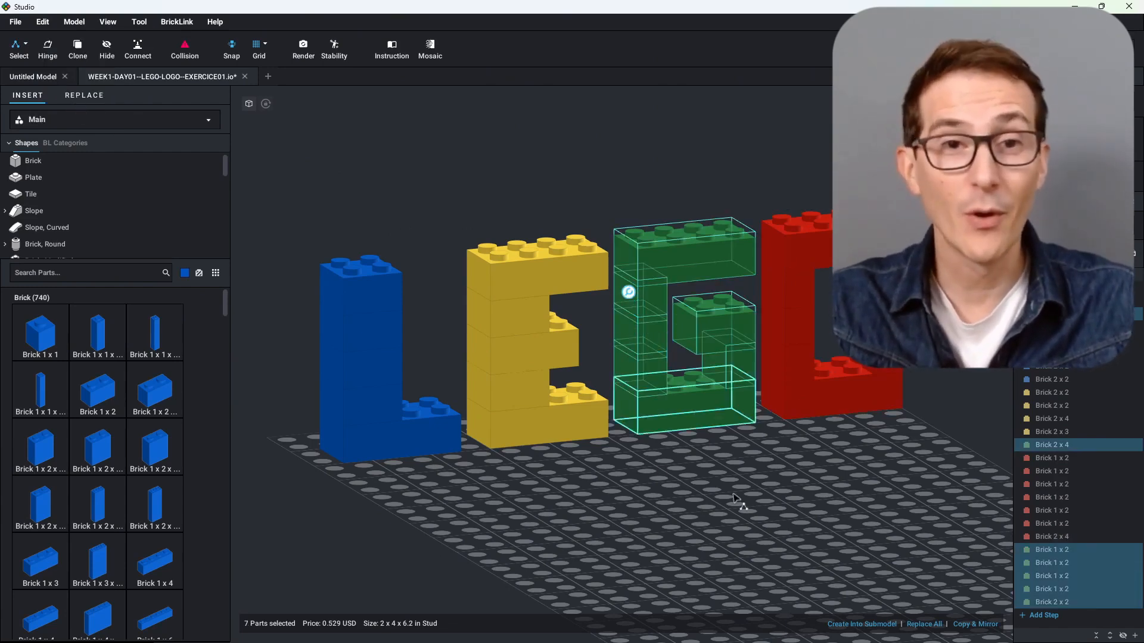
pyautogui.click(787, 325)
pyautogui.click(486, 348)
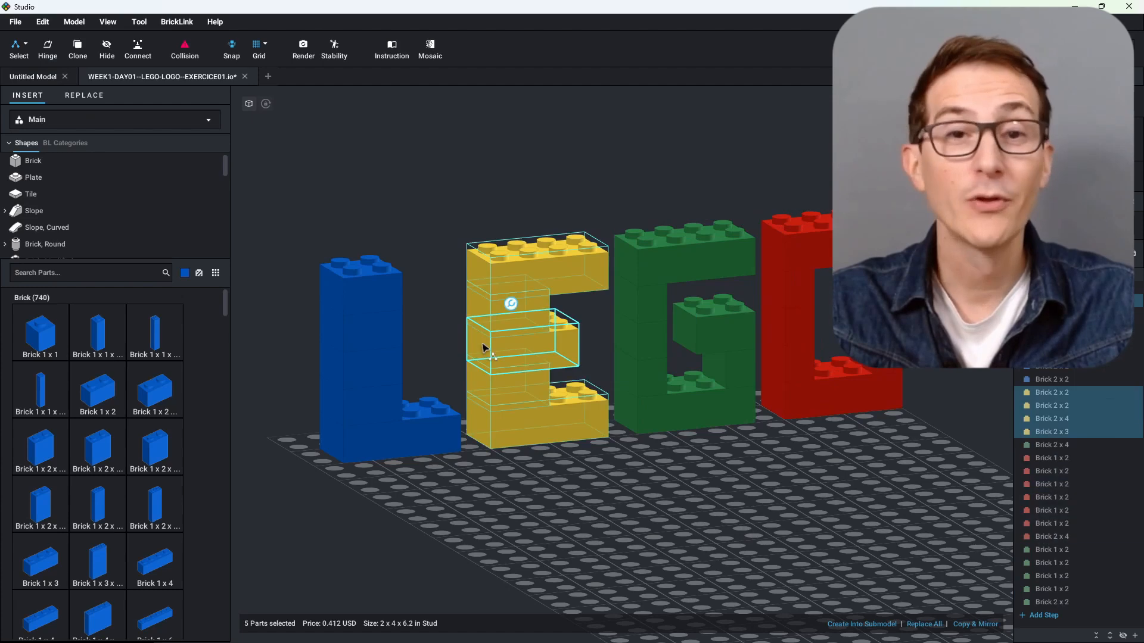
pyautogui.click(415, 418)
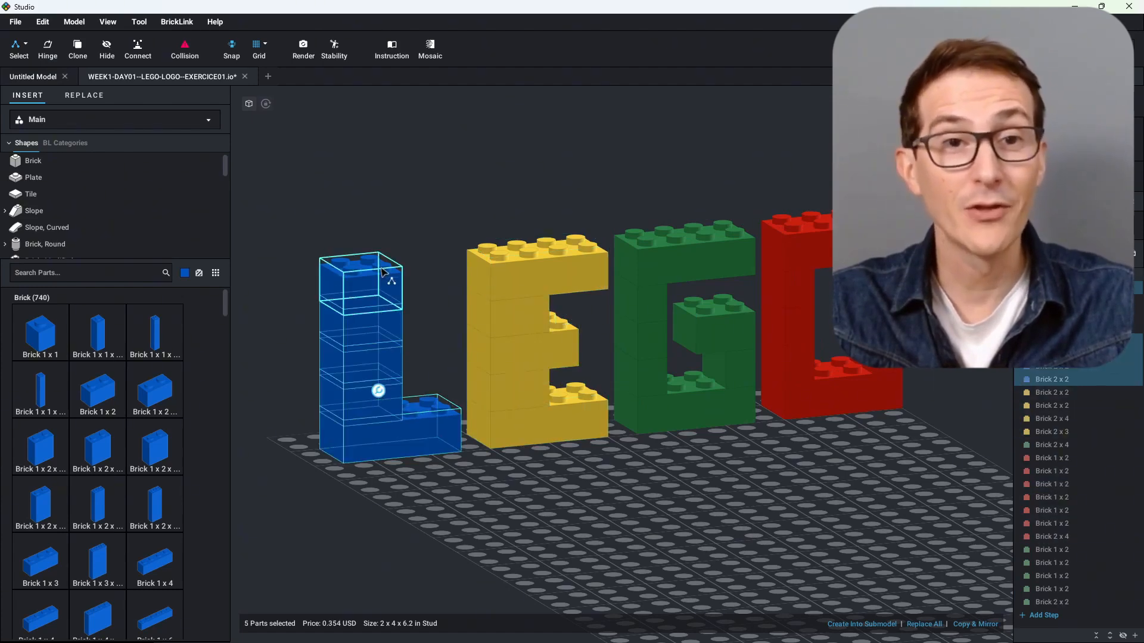
# Select the connected bricks of the yellow E and invert the selection to pick all other letters
pyautogui.click(517, 225)
pyautogui.click(520, 238)
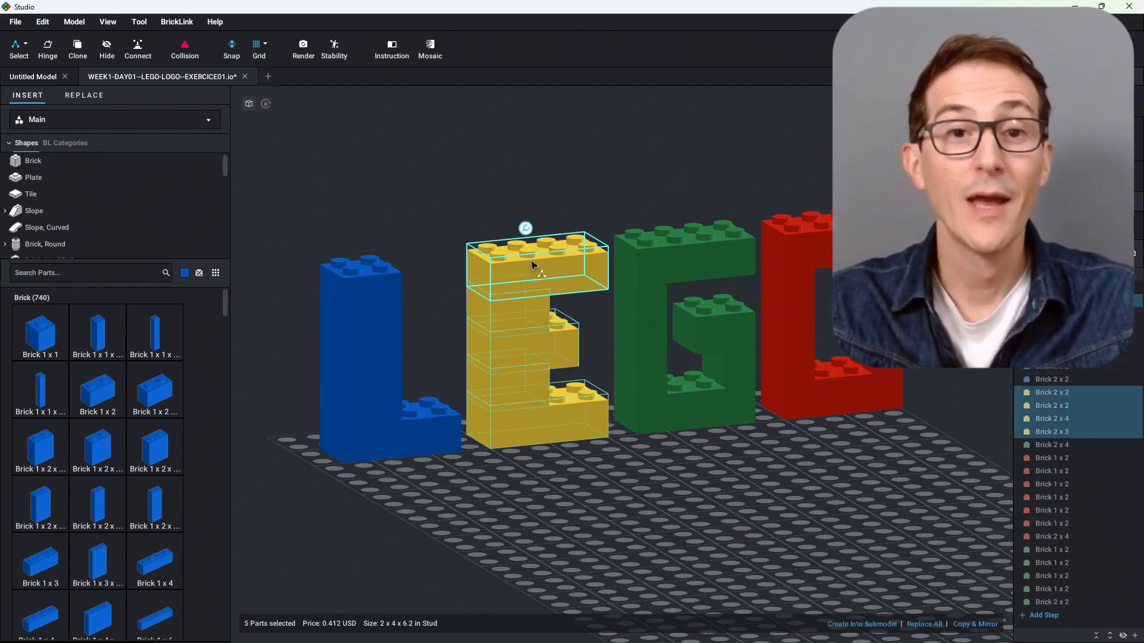
pyautogui.click(27, 45)
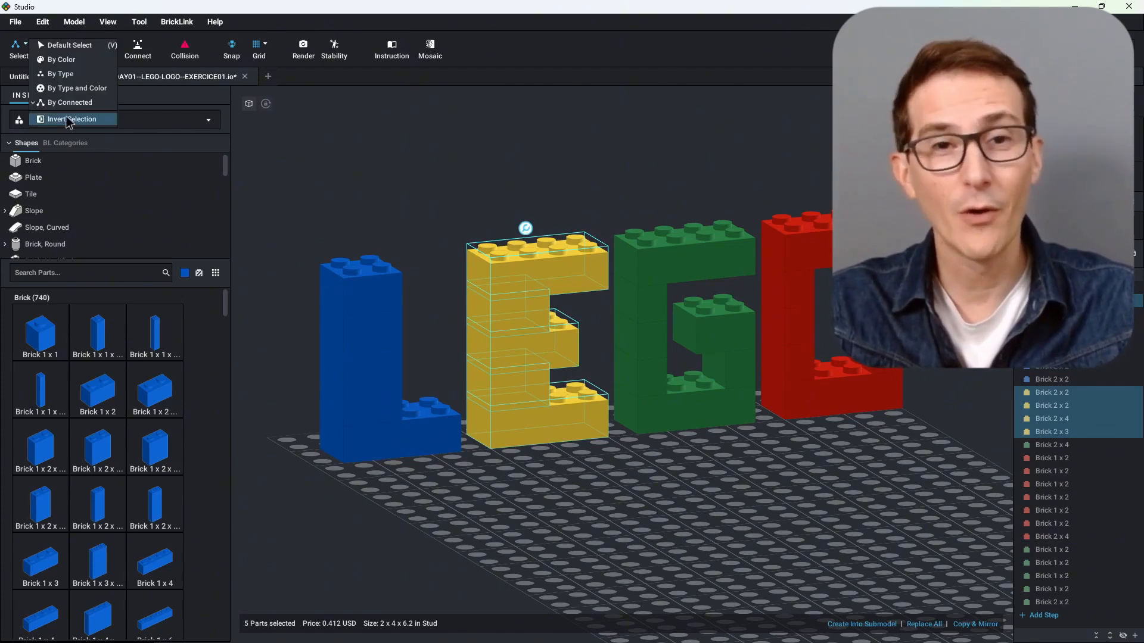
pyautogui.click(68, 120)
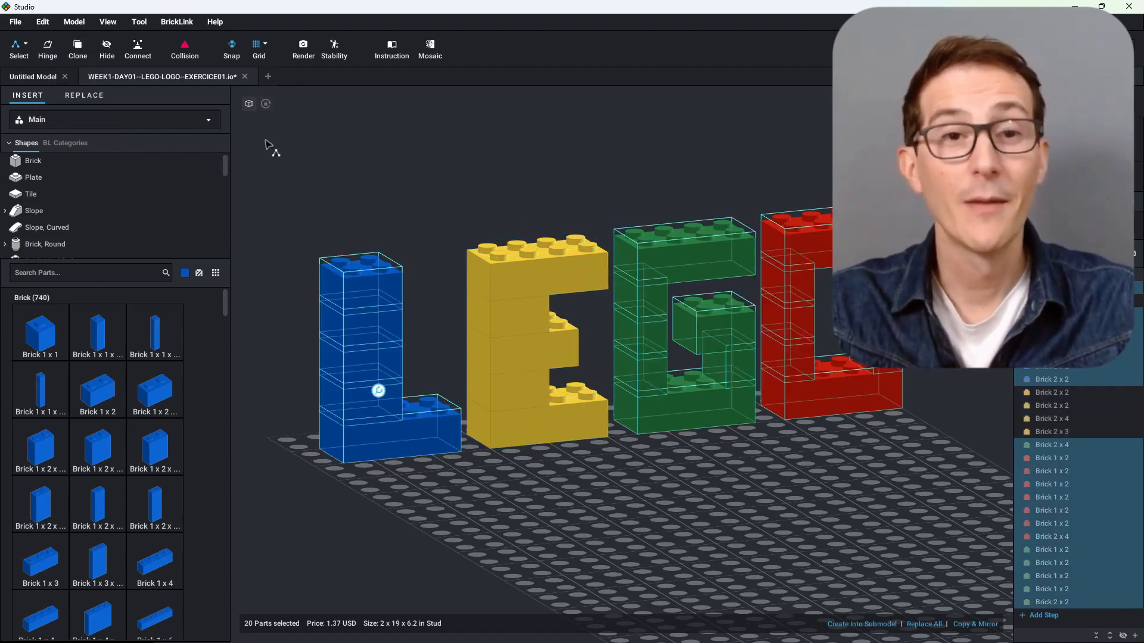
# Select only the bricks of the yellow E again and invert the selection to the blue, green and red letters
pyautogui.click(518, 190)
pyautogui.moveTo(518, 198); pyautogui.dragTo(590, 471)
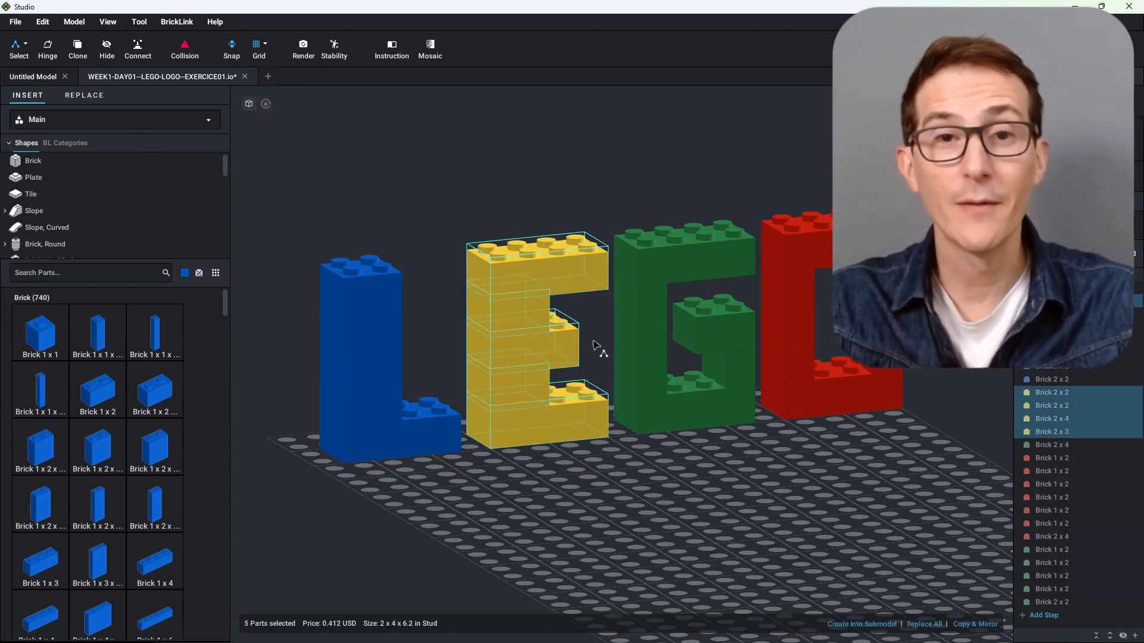
pyautogui.click(25, 45)
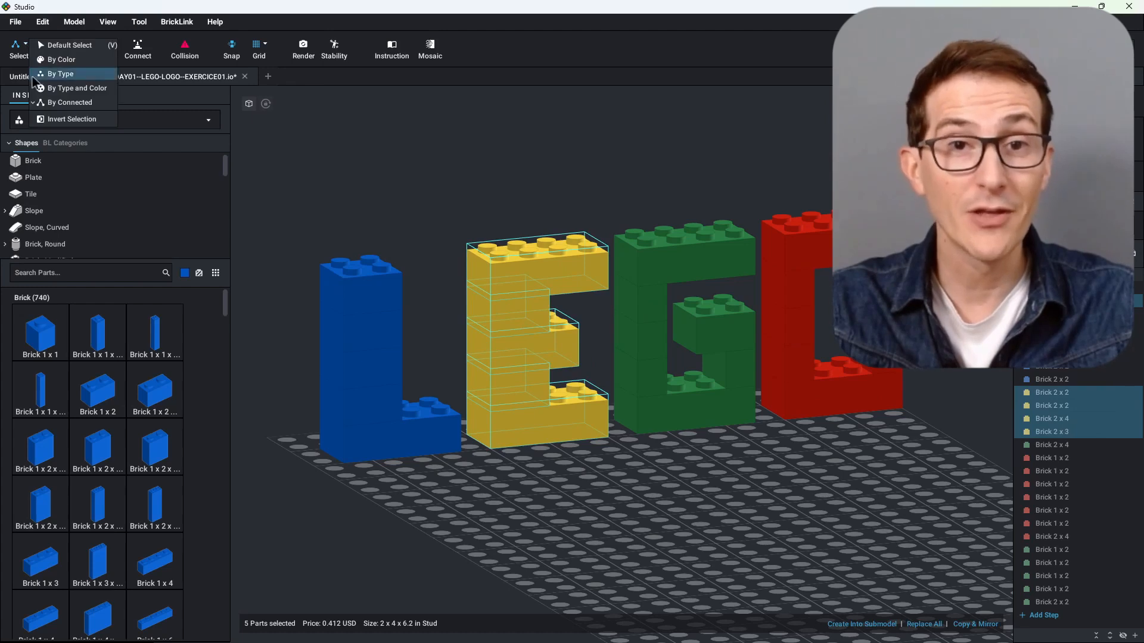
pyautogui.click(71, 119)
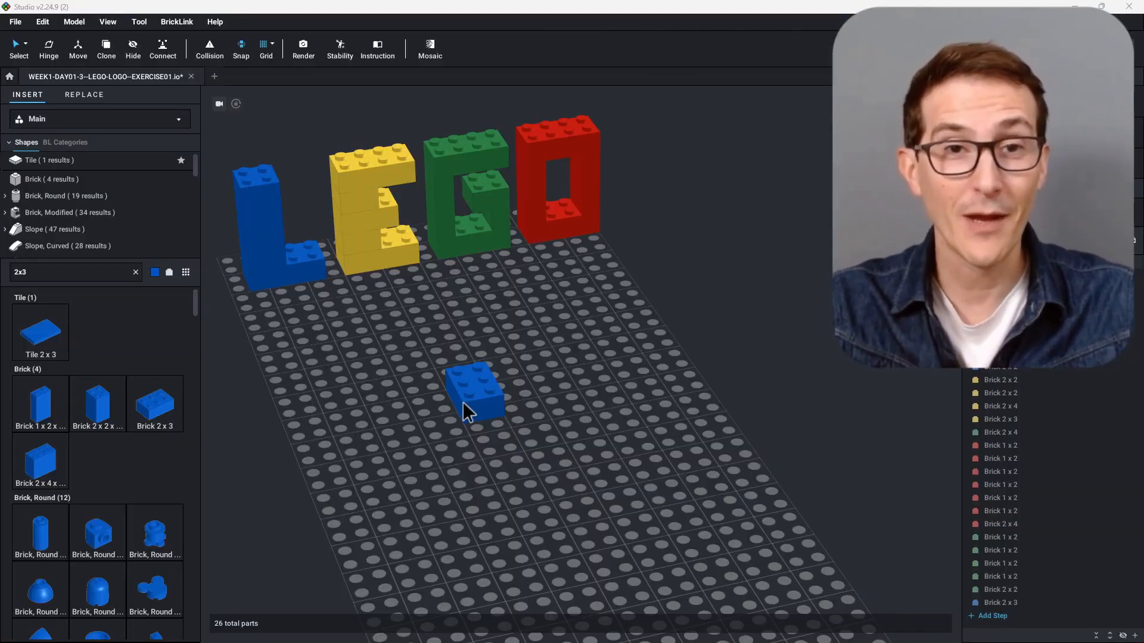
# Select the loose blue 2 x 3 brick and rotate it flat on the baseplate in quarter turns
pyautogui.click(487, 415)
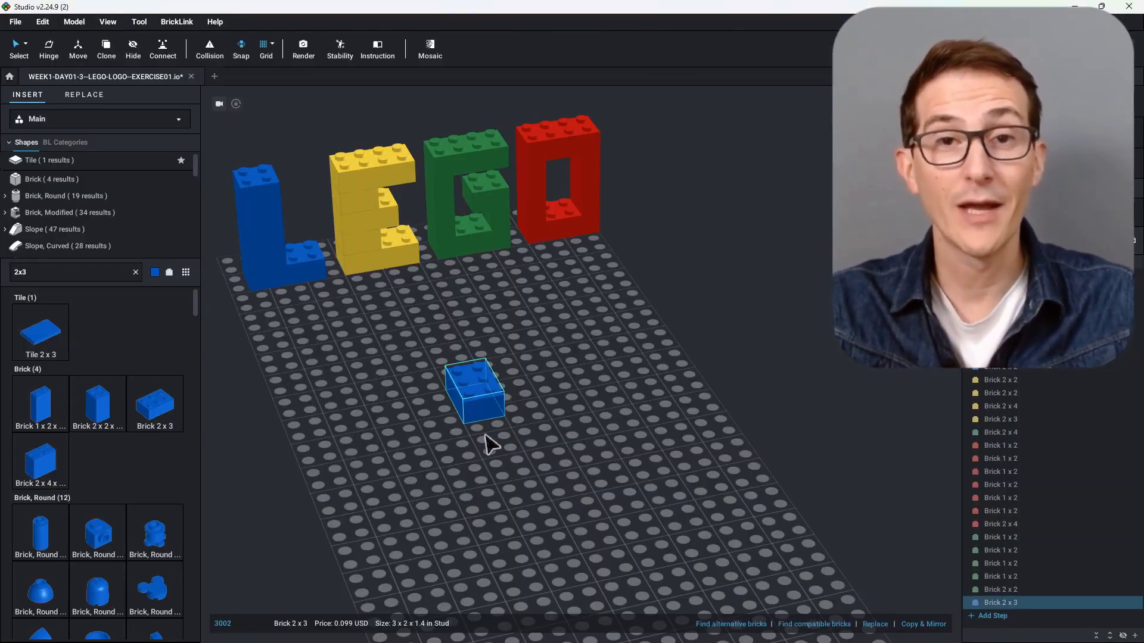
pyautogui.press('Right')
pyautogui.press('Right')
pyautogui.press('Right')
pyautogui.press('Right')
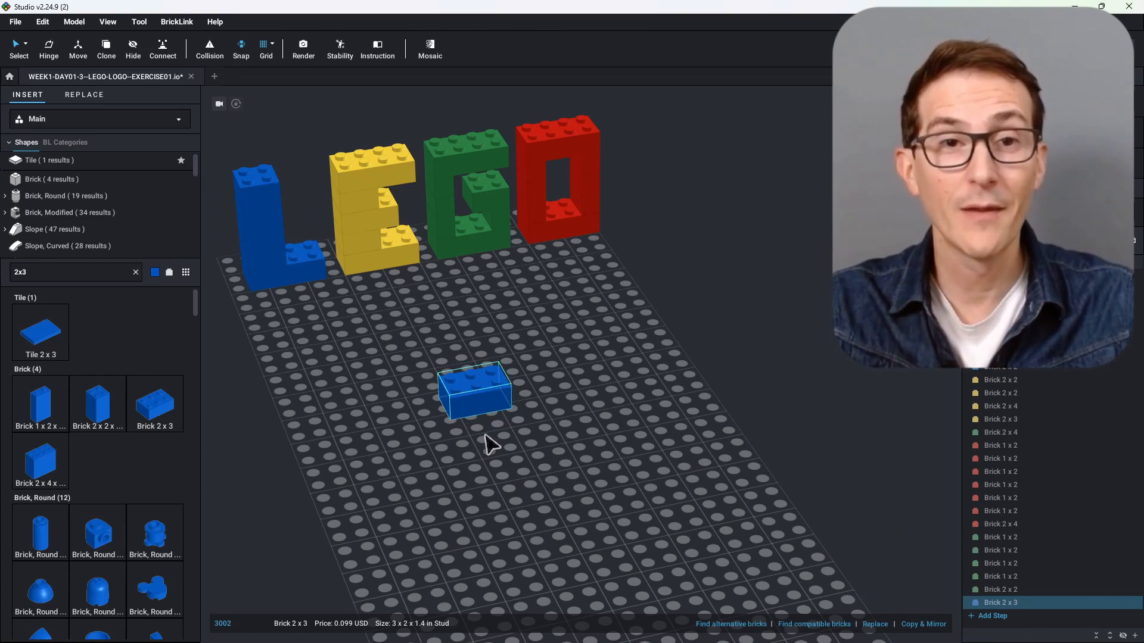
# Tip the blue 2 x 3 brick onto its end and back in quarter turns, finishing flat with its long side facing forward
pyautogui.press('Down')
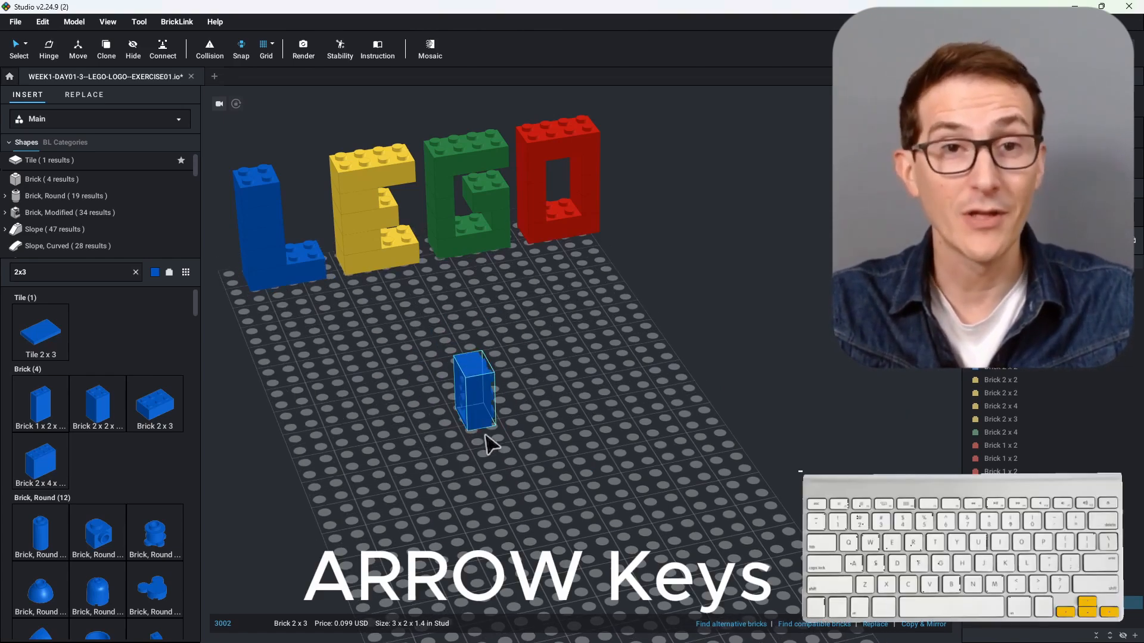
pyautogui.press('Up')
pyautogui.press('Right')
pyautogui.press('Down')
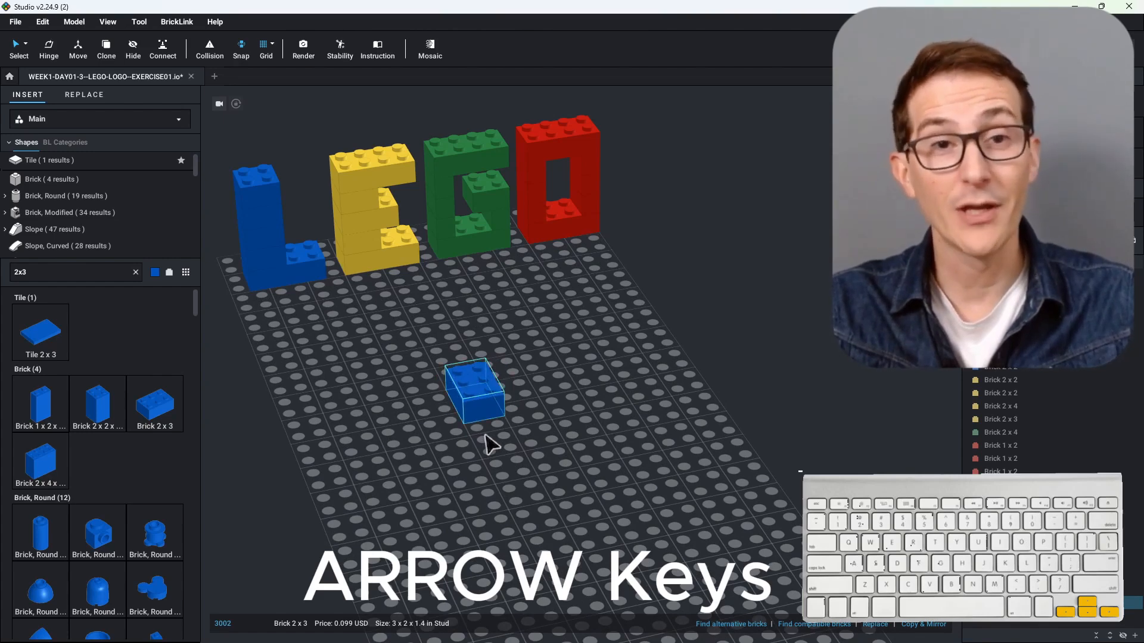
pyautogui.press('Up')
pyautogui.press('Down')
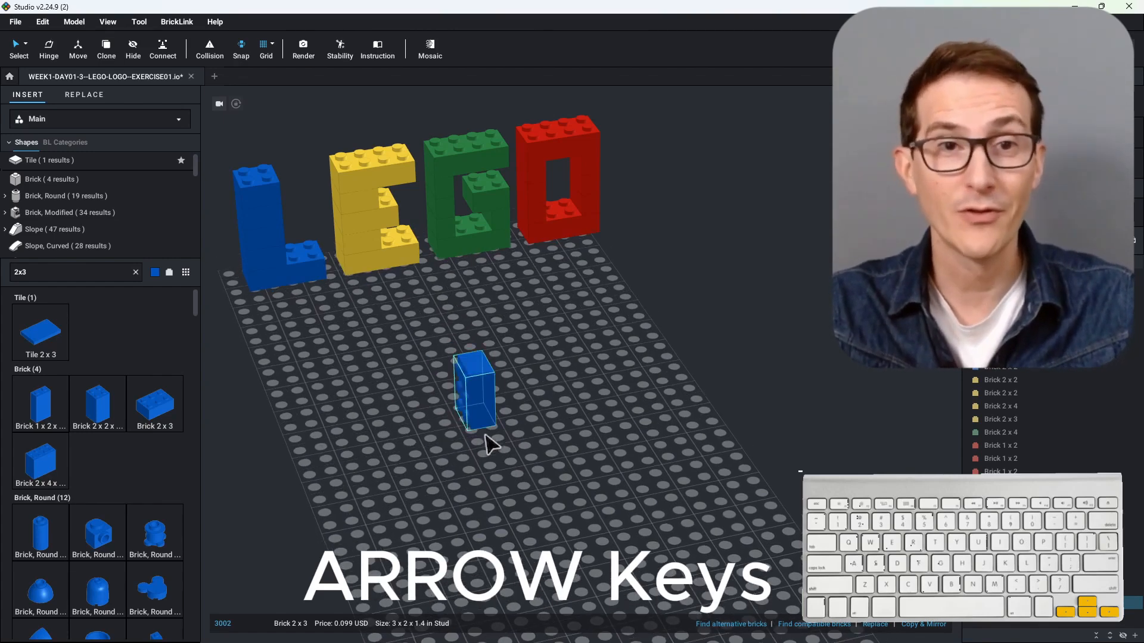
pyautogui.press('Right')
pyautogui.press('Up')
pyautogui.press('Right')
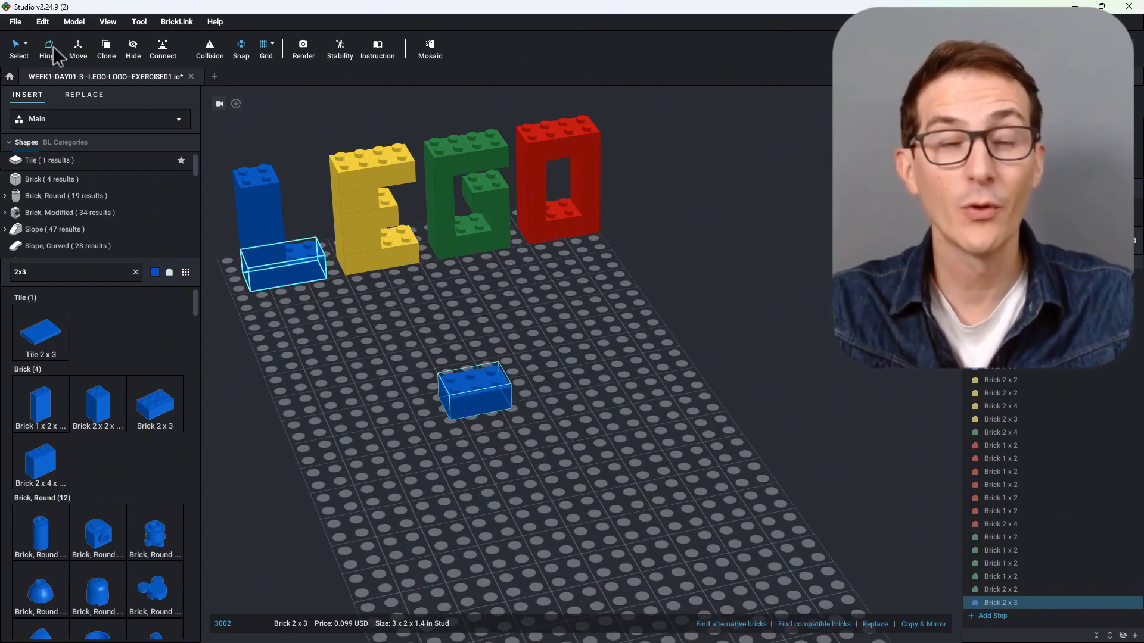
# Apply the Hinge tool to the blue 2 x 3 brick and rotate it slightly around the green axis
pyautogui.click(50, 48)
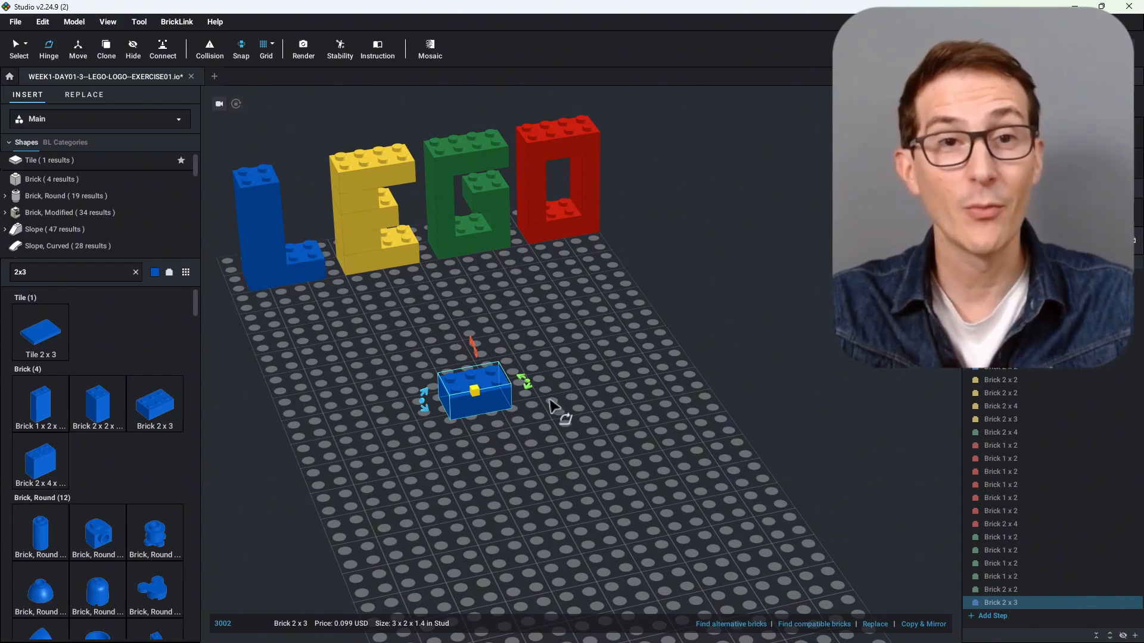
pyautogui.moveTo(531, 420)
pyautogui.mouseDown(button='right')
pyautogui.moveTo(543, 417)
pyautogui.moveTo(528, 415)
pyautogui.mouseUp(button='right')
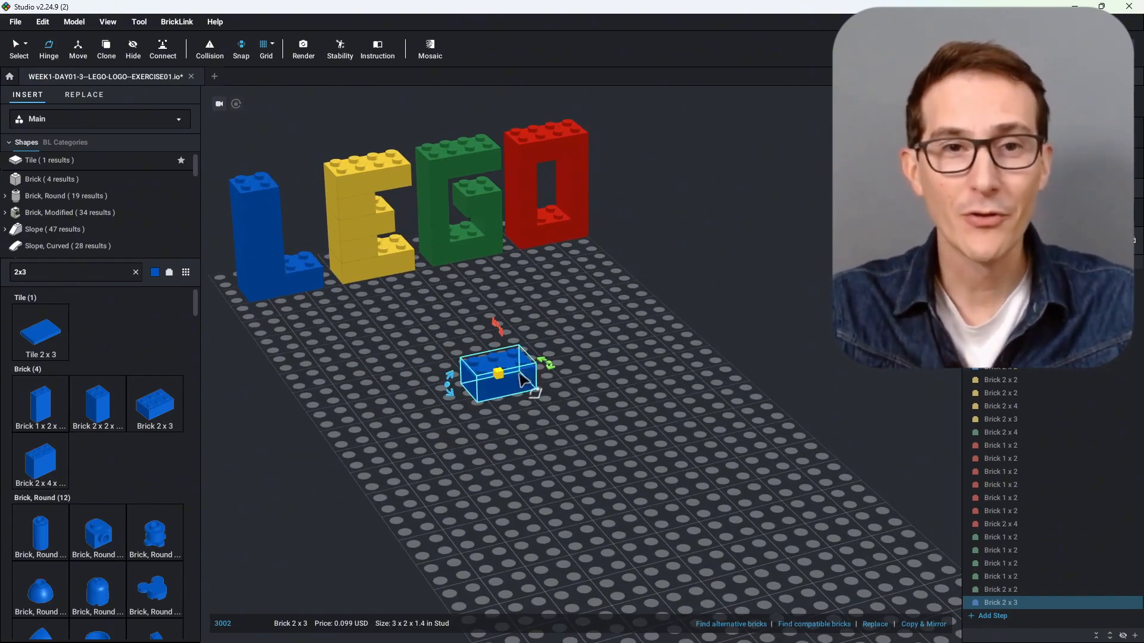
pyautogui.scroll(6, 517, 382)
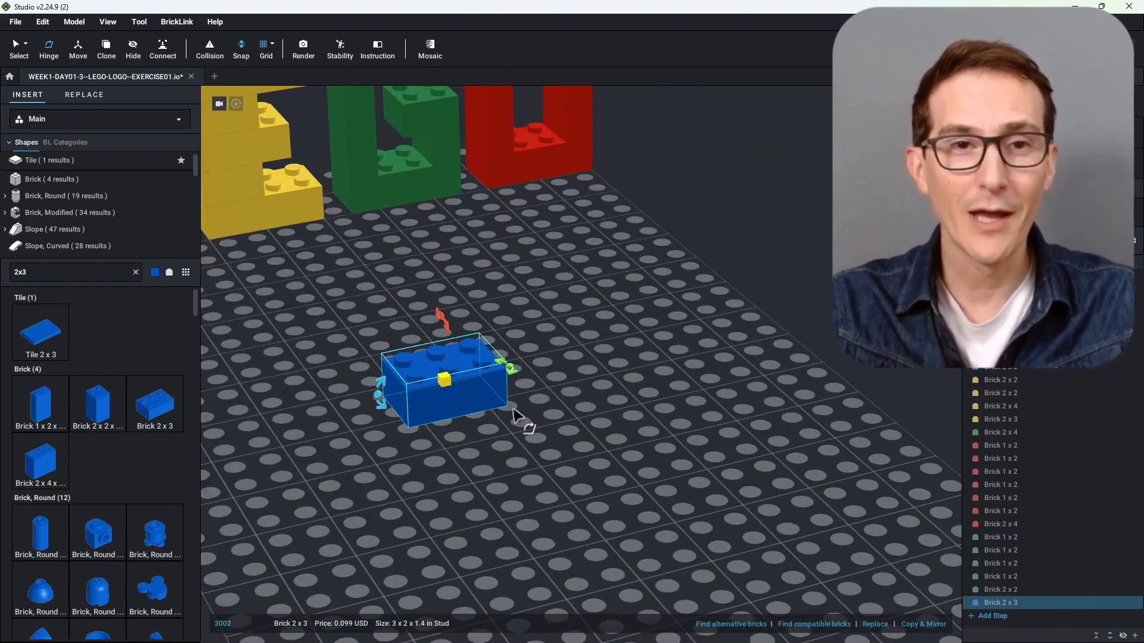
pyautogui.moveTo(499, 419); pyautogui.dragTo(505, 421, button='right')
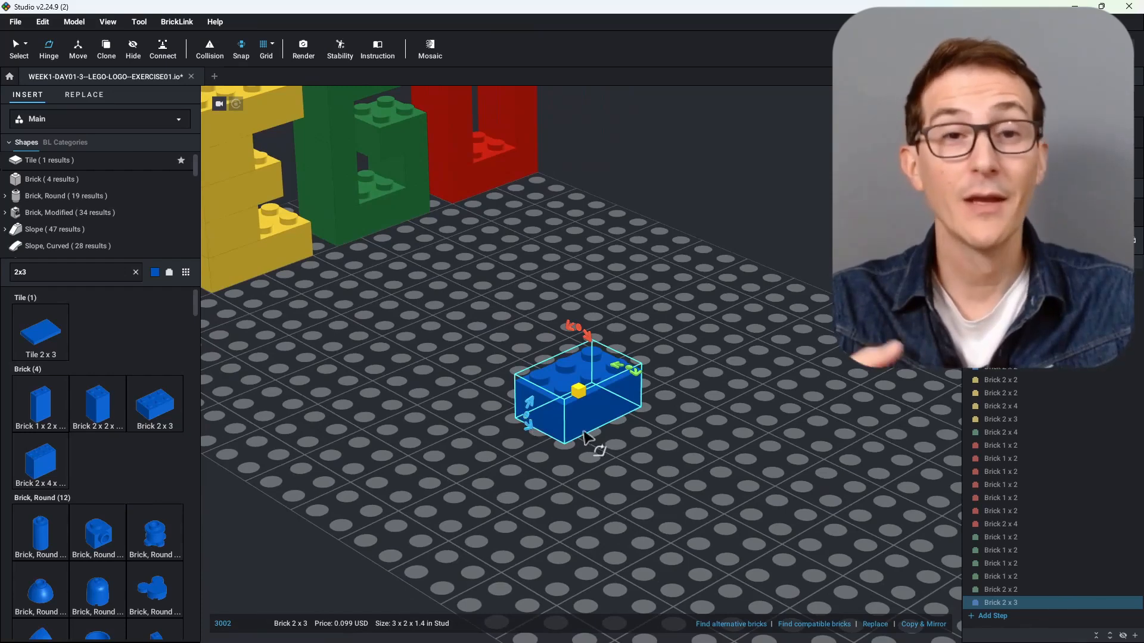
pyautogui.click(597, 450)
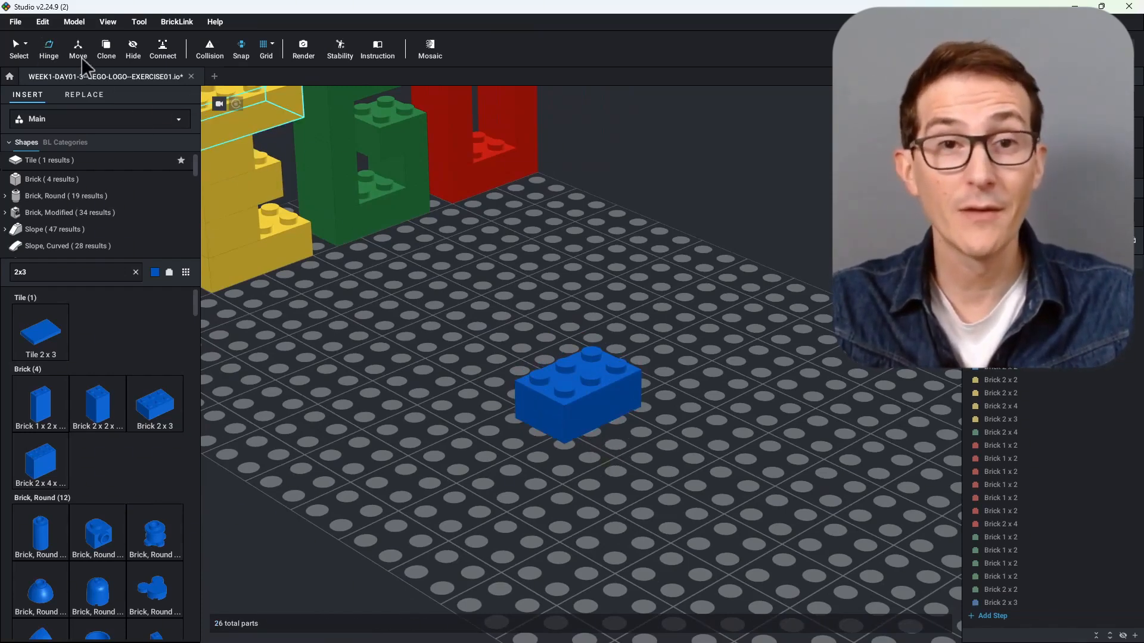
pyautogui.click(575, 416)
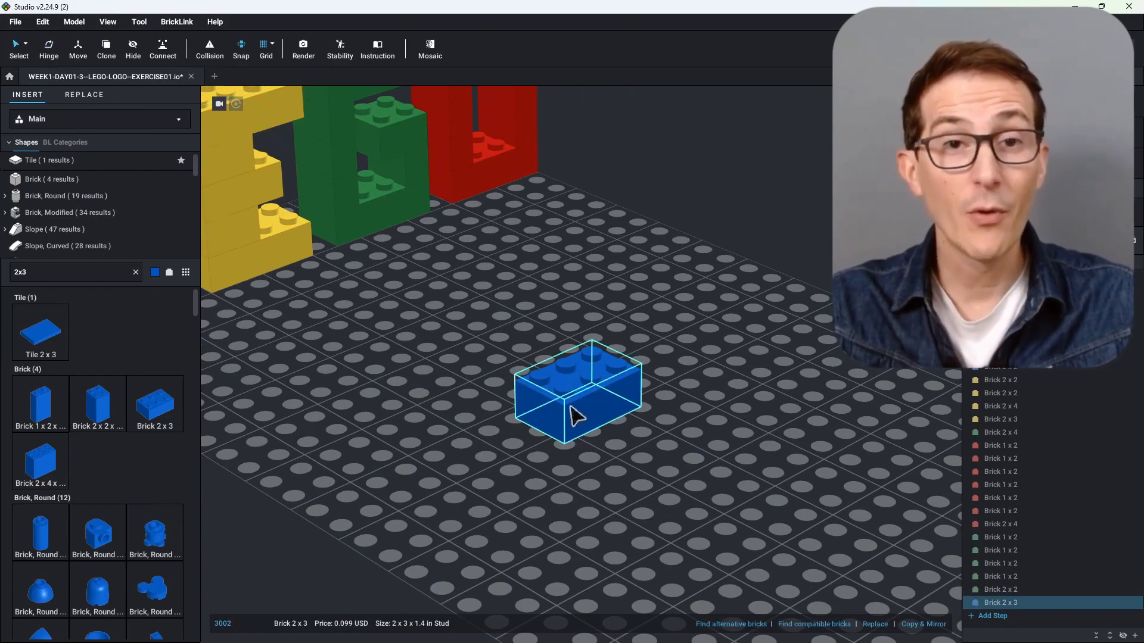
pyautogui.click(50, 51)
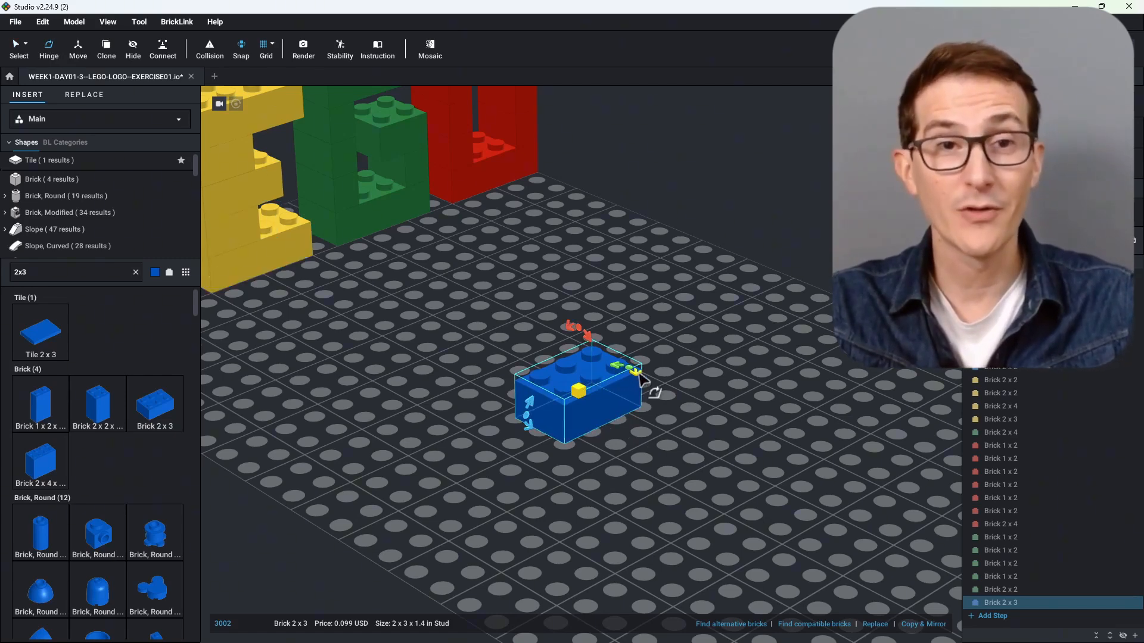
pyautogui.moveTo(640, 378)
pyautogui.mouseDown()
pyautogui.moveTo(587, 416)
pyautogui.moveTo(638, 399)
pyautogui.moveTo(626, 339)
pyautogui.moveTo(647, 383)
pyautogui.moveTo(640, 376)
pyautogui.mouseUp()
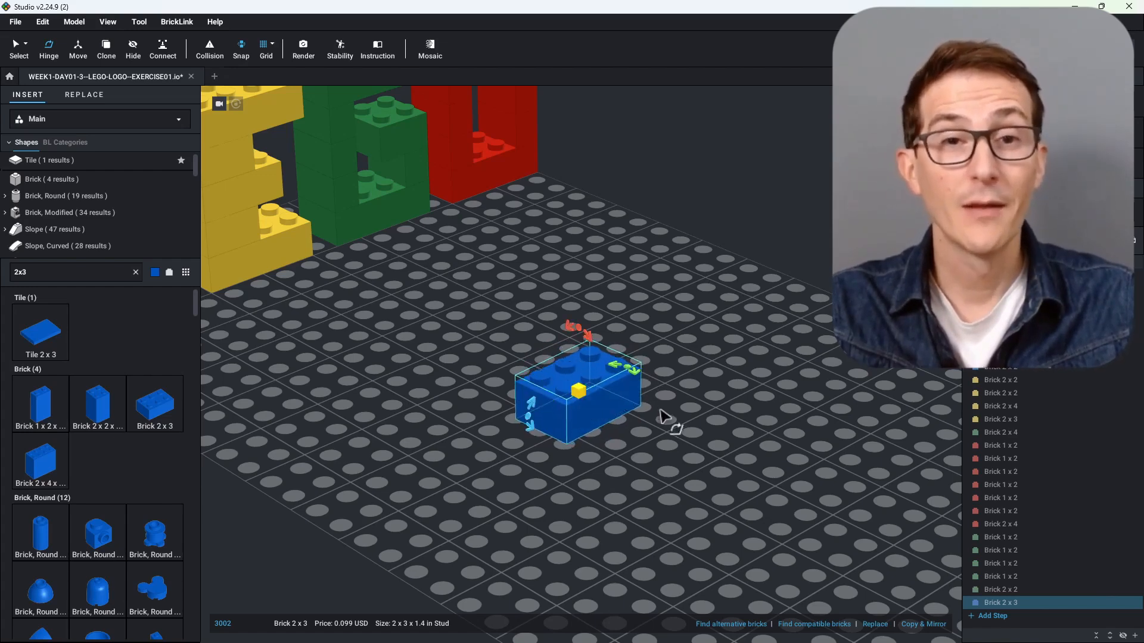
# Reselect the blue brick, tilt it freely around the red axis with the Hinge tool, and deselect it
pyautogui.click(660, 411)
pyautogui.click(588, 372)
pyautogui.moveTo(536, 411)
pyautogui.mouseDown()
pyautogui.moveTo(539, 394)
pyautogui.moveTo(539, 405)
pyautogui.mouseUp()
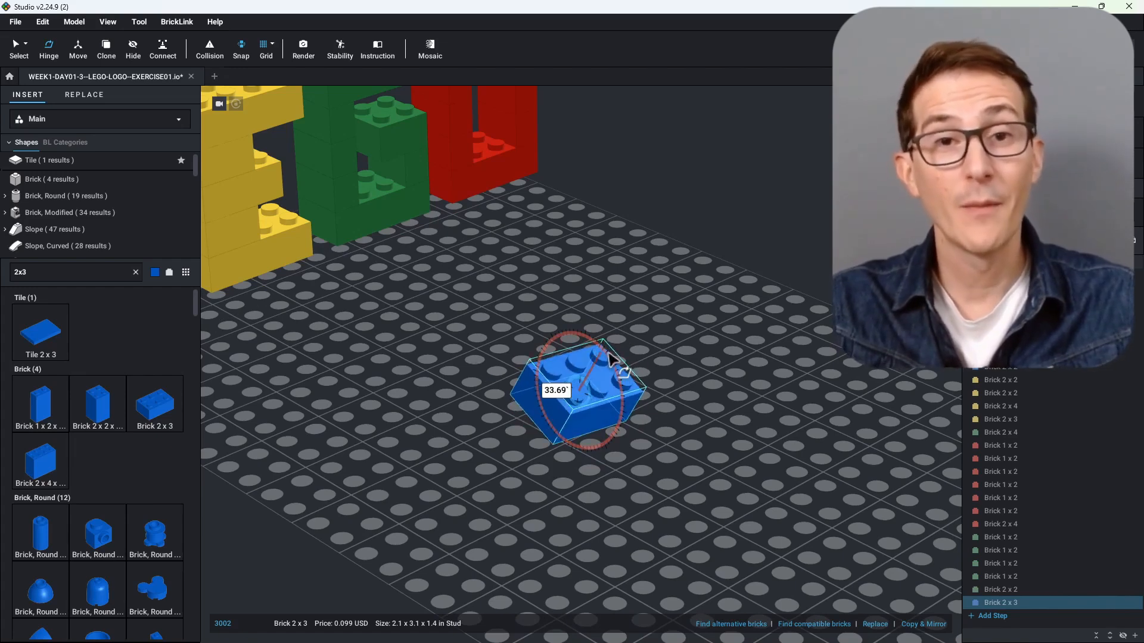
pyautogui.click(673, 339)
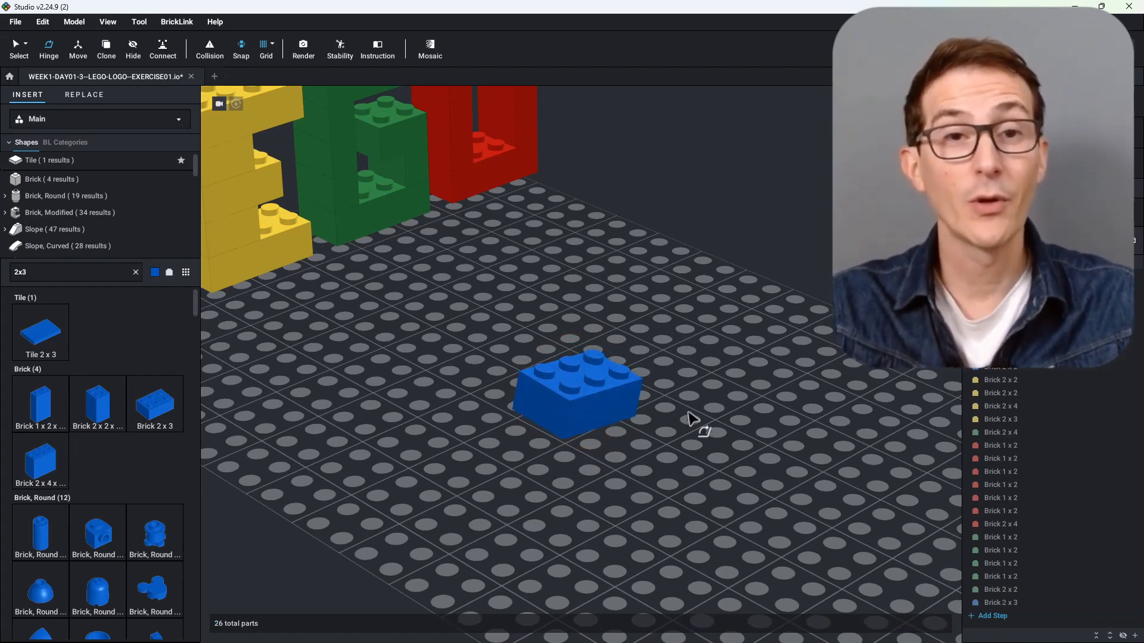
# Rotate the blue 2 x 3 brick around its vertical axis by entering an angle of 300, then -360 degrees
pyautogui.click(251, 190)
pyautogui.scroll(-5, 321, 304)
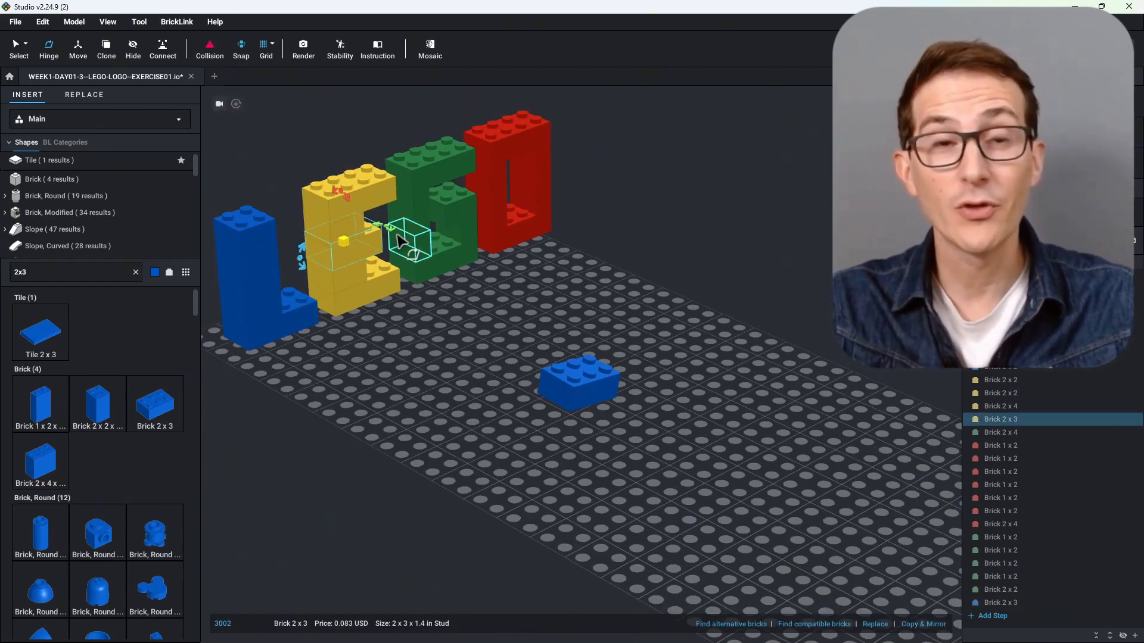
pyautogui.click(589, 381)
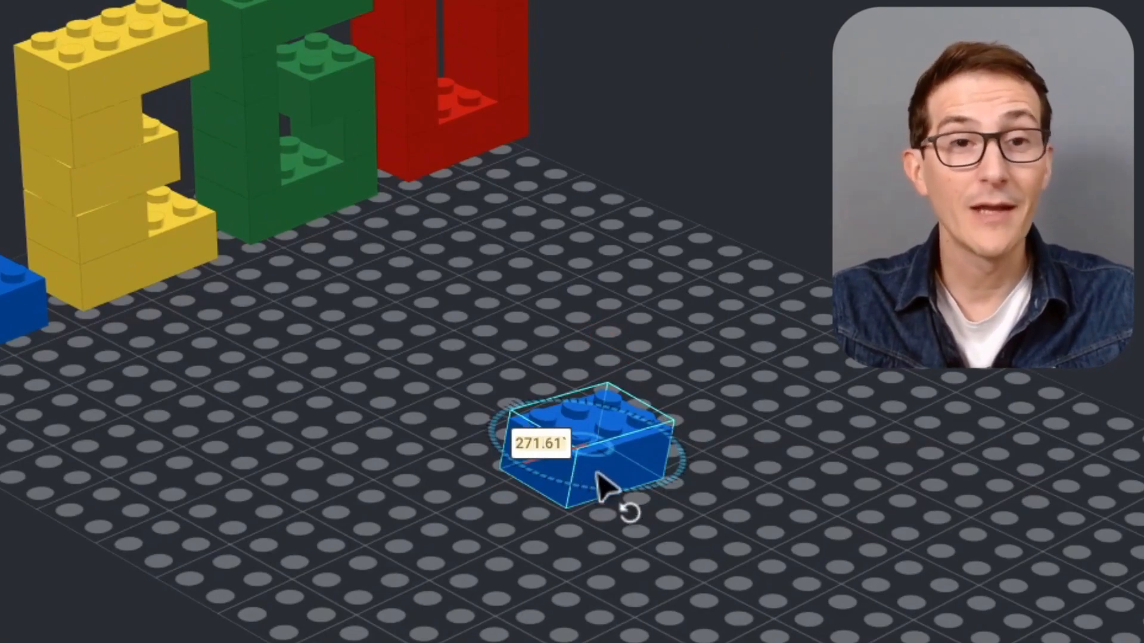
pyautogui.write('300')
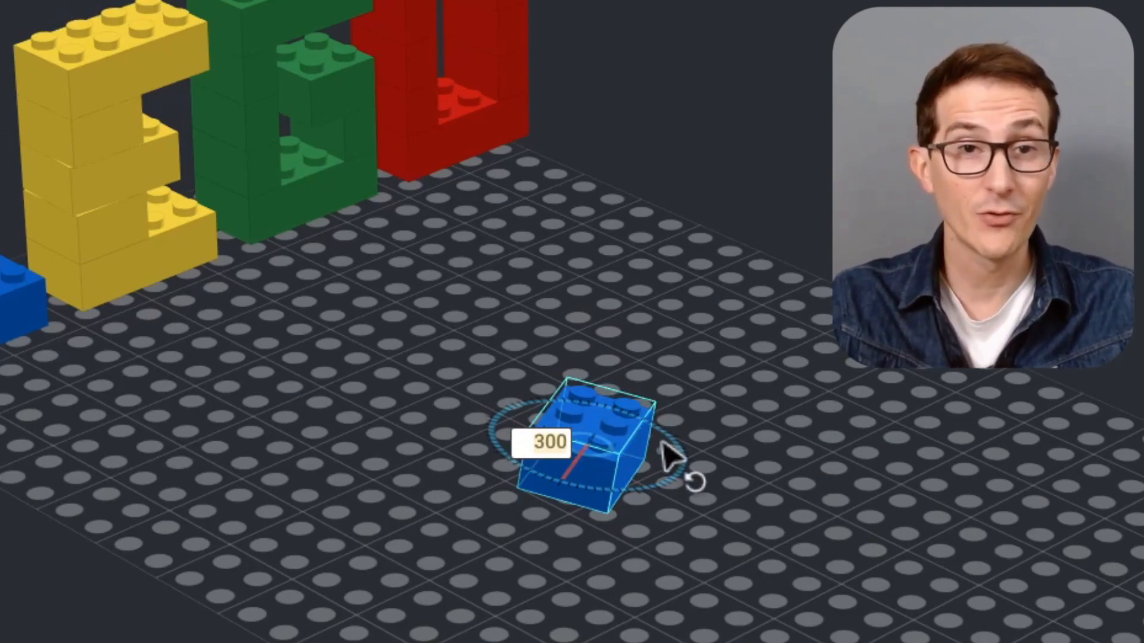
pyautogui.write('-360')
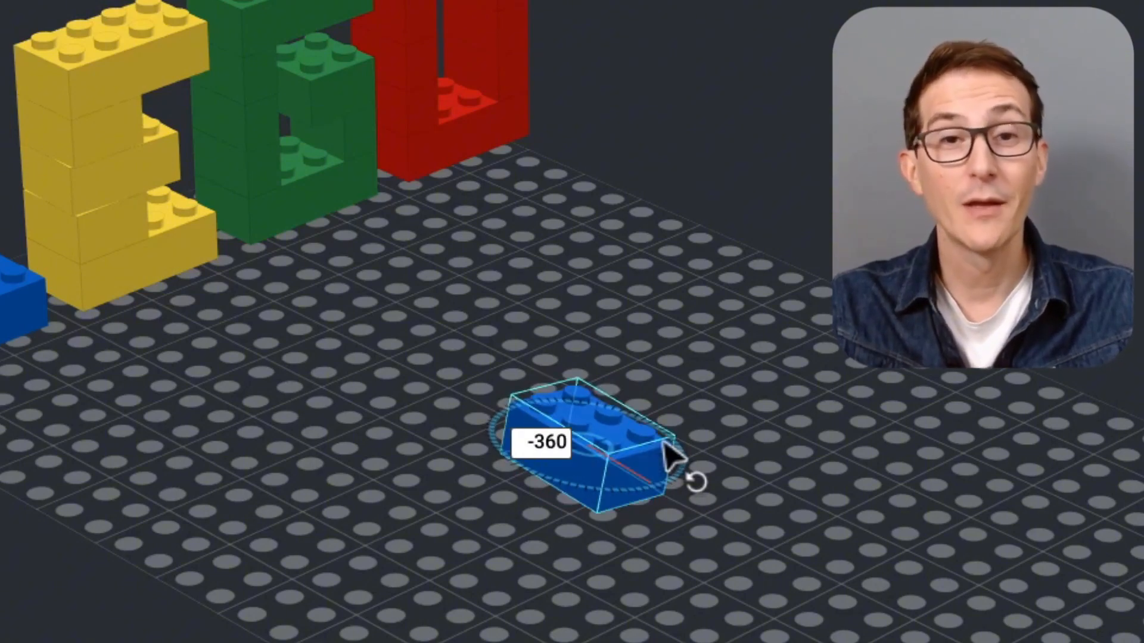
pyautogui.click(725, 609)
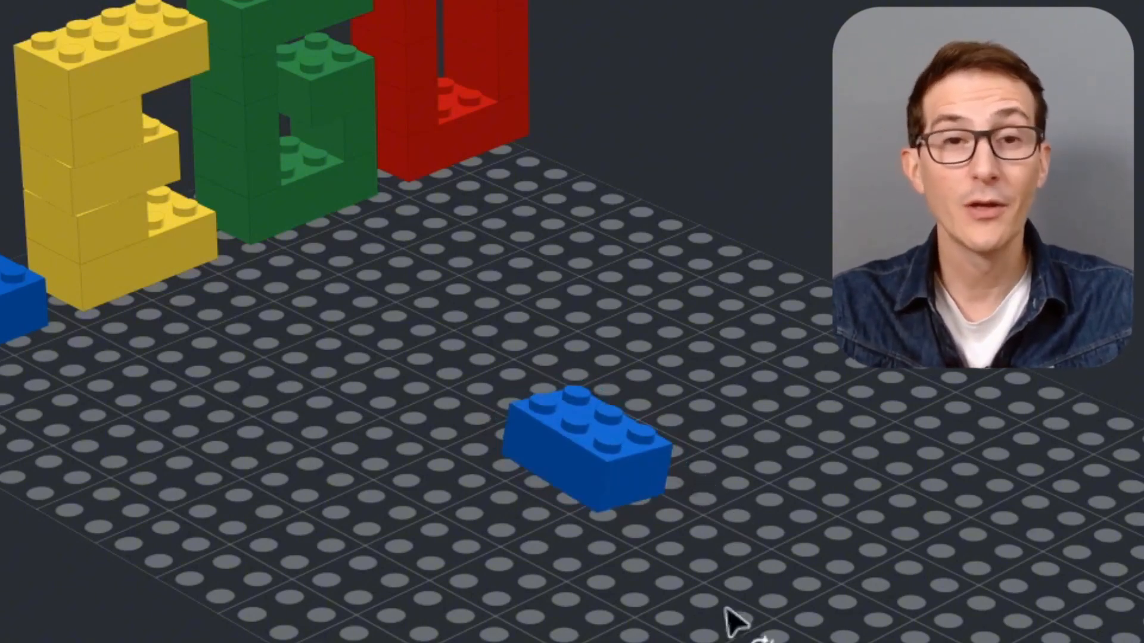
# Turn the blue brick around its vertical axis with the Hinge tool and switch the rotation handles between absolute and relative axes
pyautogui.moveTo(725, 608); pyautogui.dragTo(596, 604, button='middle')
pyautogui.click(358, 459)
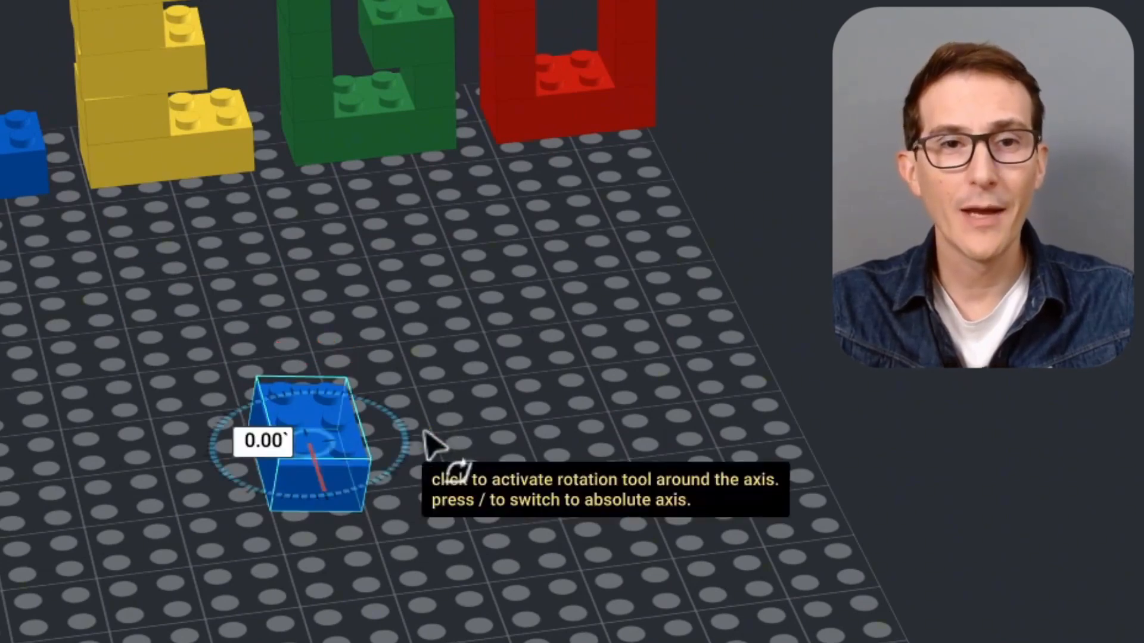
pyautogui.click(335, 480)
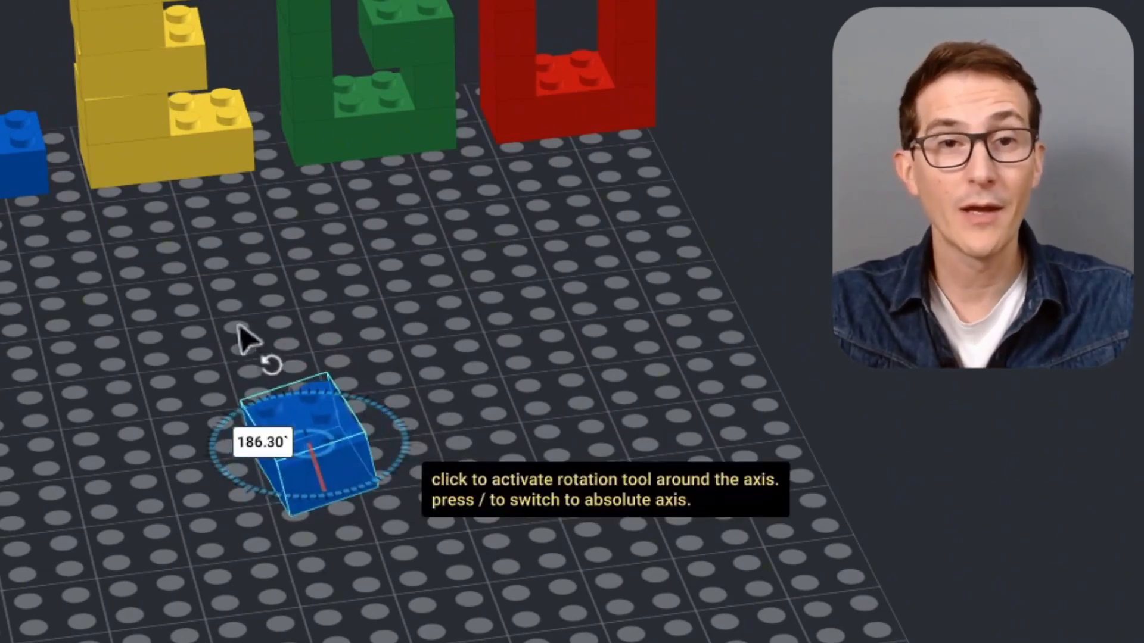
pyautogui.click(407, 494)
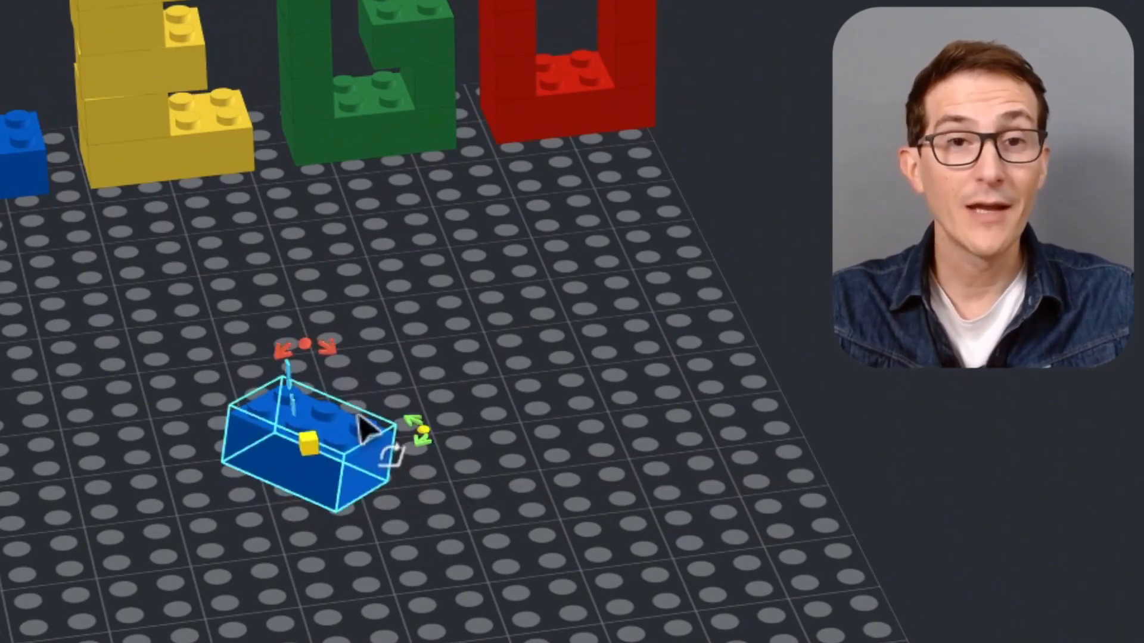
pyautogui.click(378, 502)
pyautogui.click(325, 484)
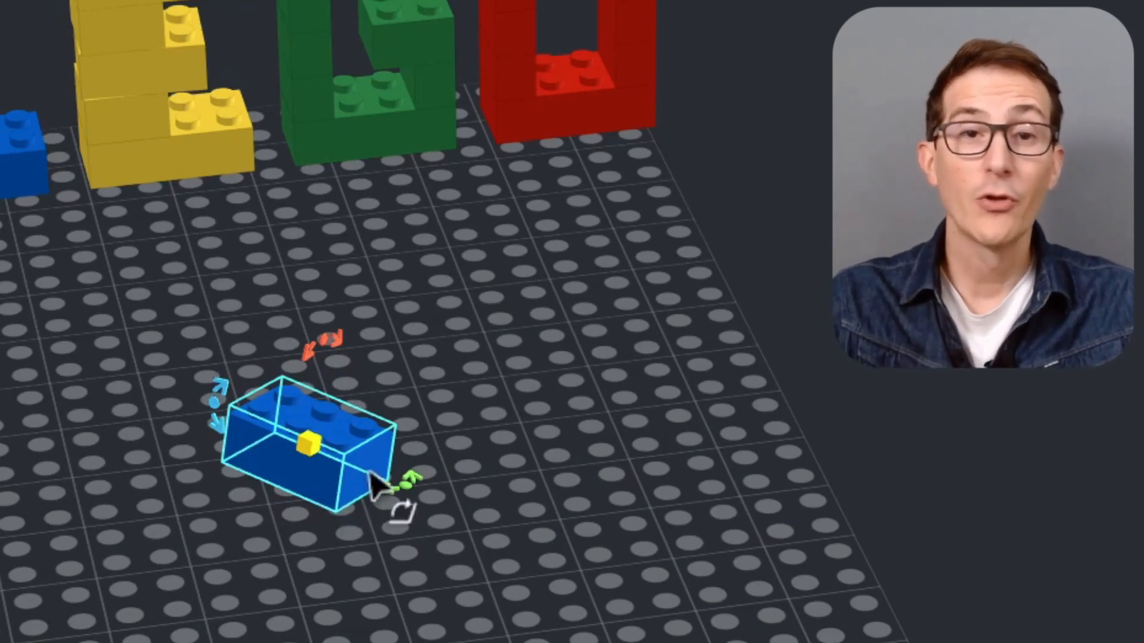
pyautogui.moveTo(310, 353); pyautogui.dragTo(328, 390)
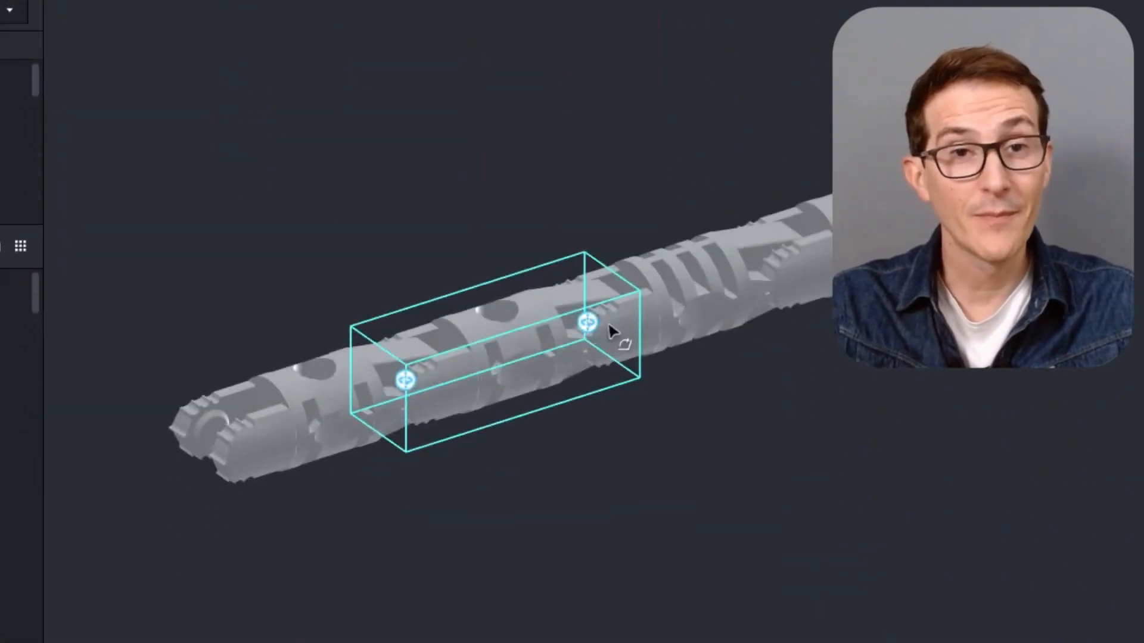
# Bend the grey hinged arm at the joint between its first and second segments
pyautogui.moveTo(613, 332); pyautogui.dragTo(822, 262)
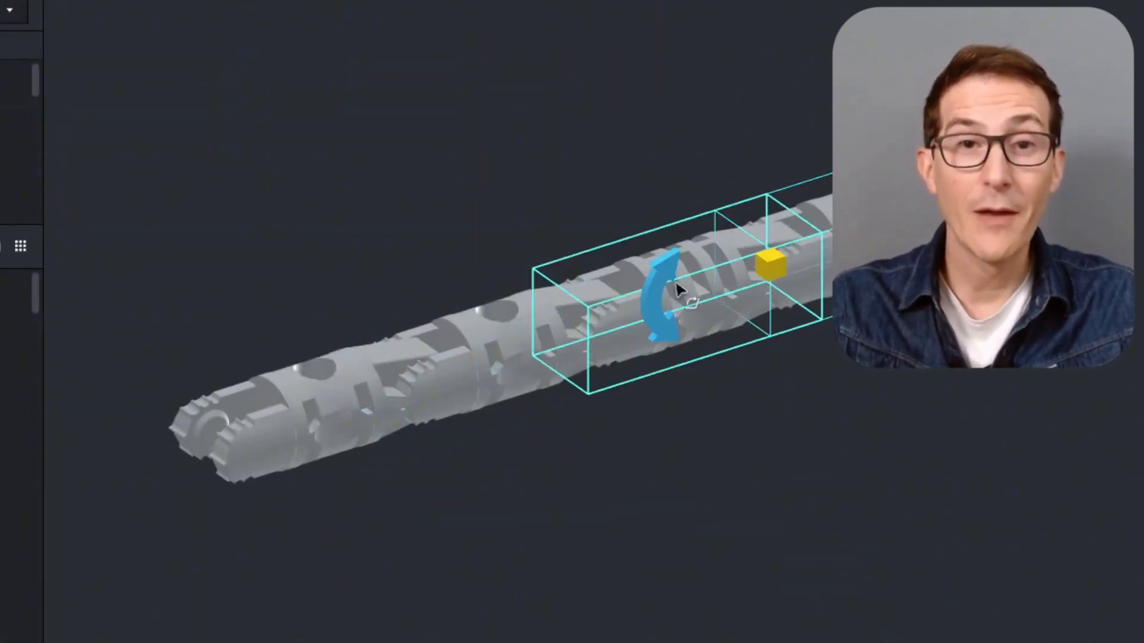
pyautogui.click(448, 356)
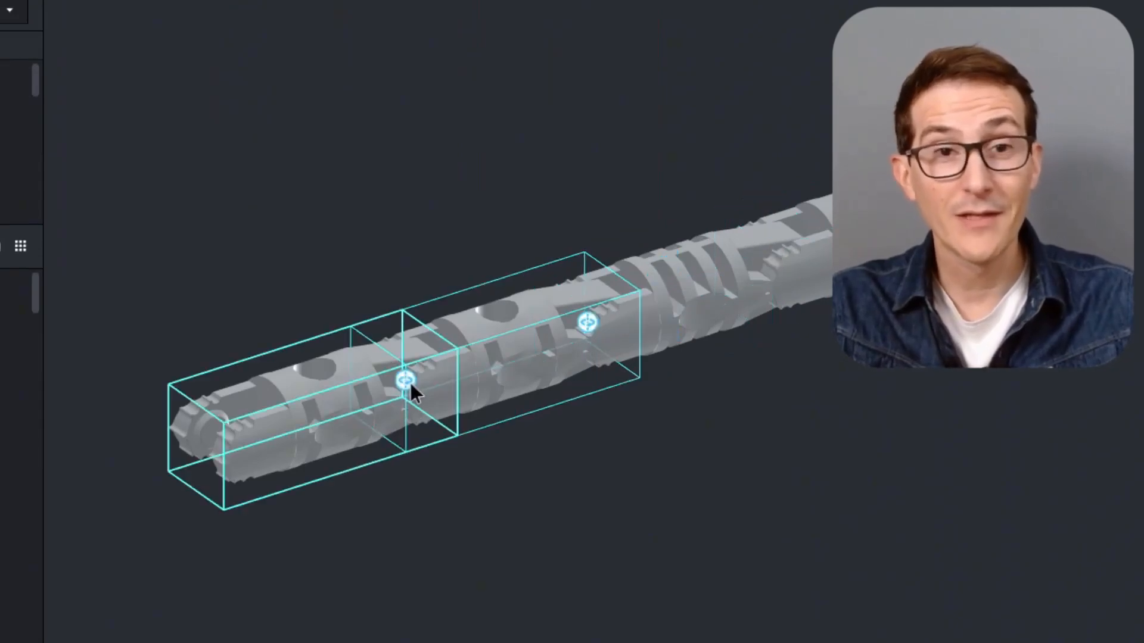
pyautogui.click(410, 383)
pyautogui.moveTo(295, 428); pyautogui.dragTo(302, 361)
# Select the arm's second segment and activate its joint with the third segment to rotate the arm there
pyautogui.click(499, 400)
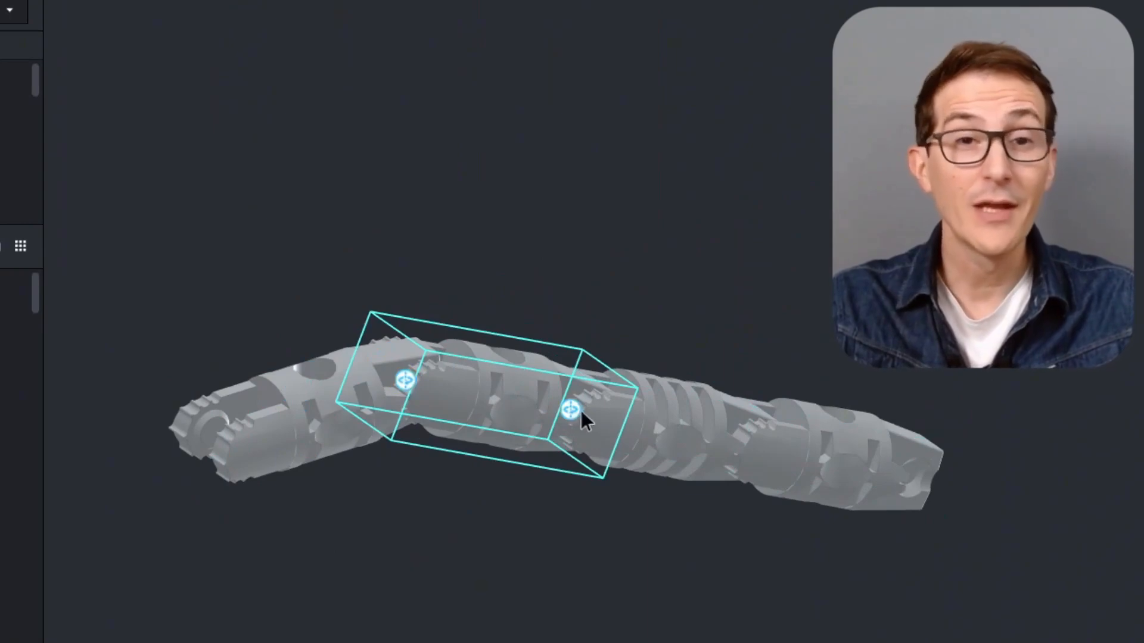
pyautogui.click(570, 409)
pyautogui.moveTo(474, 399); pyautogui.dragTo(582, 521)
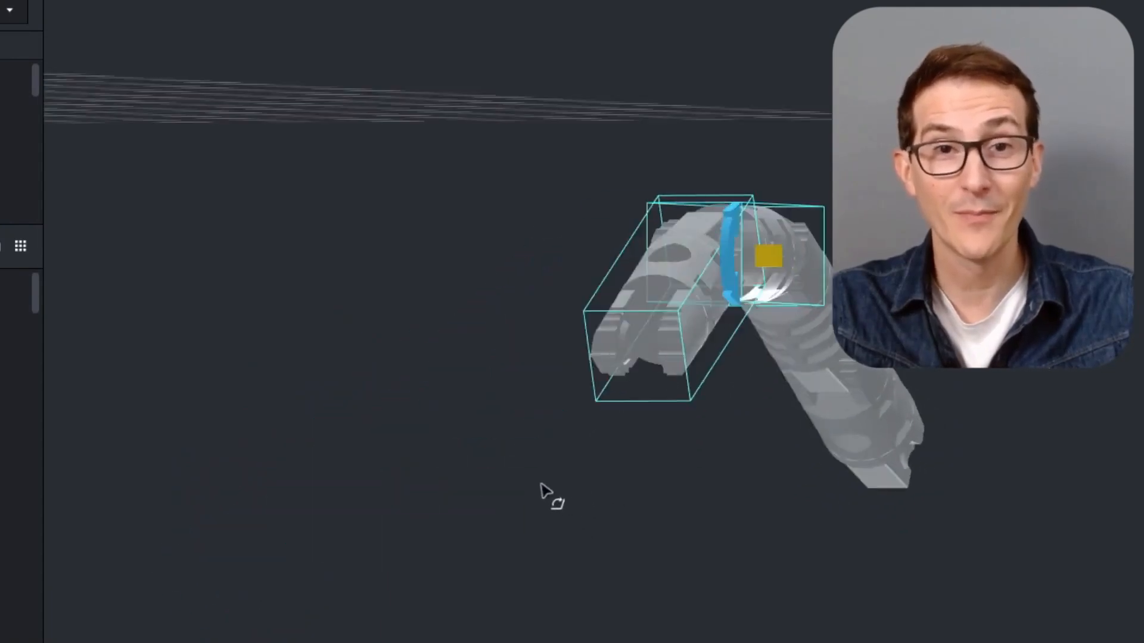
# Select the arm's third segment, activate its joint with the fourth segment, and bend the arm there
pyautogui.click(621, 354)
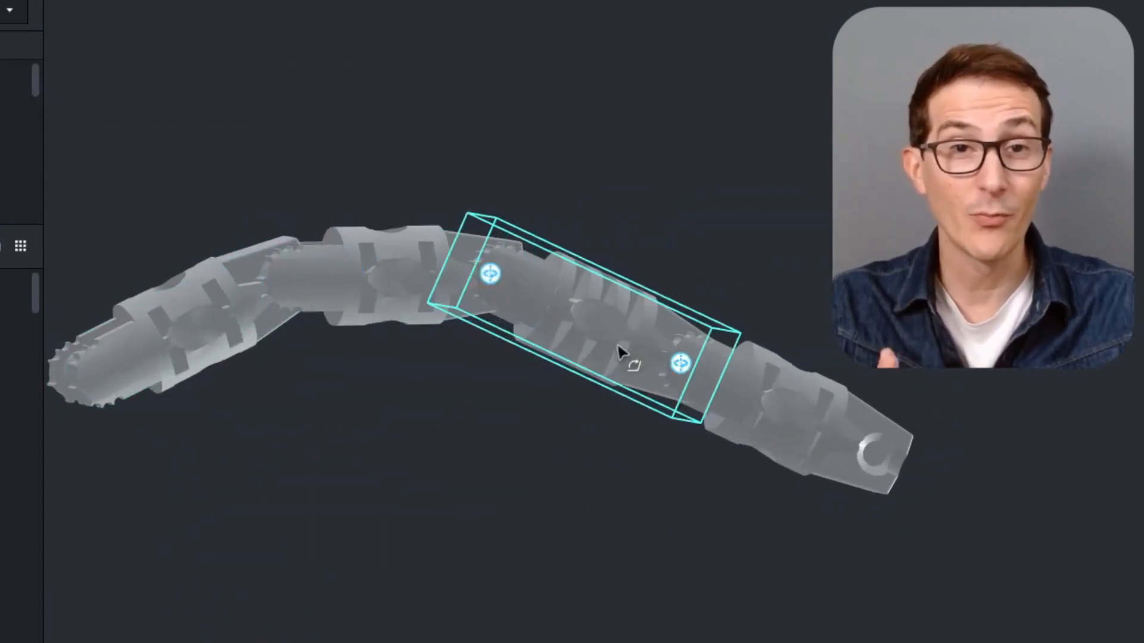
pyautogui.click(681, 363)
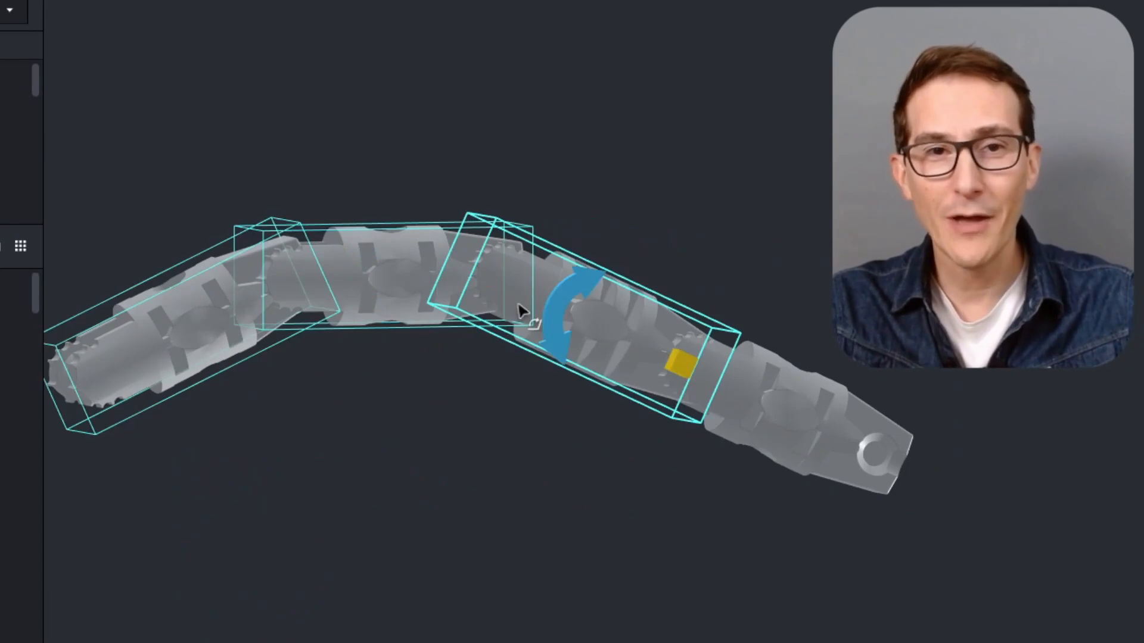
pyautogui.moveTo(524, 315); pyautogui.dragTo(594, 303)
pyautogui.click(478, 501)
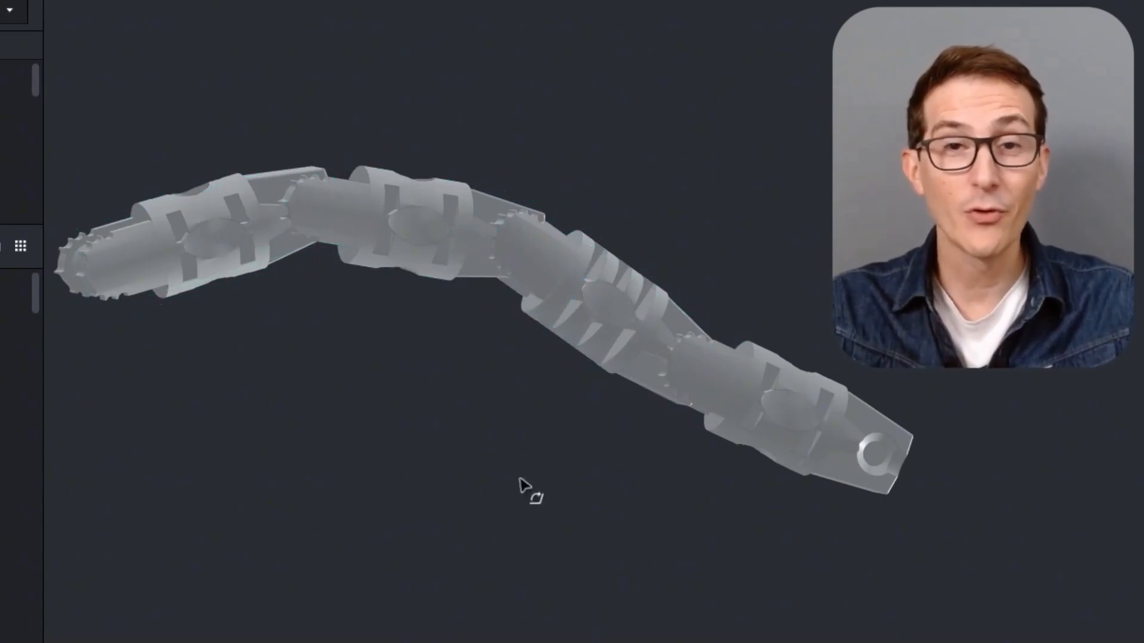
pyautogui.moveTo(518, 478); pyautogui.dragTo(504, 499, button='right')
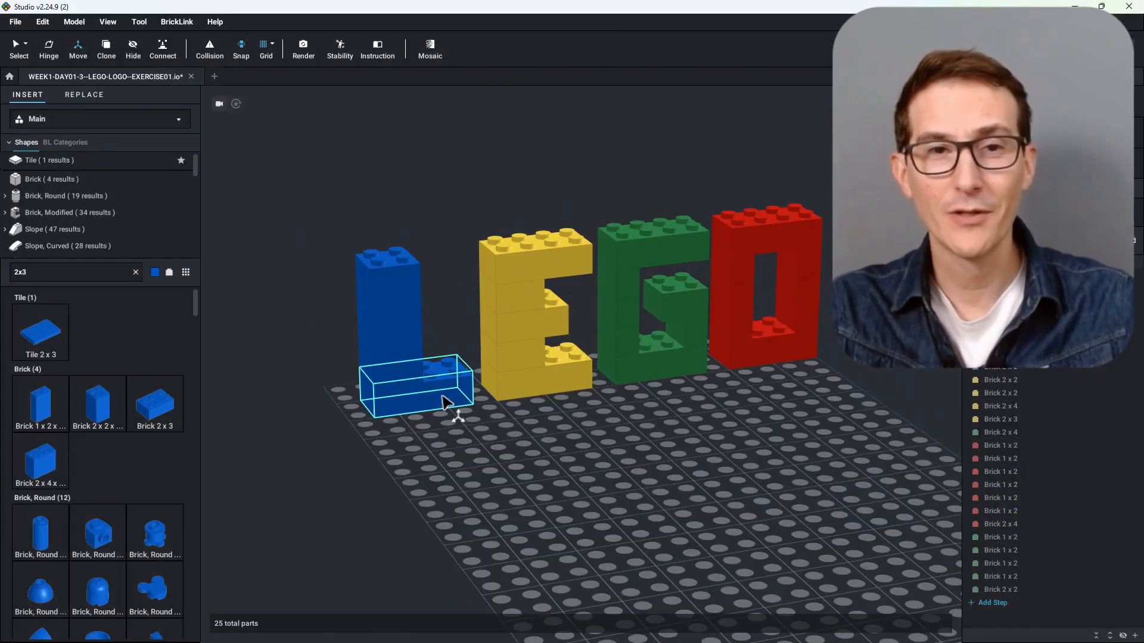
# Move the blue 2 x 4 base brick of the L along two horizontal axes to about 577, -14, -82
pyautogui.click(443, 402)
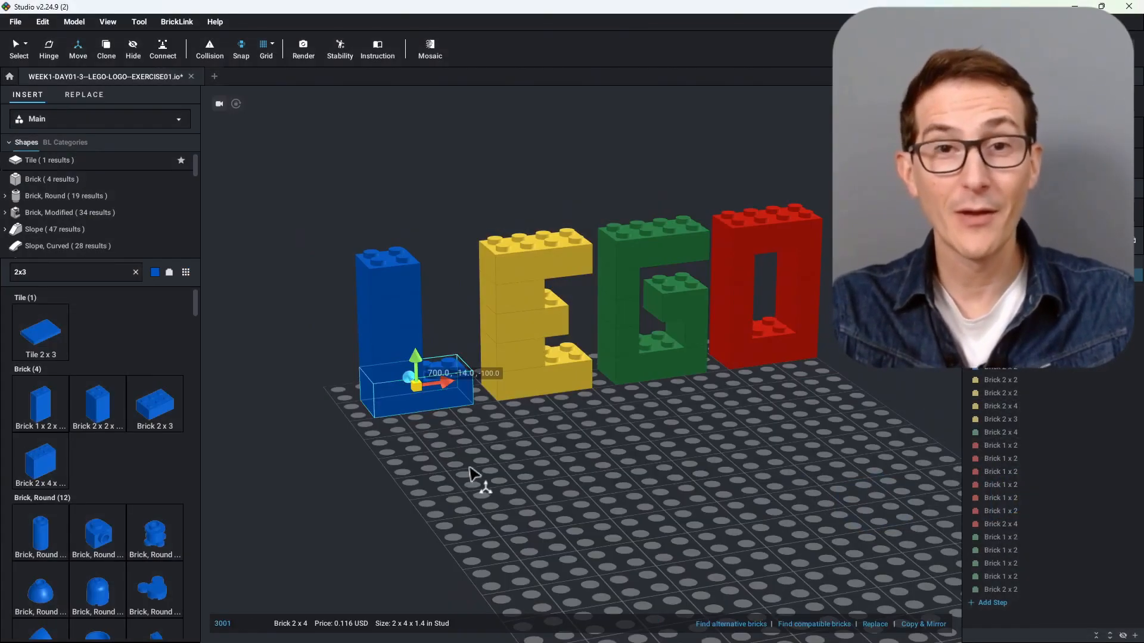
pyautogui.moveTo(471, 475); pyautogui.dragTo(445, 465, button='right')
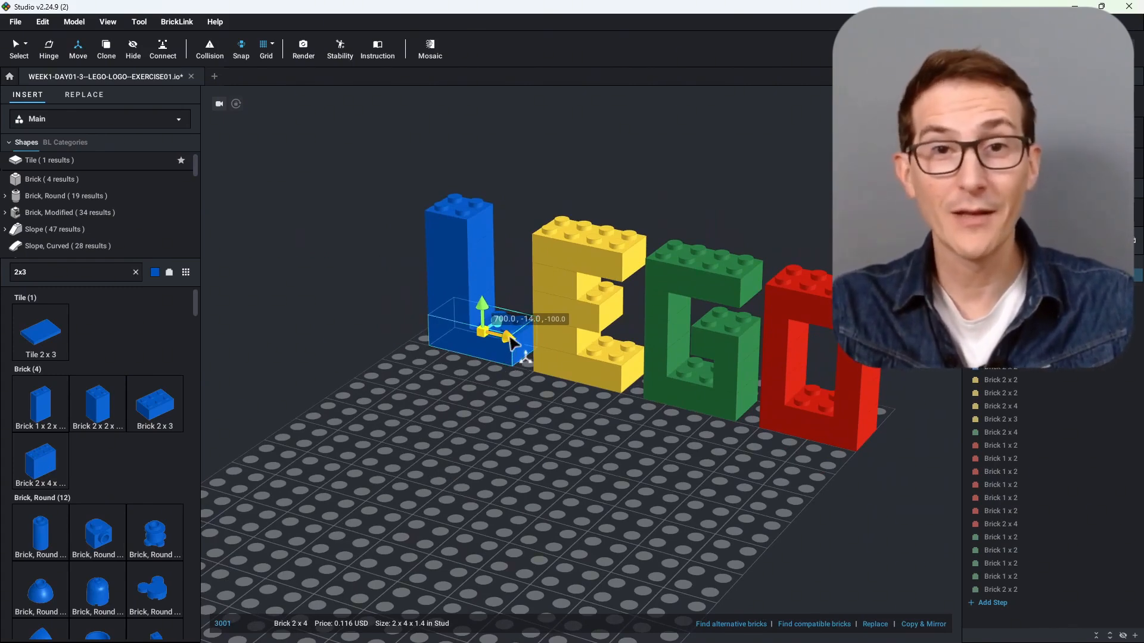
pyautogui.moveTo(499, 330); pyautogui.dragTo(420, 399)
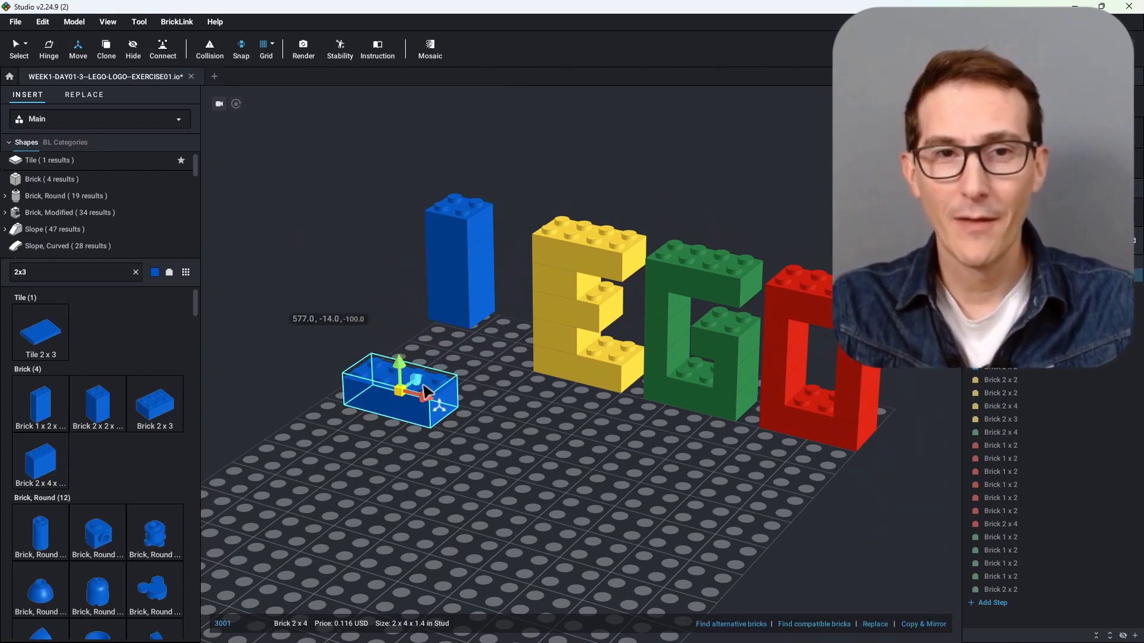
pyautogui.moveTo(430, 405); pyautogui.dragTo(463, 429)
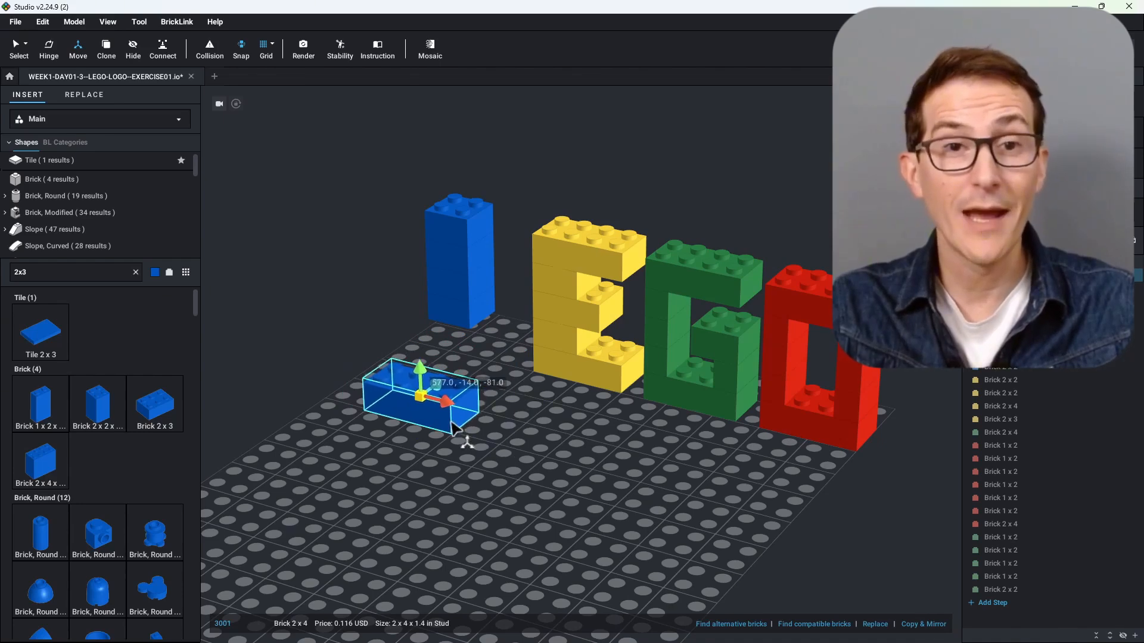
pyautogui.click(390, 459)
pyautogui.click(415, 405)
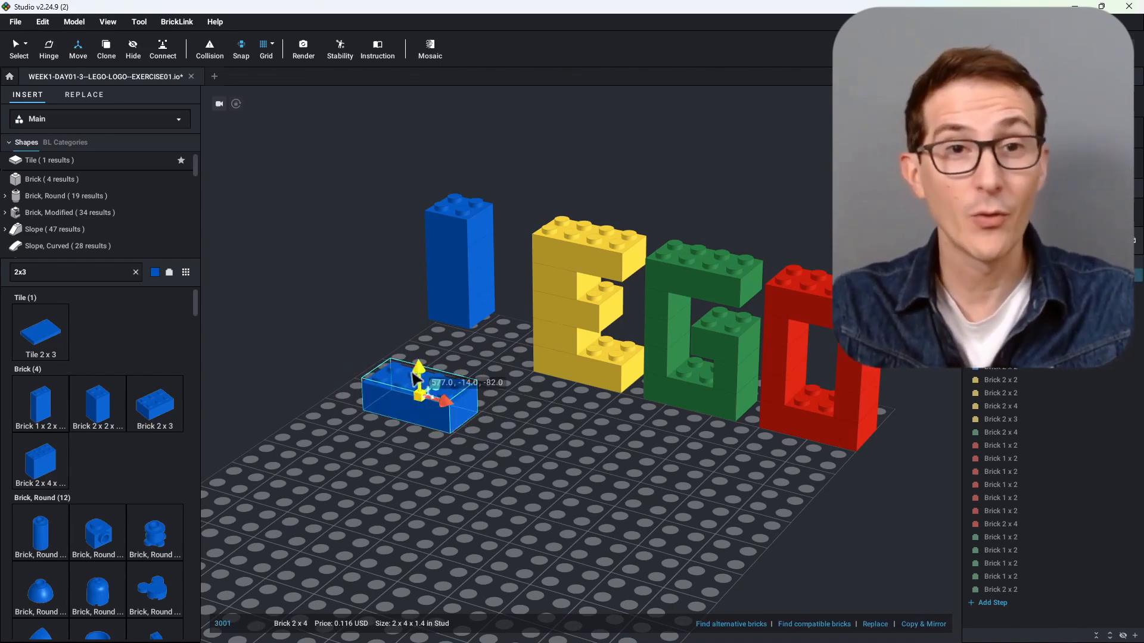
# Nudge the blue 2 x 4 brick two grid steps leftward and one step back to the right
pyautogui.moveTo(448, 411); pyautogui.dragTo(448, 477, button='right')
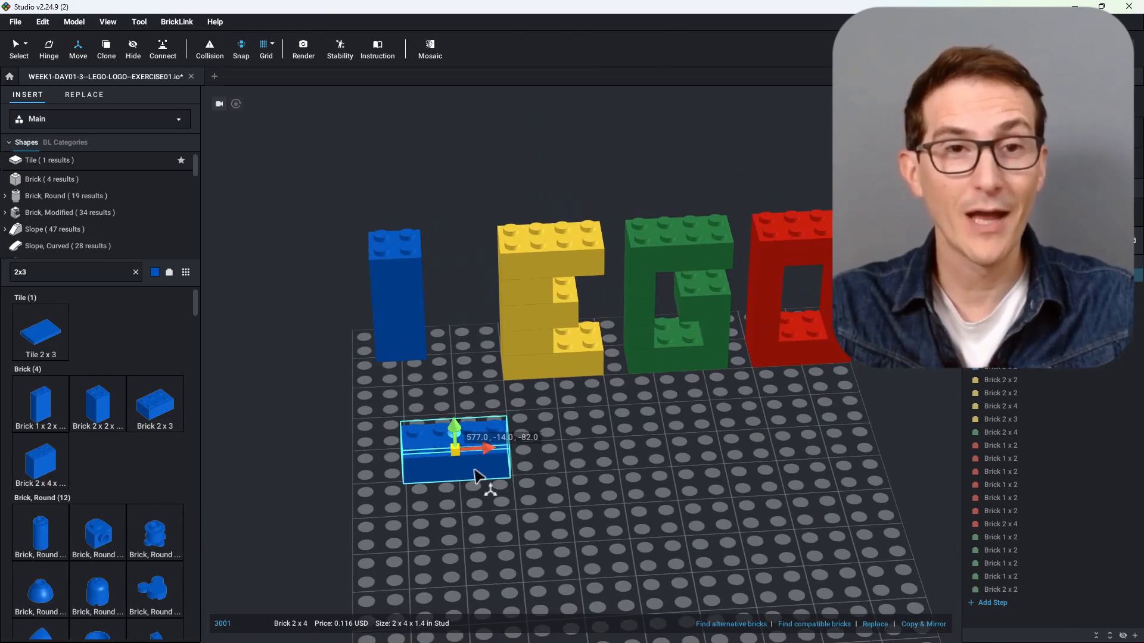
pyautogui.press('Left')
pyautogui.press('Left')
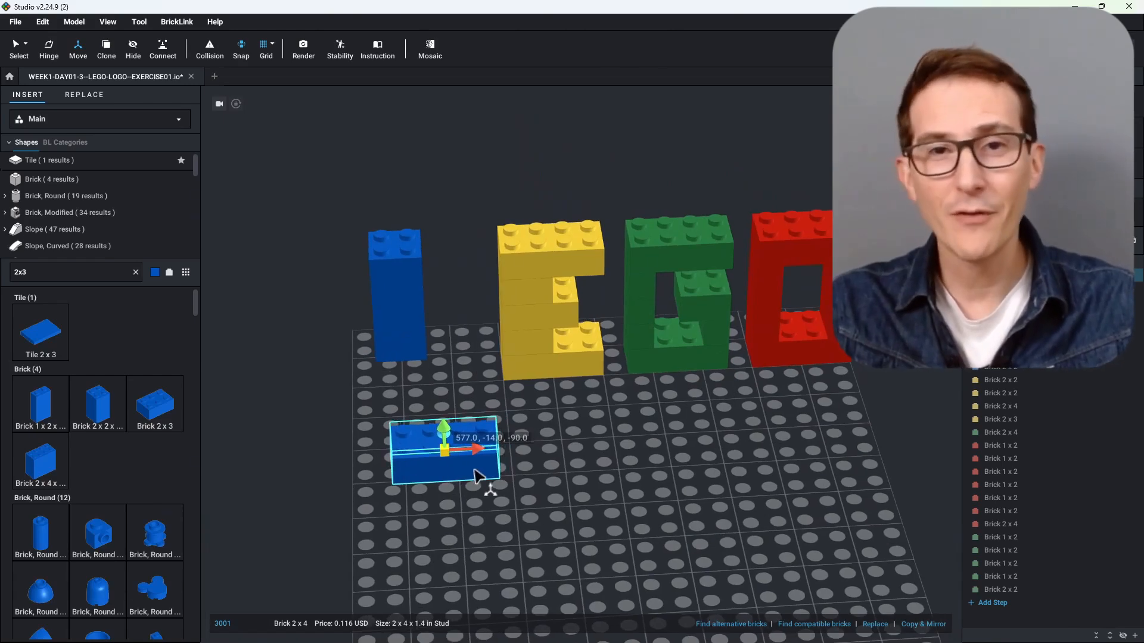
pyautogui.press('Right')
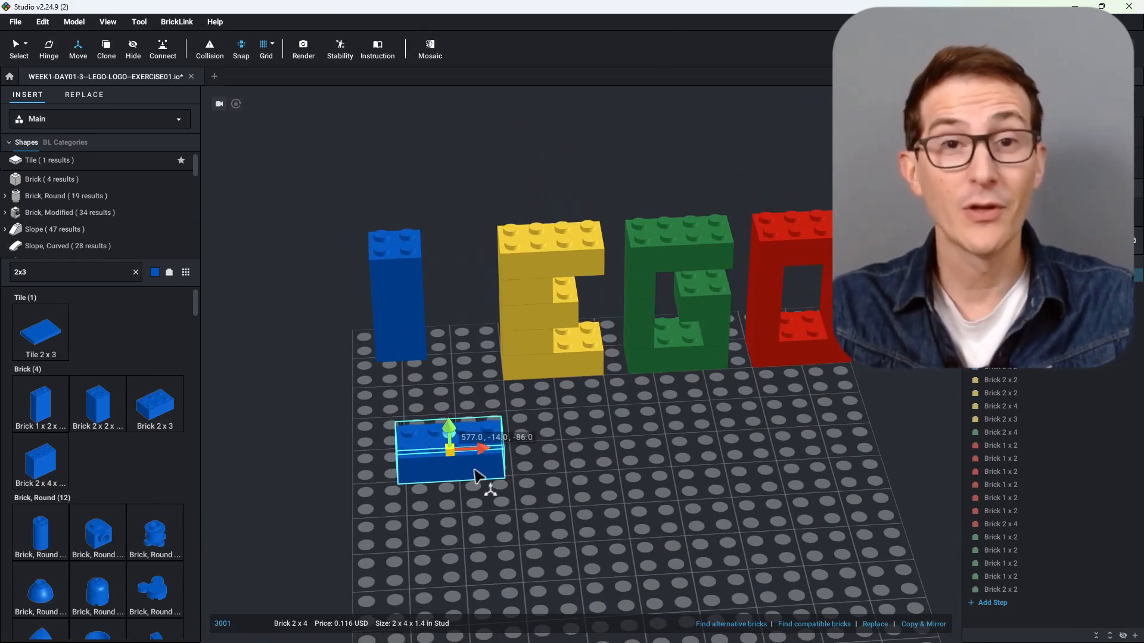
# Move the blue 2 x 4 brick along the blue axis towards the letters to 598, -14, -86
pyautogui.moveTo(469, 474); pyautogui.dragTo(510, 523, button='right')
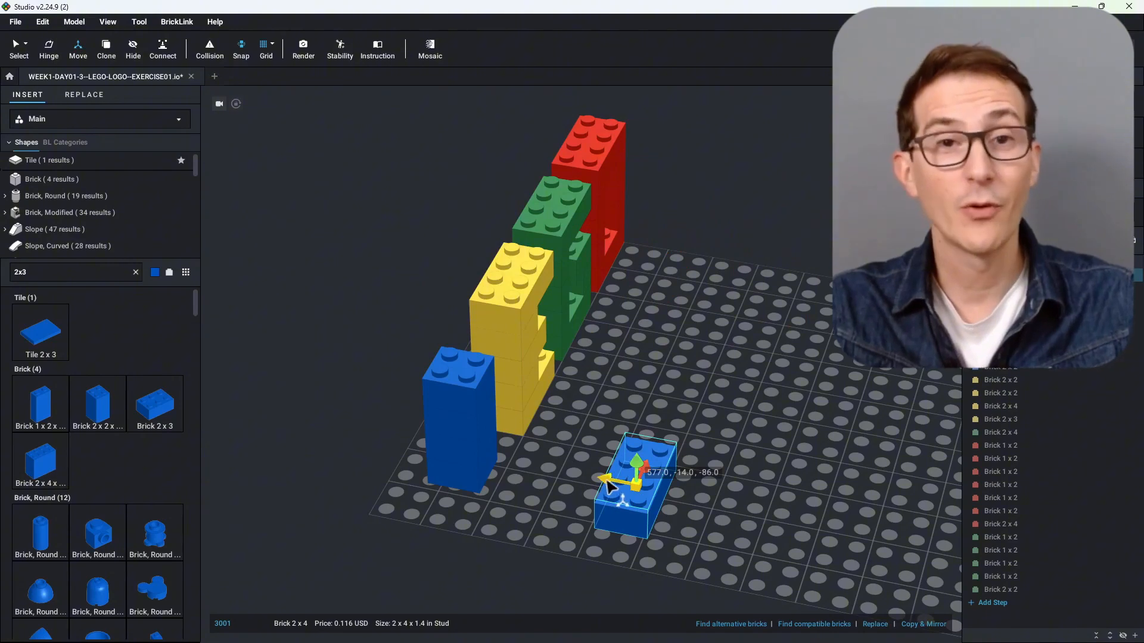
pyautogui.moveTo(612, 484); pyautogui.dragTo(573, 488)
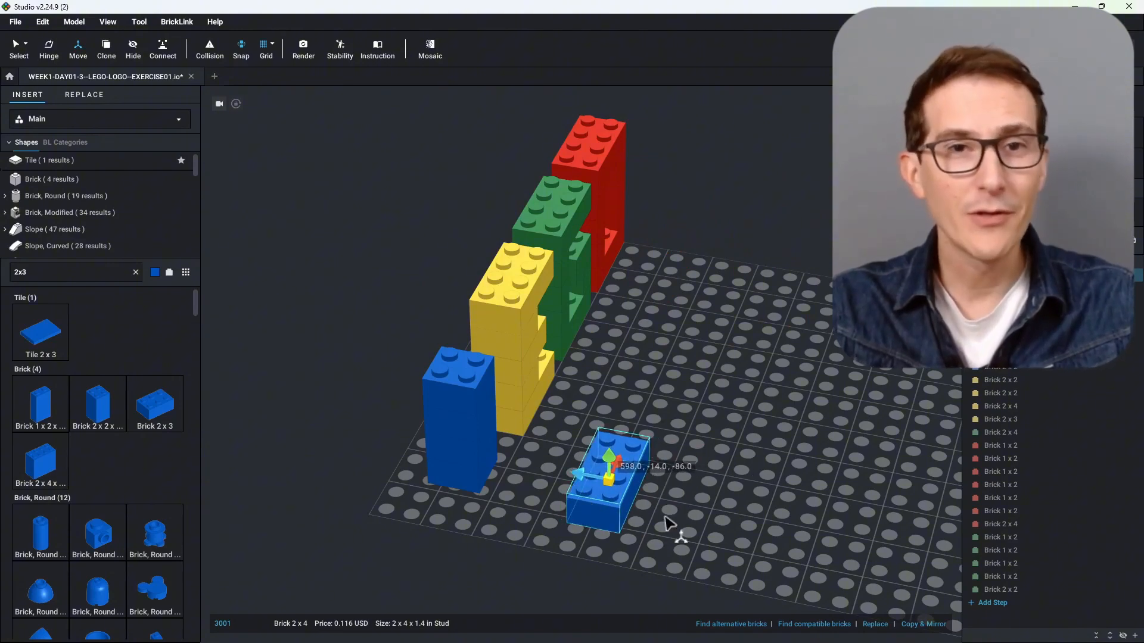
pyautogui.moveTo(665, 516); pyautogui.dragTo(503, 525, button='right')
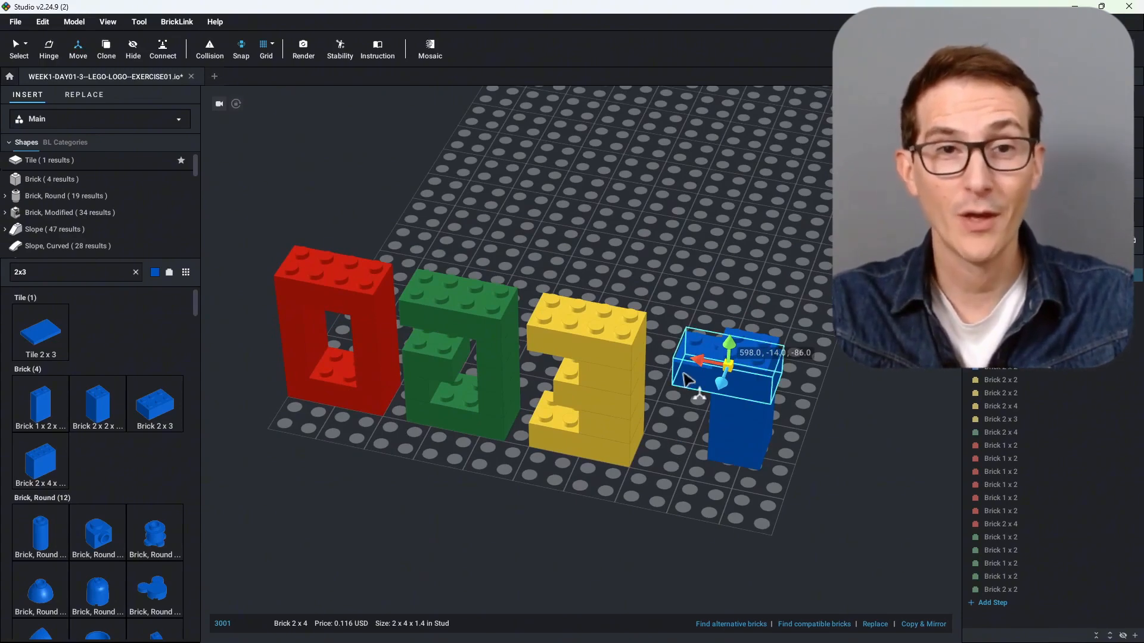
pyautogui.moveTo(646, 467); pyautogui.dragTo(762, 497, button='right')
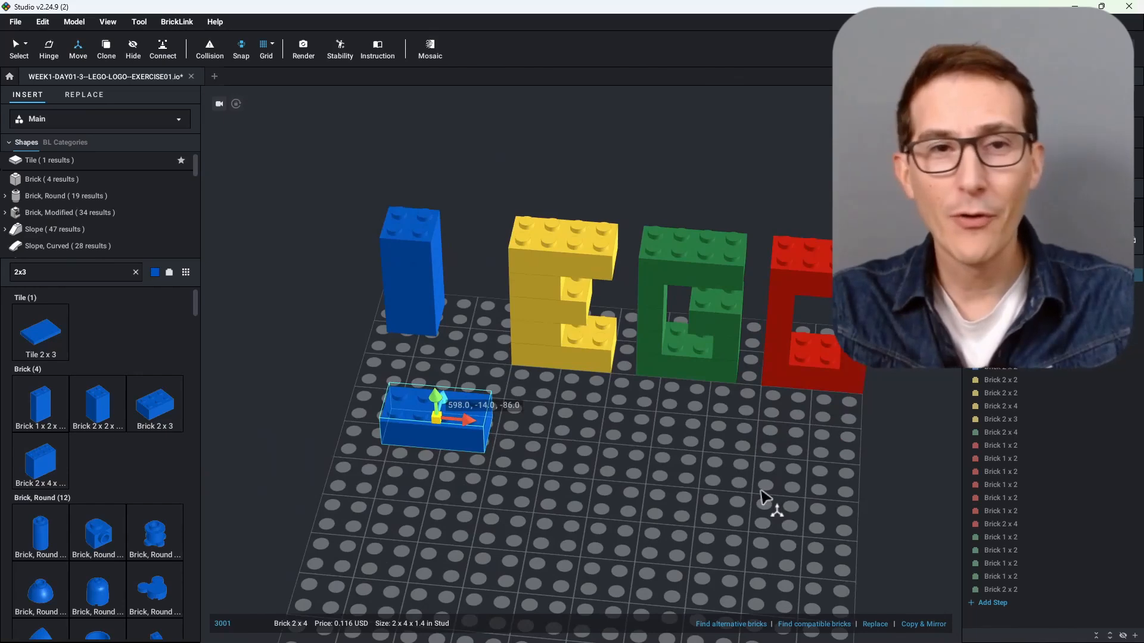
# Shift the blue brick's height coordinate to -13 and switch its move handles between absolute and relative axes
pyautogui.moveTo(435, 405)
pyautogui.mouseDown()
pyautogui.moveTo(434, 372)
pyautogui.moveTo(455, 411)
pyautogui.moveTo(457, 375)
pyautogui.moveTo(457, 420)
pyautogui.moveTo(461, 388)
pyautogui.moveTo(460, 410)
pyautogui.moveTo(476, 428)
pyautogui.moveTo(473, 474)
pyautogui.moveTo(441, 425)
pyautogui.mouseUp()
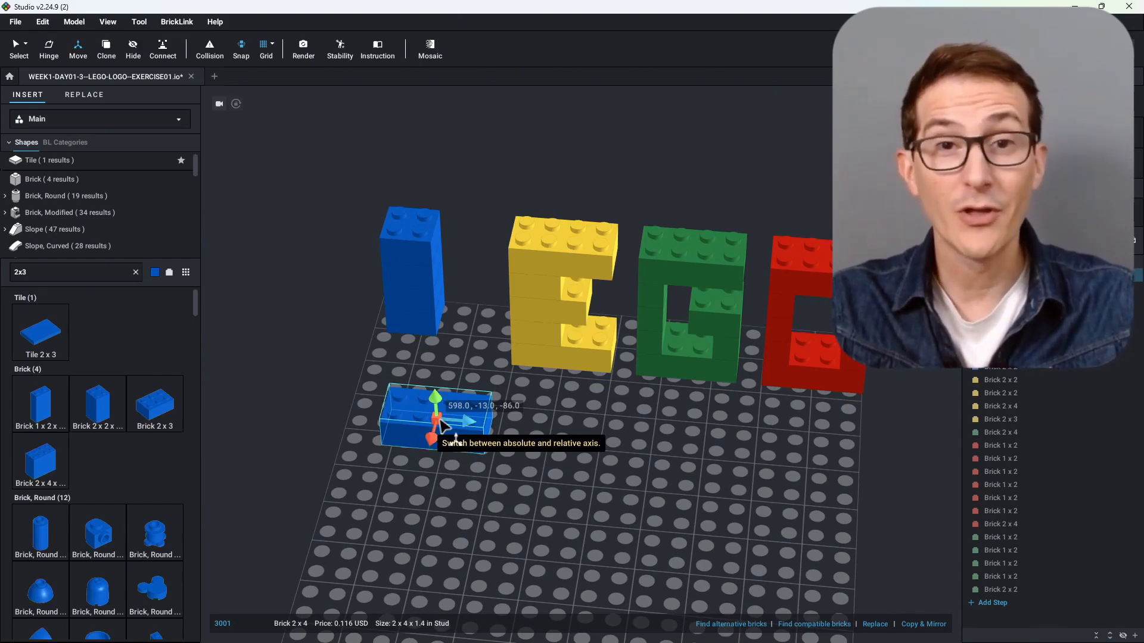
pyautogui.moveTo(485, 480); pyautogui.dragTo(465, 518, button='right')
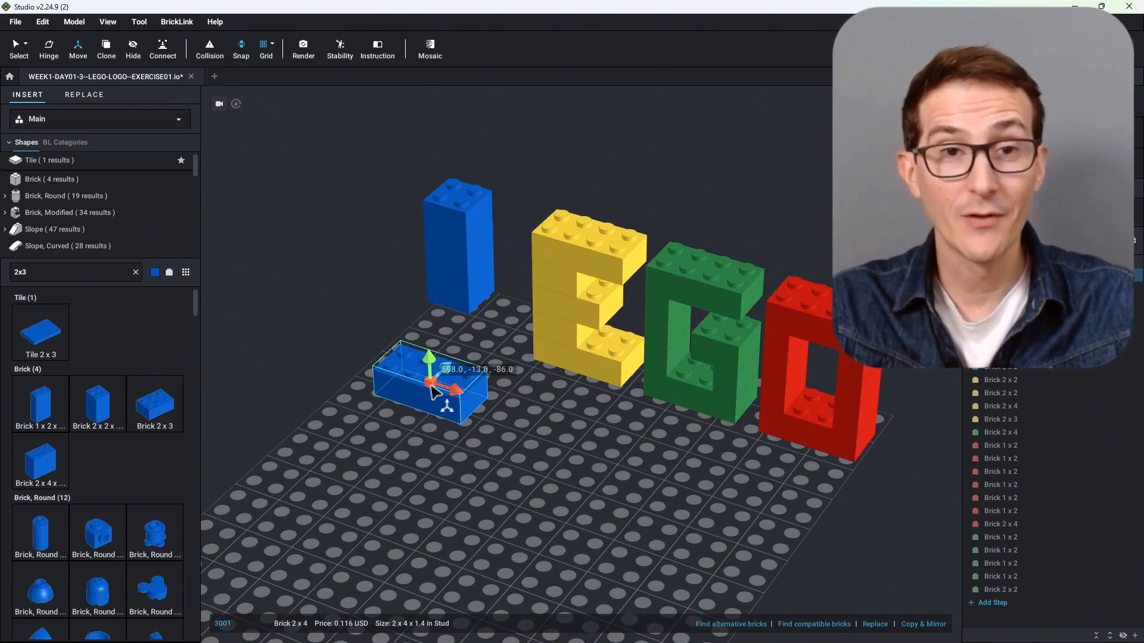
pyautogui.click(449, 485)
pyautogui.click(448, 394)
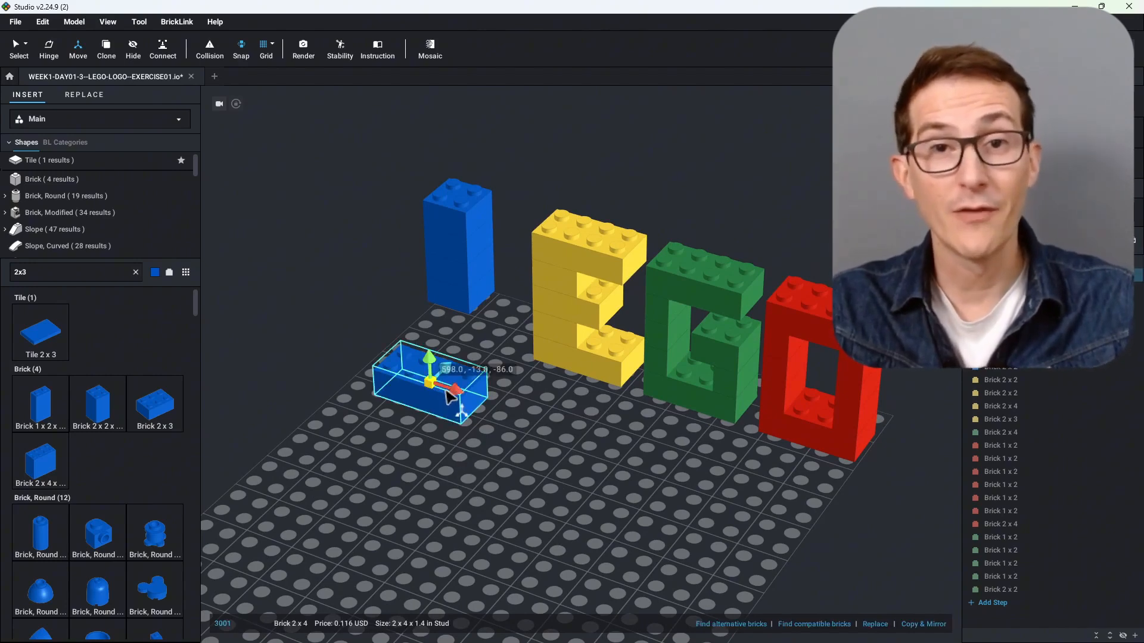
# Raise the blue 2 x 4 brick above the baseplate along the vertical axis
pyautogui.moveTo(447, 365); pyautogui.dragTo(446, 340)
pyautogui.moveTo(427, 438); pyautogui.dragTo(483, 433, button='right')
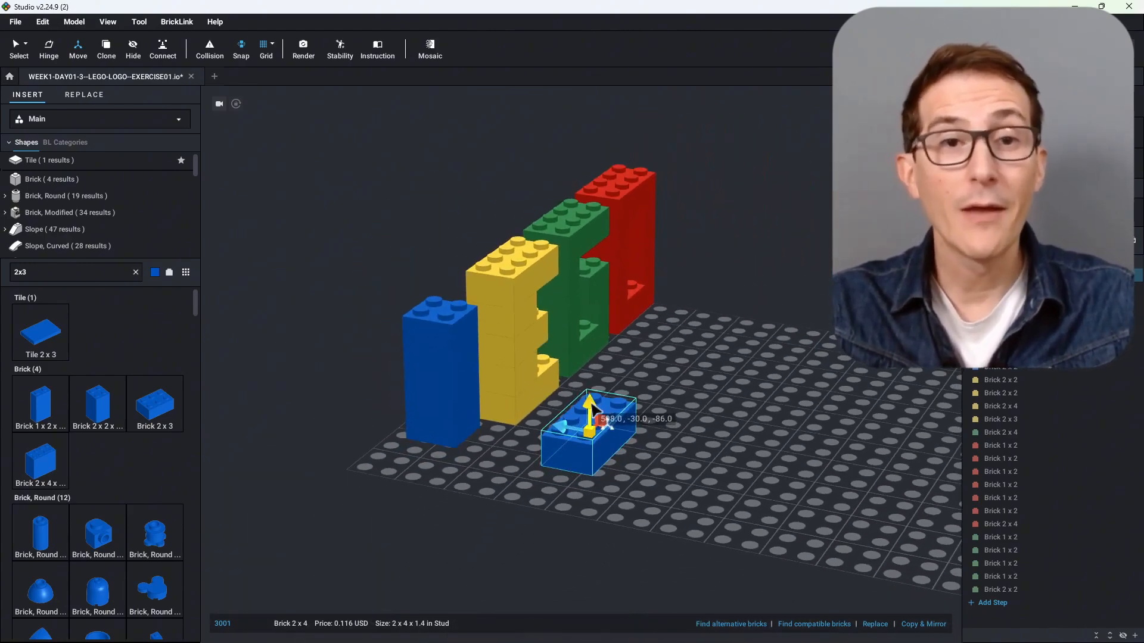
pyautogui.moveTo(590, 406)
pyautogui.mouseDown()
pyautogui.moveTo(602, 336)
pyautogui.moveTo(600, 390)
pyautogui.mouseUp()
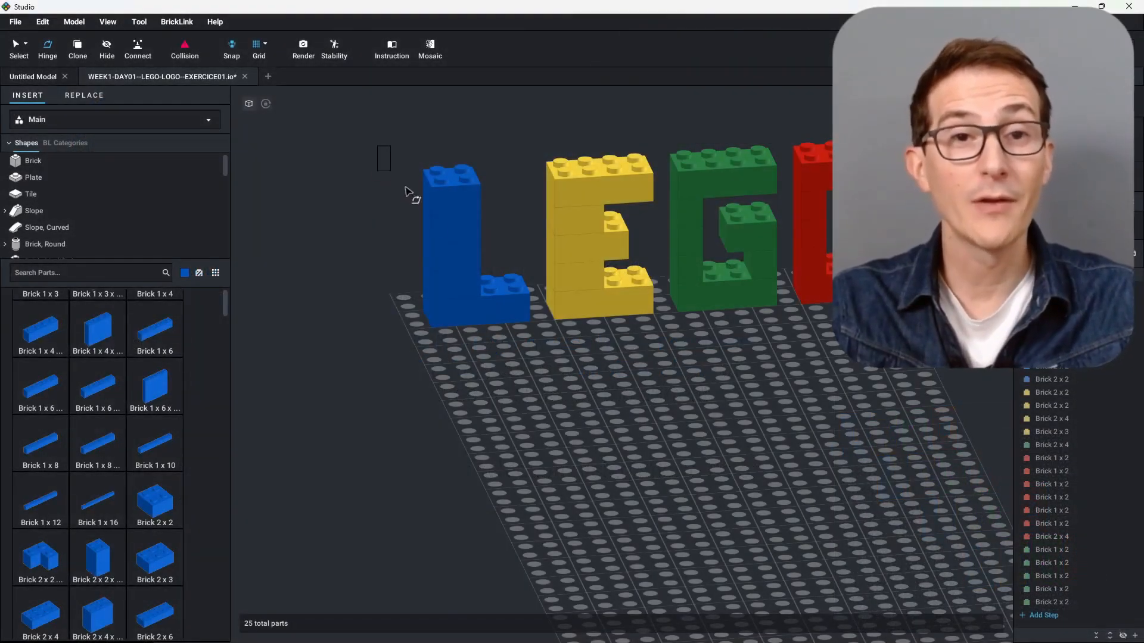
# Select all five bricks of the blue letter L and clone them four times in front of the logo
pyautogui.moveTo(405, 191); pyautogui.dragTo(486, 292)
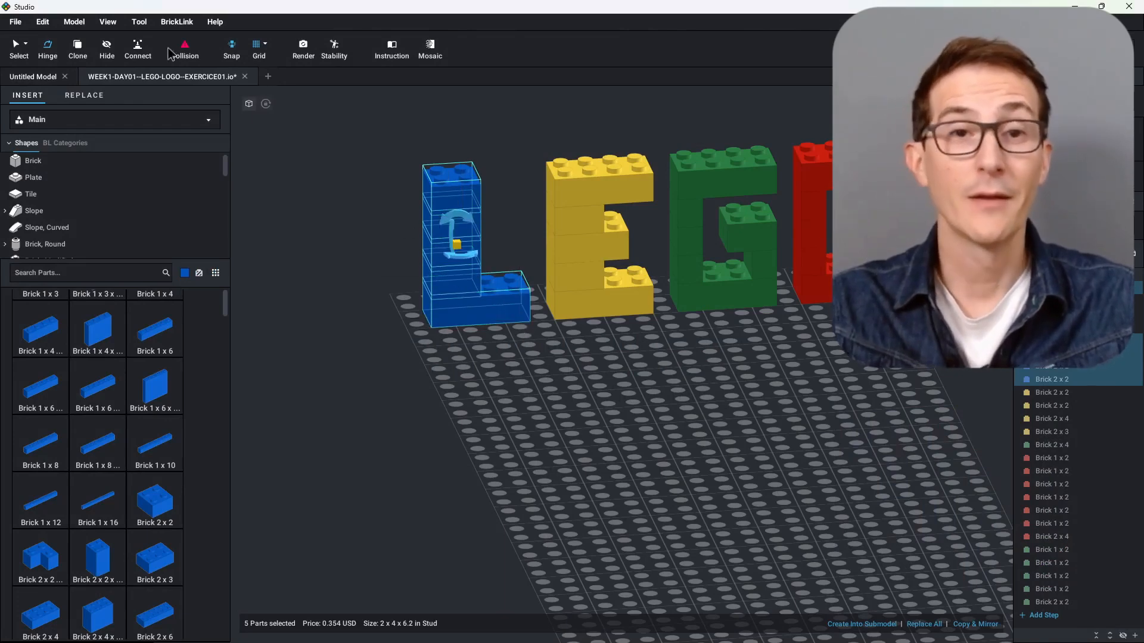
pyautogui.click(79, 51)
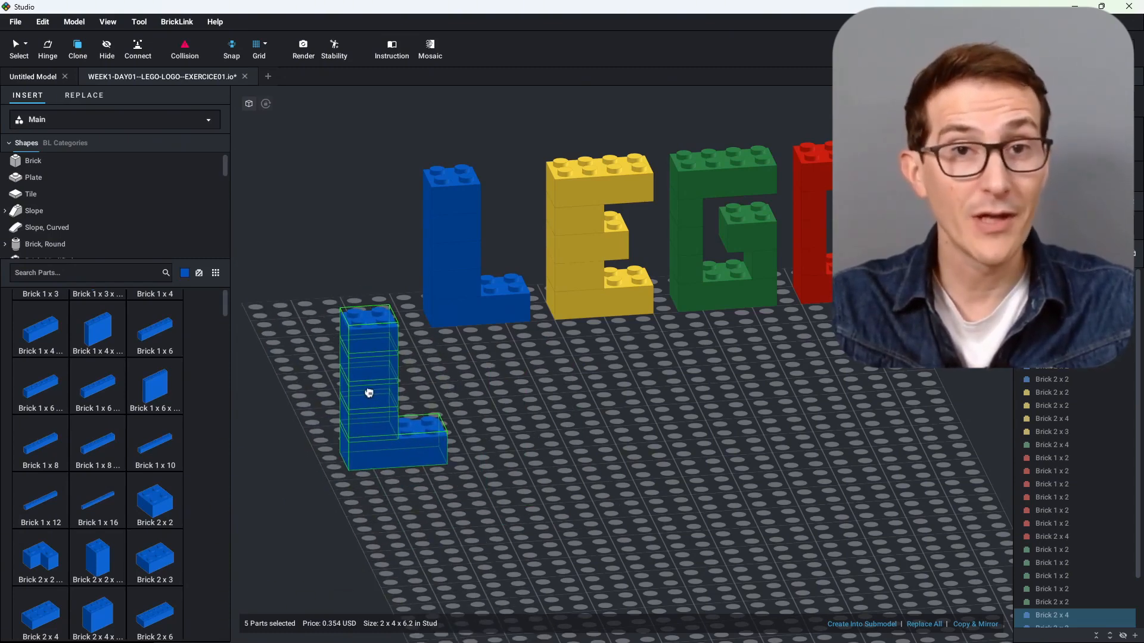
pyautogui.click(368, 393)
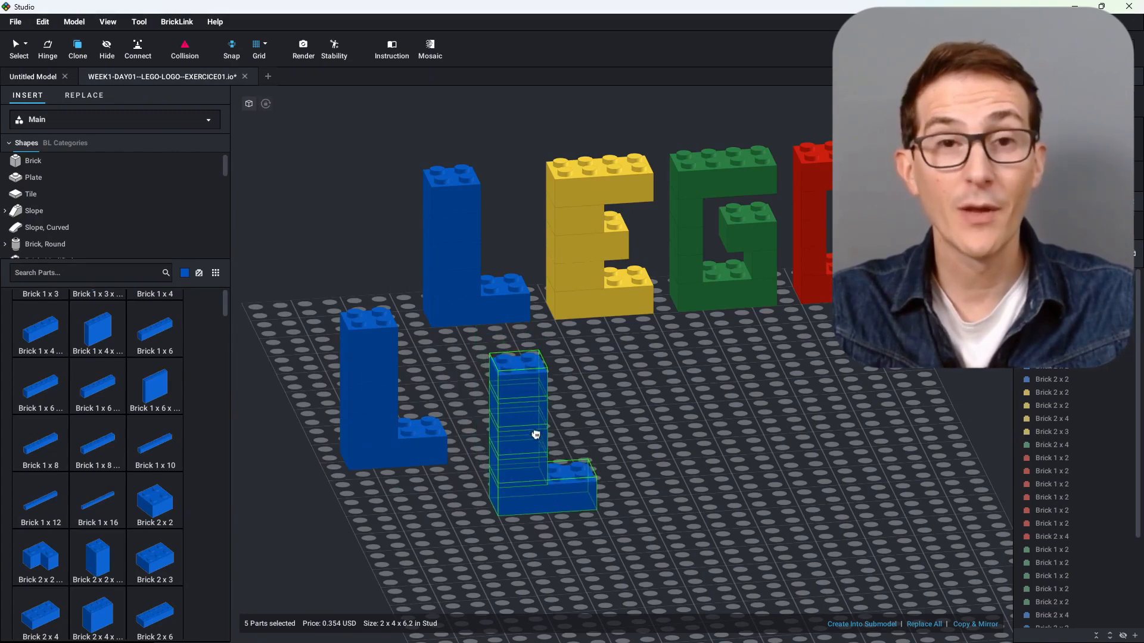
pyautogui.click(499, 423)
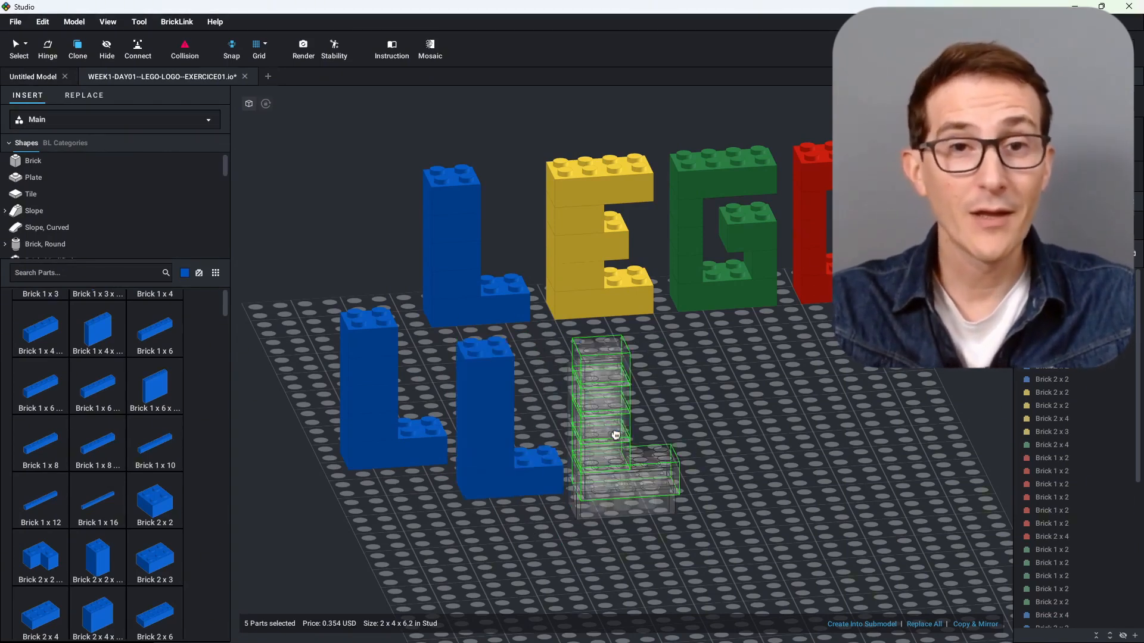
pyautogui.click(609, 437)
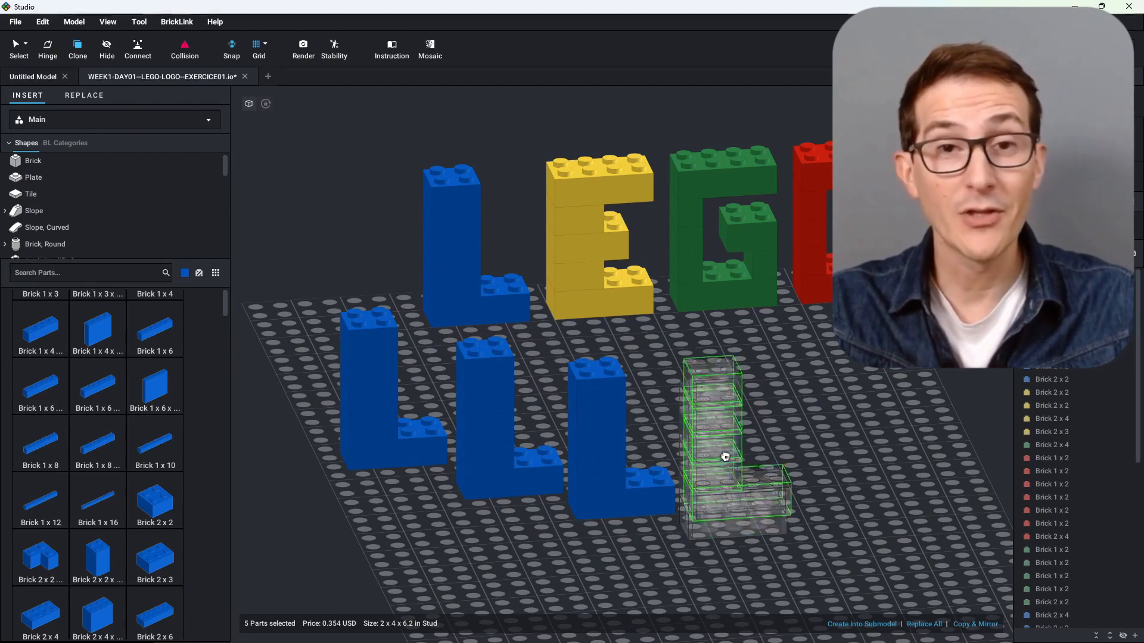
pyautogui.click(721, 457)
pyautogui.press('Escape')
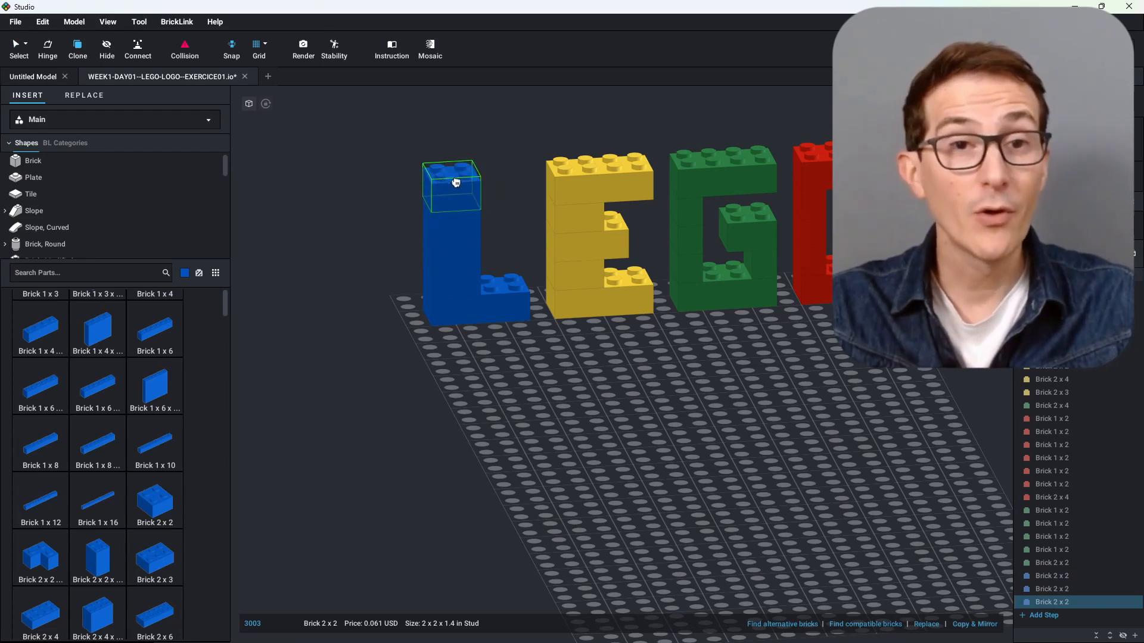
# Place a clone of the top blue 2 x 2 brick in the same position as the original
pyautogui.click(456, 182)
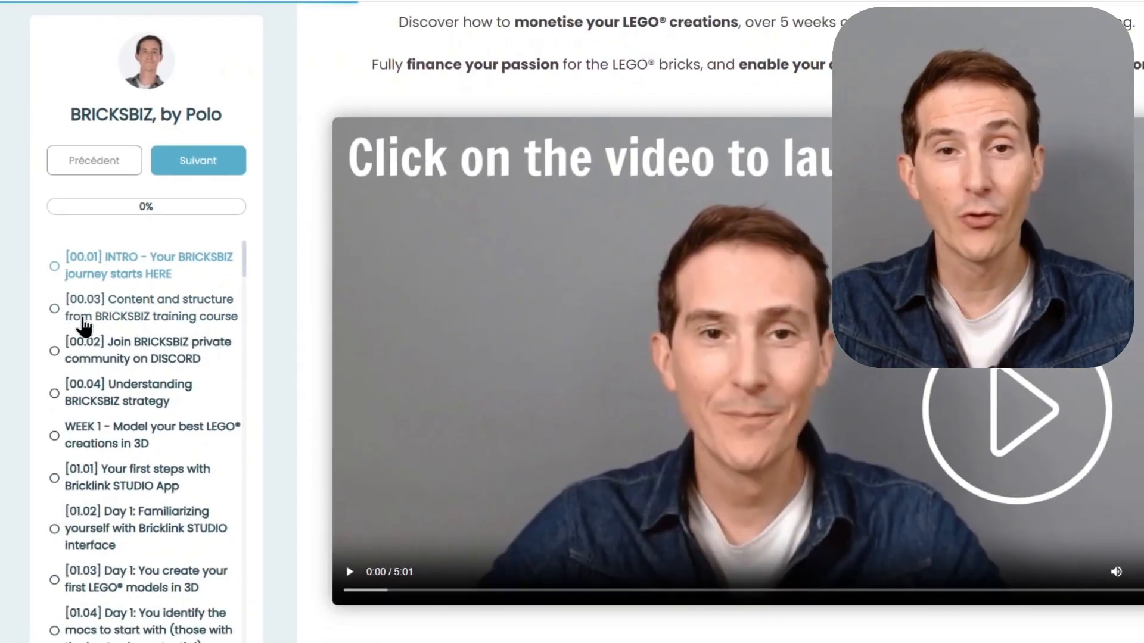
# Switch to the BRICKSBIZ course website, open the lesson on content and structure, and review the five-week programme
pyautogui.click(131, 323)
pyautogui.scroll(-7, 643, 411)
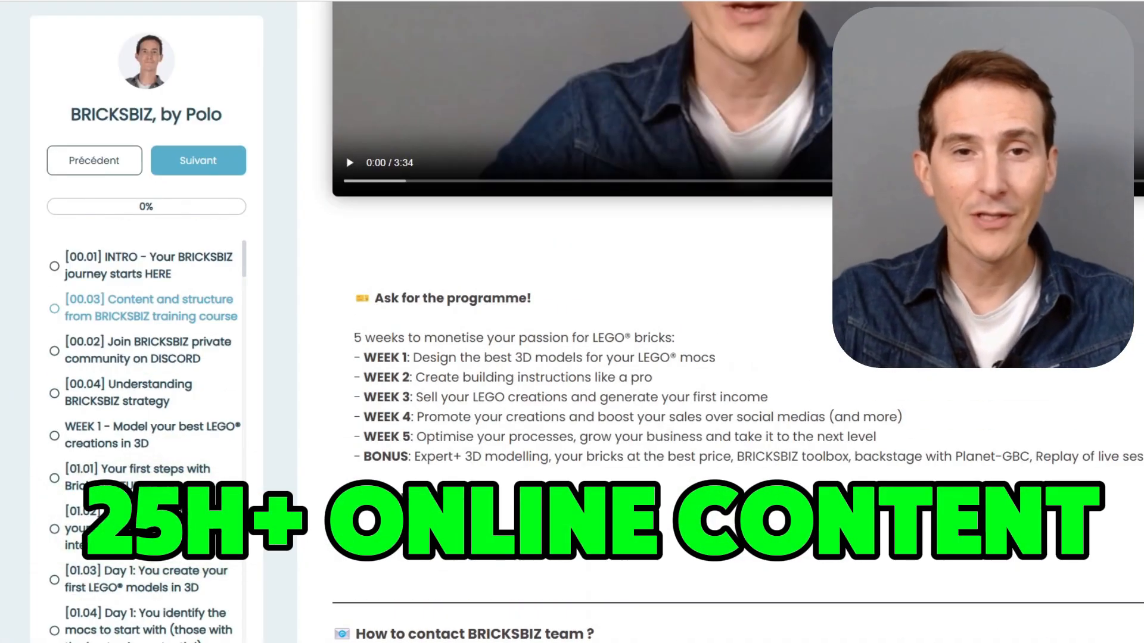
pyautogui.scroll(-5, 643, 411)
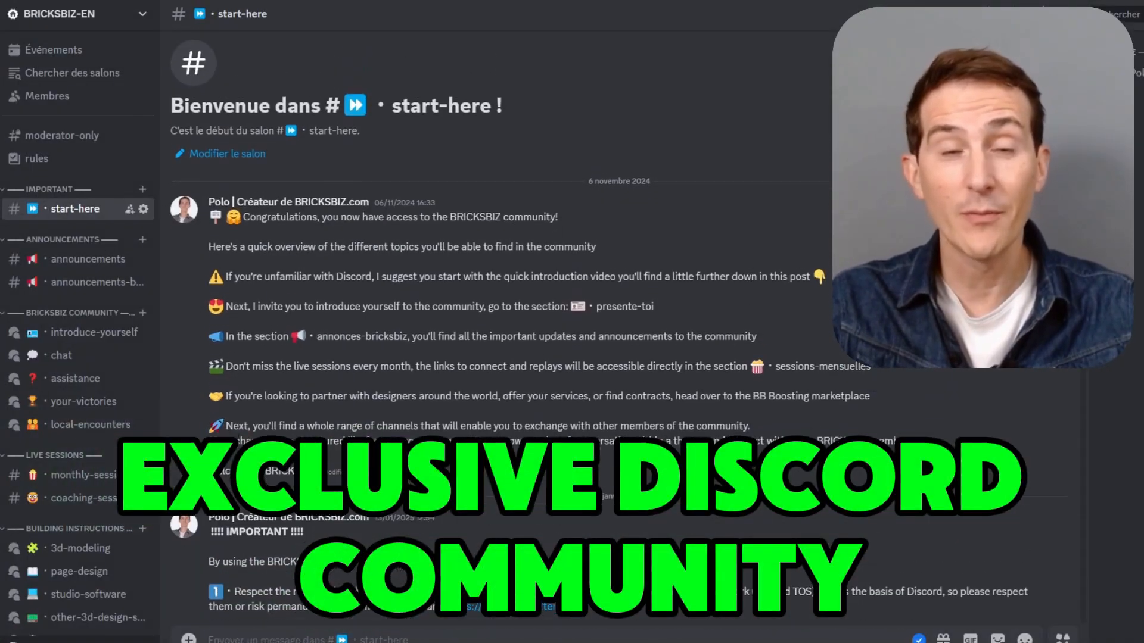
# Review the welcome message and server rules in the start-here channel of the BRICKSBIZ Discord community
pyautogui.scroll(-3, 595, 328)
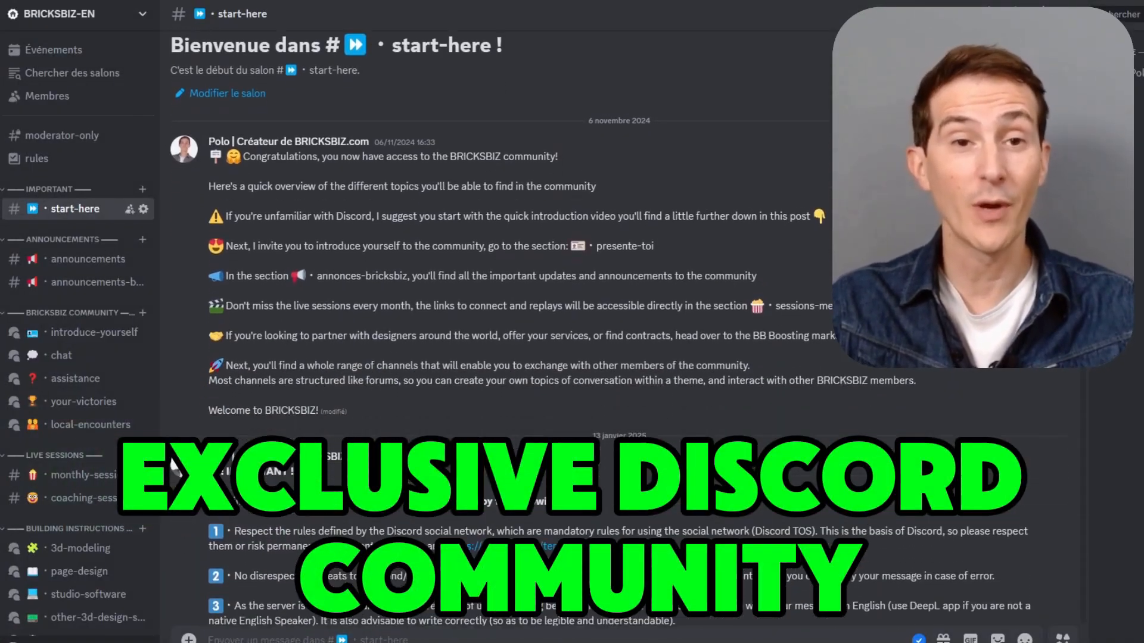
pyautogui.scroll(-5, 515, 456)
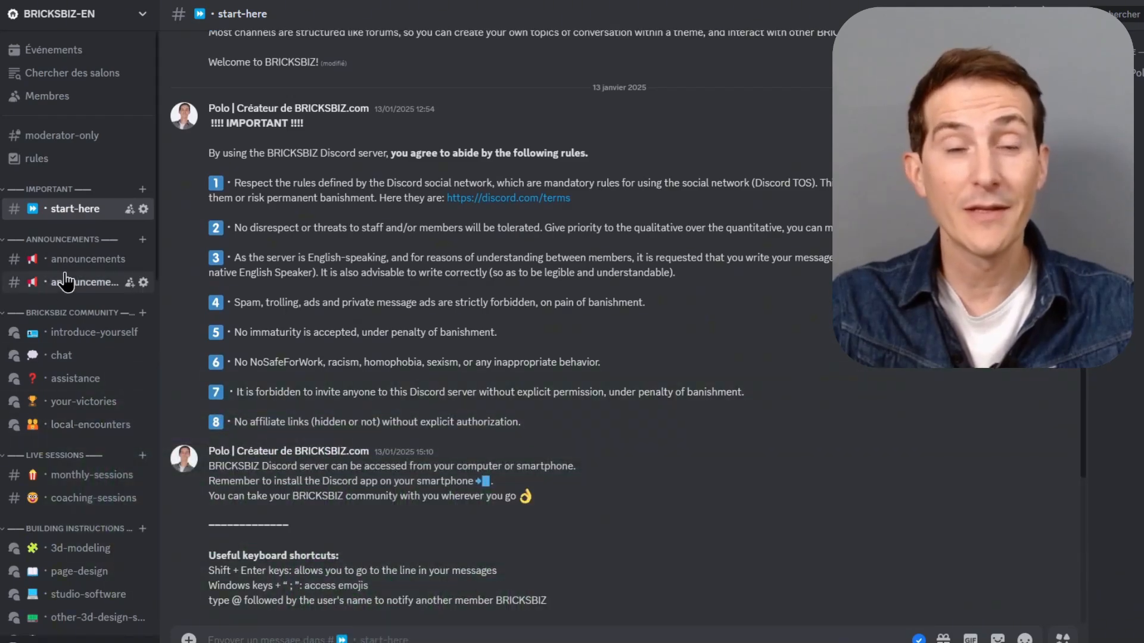
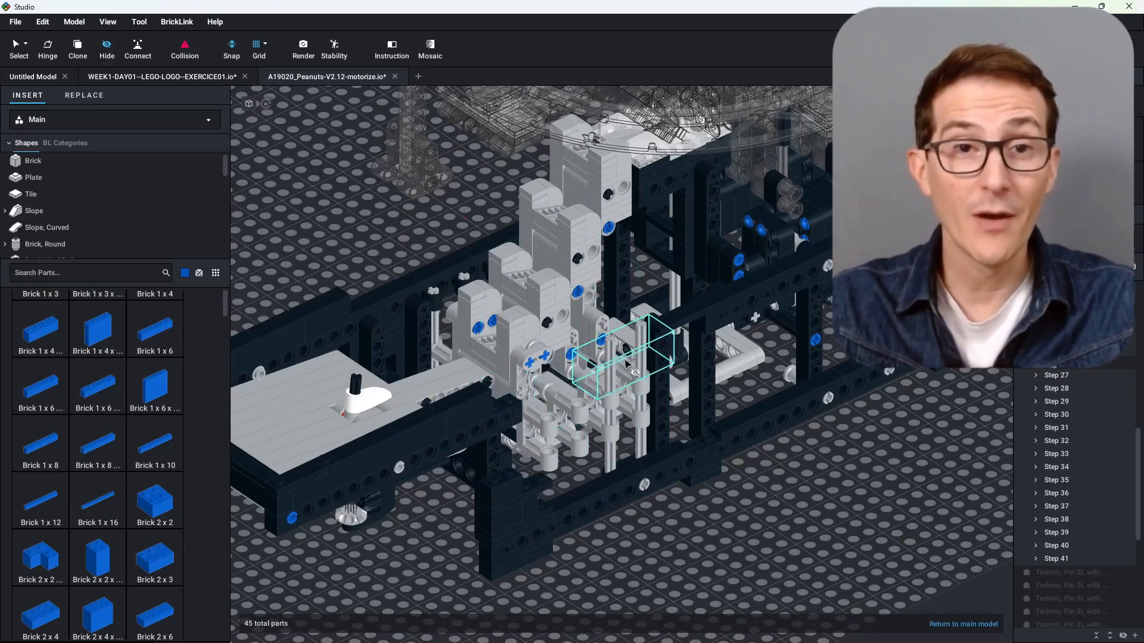
# Hide the vertical rod assembly beside the white mechanism and the front platform section in the A19020_Peanuts-V2.12-motorize model
pyautogui.click(615, 361)
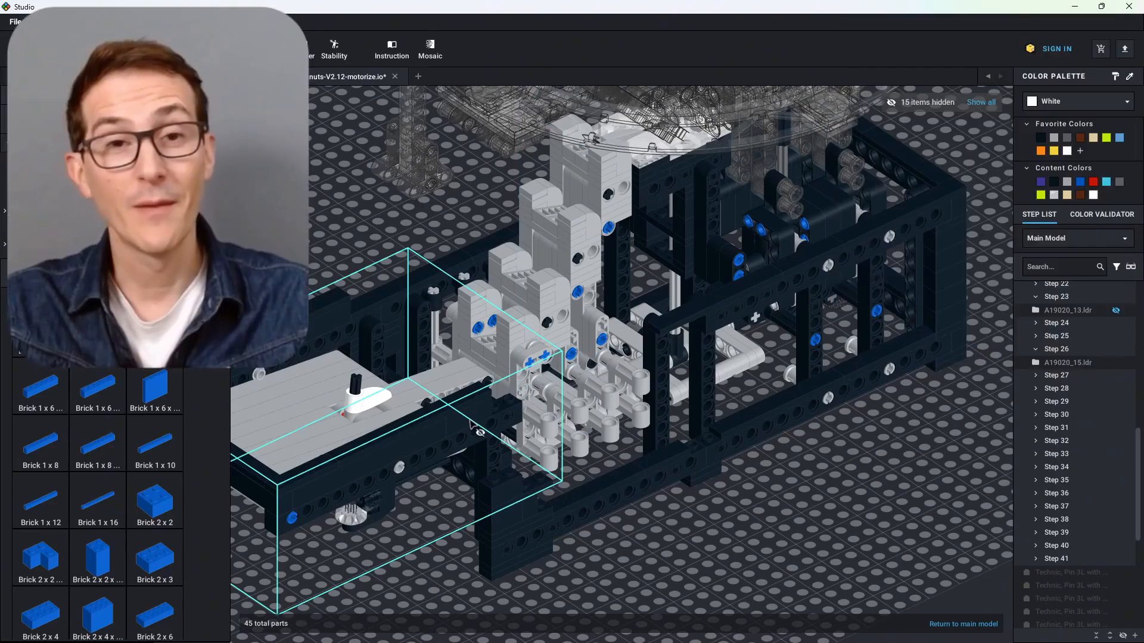
pyautogui.click(473, 426)
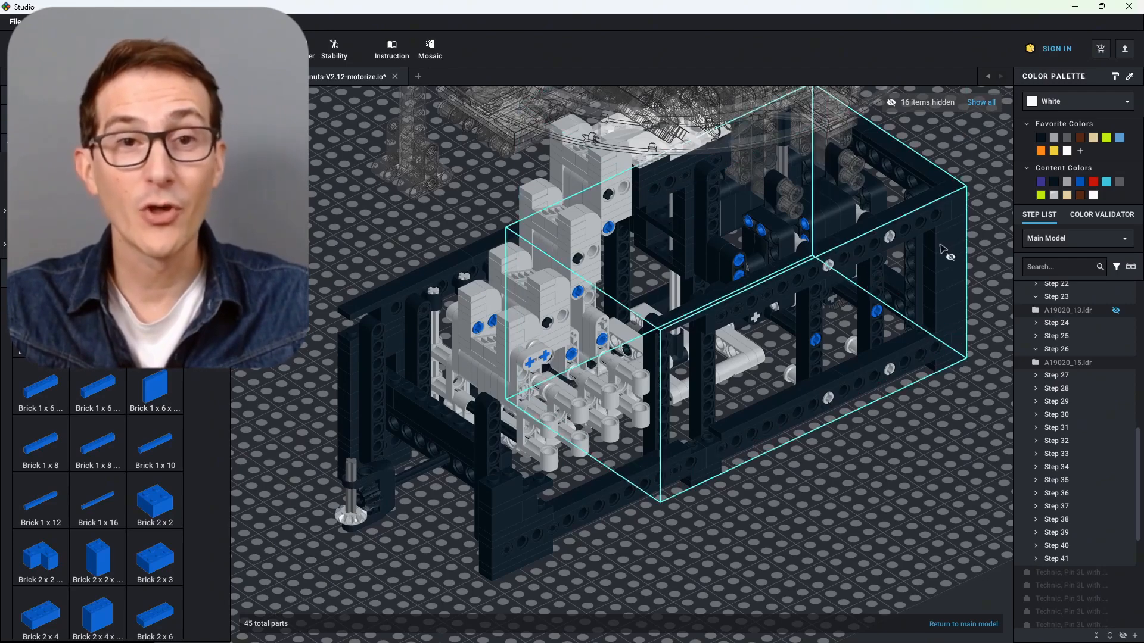
# Show all hidden parts of the A19020_Peanuts-V2.12-motorize model again
pyautogui.scroll(-2, 934, 360)
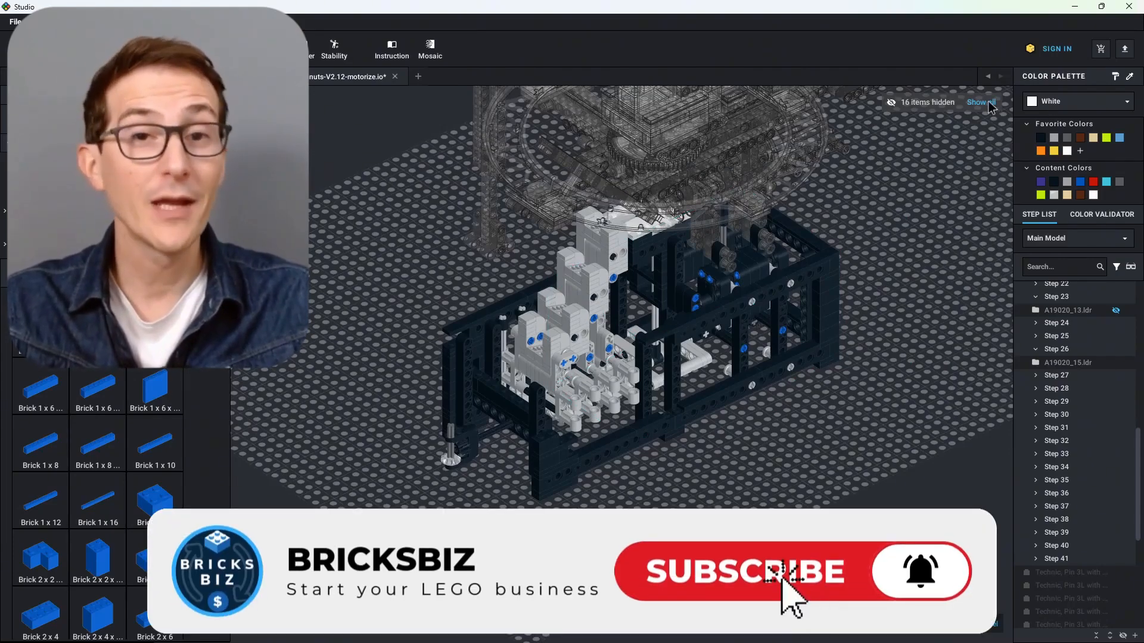
pyautogui.click(988, 104)
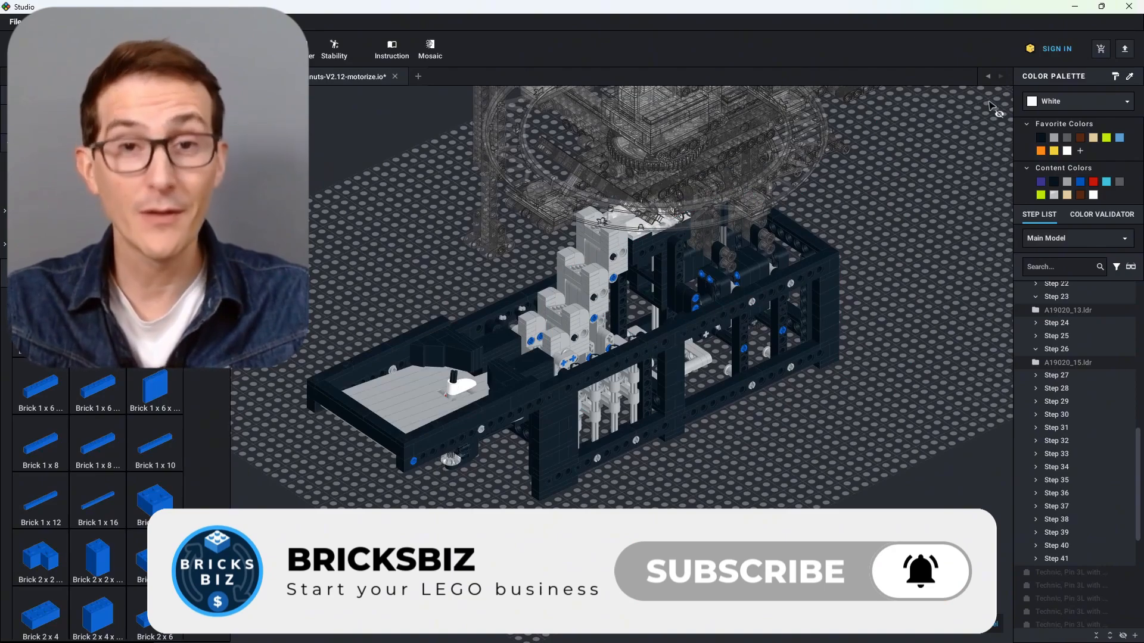
pyautogui.moveTo(943, 322)
pyautogui.mouseDown(button='right')
pyautogui.moveTo(922, 328)
pyautogui.moveTo(942, 335)
pyautogui.mouseUp(button='right')
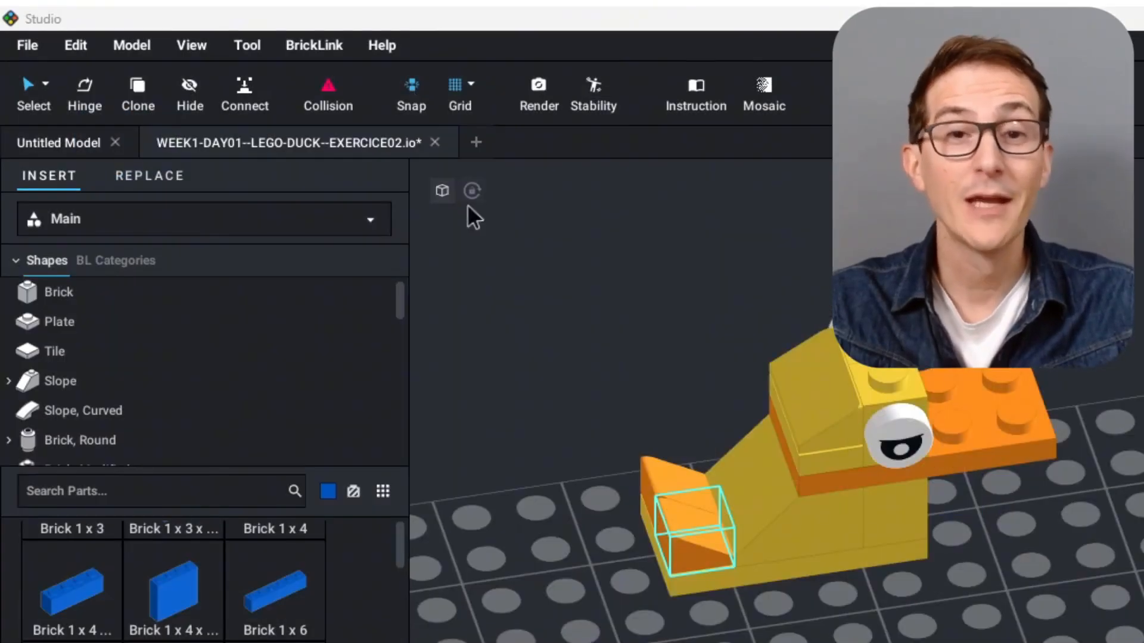
# Place the loose orange 2 x 2 tile on the studs of the duck's beak, using Snap
pyautogui.click(412, 88)
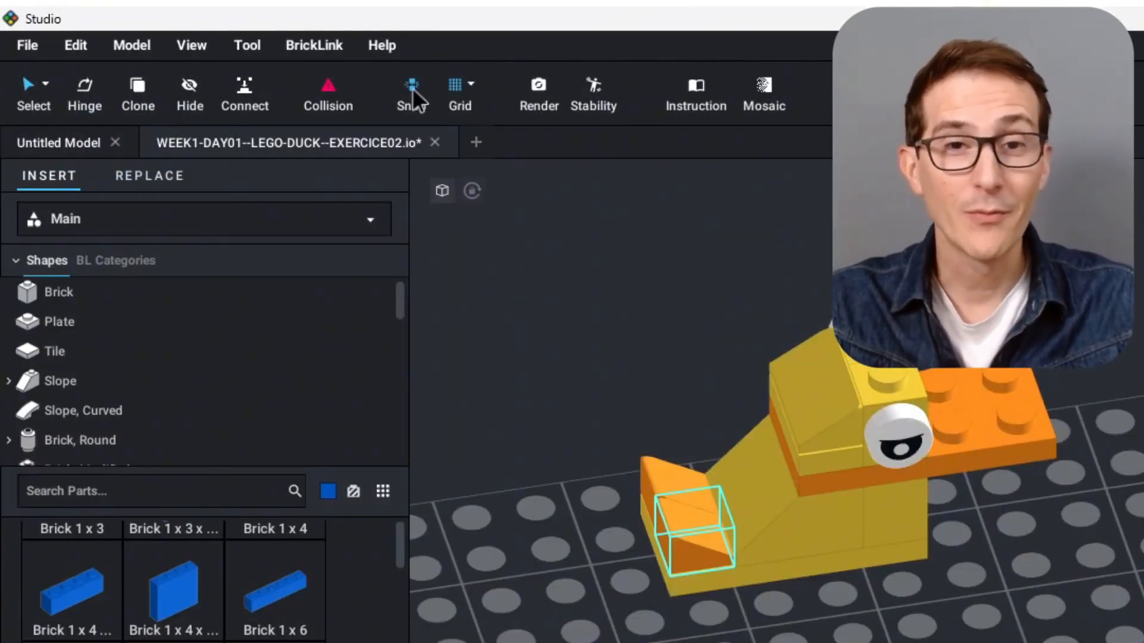
pyautogui.click(424, 112)
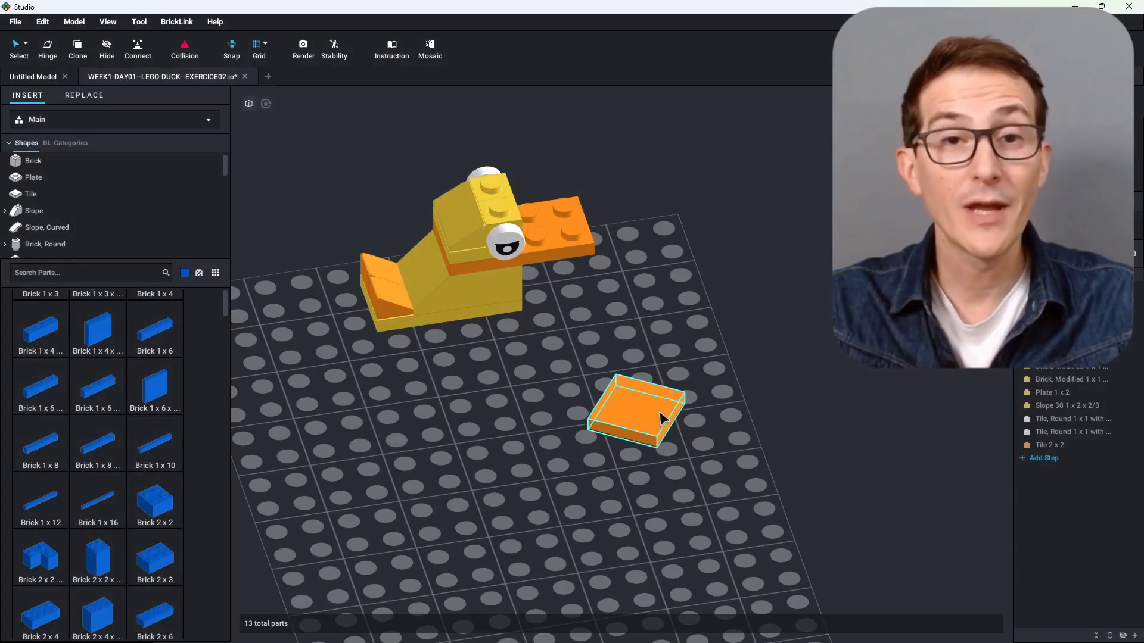
pyautogui.moveTo(660, 413); pyautogui.dragTo(586, 231)
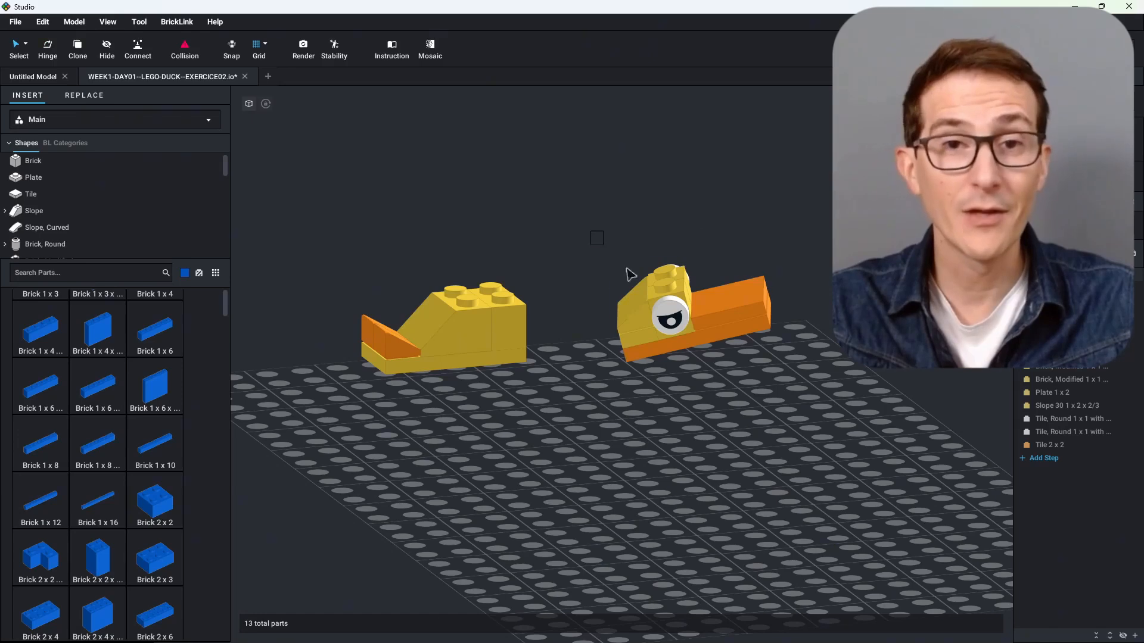
# Select the duck's eight head and beak parts, move them towards the body and attach them to its upper studs
pyautogui.click(631, 274)
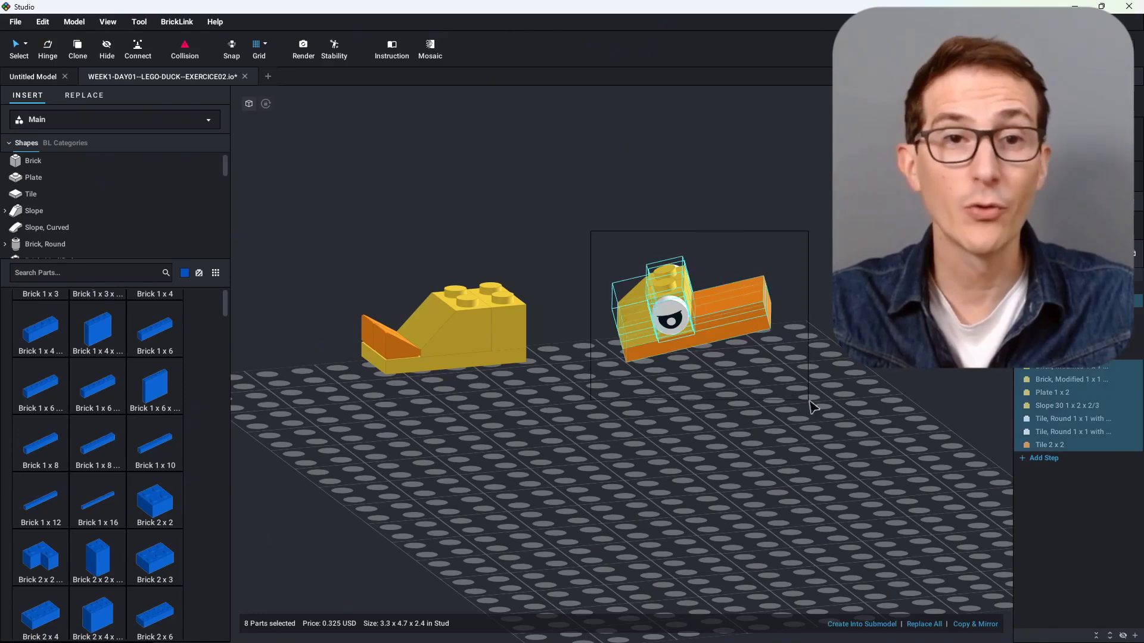
pyautogui.moveTo(681, 262); pyautogui.dragTo(617, 349)
pyautogui.click(653, 406)
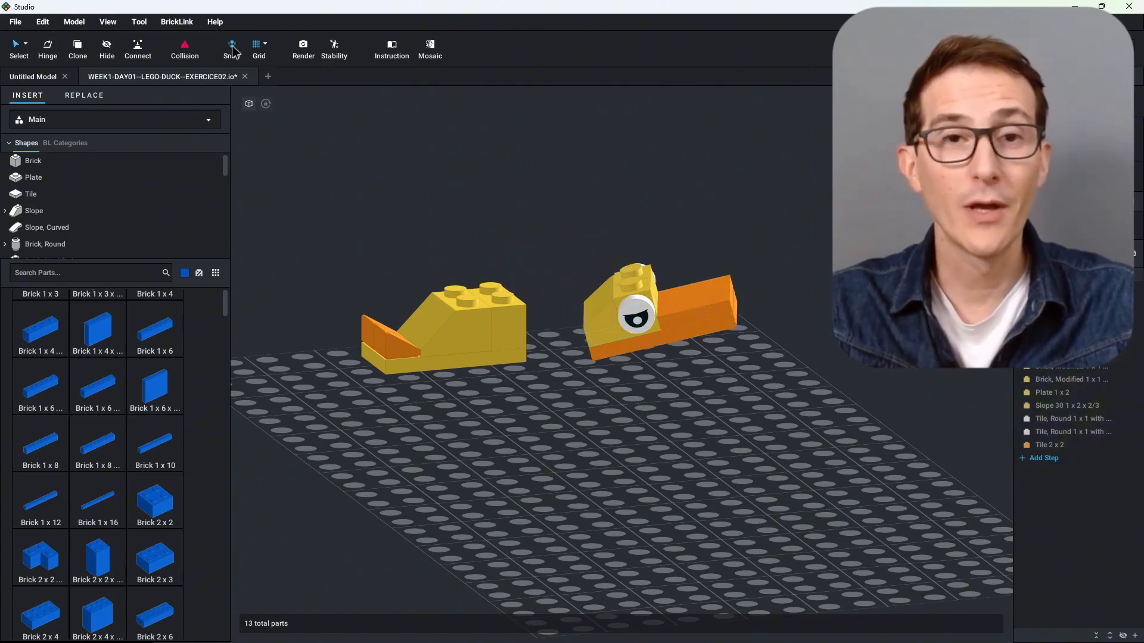
pyautogui.moveTo(575, 236); pyautogui.dragTo(760, 395)
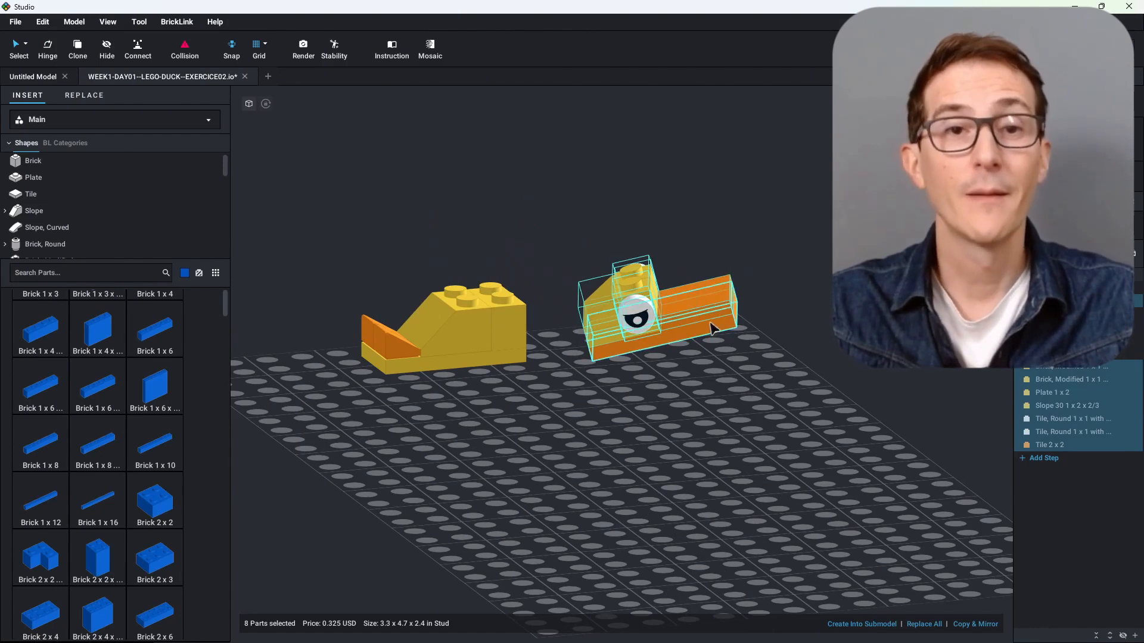
pyautogui.moveTo(693, 340); pyautogui.dragTo(555, 289)
pyautogui.click(679, 350)
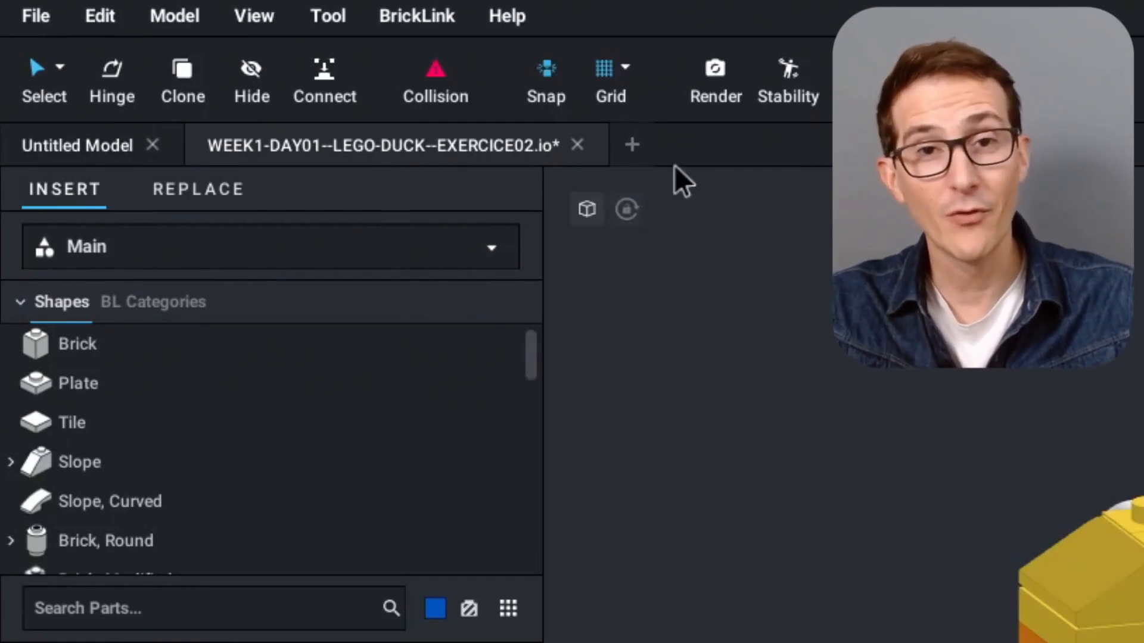
# Place the duck's head and beak so that they overlap the yellow body, with Collision turned off
pyautogui.click(631, 68)
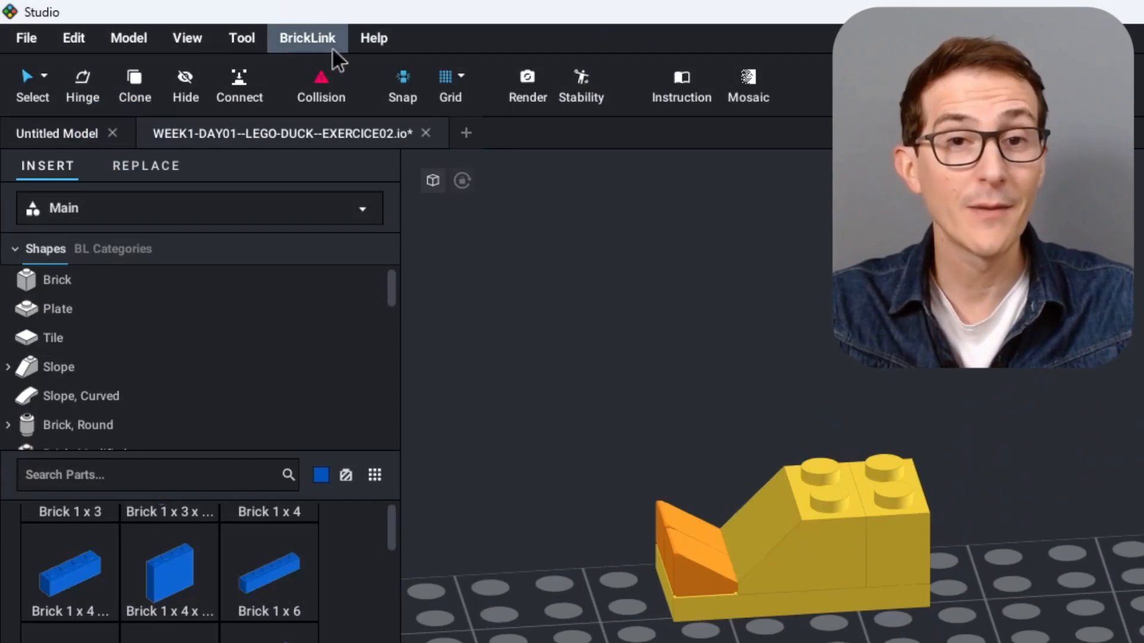
pyautogui.click(320, 84)
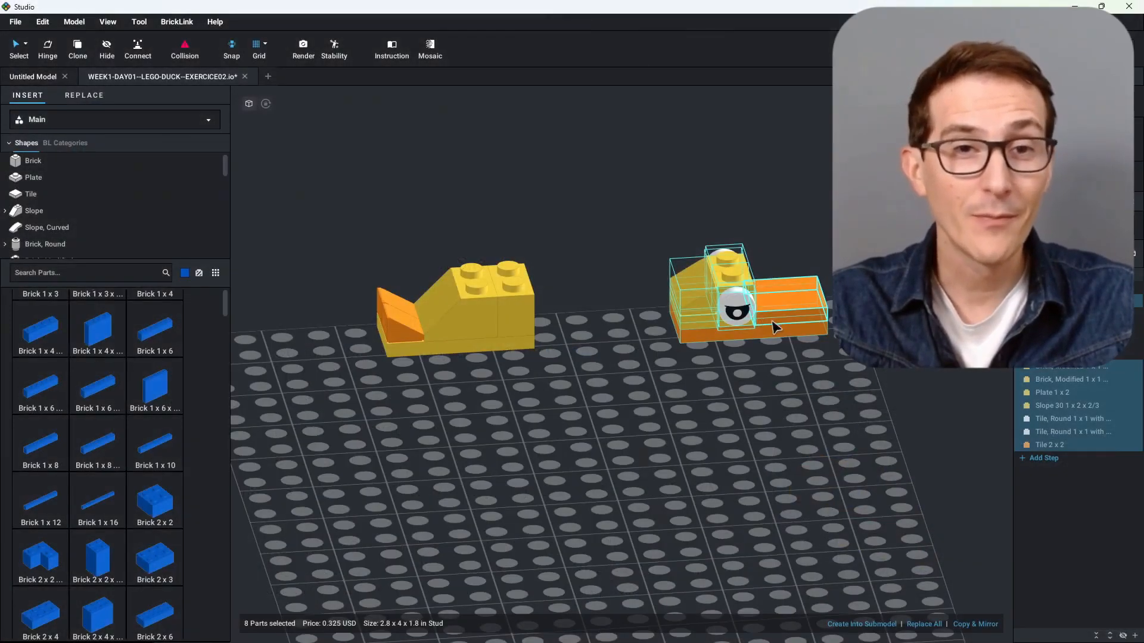
pyautogui.moveTo(772, 326); pyautogui.dragTo(658, 299)
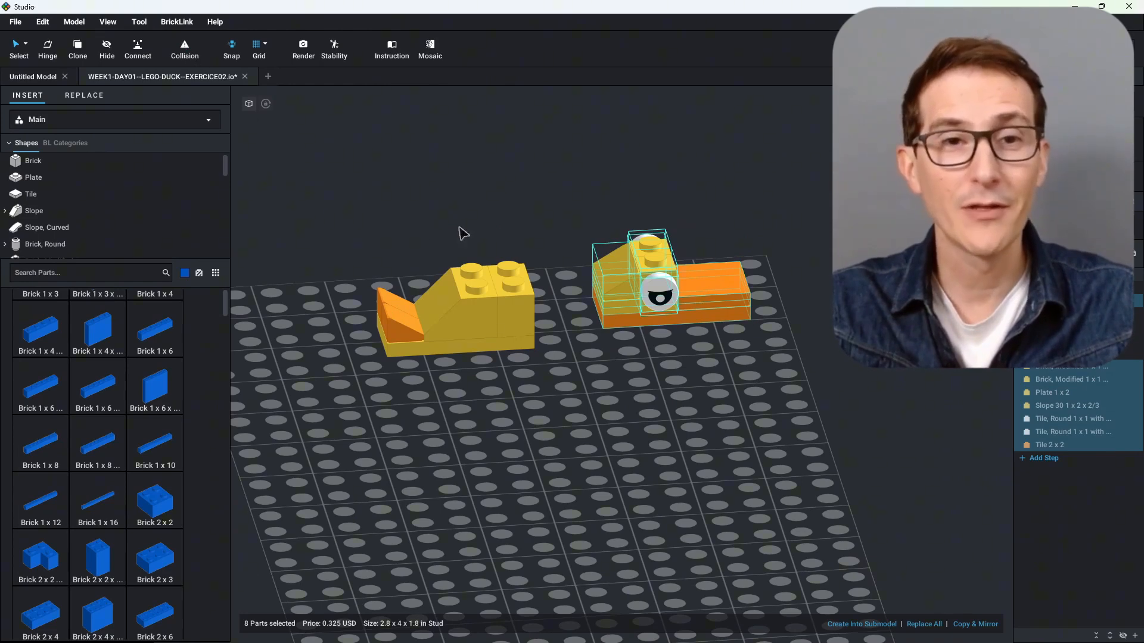
pyautogui.moveTo(717, 306); pyautogui.dragTo(584, 317)
pyautogui.click(673, 397)
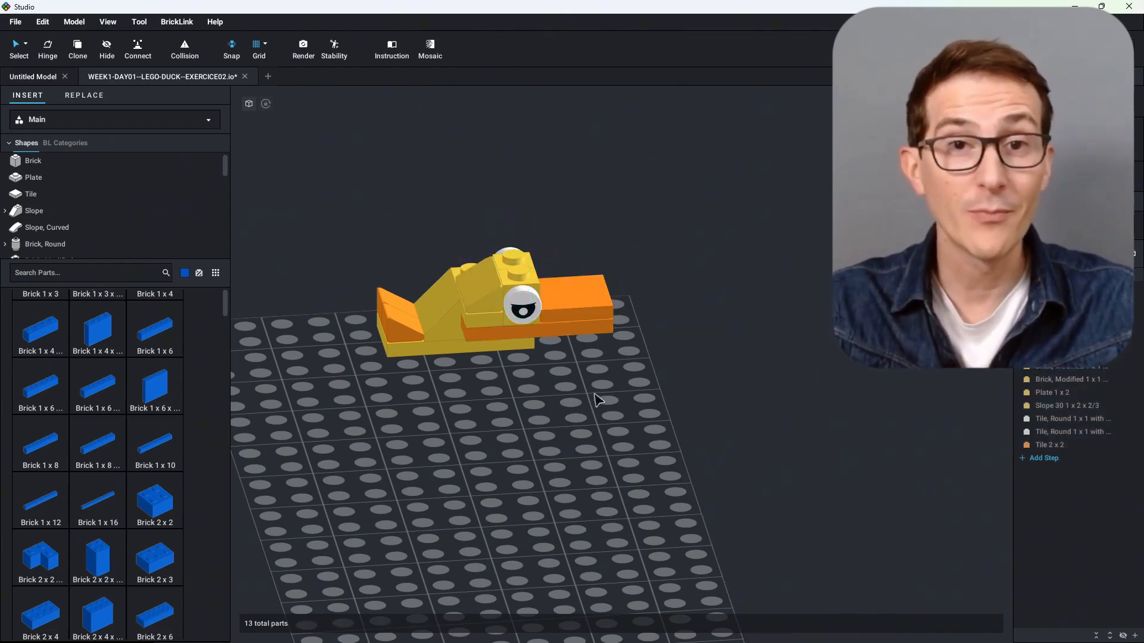
# Place the duck's head and beak assembly on the upper studs of the yellow body
pyautogui.moveTo(595, 395); pyautogui.dragTo(554, 388, button='right')
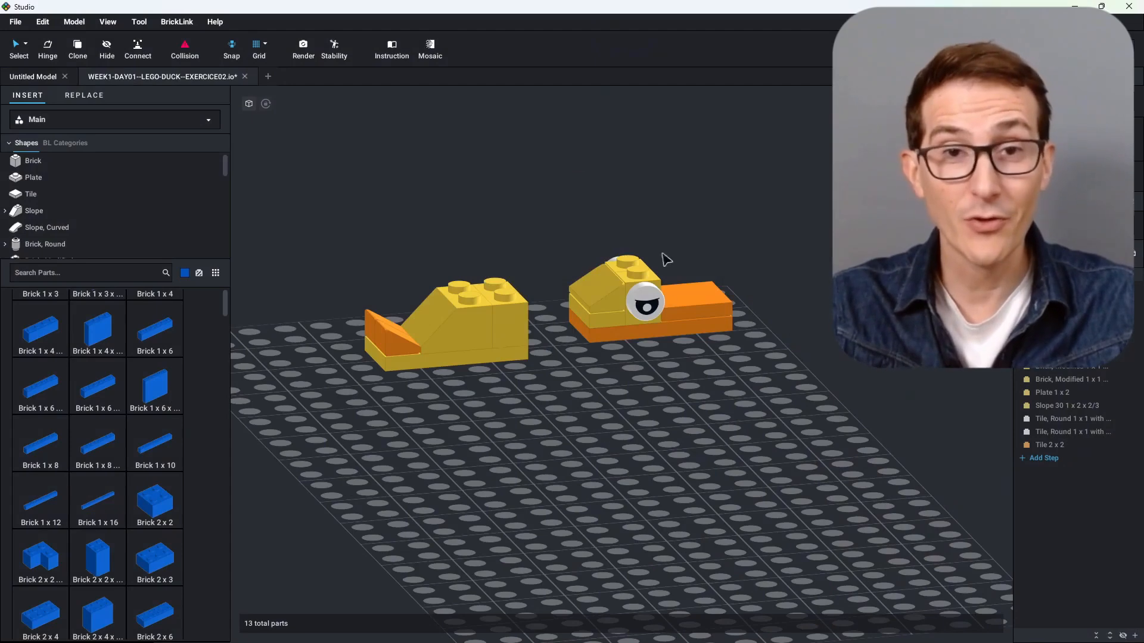
pyautogui.click(600, 306)
pyautogui.moveTo(600, 306); pyautogui.dragTo(481, 275)
pyautogui.click(622, 315)
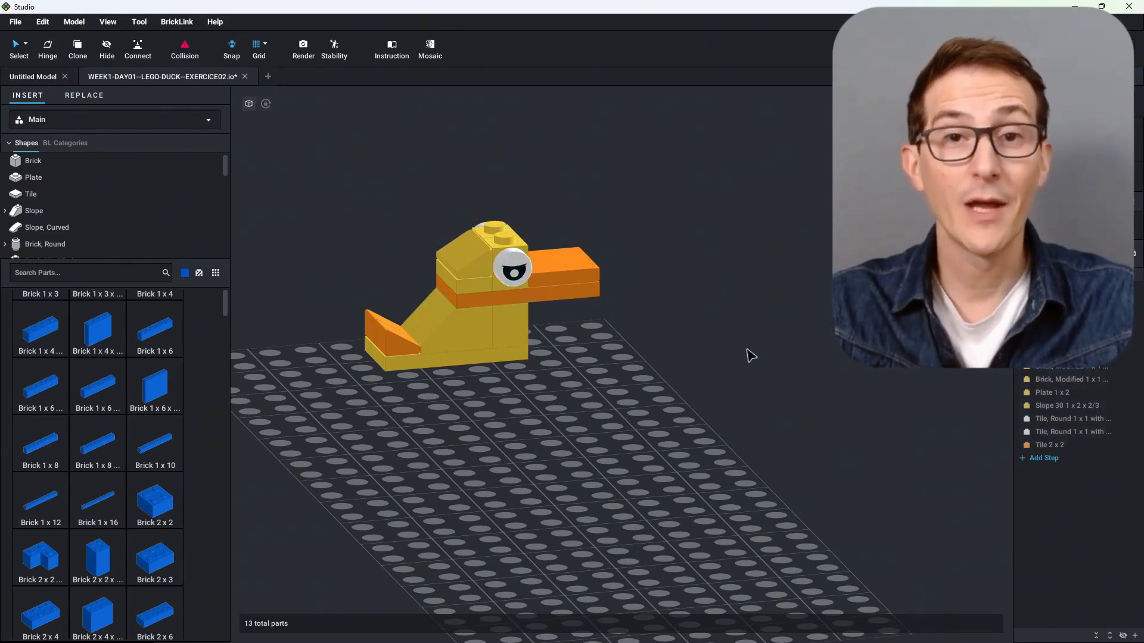
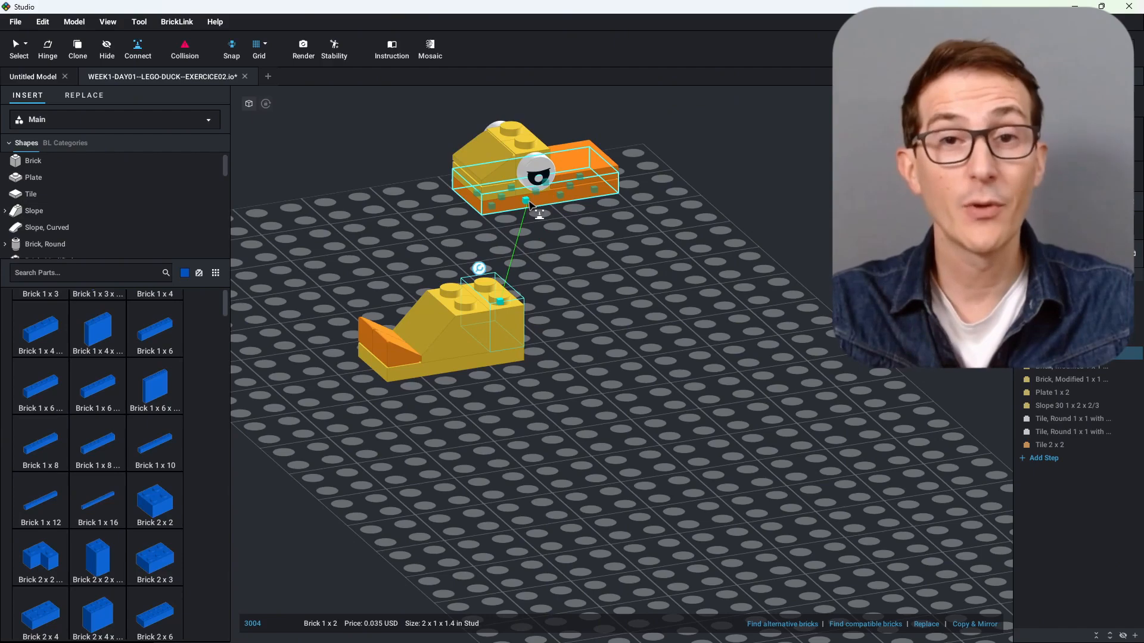
# Use Connect to join the body's front yellow 1 x 2 brick to the underside of the orange head plate, and select the remaining body
pyautogui.moveTo(529, 205); pyautogui.dragTo(530, 206)
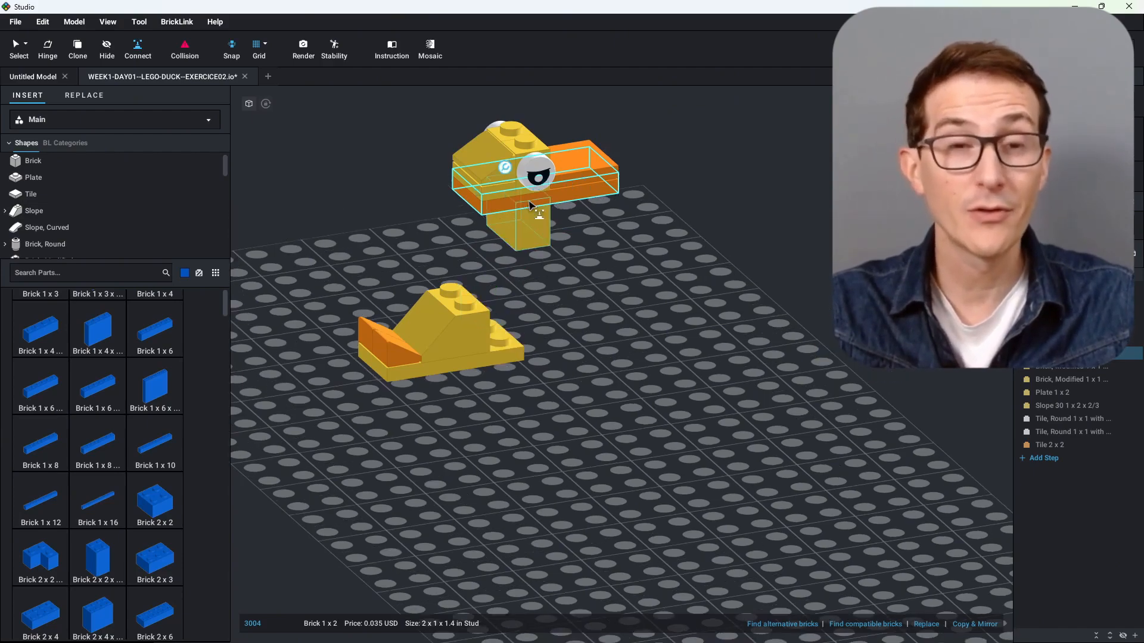
pyautogui.moveTo(603, 293)
pyautogui.mouseDown(button='right')
pyautogui.moveTo(570, 287)
pyautogui.moveTo(592, 286)
pyautogui.mouseUp(button='right')
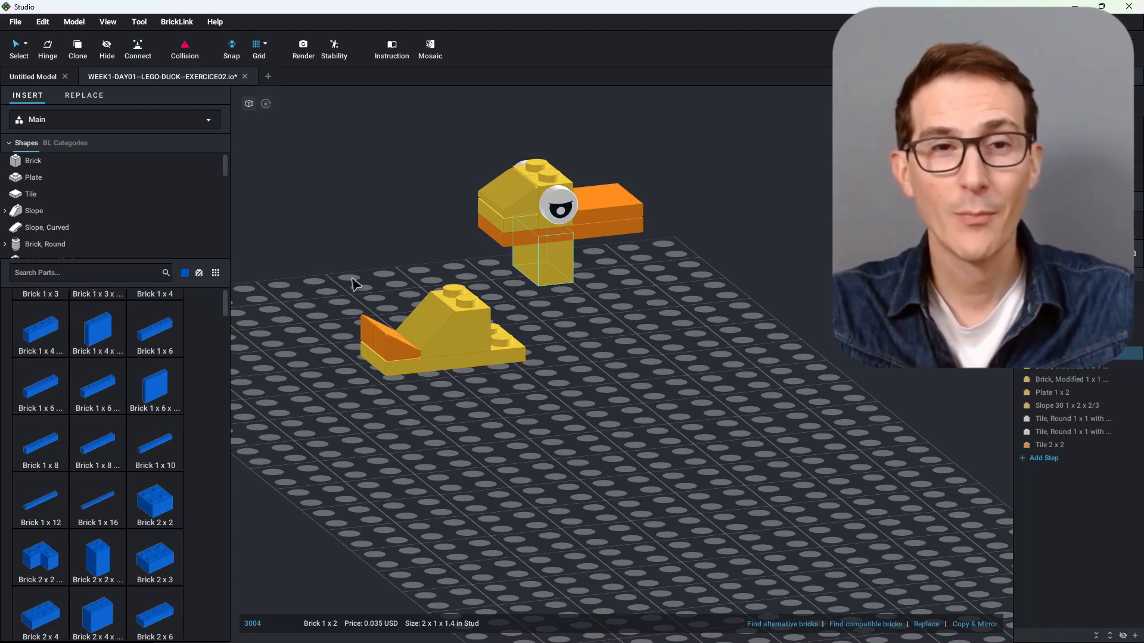
pyautogui.moveTo(349, 278); pyautogui.dragTo(505, 384)
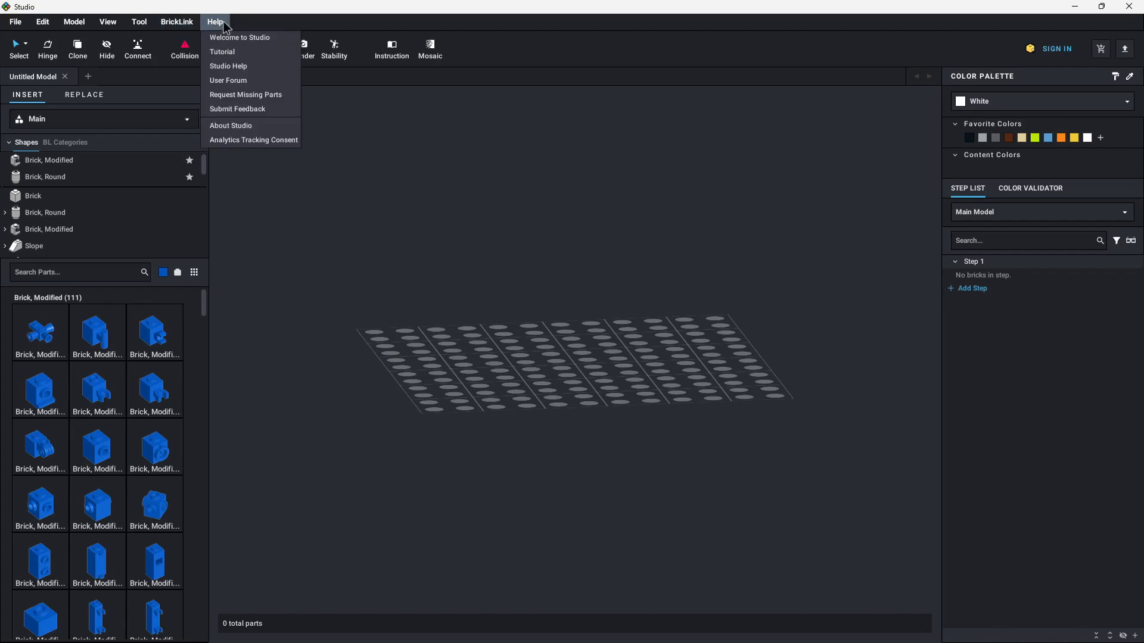
# Start Studio's built-in tutorial and complete the exercise on zooming in and out
pyautogui.click(223, 53)
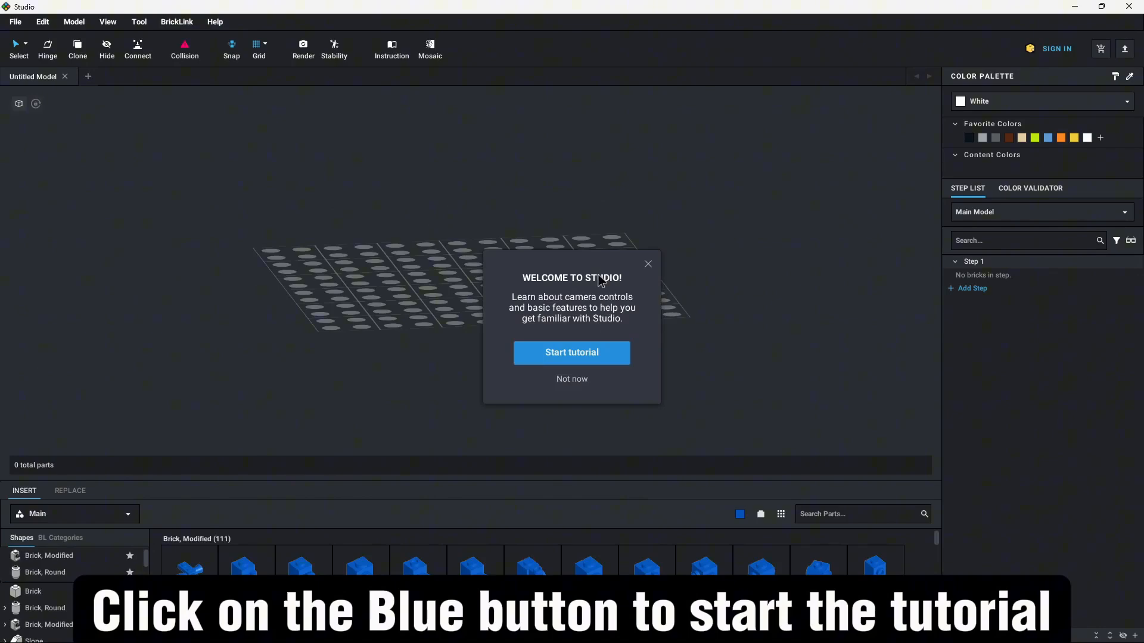
pyautogui.click(573, 353)
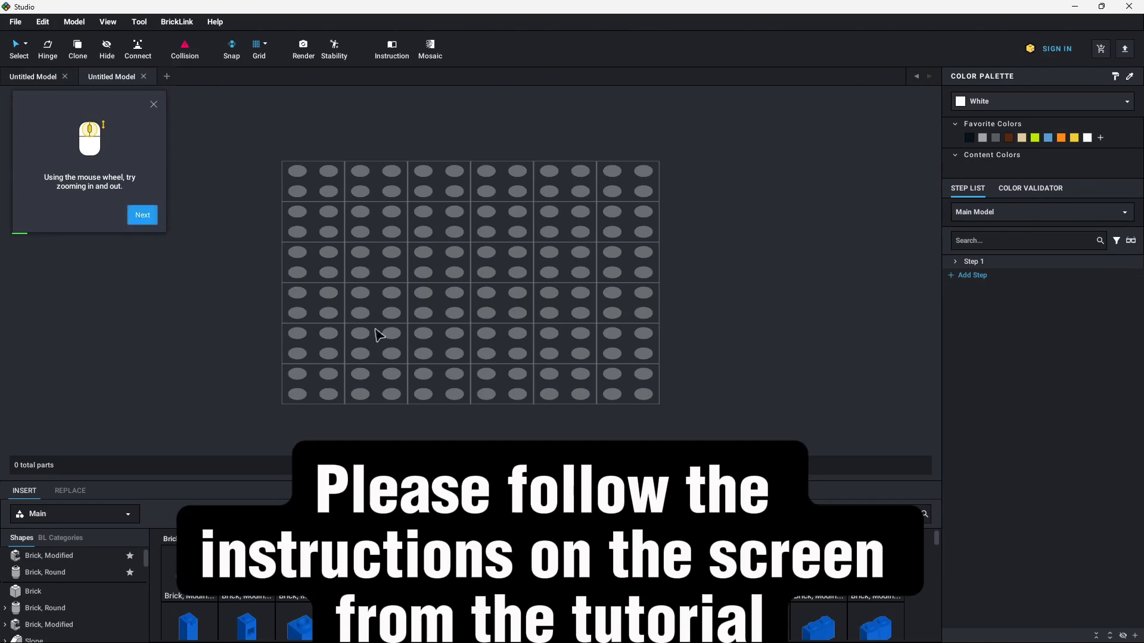
pyautogui.scroll(3, 379, 335)
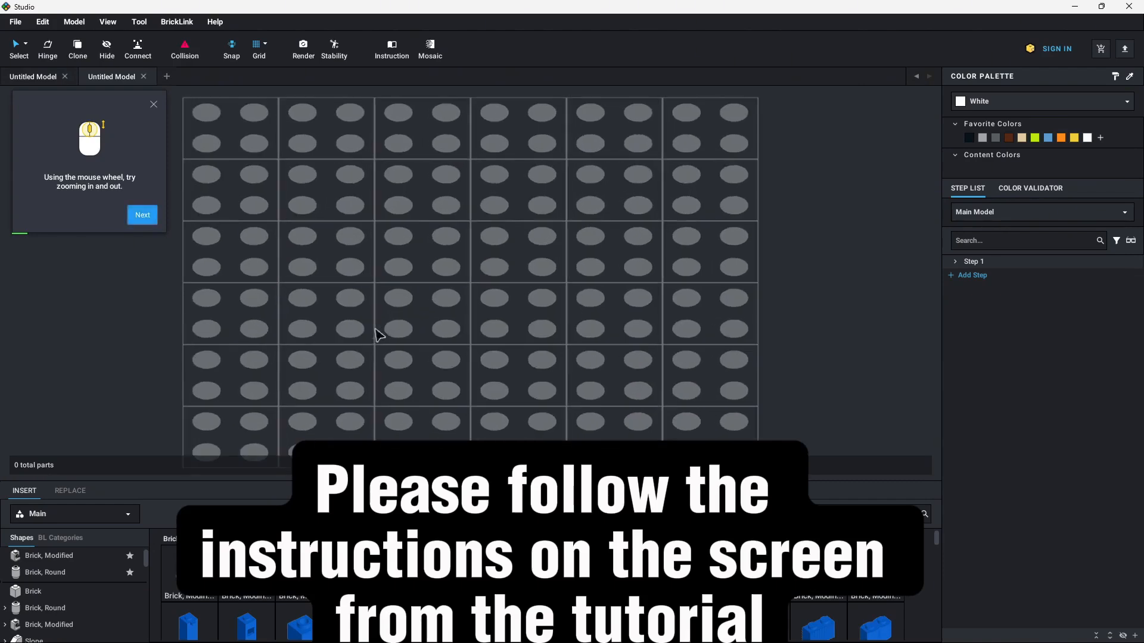
pyautogui.scroll(-3, 379, 335)
pyautogui.scroll(3, 378, 331)
pyautogui.scroll(-3, 378, 332)
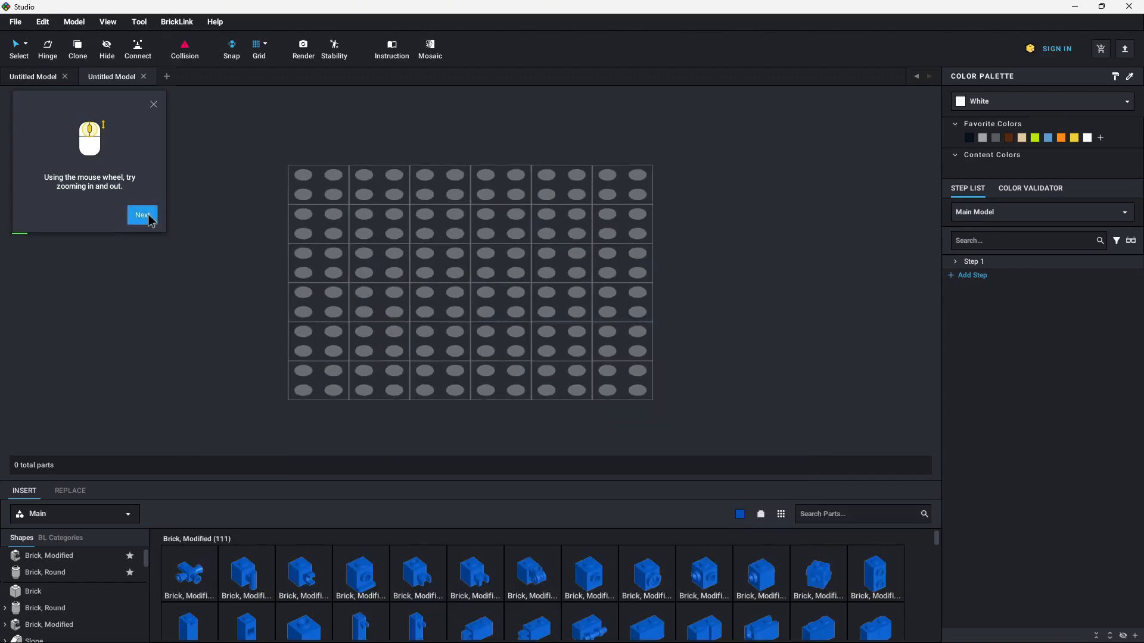
# Complete the tutorial's camera rotating and panning exercises and proceed to the snail-building lesson
pyautogui.click(143, 215)
pyautogui.moveTo(370, 280); pyautogui.dragTo(386, 266, button='right')
pyautogui.click(143, 215)
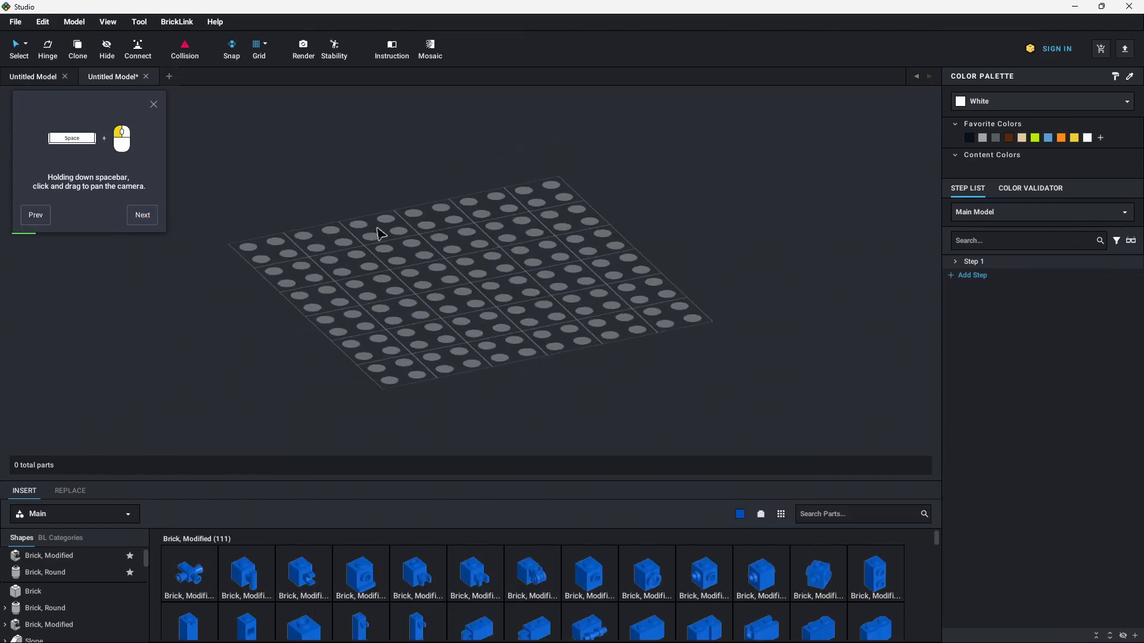
pyautogui.moveTo(400, 256)
pyautogui.mouseDown()
pyautogui.moveTo(565, 242)
pyautogui.moveTo(398, 259)
pyautogui.mouseUp()
pyautogui.click(145, 220)
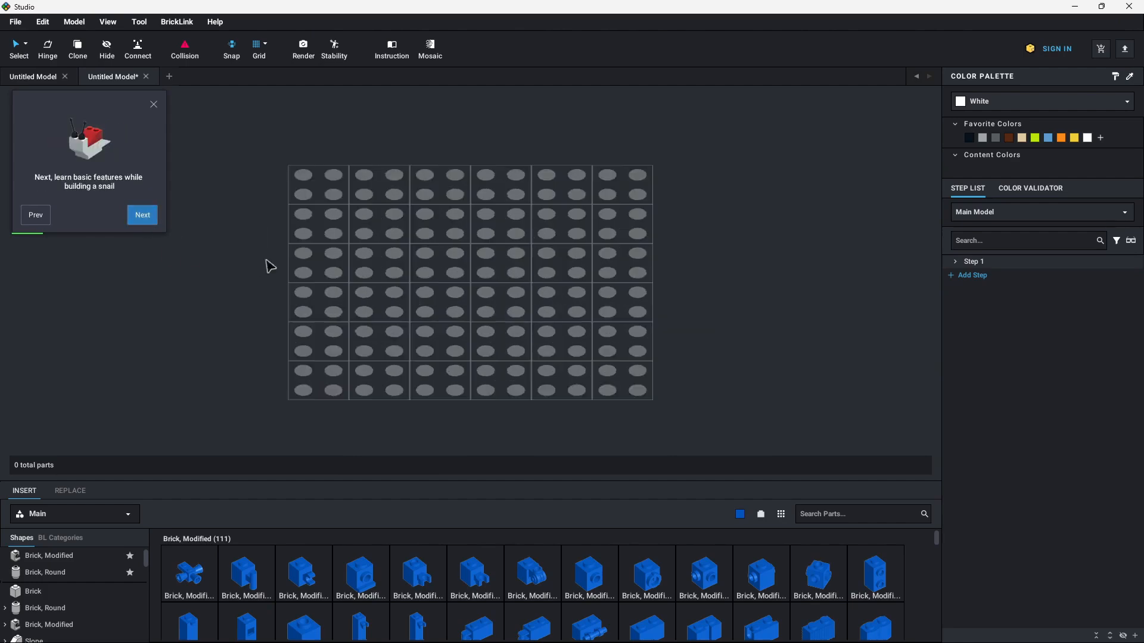
pyautogui.click(143, 215)
# Place and rotate a white Brick 1 x 2, add a Plate 2 x 3, and set the brick on the plate
pyautogui.click(468, 286)
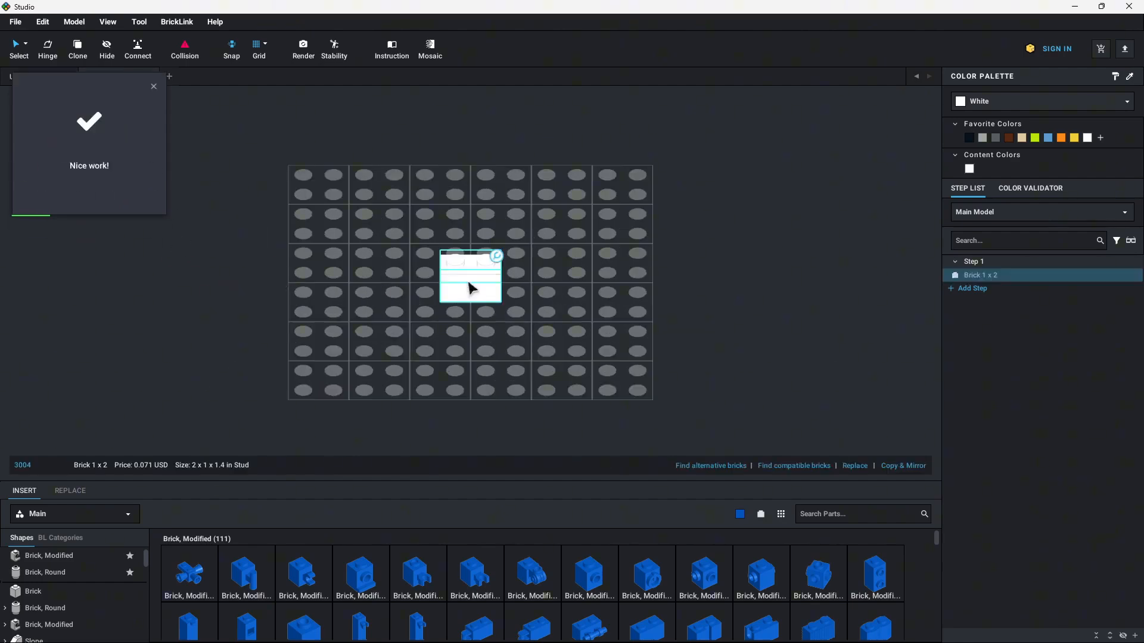
pyautogui.press('Right')
pyautogui.click(410, 280)
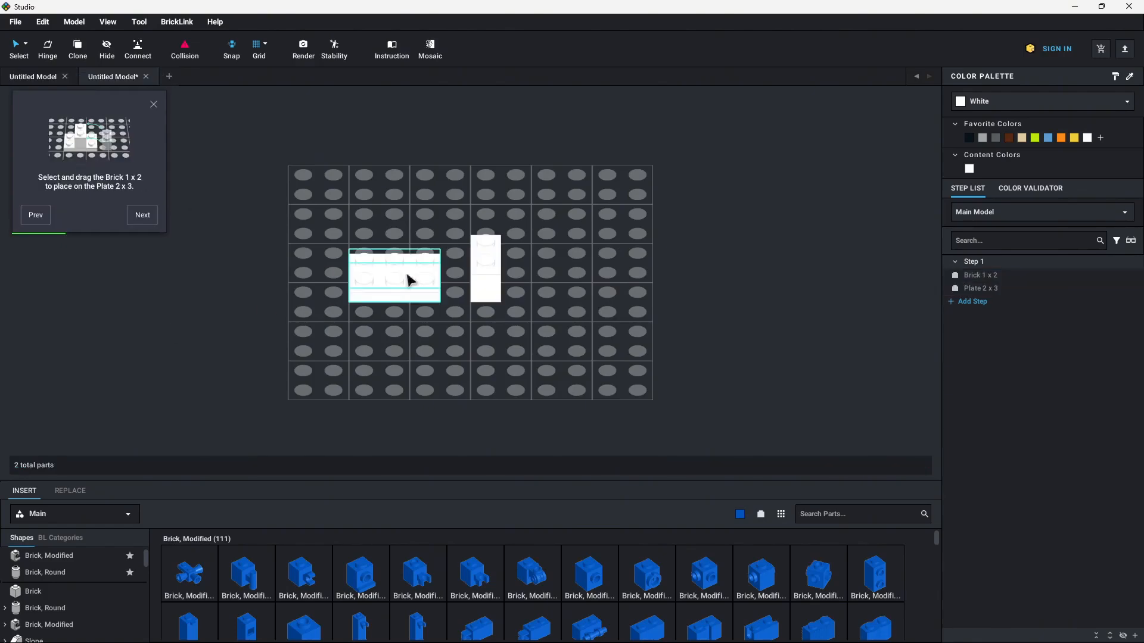
pyautogui.moveTo(486, 239); pyautogui.dragTo(402, 268)
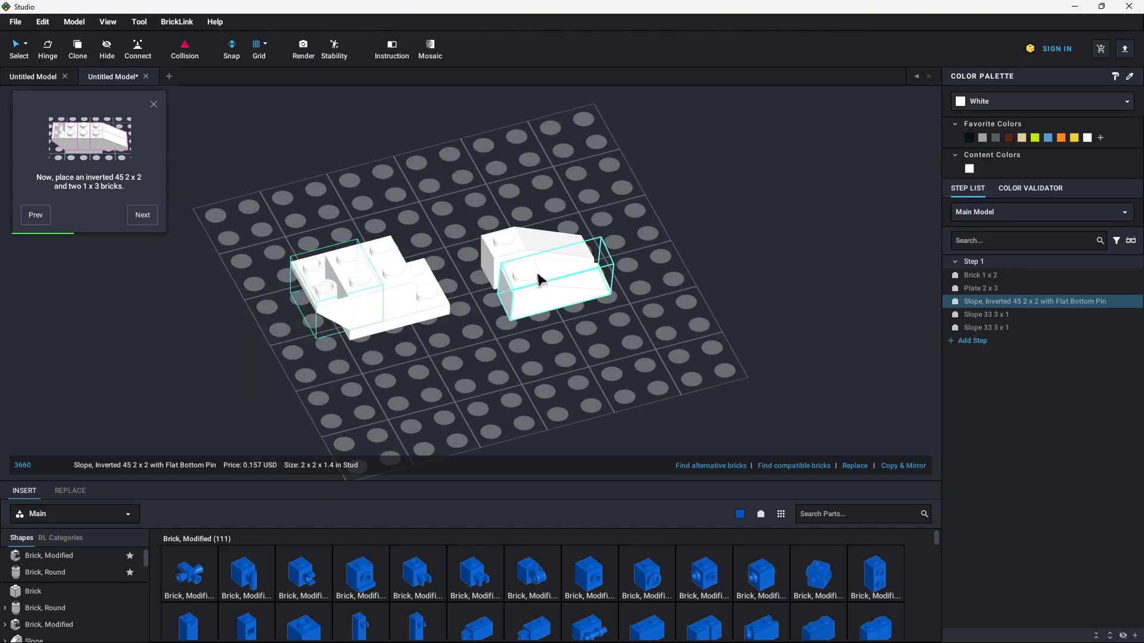
# Attach the two Slope 33 3 x 1 parts at the snail's tail and place the Slope 33 3 x 2 on its back as the shell
pyautogui.moveTo(539, 280); pyautogui.dragTo(523, 349)
pyautogui.moveTo(530, 250); pyautogui.dragTo(440, 251)
pyautogui.moveTo(539, 363); pyautogui.dragTo(465, 299)
pyautogui.press('Right')
pyautogui.moveTo(608, 256); pyautogui.dragTo(425, 224)
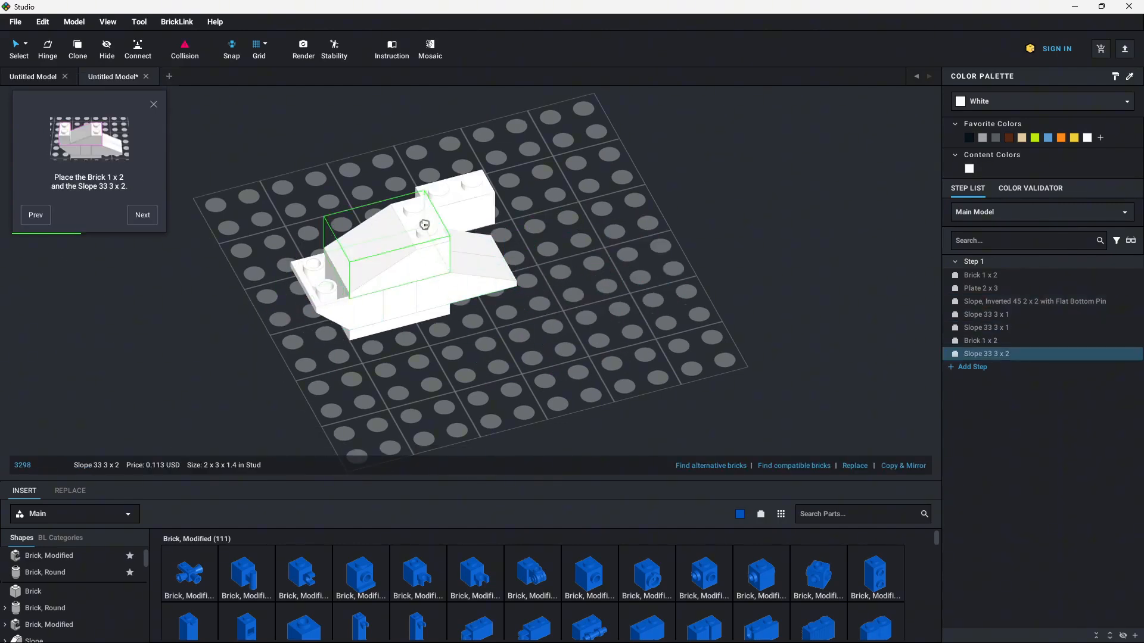
# Search the parts for "antenna small" and build two feelers on the snail's head from Antenna Small Base and Antenna Small Lever parts
pyautogui.click(842, 516)
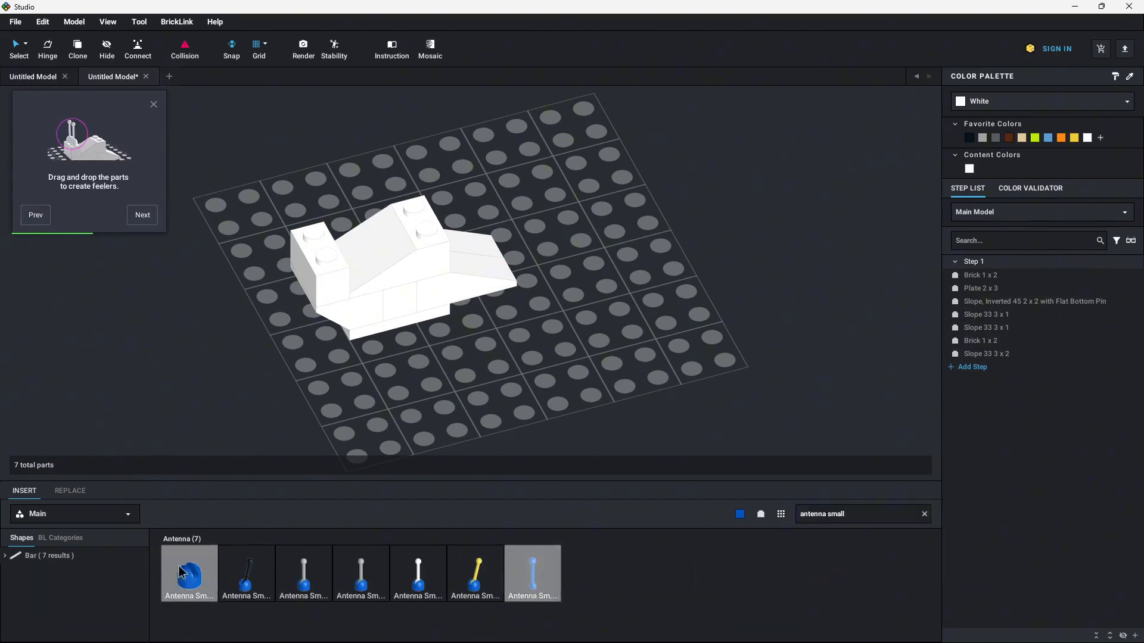
pyautogui.moveTo(182, 573); pyautogui.dragTo(325, 250)
pyautogui.moveTo(532, 573); pyautogui.dragTo(329, 225)
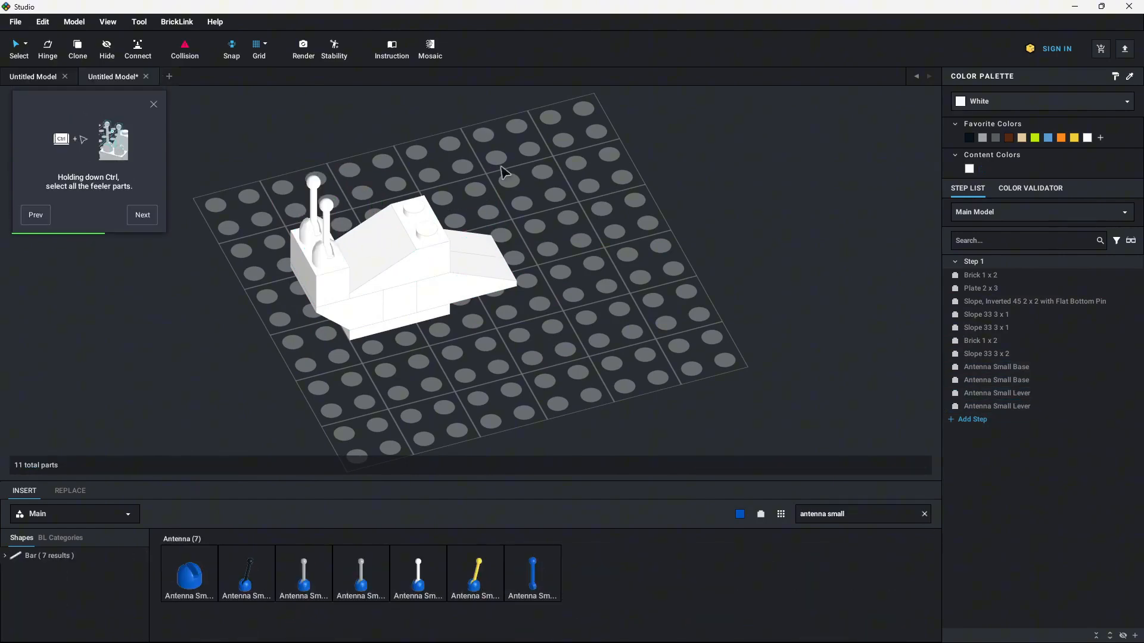
# Select all four feeler parts together and change their color to Black
pyautogui.keyDown('ctrl'); pyautogui.click(311, 231); pyautogui.keyUp('ctrl')
pyautogui.keyDown('ctrl'); pyautogui.click(314, 197); pyautogui.keyUp('ctrl')
pyautogui.keyDown('ctrl'); pyautogui.click(326, 216); pyautogui.keyUp('ctrl')
pyautogui.keyDown('ctrl'); pyautogui.click(325, 256); pyautogui.keyUp('ctrl')
pyautogui.click(1059, 103)
pyautogui.click(994, 135)
pyautogui.click(344, 376)
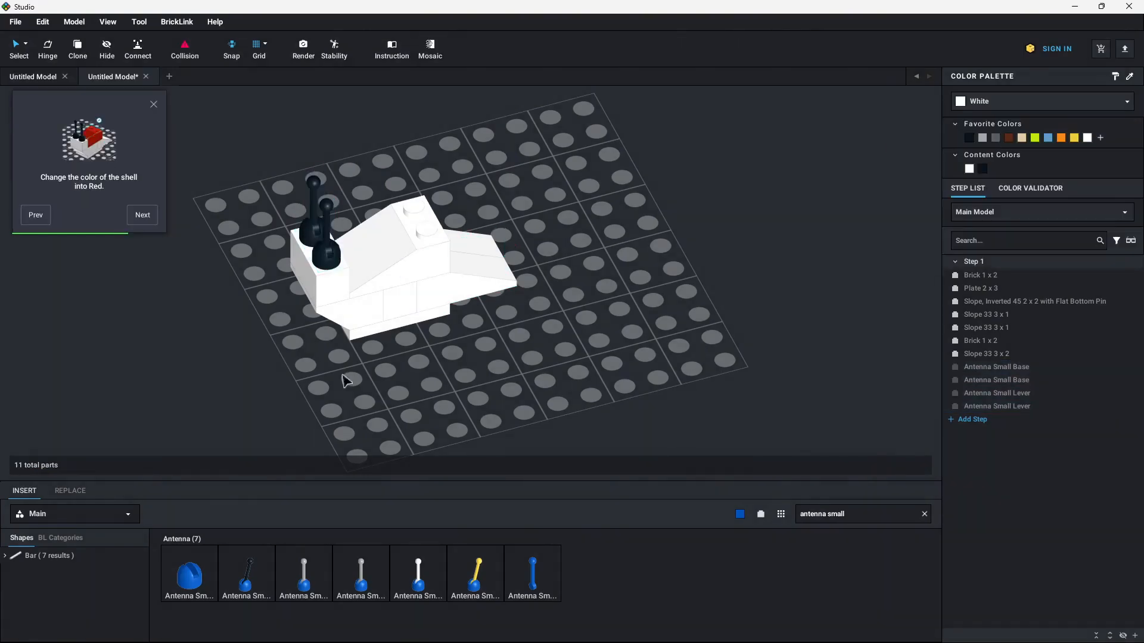
# Change the color of the snail's Slope 33 3 x 2 shell to Red
pyautogui.click(400, 253)
pyautogui.click(1001, 101)
pyautogui.click(958, 159)
pyautogui.click(992, 146)
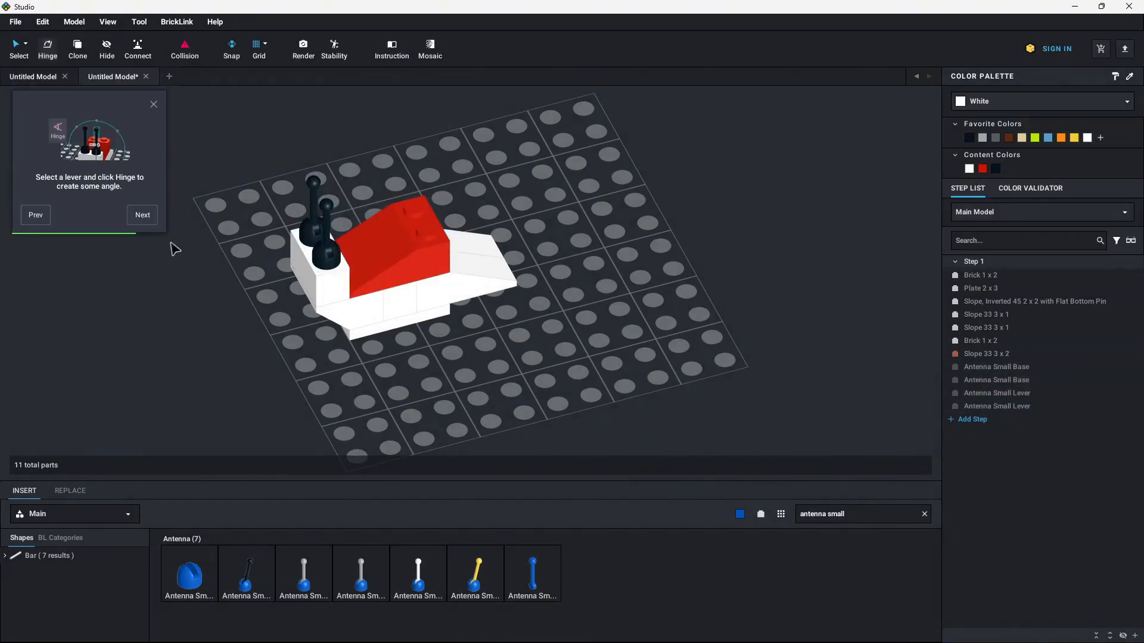
# Tilt one of the snail's black antenna levers outward at an angle with the Hinge tool
pyautogui.click(326, 235)
pyautogui.click(49, 50)
pyautogui.moveTo(357, 381); pyautogui.dragTo(500, 385, button='right')
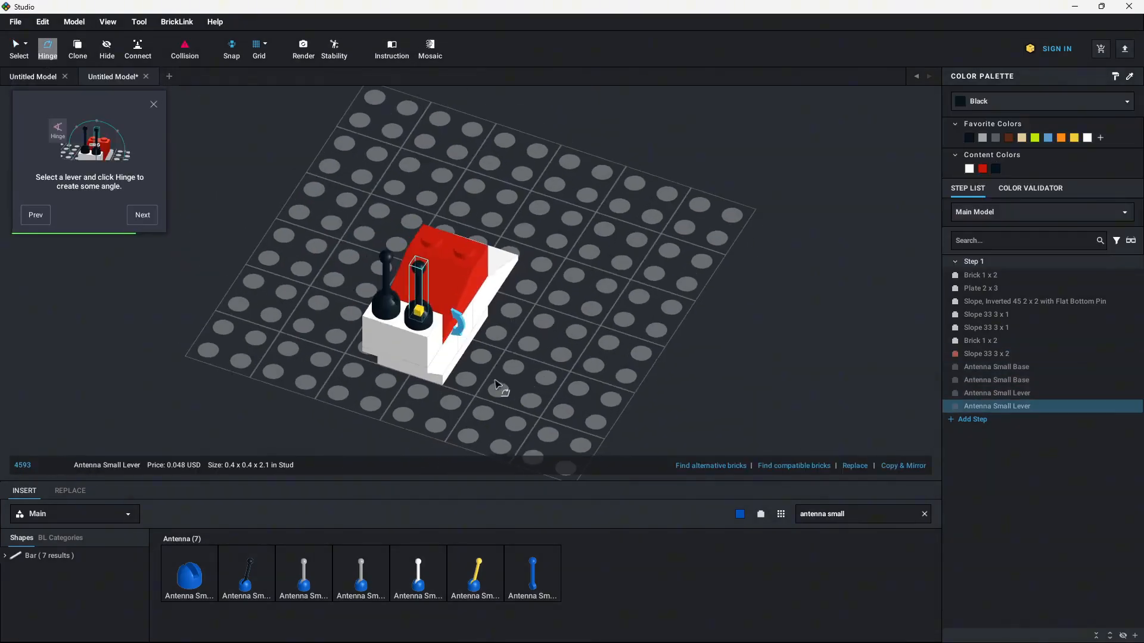
pyautogui.moveTo(455, 324); pyautogui.dragTo(480, 356)
pyautogui.click(575, 324)
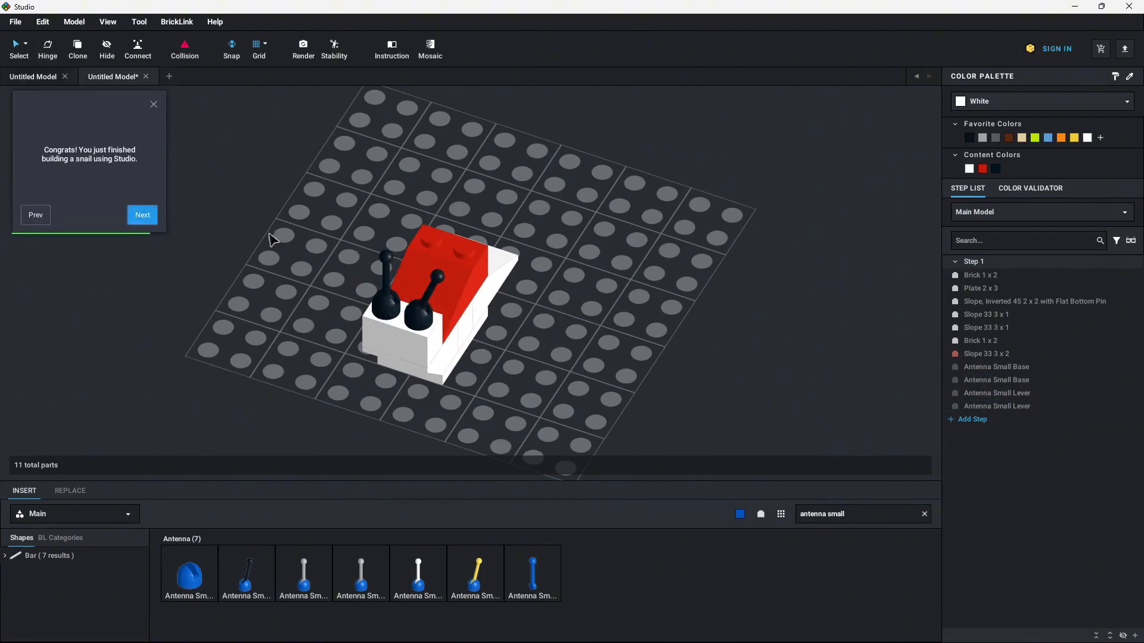
# Go through the tutorial's closing pages and finish the tutorial
pyautogui.moveTo(273, 237)
pyautogui.mouseDown(button='right')
pyautogui.moveTo(248, 253)
pyautogui.moveTo(283, 256)
pyautogui.moveTo(276, 251)
pyautogui.mouseUp(button='right')
pyautogui.click(142, 215)
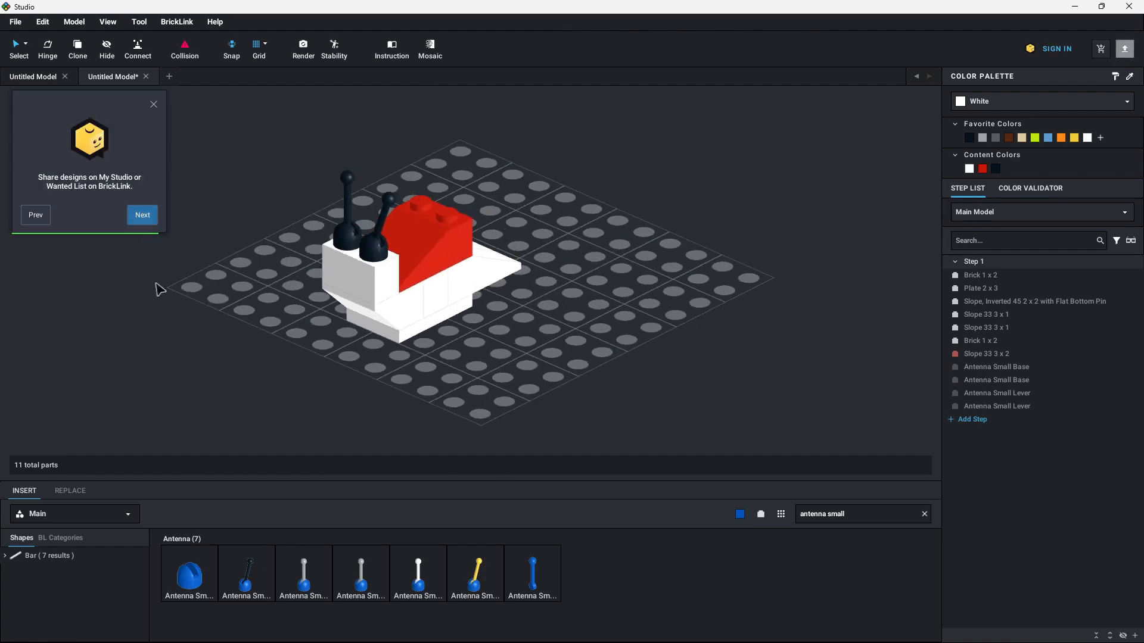
pyautogui.click(149, 219)
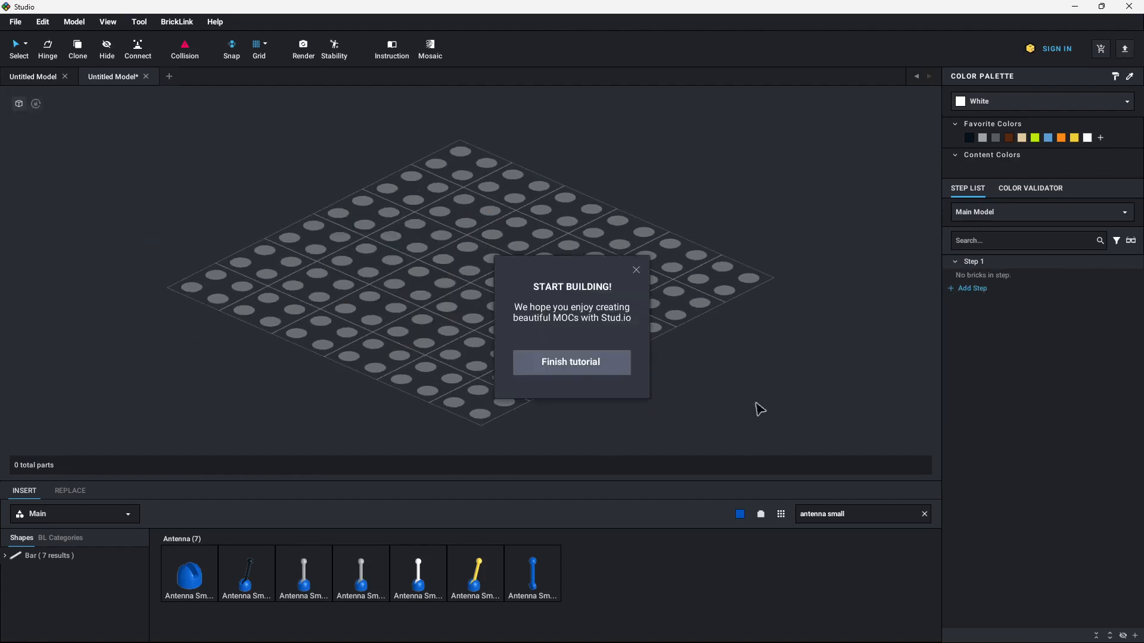
pyautogui.click(605, 373)
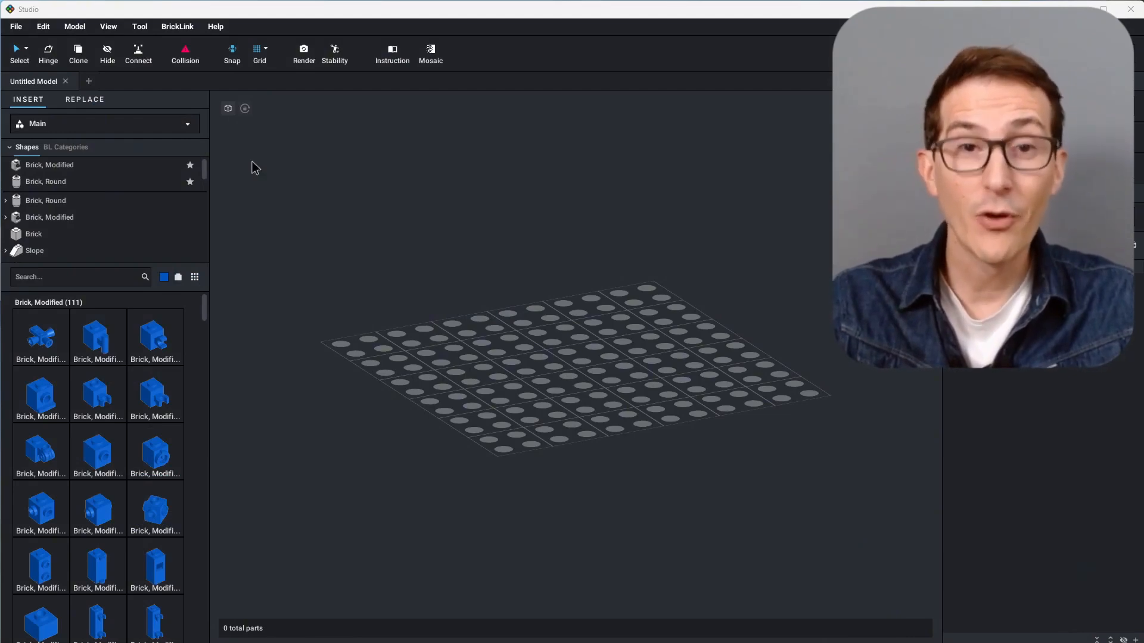
# Create a new model and import official LEGO set 60312-1 as a palette, including minifig and extra parts
pyautogui.click(16, 28)
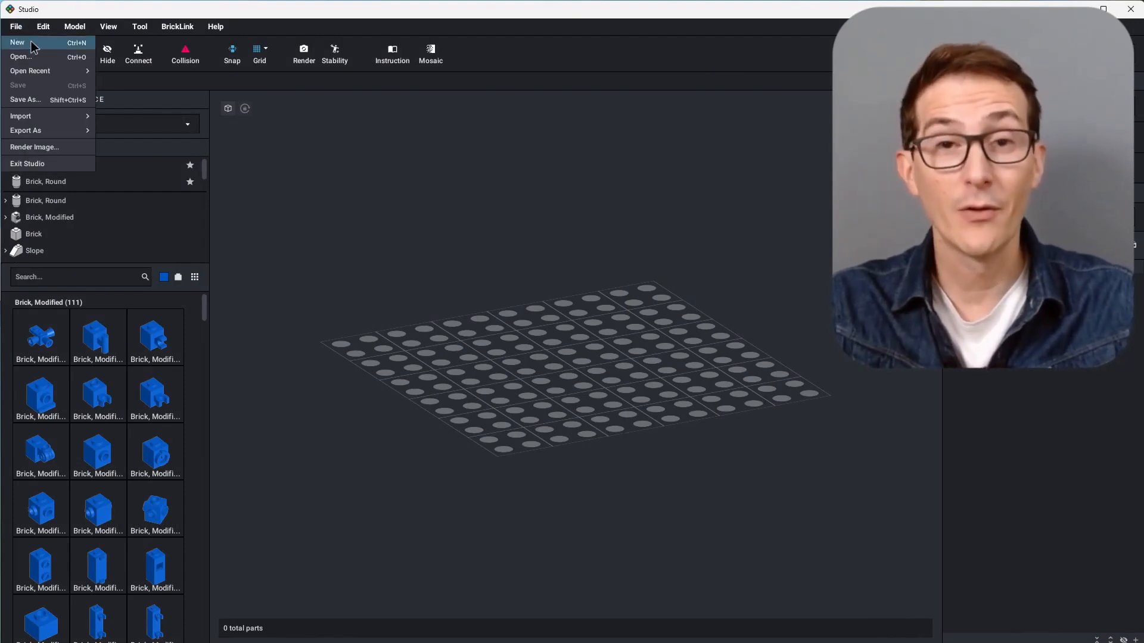
pyautogui.click(32, 45)
pyautogui.click(16, 26)
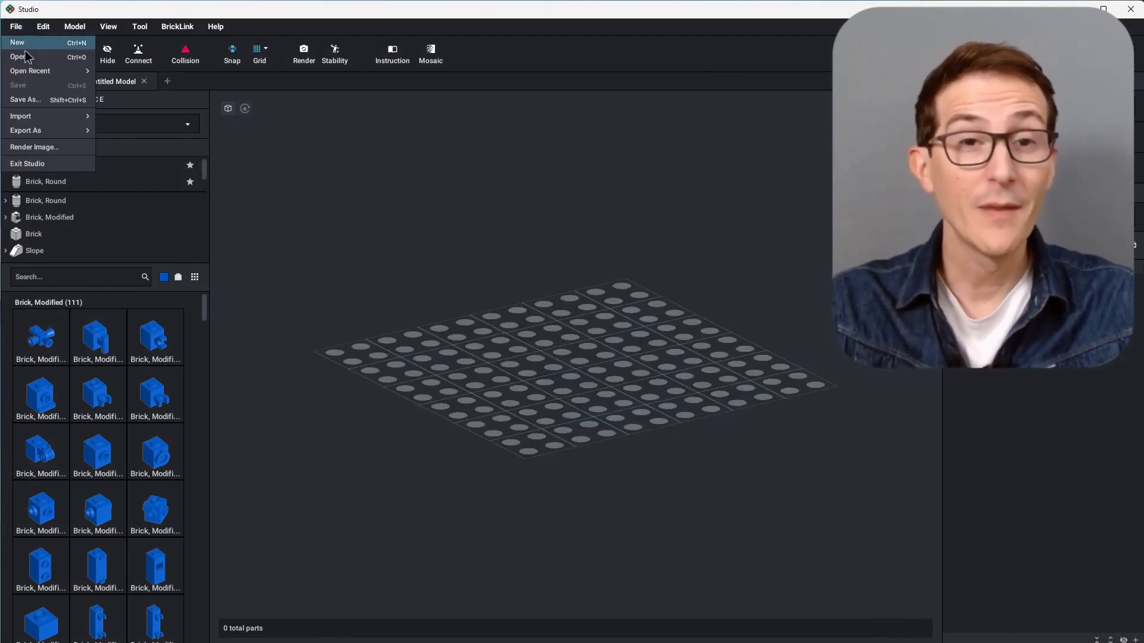
pyautogui.moveTo(37, 119)
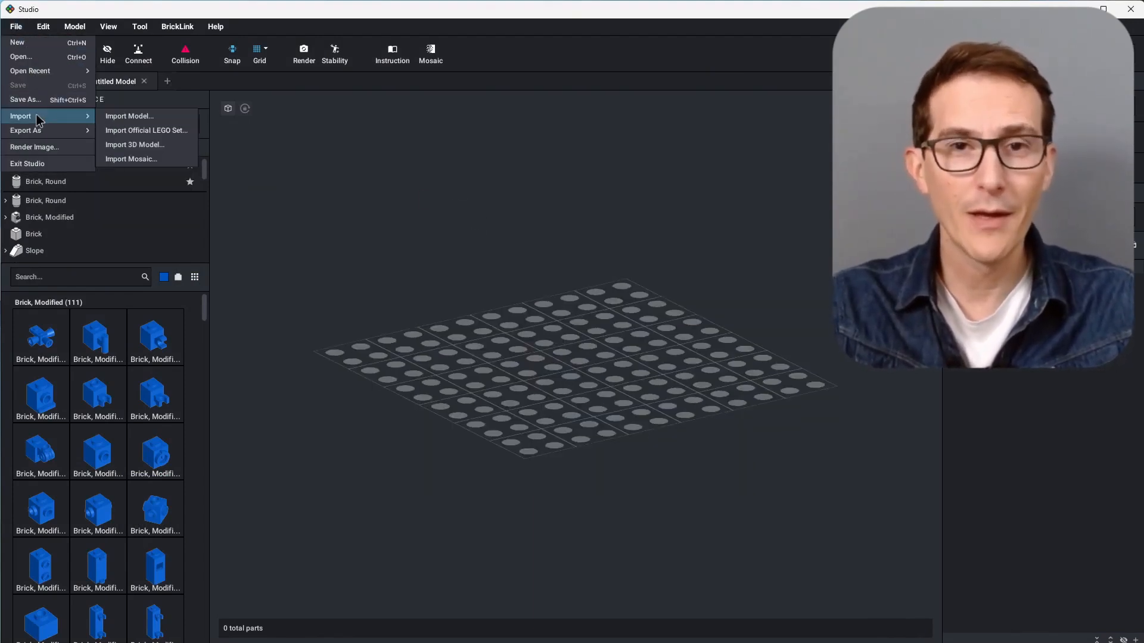
pyautogui.click(168, 131)
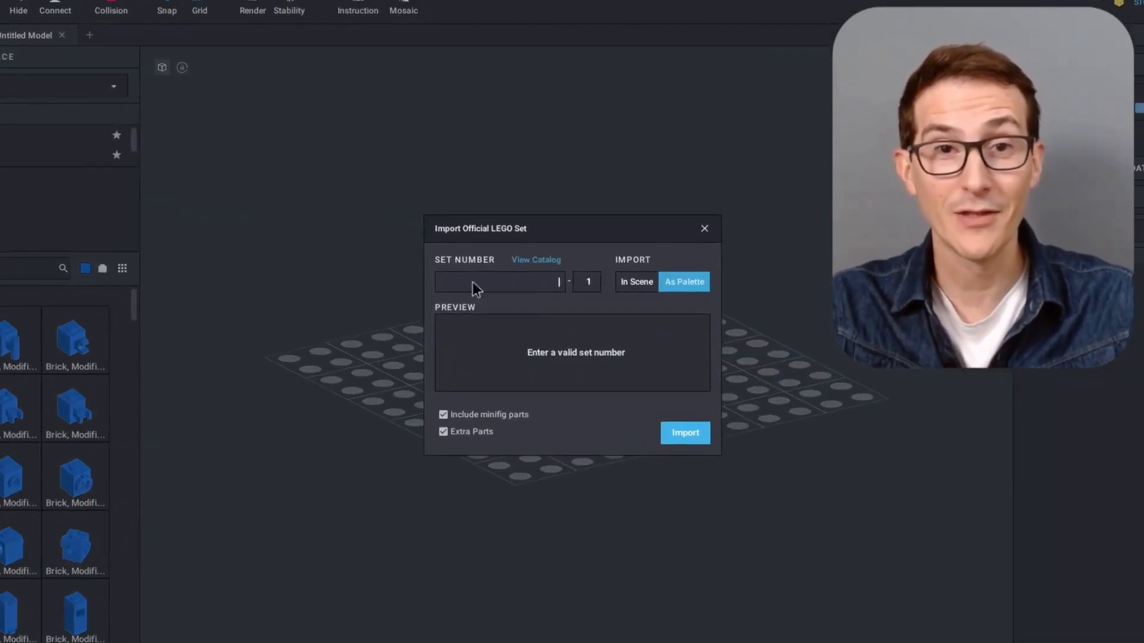
pyautogui.write('6')
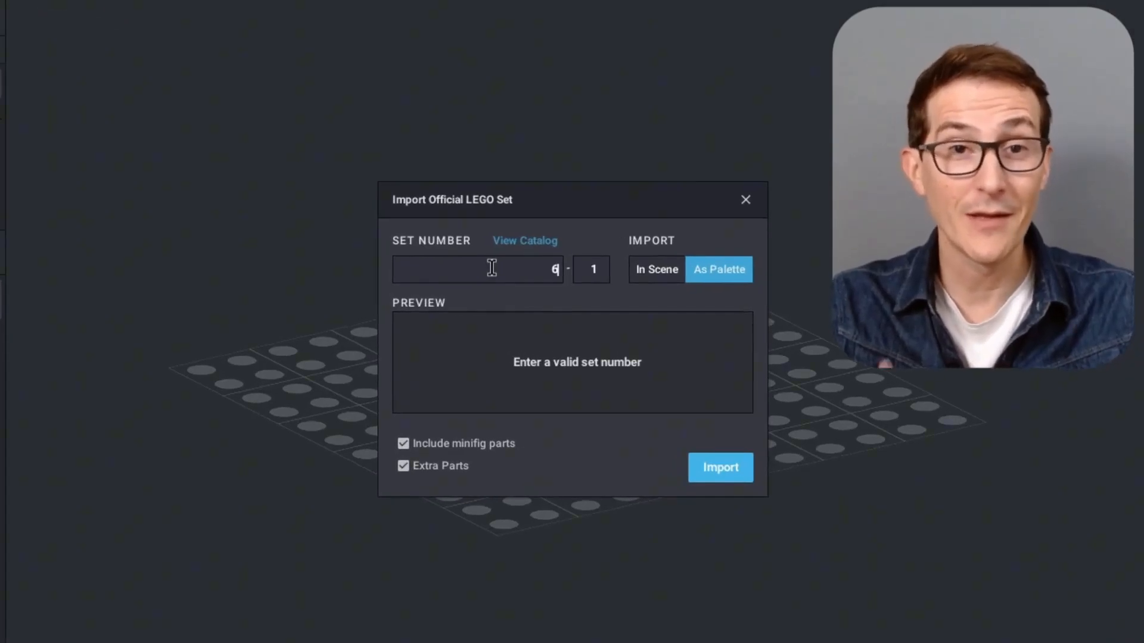
pyautogui.write('0312')
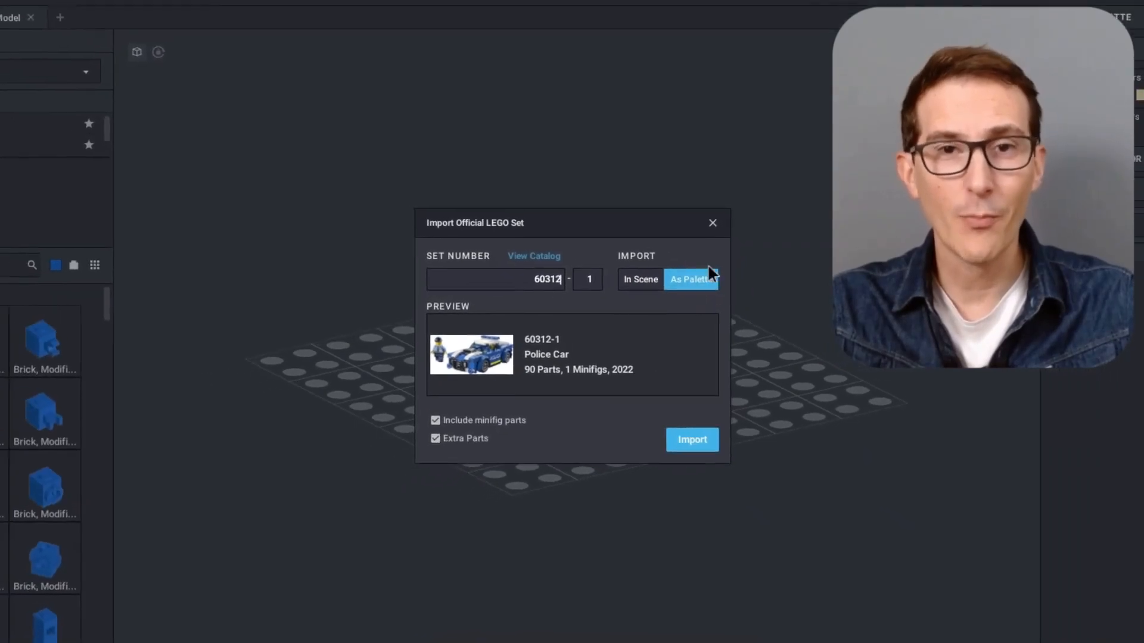
pyautogui.click(674, 422)
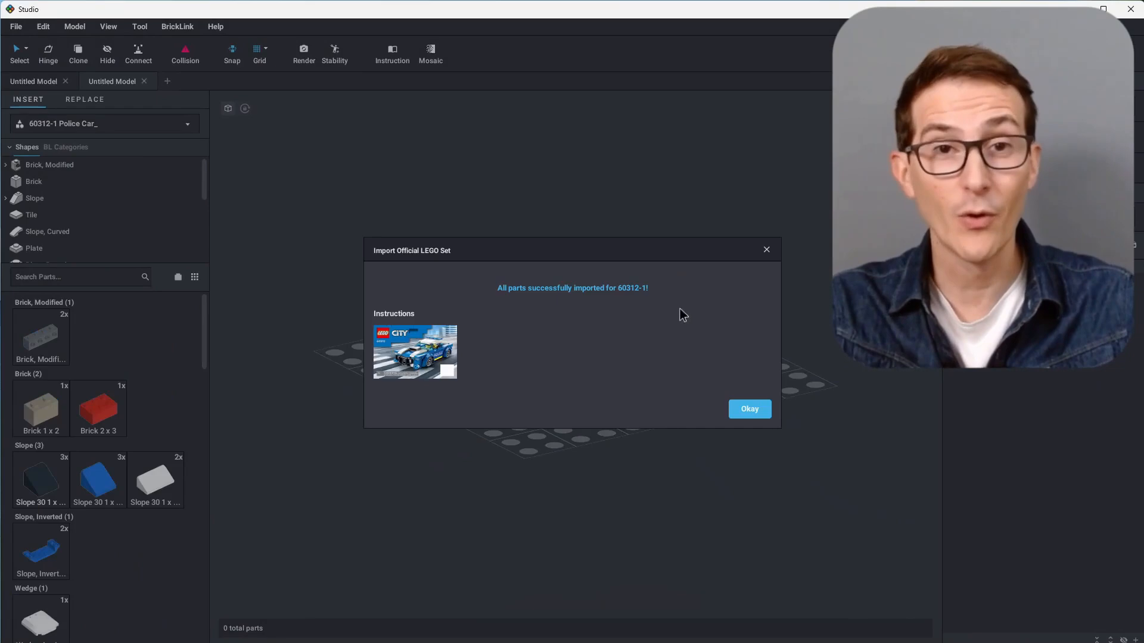
pyautogui.click(761, 415)
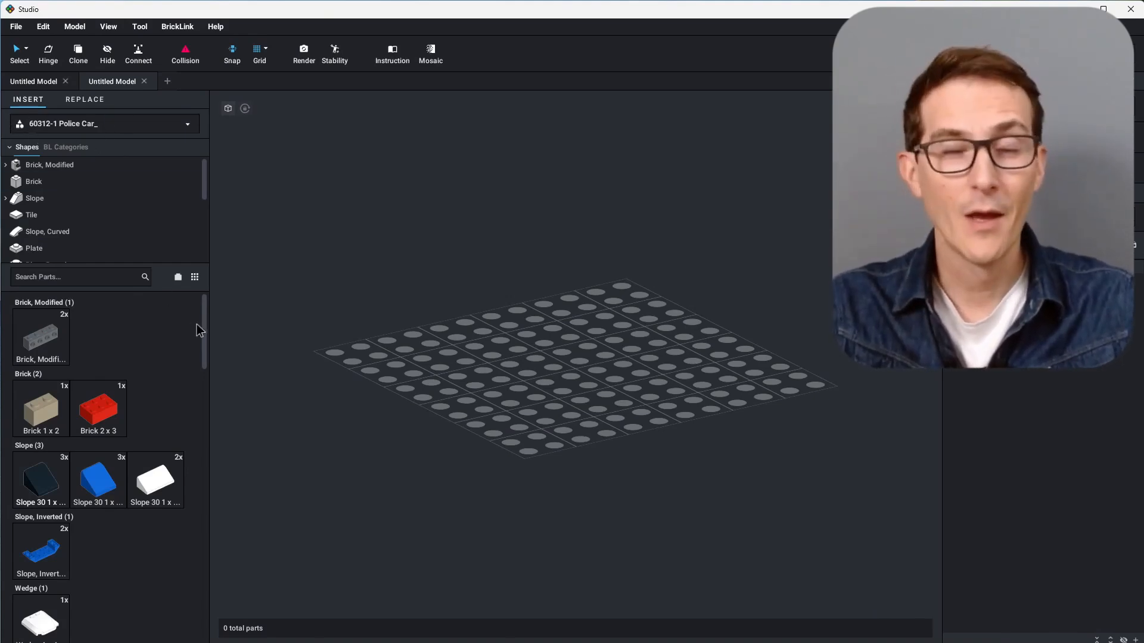
# Look through the Police Car palette and include the decorated parts in it
pyautogui.moveTo(205, 319); pyautogui.dragTo(202, 607)
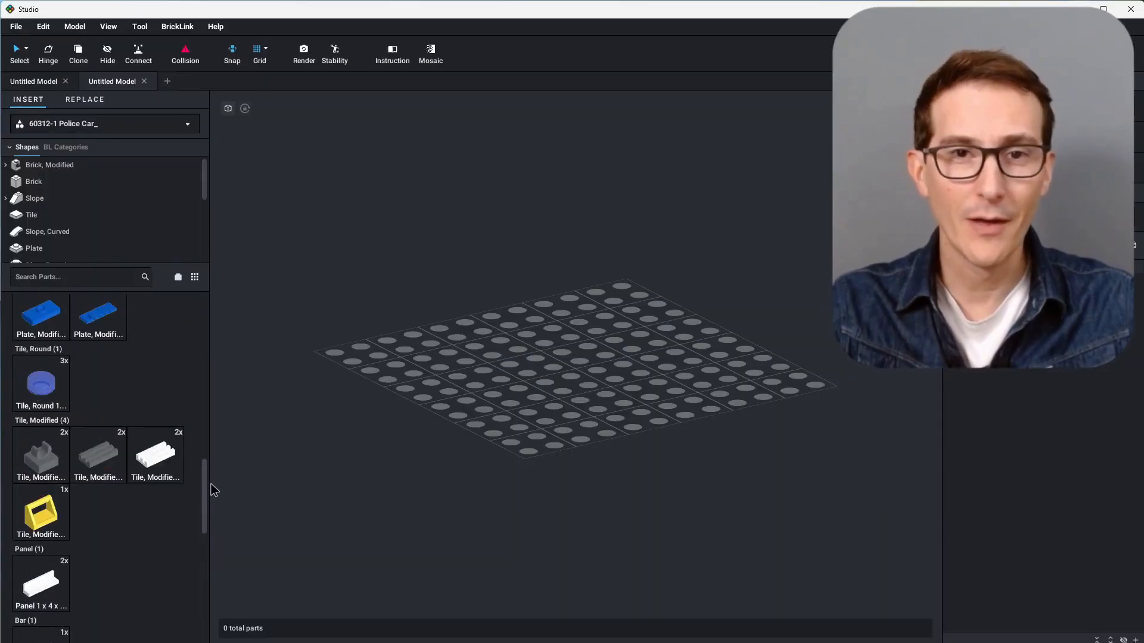
pyautogui.moveTo(211, 484); pyautogui.dragTo(217, 411)
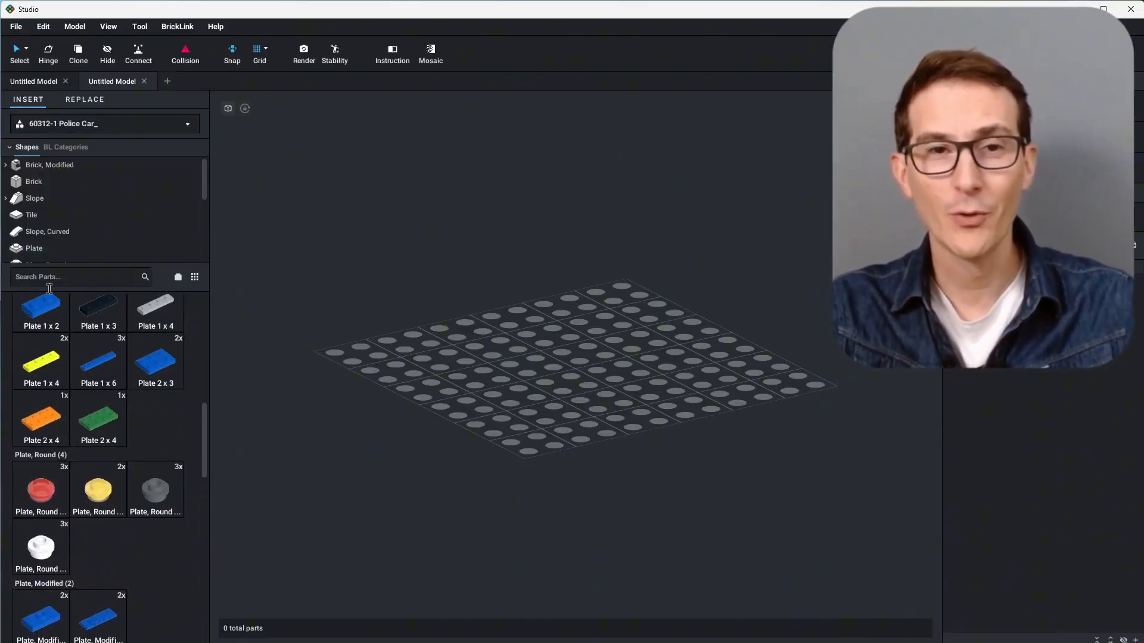
pyautogui.scroll(1, 198, 412)
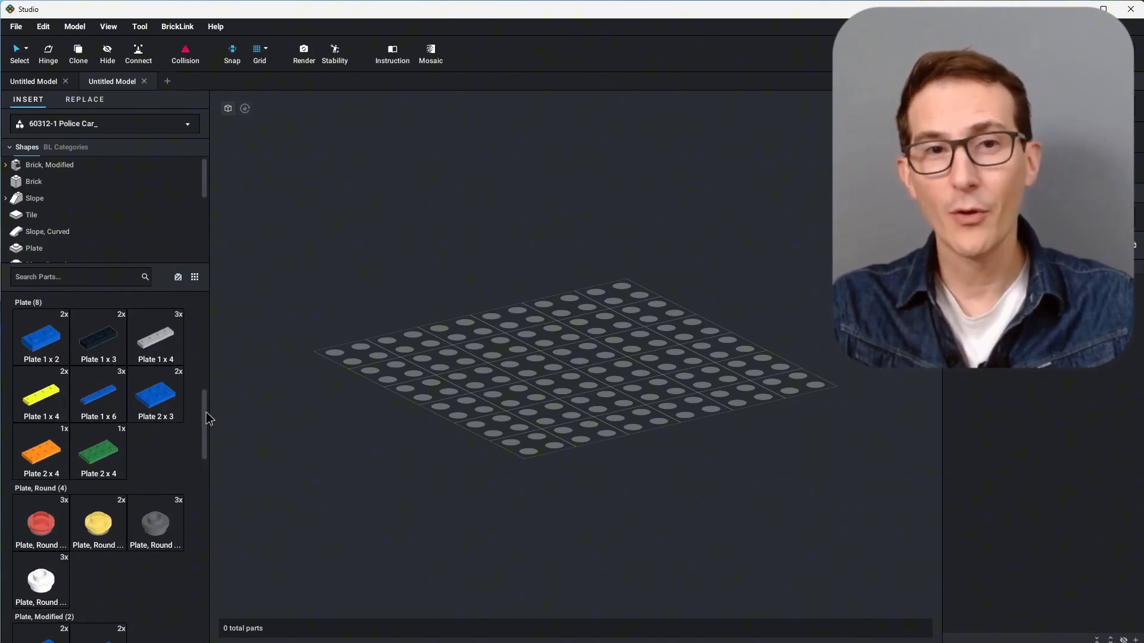
pyautogui.moveTo(209, 417); pyautogui.dragTo(199, 302)
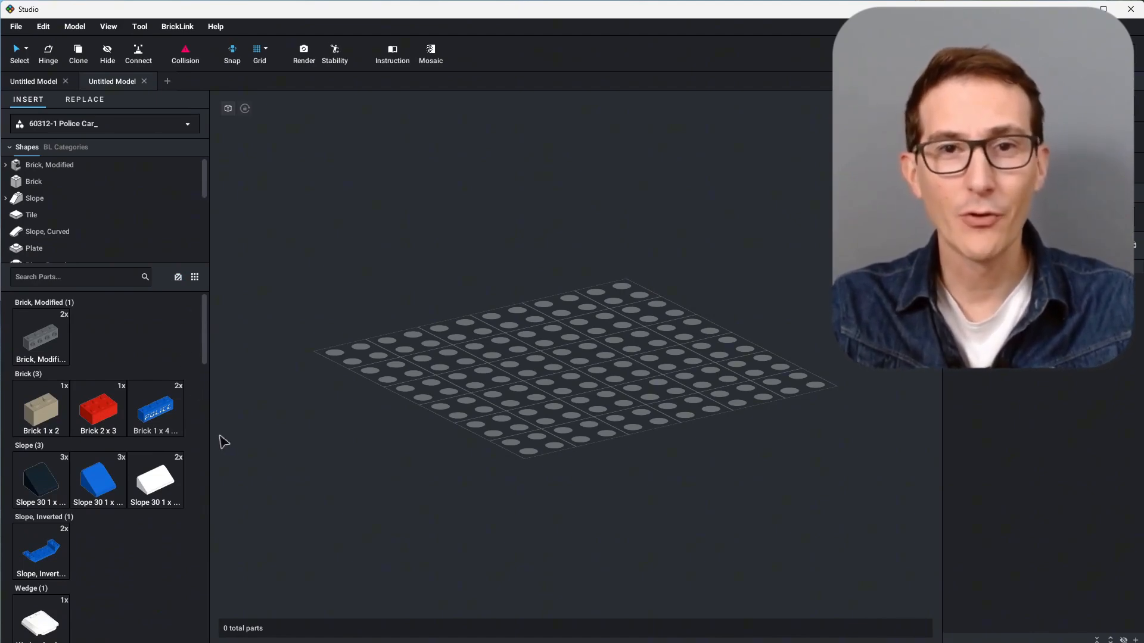
# Stack the two blue Brick 1 x 4 POLICE parts on the baseplate and put the red Brick 2 x 3 on them
pyautogui.moveTo(161, 420); pyautogui.dragTo(381, 381)
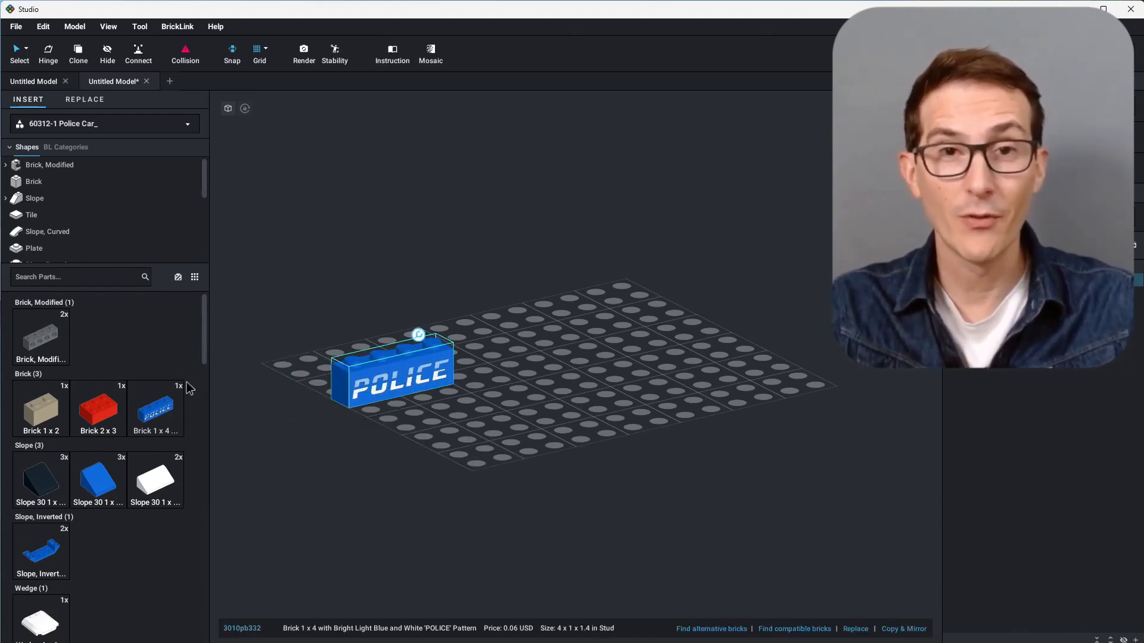
pyautogui.moveTo(158, 411); pyautogui.dragTo(404, 409)
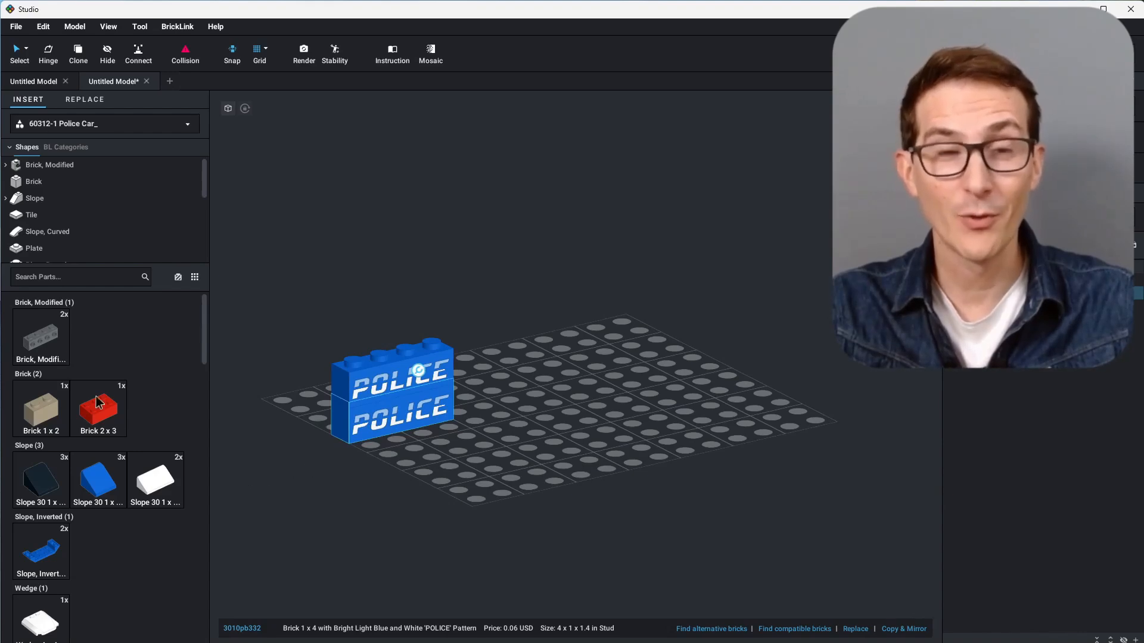
pyautogui.moveTo(113, 407); pyautogui.dragTo(370, 322)
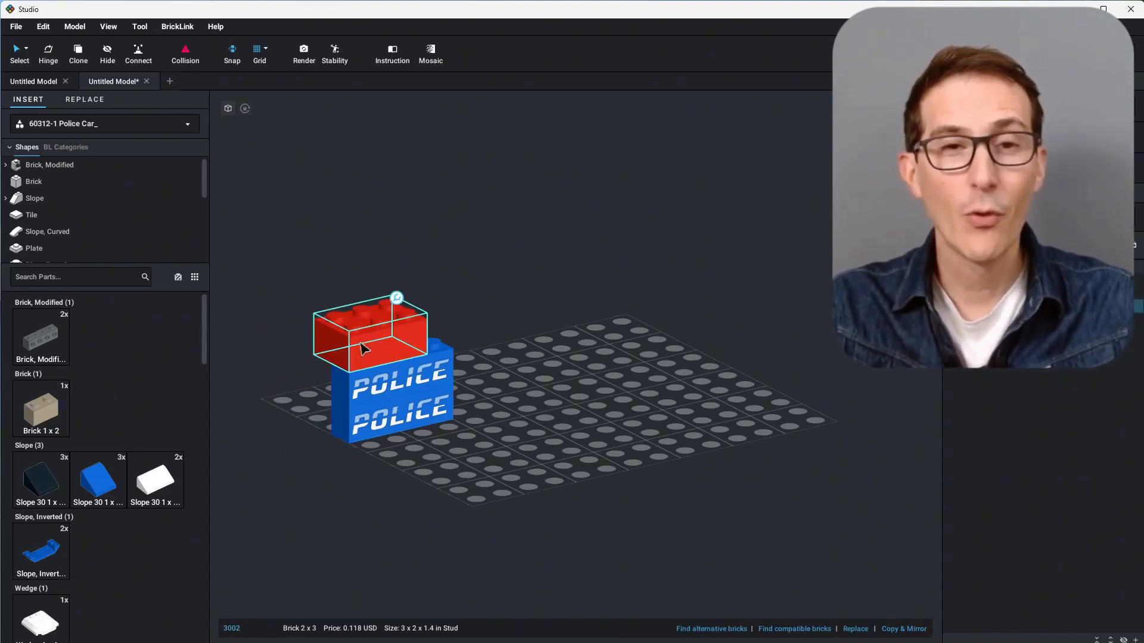
pyautogui.click(358, 517)
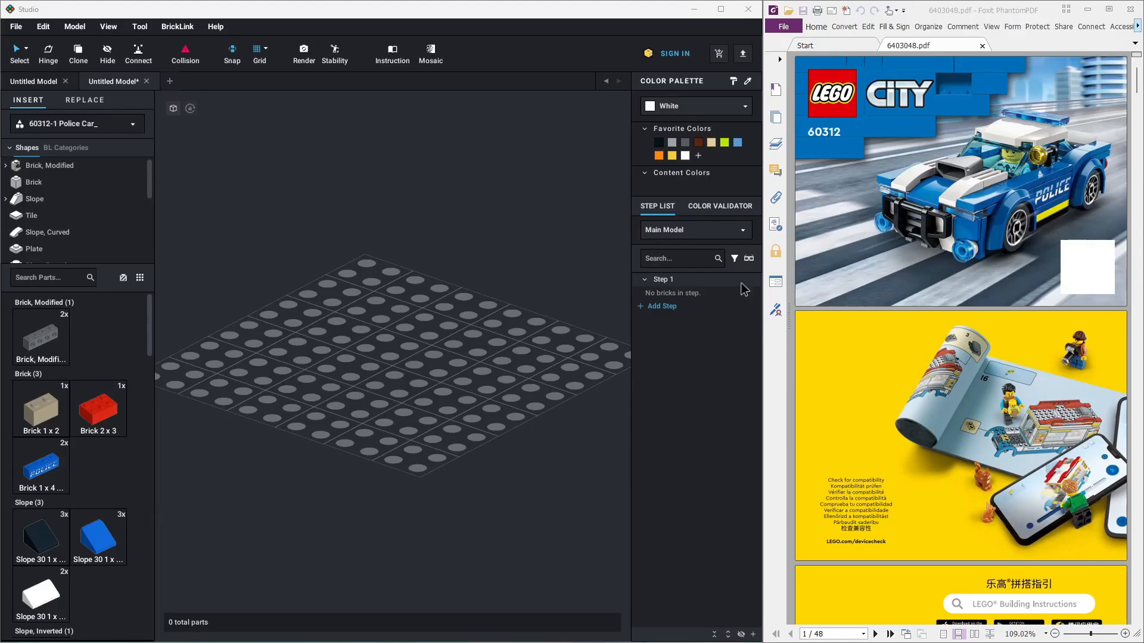
# Following page 5 of the PDF instructions, assemble the police minifigure from the dark blue hips and legs, police torso, head and cap
pyautogui.moveTo(1136, 86); pyautogui.dragTo(1140, 123)
pyautogui.moveTo(150, 313); pyautogui.dragTo(143, 623)
pyautogui.moveTo(36, 616); pyautogui.dragTo(470, 326)
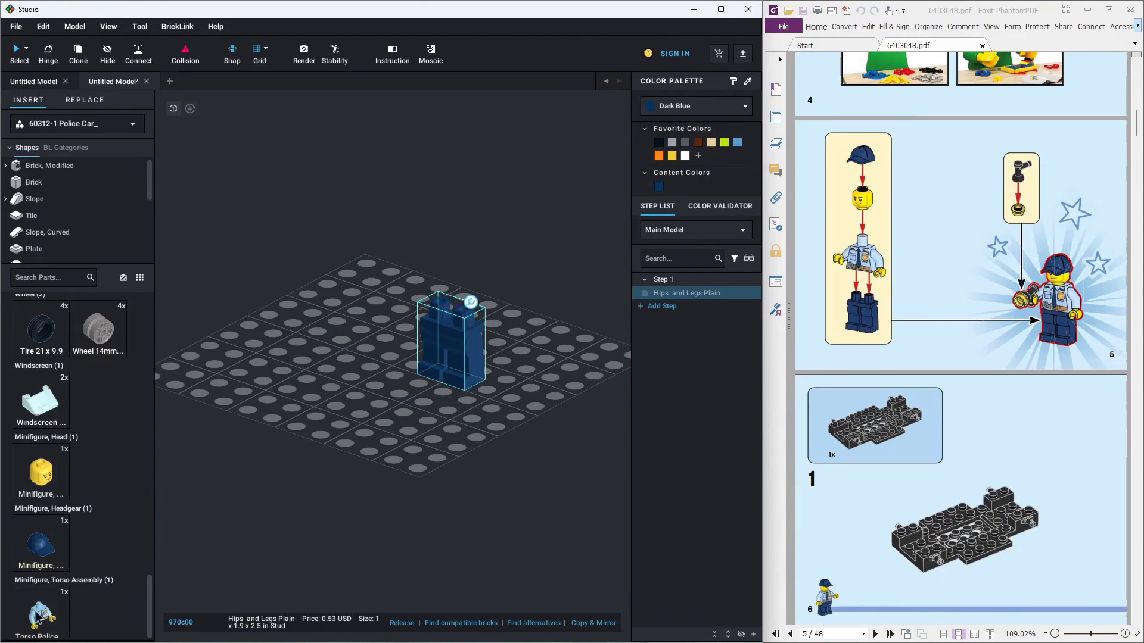
pyautogui.moveTo(39, 617); pyautogui.dragTo(461, 338)
pyautogui.click(461, 321)
pyautogui.moveTo(36, 557); pyautogui.dragTo(476, 247)
pyautogui.moveTo(43, 627); pyautogui.dragTo(454, 232)
# Place the black Tap 1 x 1 at the minifigure's hand and attach a Trans-Yellow Plate, Round 1 x 1 to it
pyautogui.moveTo(502, 383)
pyautogui.mouseDown(button='right')
pyautogui.moveTo(510, 376)
pyautogui.moveTo(497, 383)
pyautogui.mouseUp(button='right')
pyautogui.scroll(5, 151, 605)
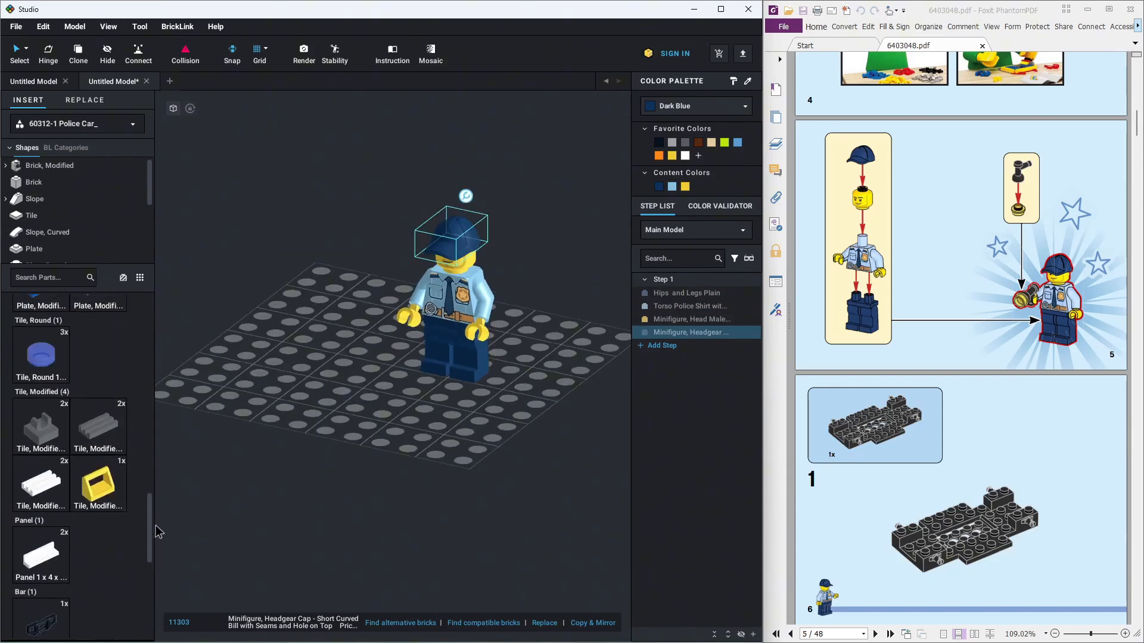
pyautogui.moveTo(42, 514); pyautogui.dragTo(386, 311)
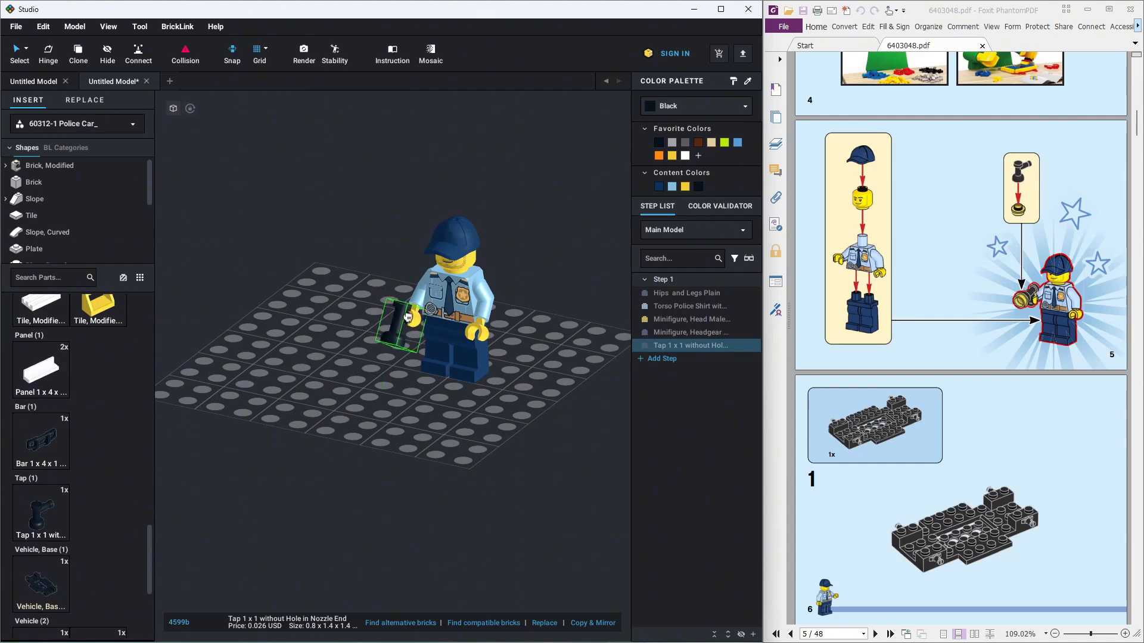
pyautogui.moveTo(150, 563); pyautogui.dragTo(161, 476)
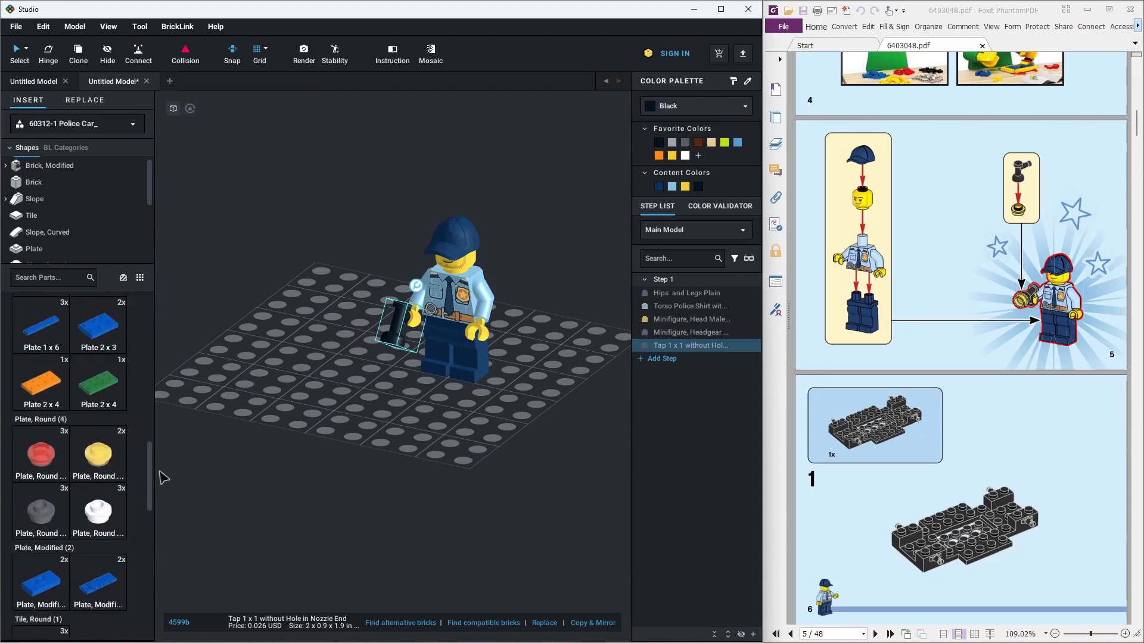
pyautogui.moveTo(92, 465); pyautogui.dragTo(408, 345)
pyautogui.click(407, 346)
pyautogui.click(485, 410)
# Place the black Vehicle, Base 6 x 10 x 1 on the baseplate beside the minifigure, rotated to lie lengthwise, as in instruction step 1
pyautogui.moveTo(486, 422)
pyautogui.mouseDown(button='right')
pyautogui.moveTo(498, 411)
pyautogui.moveTo(489, 426)
pyautogui.mouseUp(button='right')
pyautogui.moveTo(357, 377); pyautogui.dragTo(459, 393, button='middle')
pyautogui.click(930, 478)
pyautogui.scroll(-1, 930, 478)
pyautogui.scroll(-3, 930, 477)
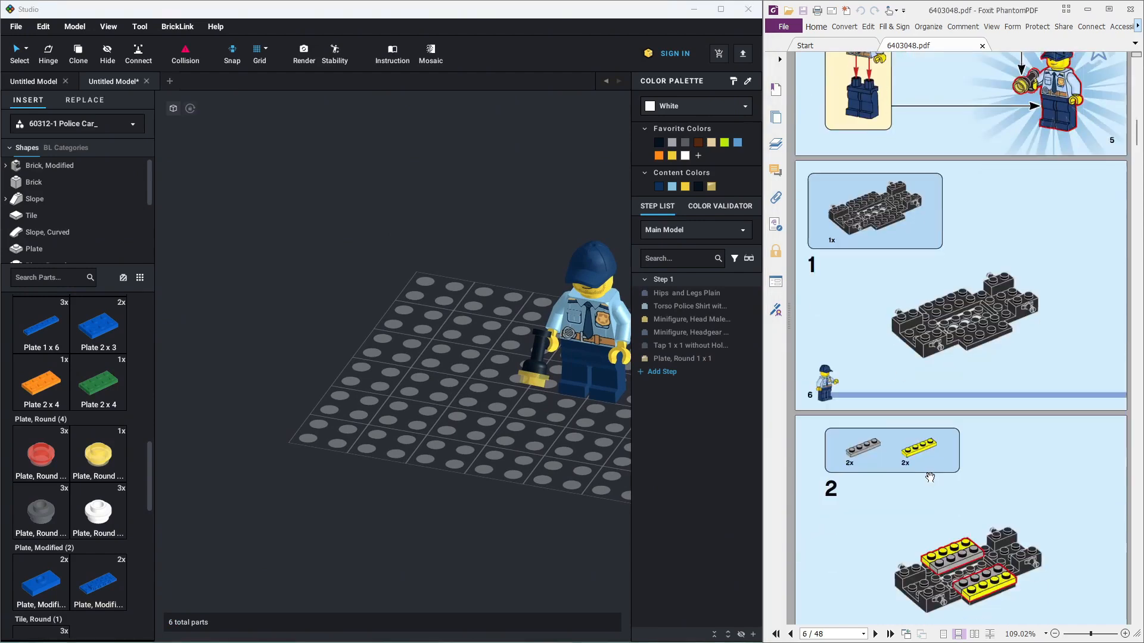
pyautogui.moveTo(150, 488); pyautogui.dragTo(144, 599)
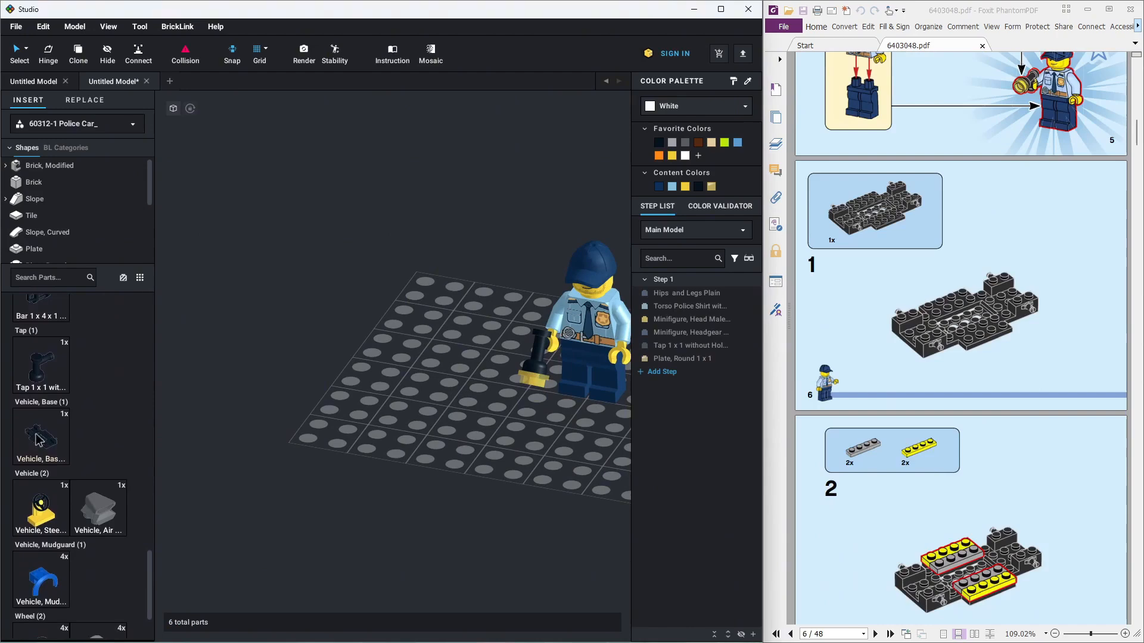
pyautogui.click(40, 442)
pyautogui.press('Right')
pyautogui.click(363, 268)
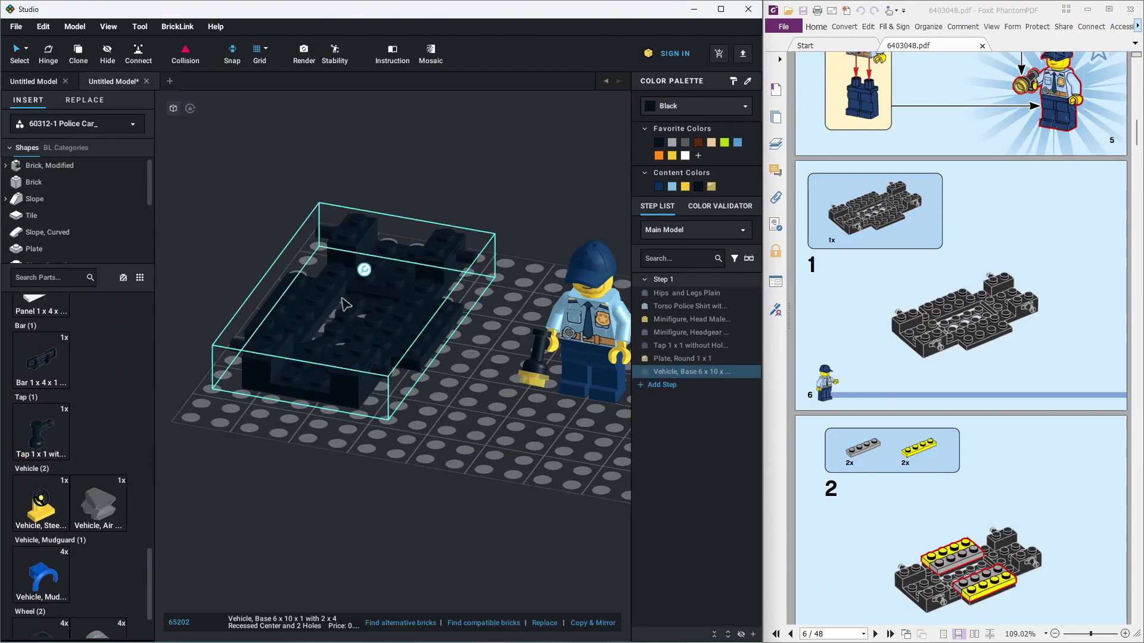
# Search the palette for "1x4" and place a gray and a Neon Yellow Plate 1 x 4 on each side of the vehicle base
pyautogui.scroll(-2, 1008, 484)
pyautogui.scroll(-1, 1008, 484)
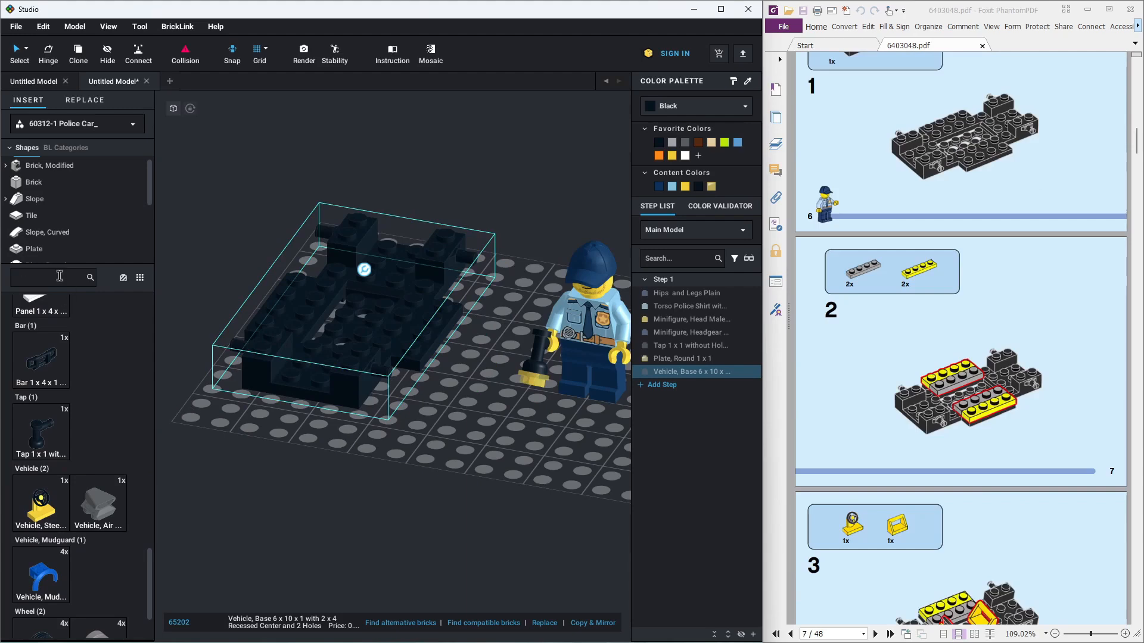
pyautogui.click(59, 276)
pyautogui.write('1x4')
pyautogui.moveTo(146, 369); pyautogui.dragTo(159, 464)
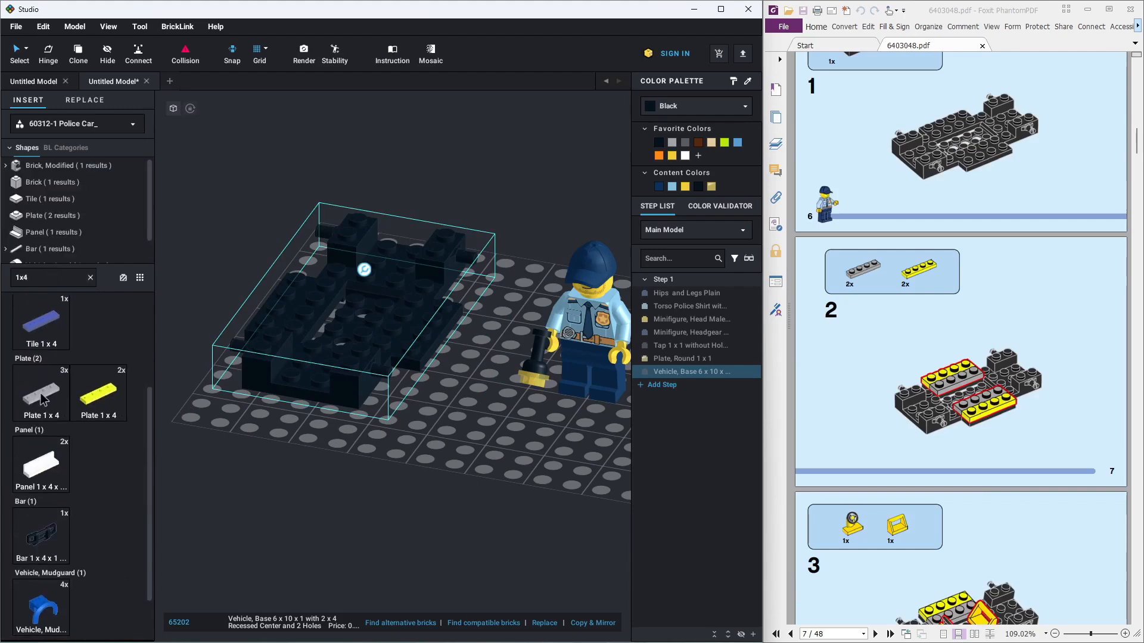
pyautogui.moveTo(42, 399); pyautogui.dragTo(271, 370)
pyautogui.moveTo(100, 391); pyautogui.dragTo(264, 294)
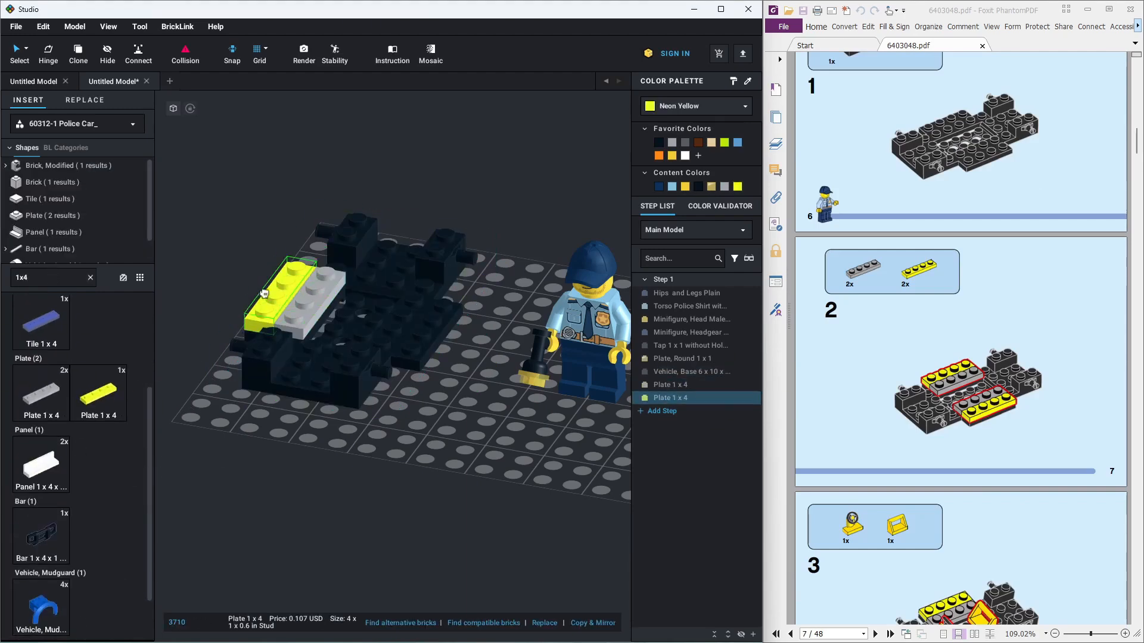
pyautogui.moveTo(41, 393); pyautogui.dragTo(393, 321)
pyautogui.moveTo(98, 393); pyautogui.dragTo(428, 325)
# Move the minifigure with its tap to the baseplate's far corner and bring the Trans-Yellow round plate over beside it
pyautogui.moveTo(477, 460); pyautogui.dragTo(495, 532, button='right')
pyautogui.scroll(-3, 497, 527)
pyautogui.moveTo(526, 451)
pyautogui.mouseDown()
pyautogui.moveTo(473, 348)
pyautogui.moveTo(587, 335)
pyautogui.moveTo(577, 202)
pyautogui.mouseUp()
pyautogui.click(534, 372)
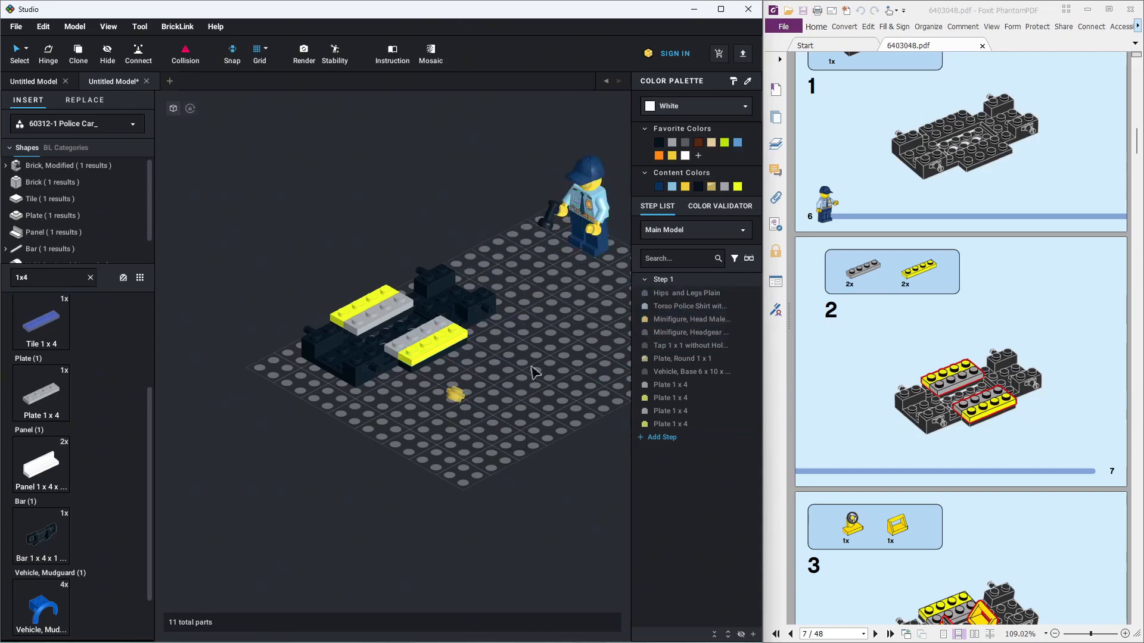
pyautogui.moveTo(457, 394); pyautogui.dragTo(554, 259)
pyautogui.scroll(4, 434, 477)
pyautogui.moveTo(455, 422); pyautogui.dragTo(474, 458, button='middle')
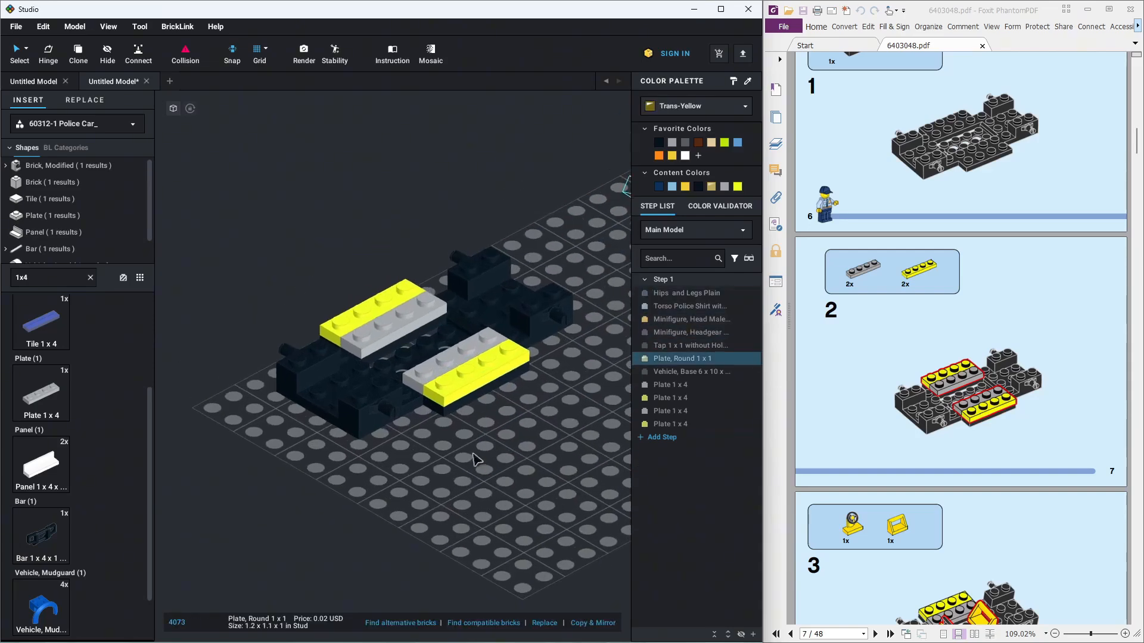
# Search the palette for "whee" and place the yellow Vehicle, Steering Stand 1 x 2 across the vehicle base between the gray plates
pyautogui.scroll(-5, 905, 539)
pyautogui.scroll(-3, 905, 540)
pyautogui.moveTo(149, 433); pyautogui.dragTo(155, 291)
pyautogui.click(61, 279)
pyautogui.press('BackSpace')
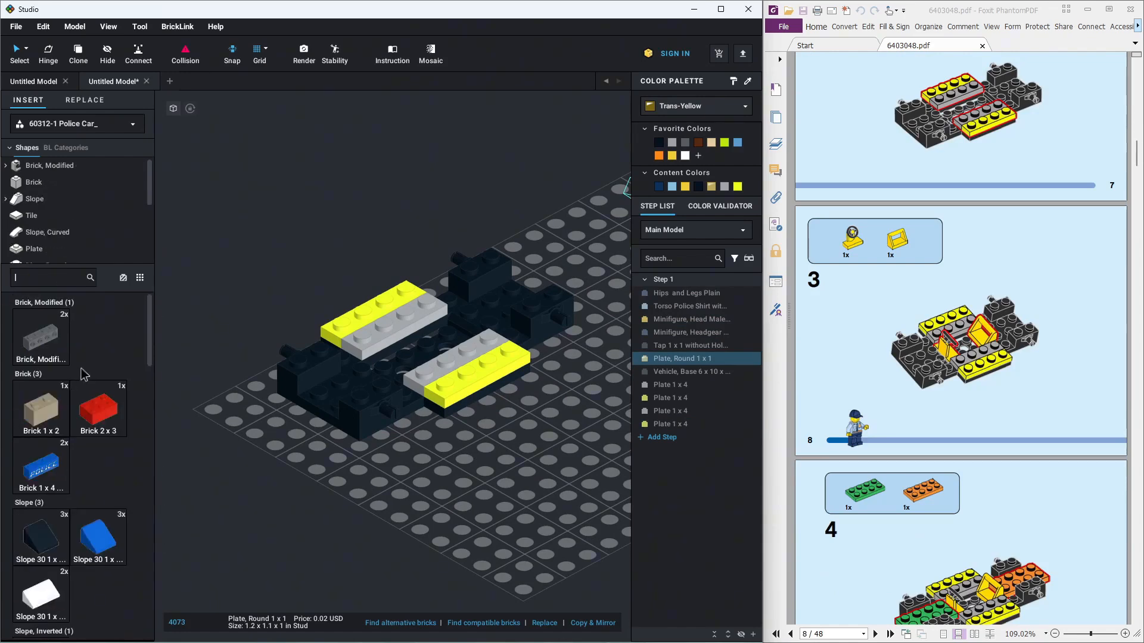
pyautogui.scroll(-8, 136, 400)
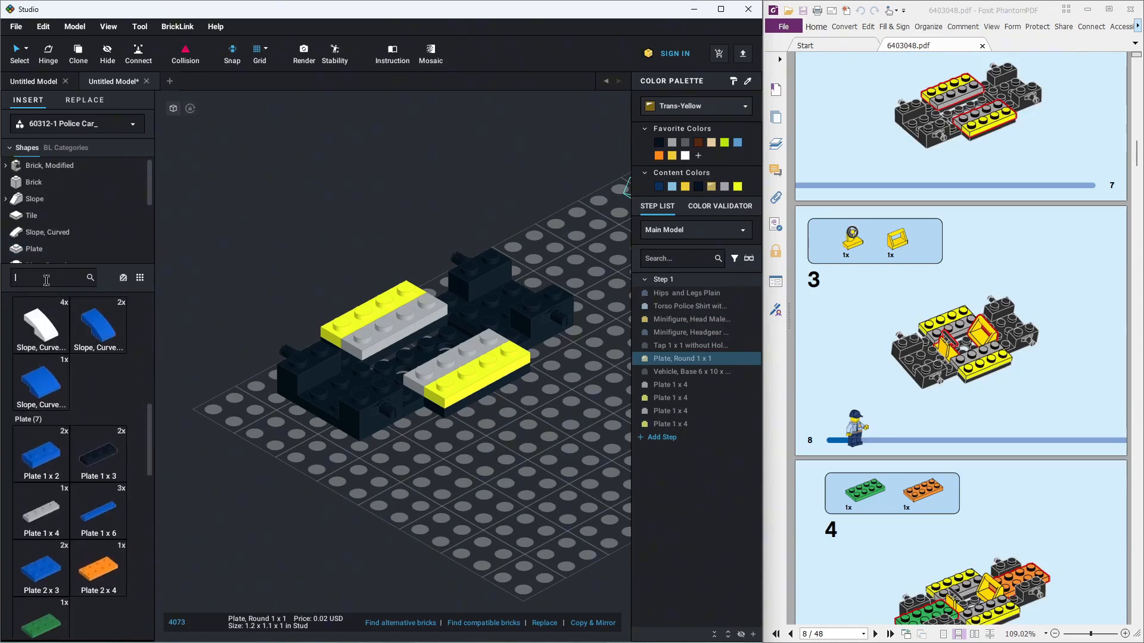
pyautogui.write('whee')
pyautogui.click(61, 339)
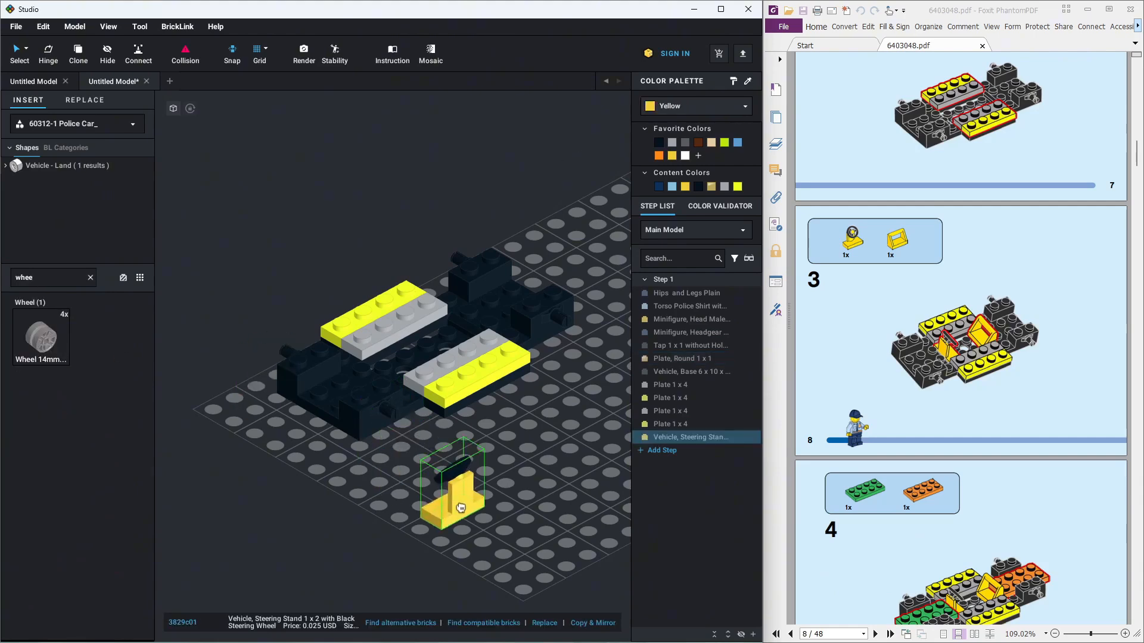
pyautogui.moveTo(457, 505); pyautogui.dragTo(416, 517, button='right')
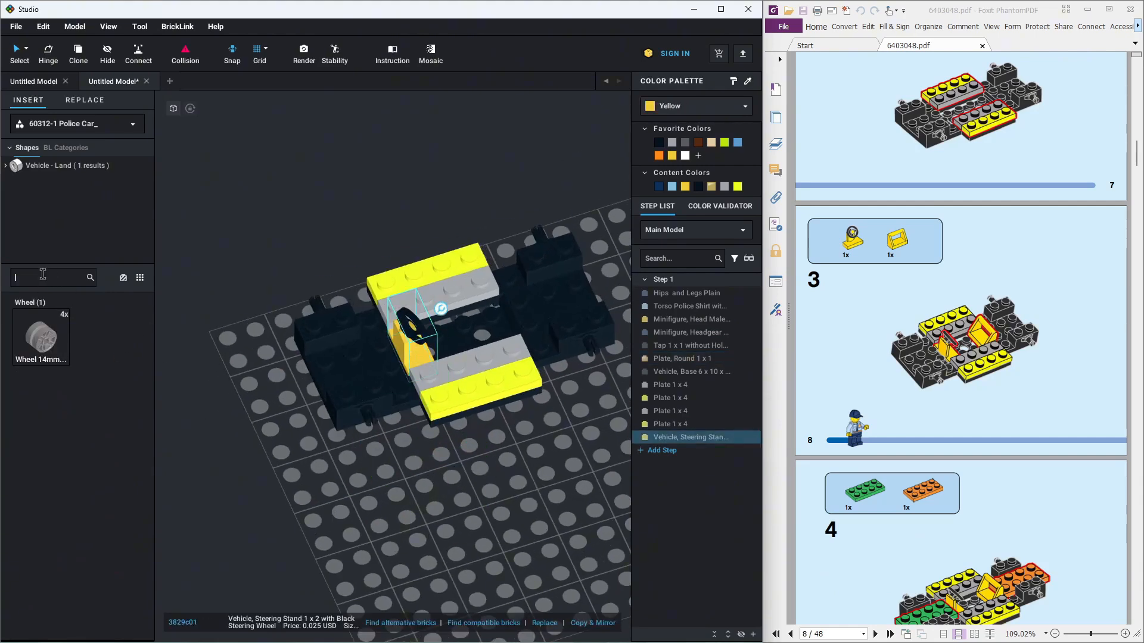
# Clear the palette search and place the yellow Tile, Modified 1 x 2 on the vehicle base facing the steering stand
pyautogui.moveTo(151, 331); pyautogui.dragTo(135, 543)
pyautogui.click(111, 443)
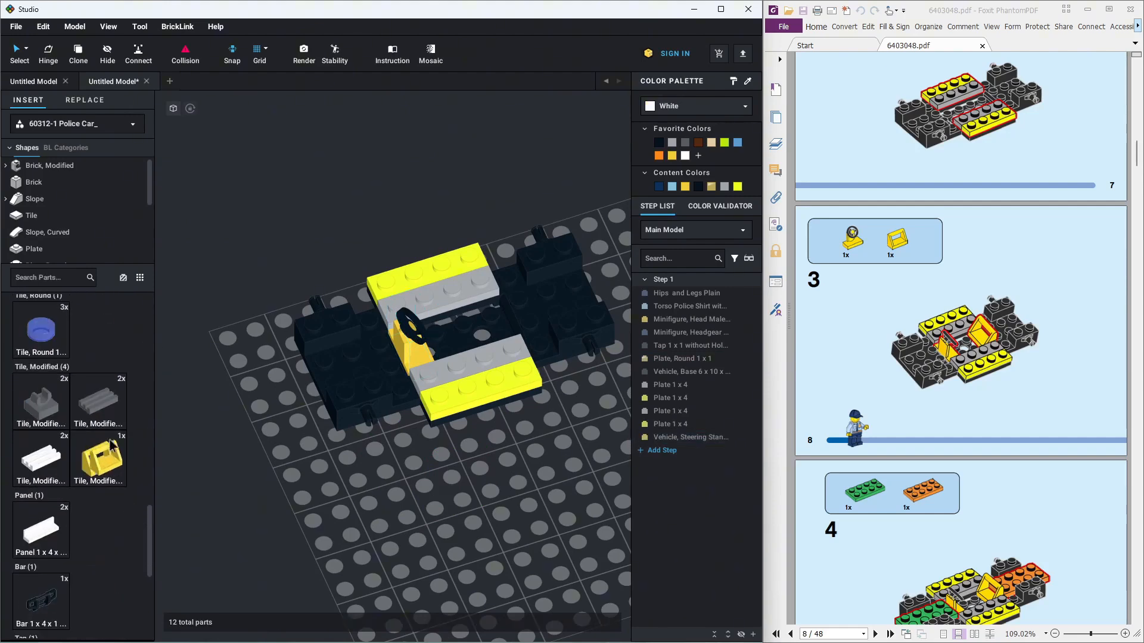
pyautogui.click(501, 310)
# Search the palette for "2x4" and place the green Plate 2 x 4 on the front of the base and the orange one on the rear
pyautogui.scroll(-3, 980, 462)
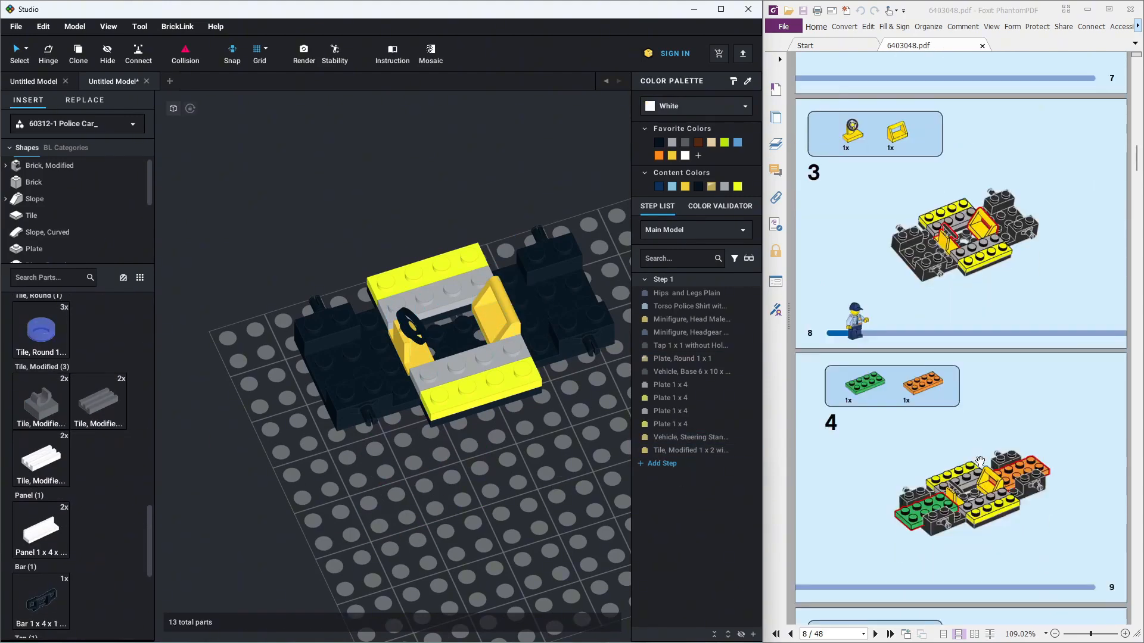
pyautogui.scroll(-1, 980, 461)
pyautogui.click(68, 281)
pyautogui.write('2x4')
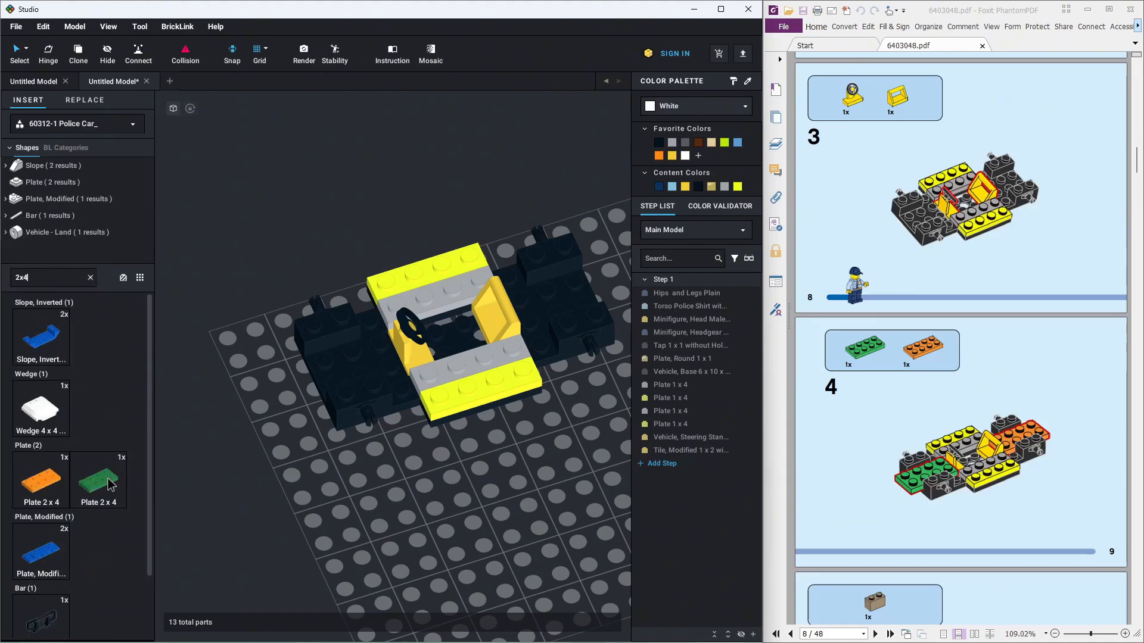
pyautogui.click(113, 484)
pyautogui.click(339, 370)
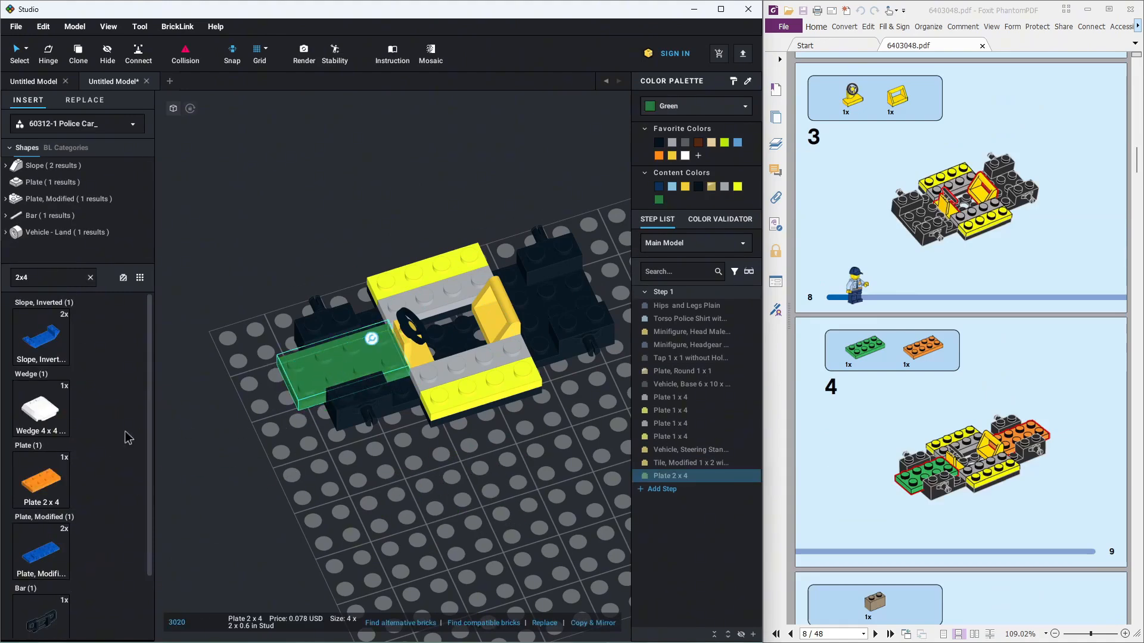
pyautogui.click(54, 476)
pyautogui.click(575, 281)
# Search the palette for "1x2" and place the Dark Tan Brick 1 x 2 on the orange plate behind the seat, as in instruction step 5
pyautogui.moveTo(485, 424); pyautogui.dragTo(536, 412, button='right')
pyautogui.scroll(-3, 1010, 479)
pyautogui.scroll(-3, 1009, 479)
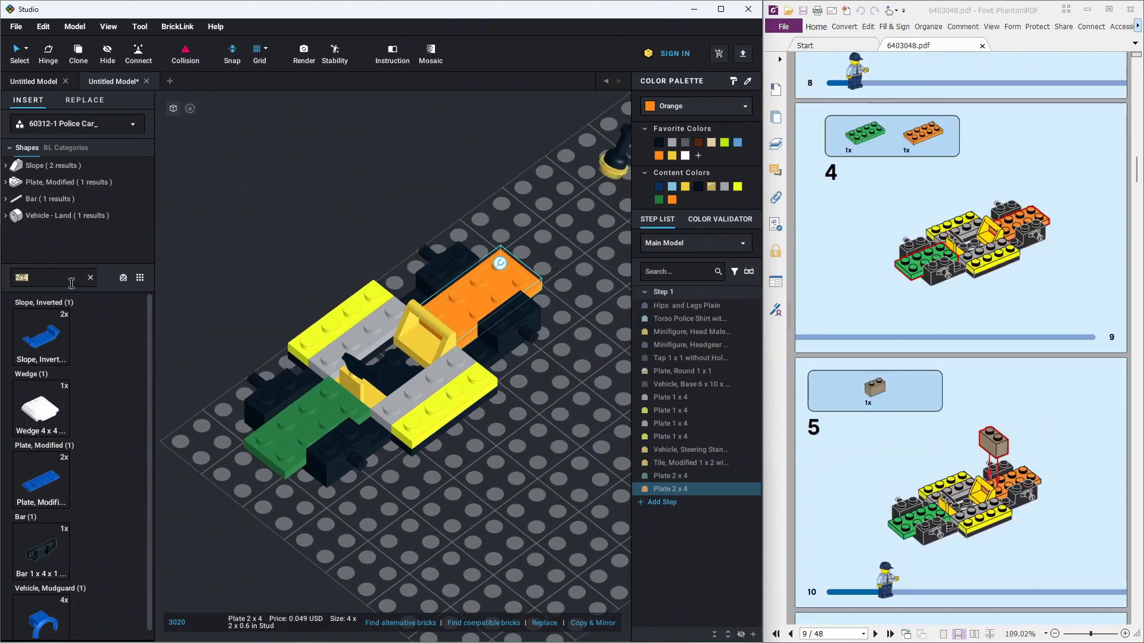
pyautogui.write('1x2')
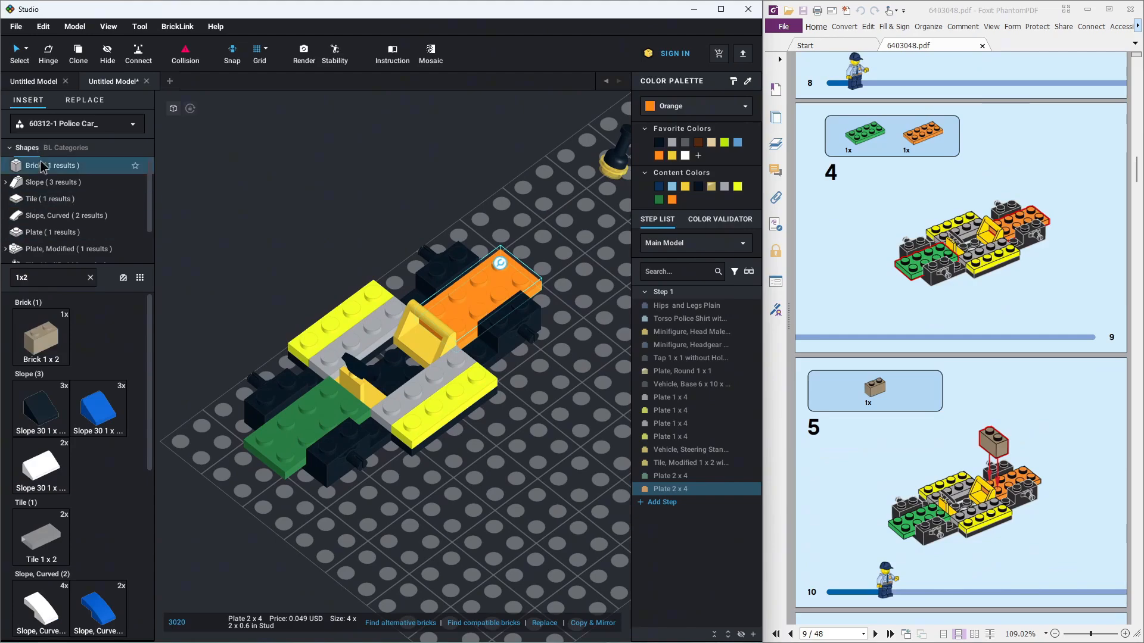
pyautogui.click(41, 335)
pyautogui.click(453, 307)
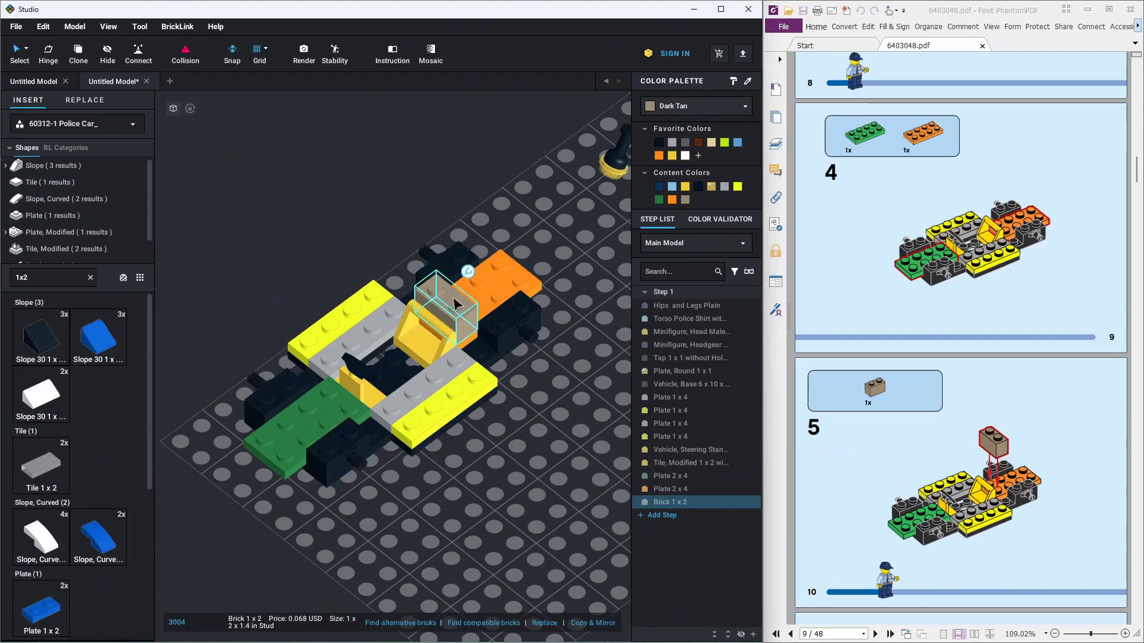
# Search the palette for "2x3", place the red Brick 2 x 3 on the green plate, and undo the placement
pyautogui.scroll(-7, 1019, 445)
pyautogui.scroll(-3, 1020, 446)
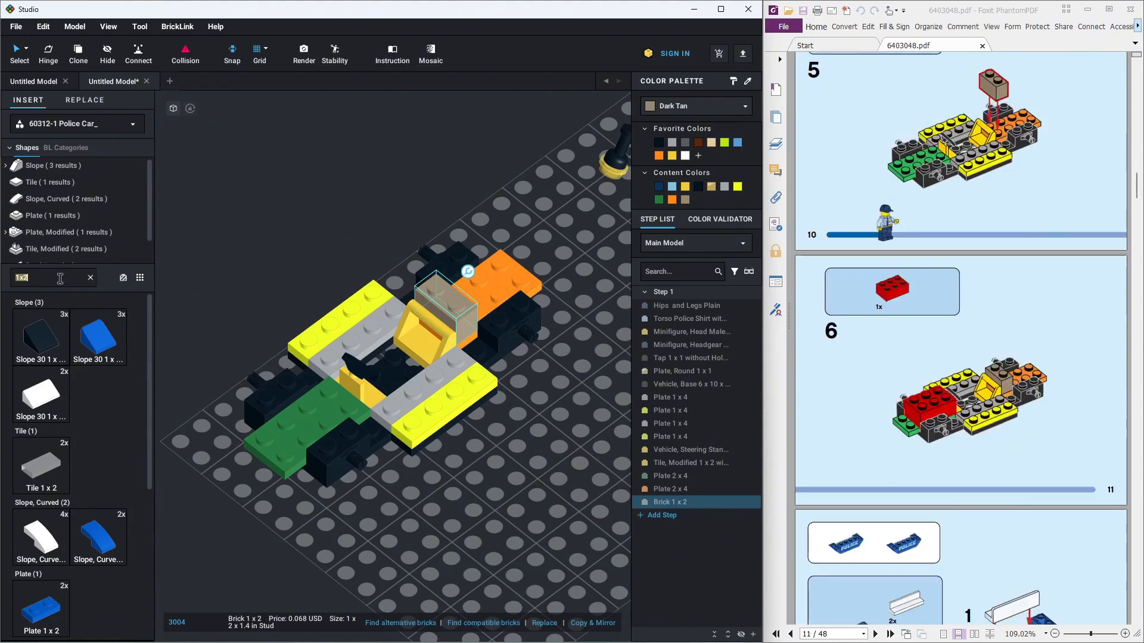
pyautogui.write('2x3')
pyautogui.click(36, 333)
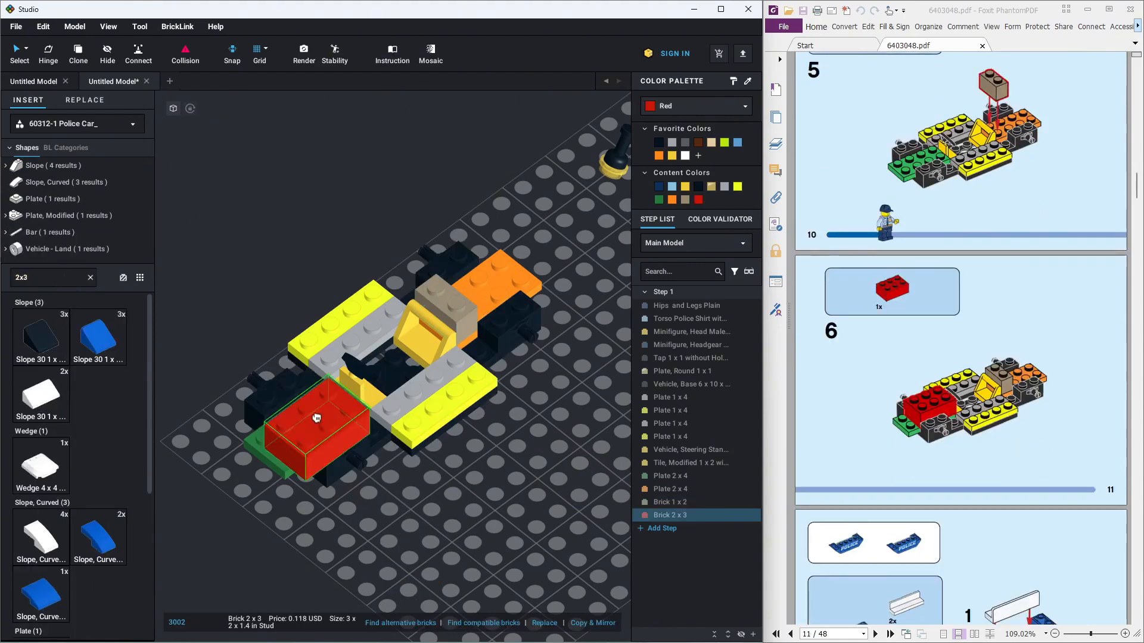
pyautogui.click(319, 399)
pyautogui.scroll(-6, 1023, 416)
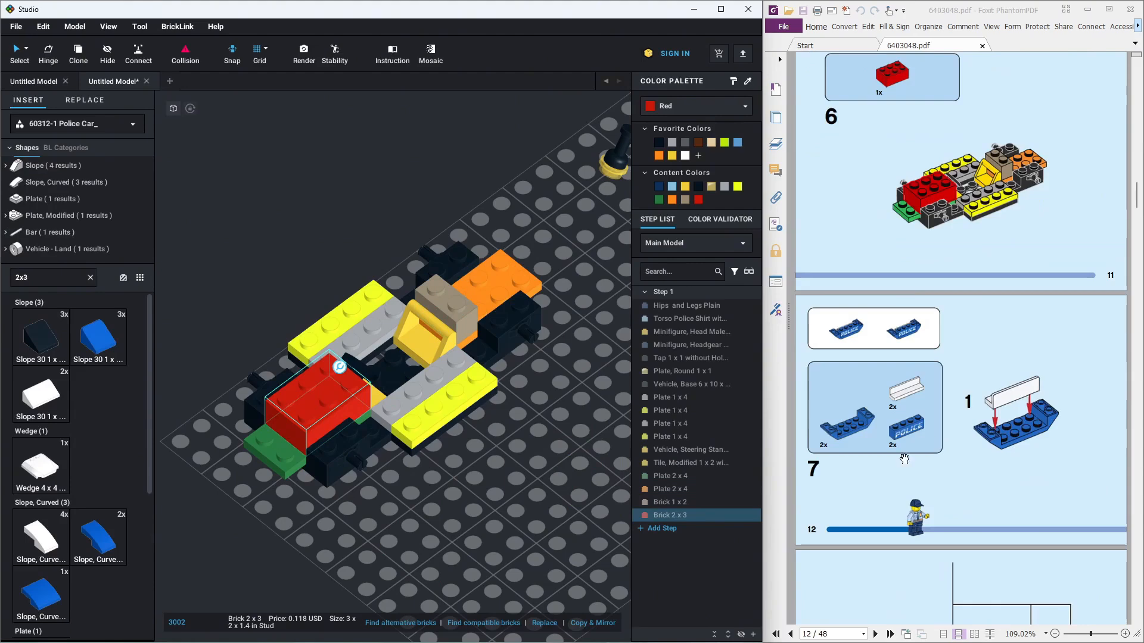
pyautogui.moveTo(150, 361)
pyautogui.mouseDown()
pyautogui.moveTo(150, 499)
pyautogui.moveTo(150, 357)
pyautogui.mouseUp()
pyautogui.hotkey('ctrl', 'z')
# Clear the palette search, place the blue Slope, Inverted 45 6 x 2 beside the car, and set the POLICE-printed Brick 1 x 4 on it
pyautogui.click(68, 280)
pyautogui.press('BackSpace')
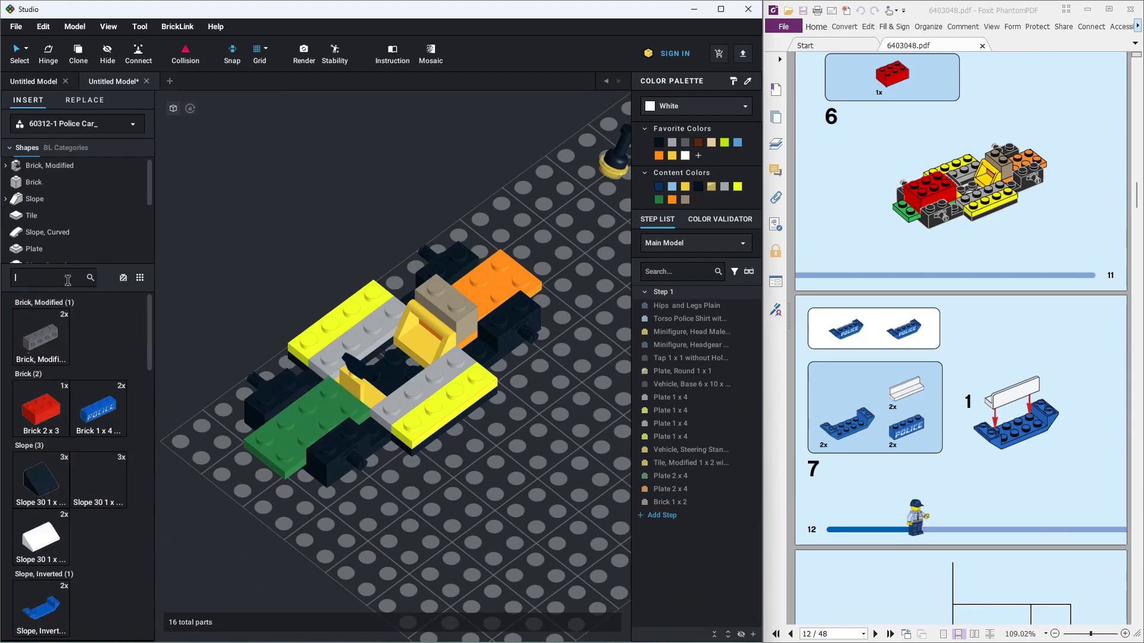
pyautogui.click(98, 408)
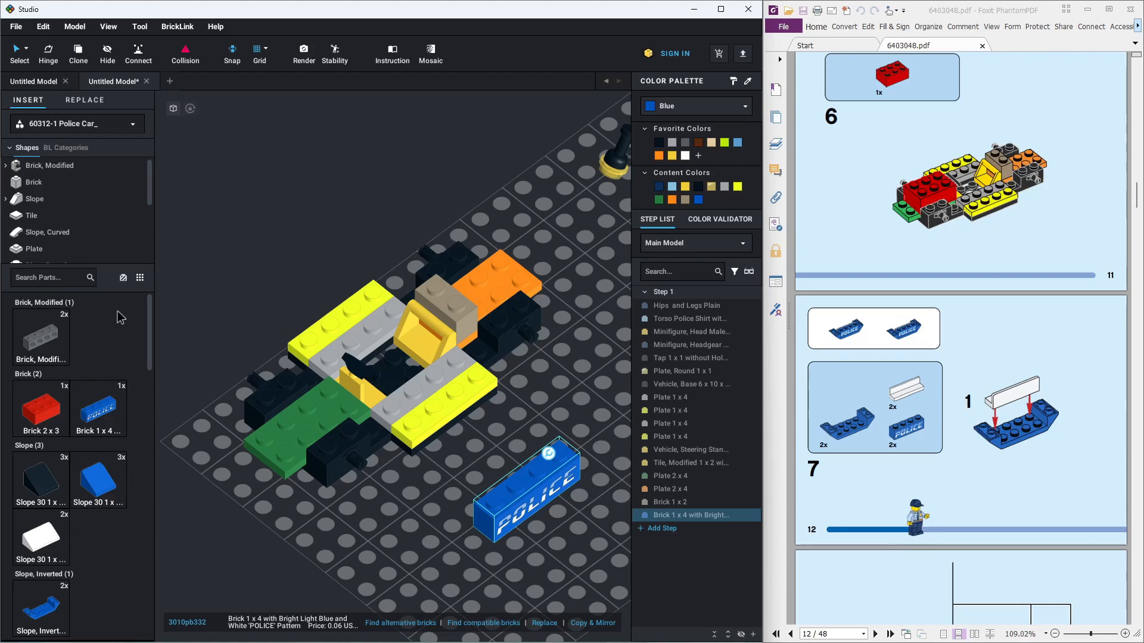
pyautogui.click(50, 614)
pyautogui.scroll(-2, 393, 358)
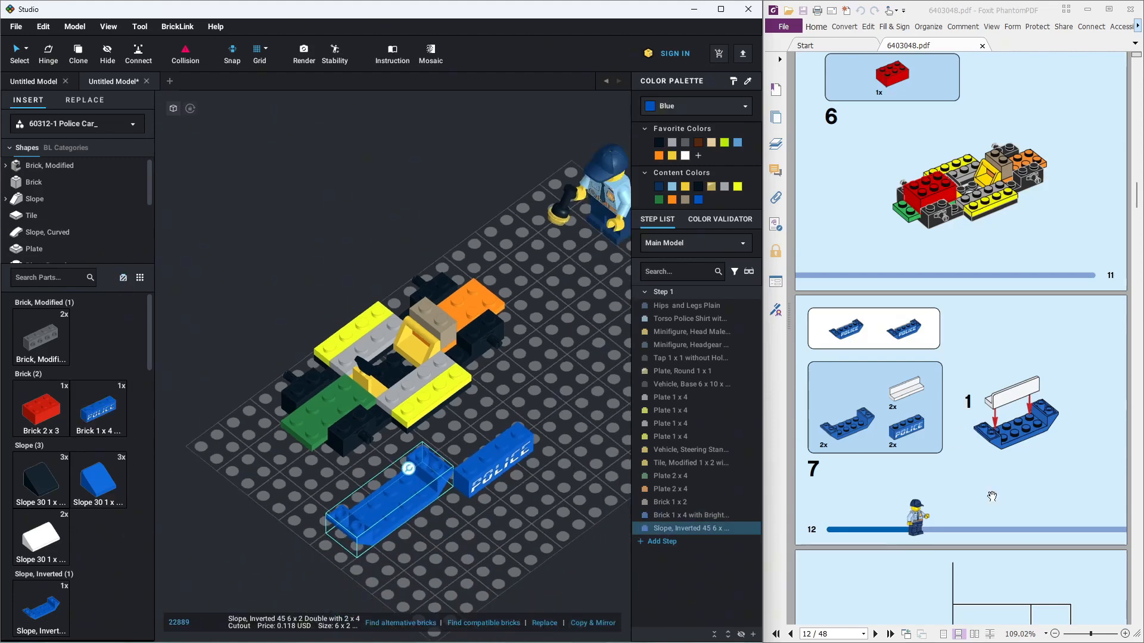
pyautogui.scroll(-3, 992, 496)
pyautogui.moveTo(512, 450); pyautogui.dragTo(422, 493)
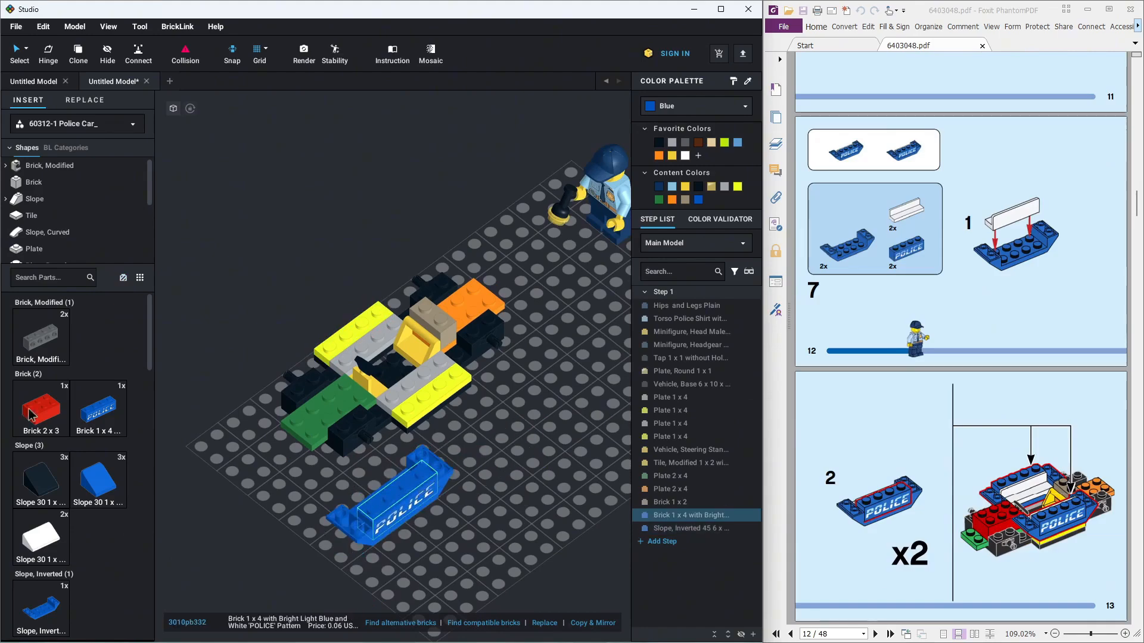
# Add the white Panel 1 x 4 x 1, rotated to fit, along the inner edge of the blue inverted slope behind the POLICE brick
pyautogui.moveTo(150, 335); pyautogui.dragTo(143, 537)
pyautogui.click(40, 552)
pyautogui.press('Right')
pyautogui.press('Right')
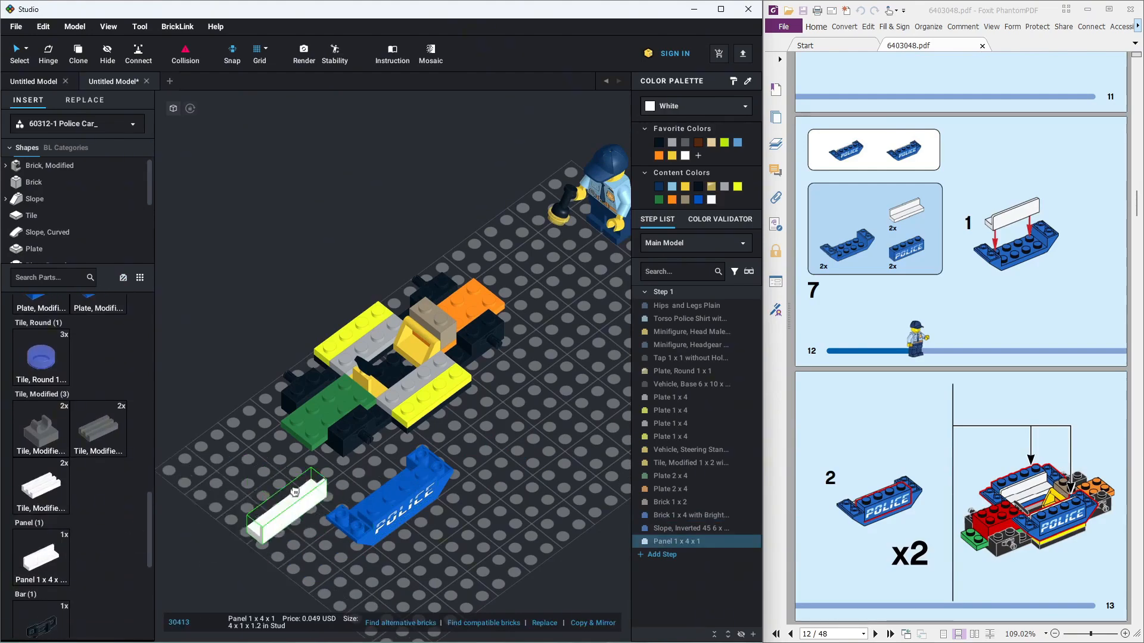
pyautogui.moveTo(286, 503); pyautogui.dragTo(413, 457, button='right')
pyautogui.click(508, 370)
pyautogui.click(548, 455)
pyautogui.moveTo(549, 455); pyautogui.dragTo(492, 474, button='right')
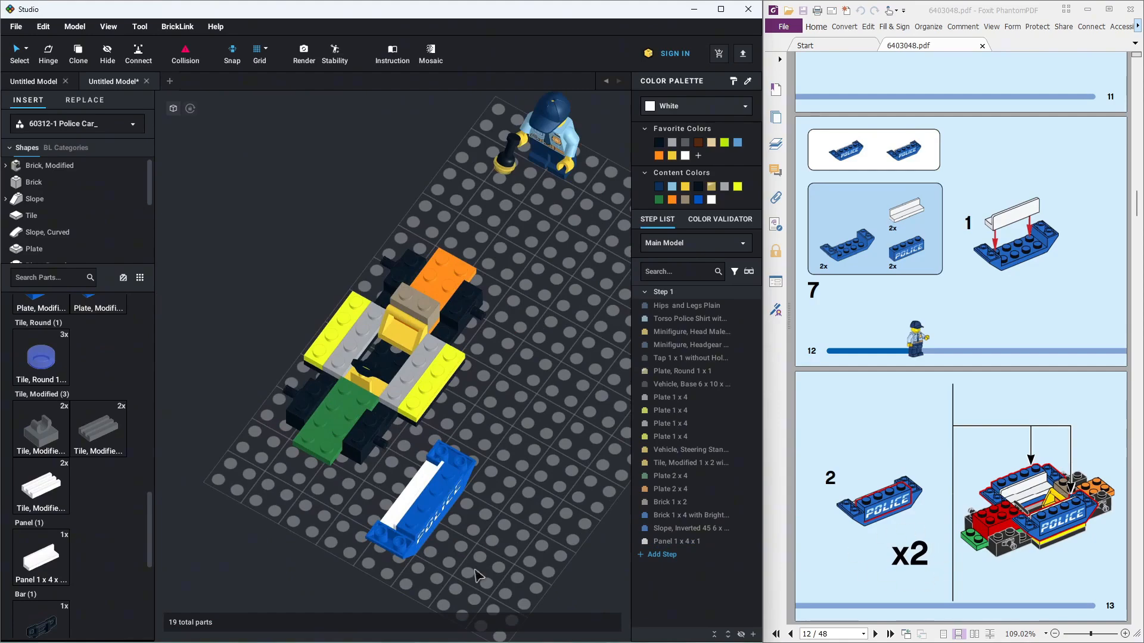
# Clone the three-part POLICE side assembly and place the copy on the car's far side
pyautogui.moveTo(474, 570); pyautogui.dragTo(399, 471)
pyautogui.click(78, 52)
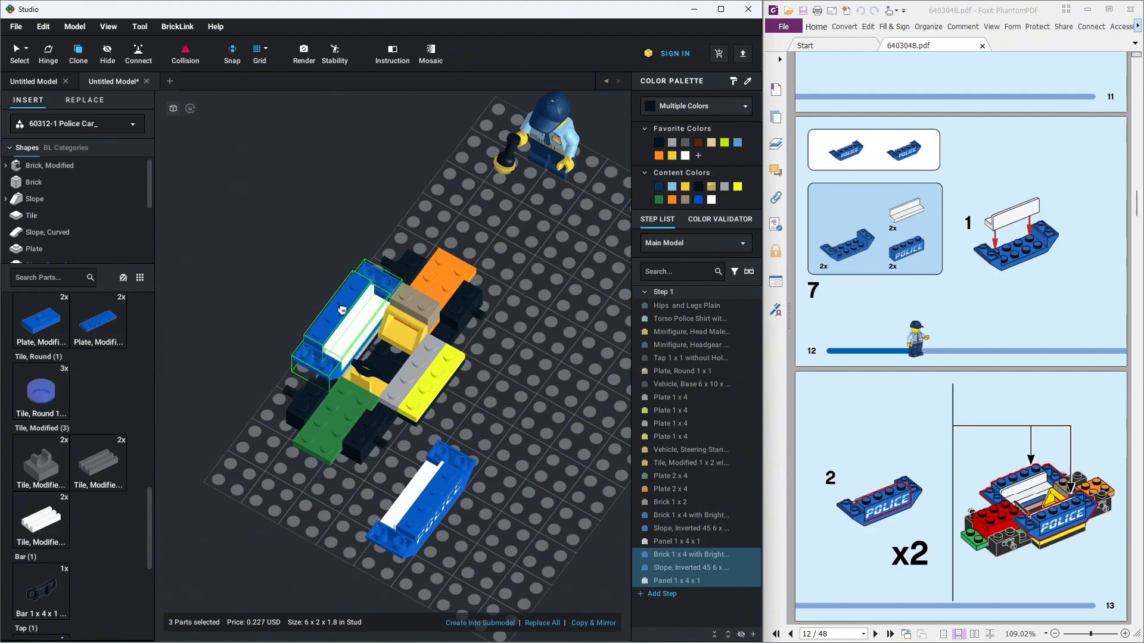
pyautogui.click(357, 314)
pyautogui.press('Escape')
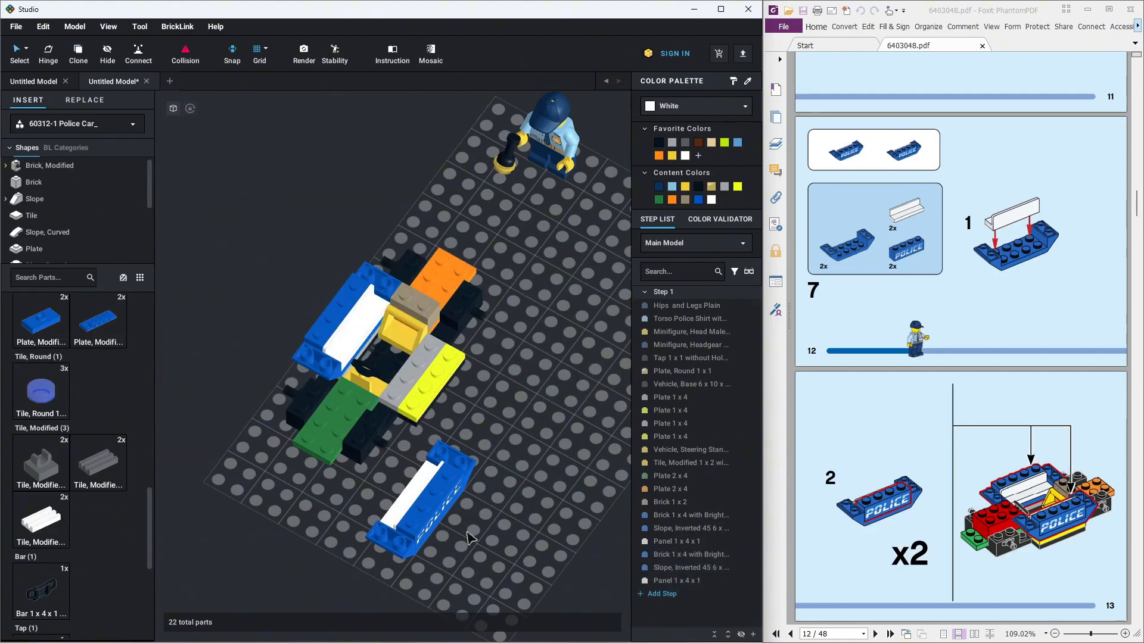
# Move the original POLICE side assembly onto the near side of the car
pyautogui.moveTo(443, 568)
pyautogui.mouseDown()
pyautogui.moveTo(402, 462)
pyautogui.moveTo(440, 366)
pyautogui.moveTo(430, 359)
pyautogui.mouseUp()
pyautogui.click(500, 481)
pyautogui.moveTo(499, 481); pyautogui.dragTo(497, 452, button='right')
# Place a blue Plate 1 x 6, rotated crosswise, behind the seat and clone it across the front of the side assemblies, as in instruction step 8
pyautogui.scroll(-3, 1042, 503)
pyautogui.scroll(-7, 1042, 504)
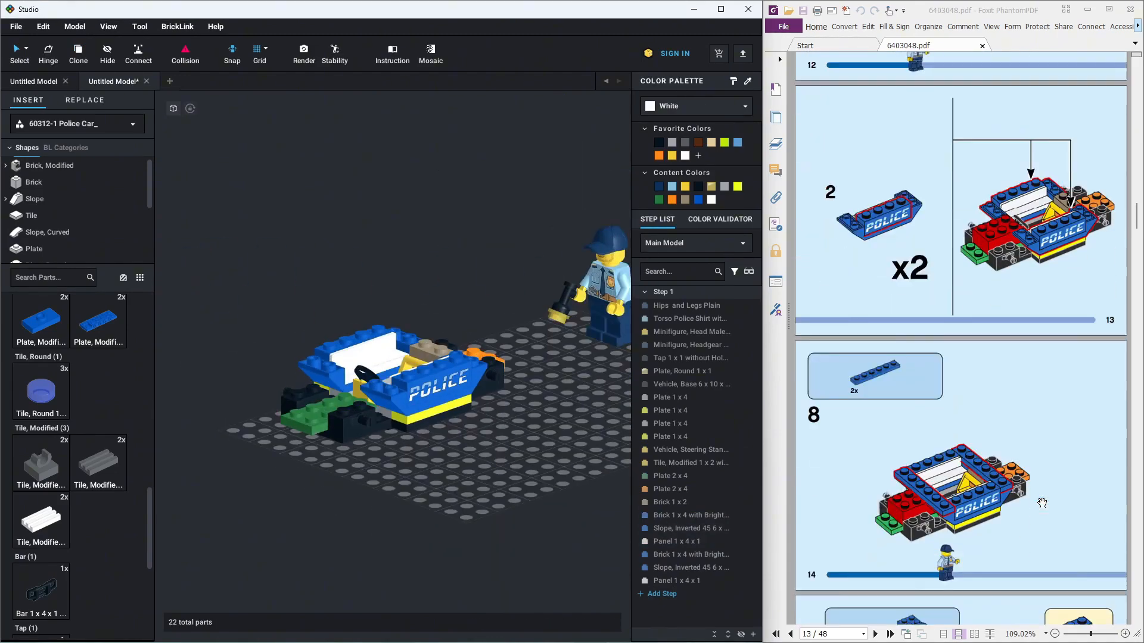
pyautogui.moveTo(150, 527); pyautogui.dragTo(145, 446)
pyautogui.click(107, 444)
pyautogui.moveTo(513, 490); pyautogui.dragTo(524, 448, button='right')
pyautogui.press('Right')
pyautogui.click(411, 305)
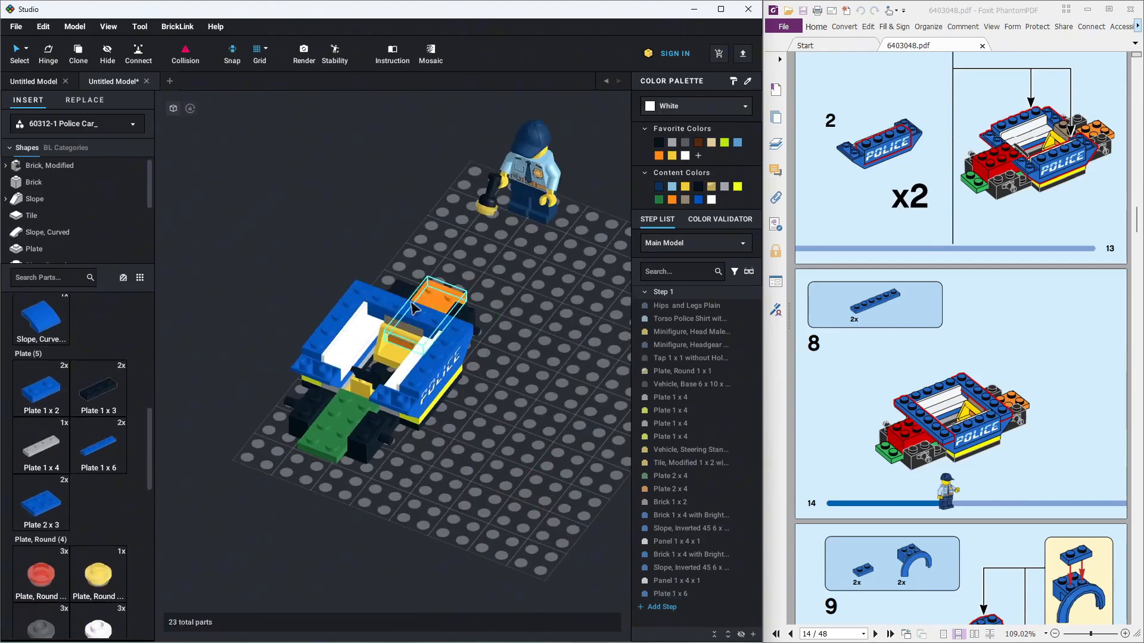
pyautogui.click(81, 56)
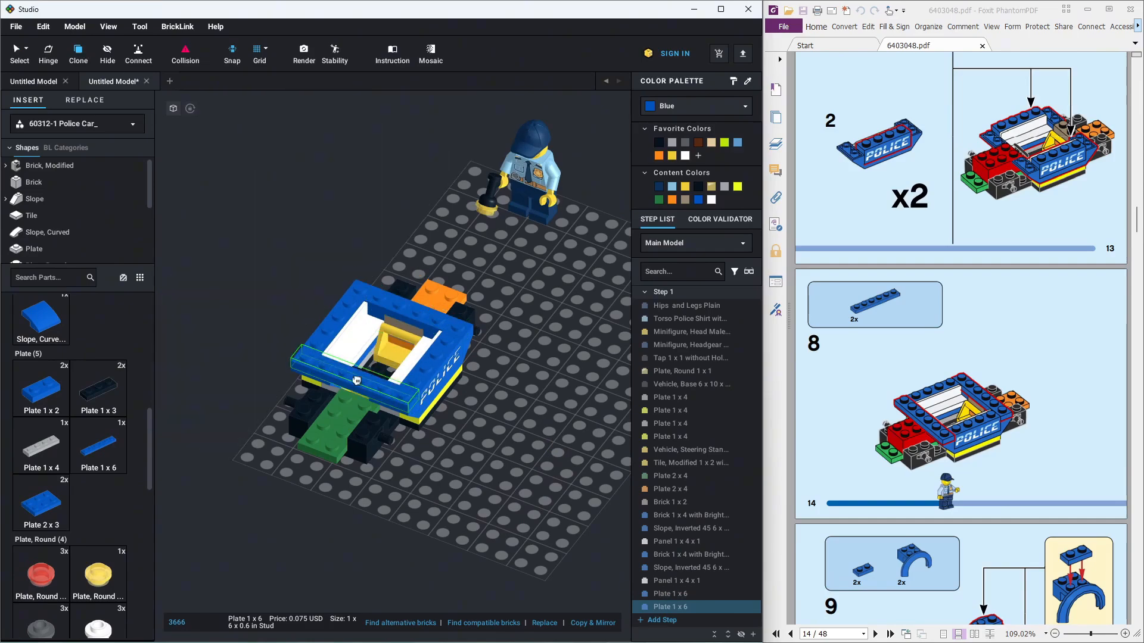
pyautogui.click(353, 382)
pyautogui.press('Escape')
# Place a blue Vehicle, Mudguard on each side of the car's rear, as in instruction step 9
pyautogui.scroll(-5, 838, 379)
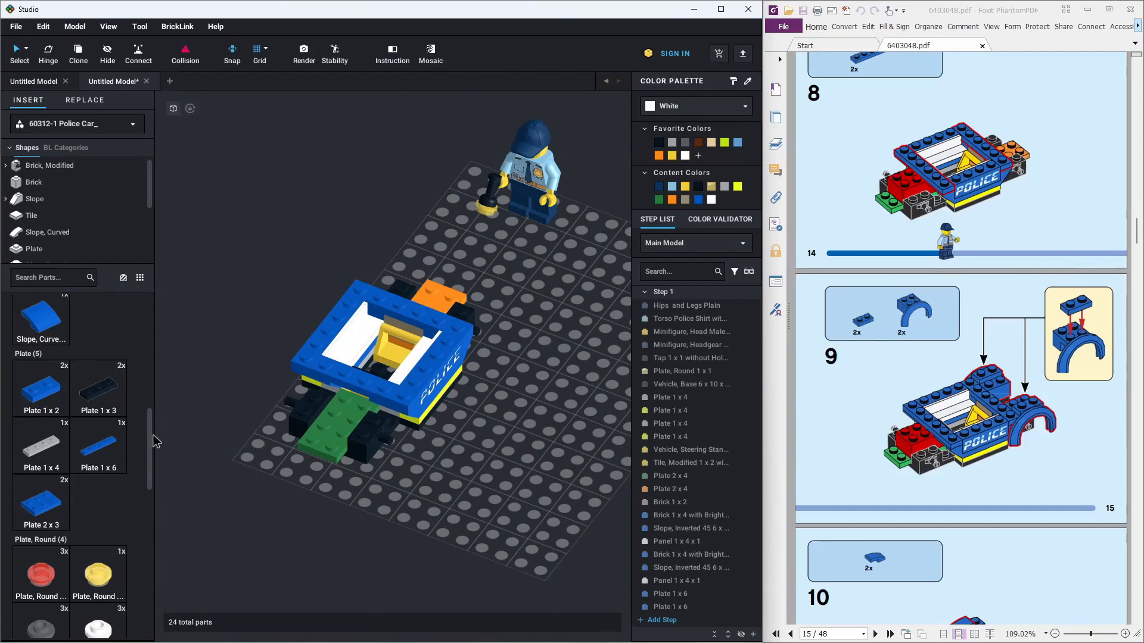
pyautogui.moveTo(152, 438); pyautogui.dragTo(156, 594)
pyautogui.click(39, 488)
pyautogui.moveTo(556, 424); pyautogui.dragTo(506, 451, button='right')
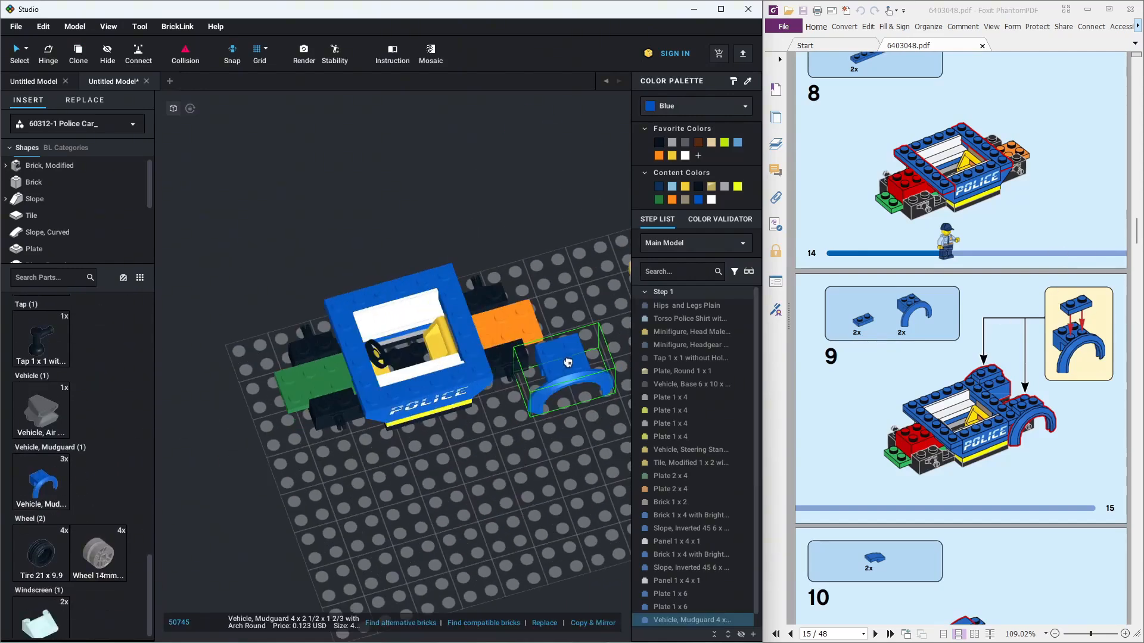
pyautogui.click(519, 370)
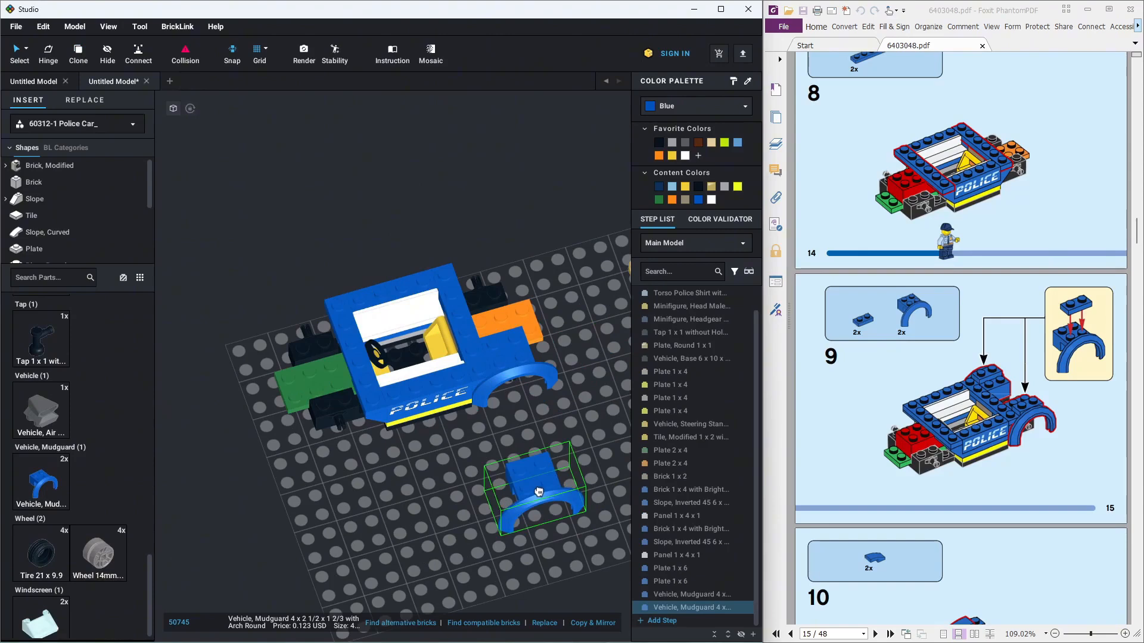
pyautogui.click(485, 275)
pyautogui.press('Escape')
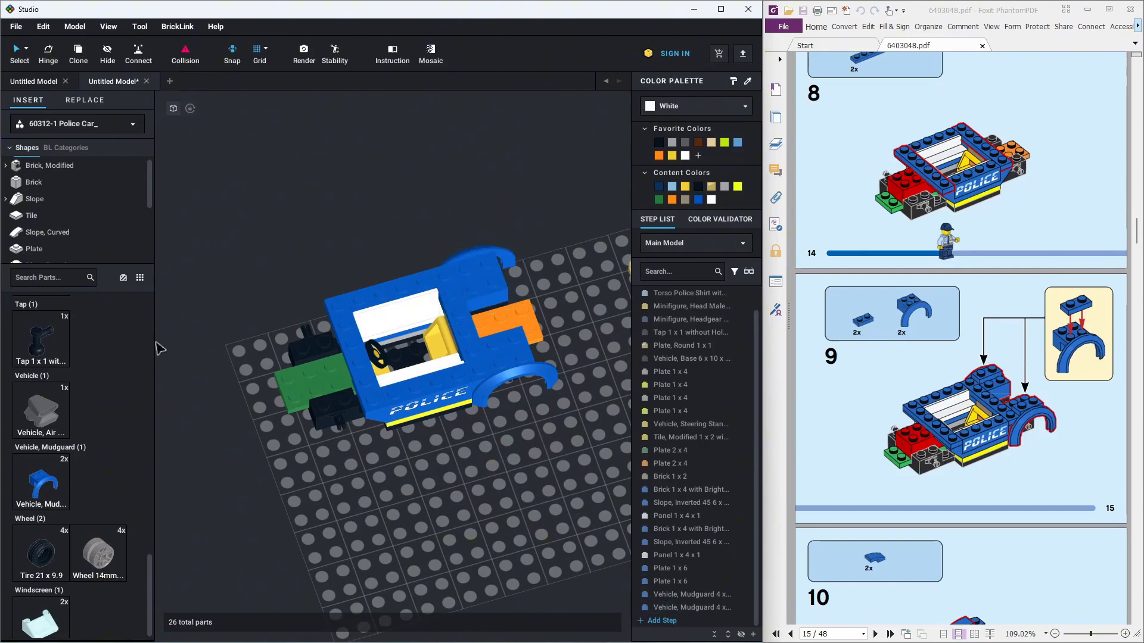
# Search the palette for "1x2" and place a blue Plate 1 x 2 on top of each rear mudguard
pyautogui.click(44, 277)
pyautogui.write('1x2')
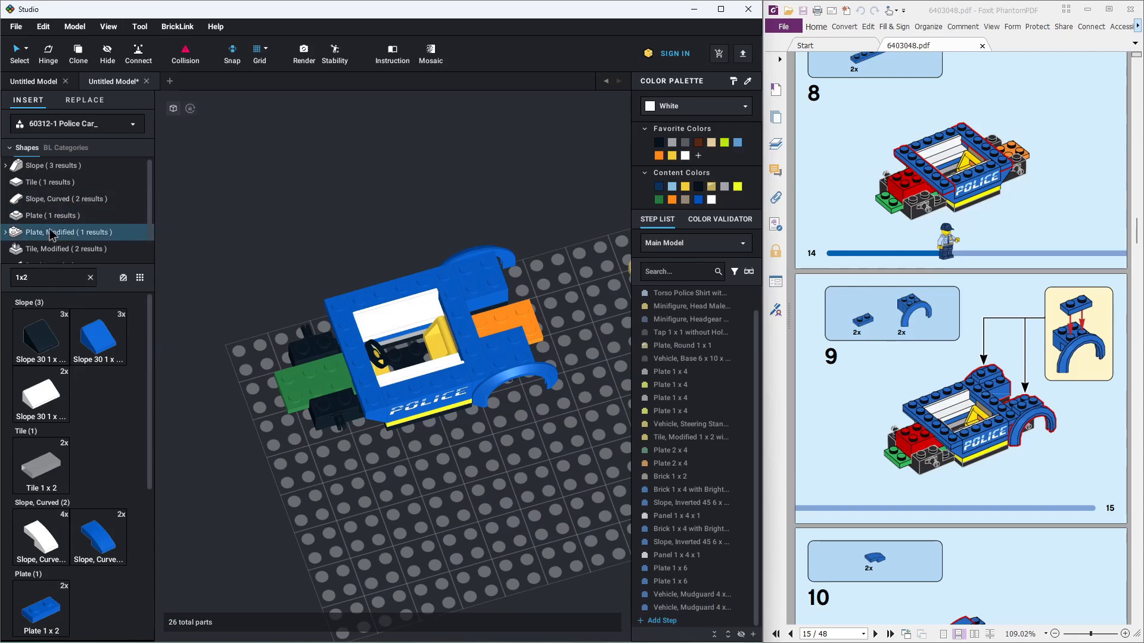
pyautogui.click(45, 336)
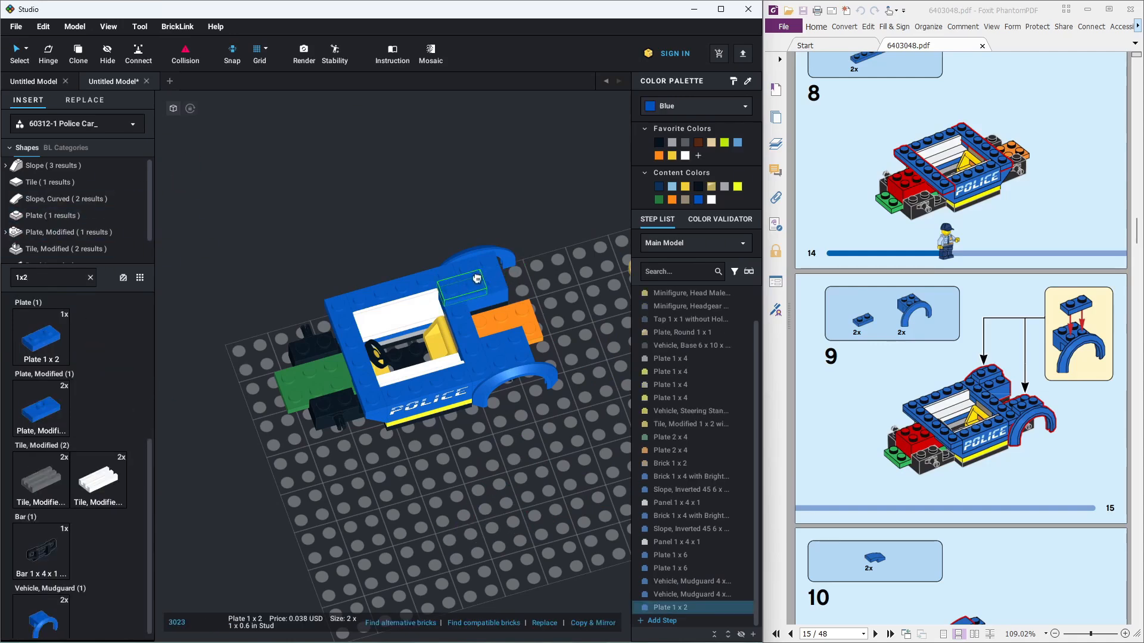
pyautogui.click(486, 257)
pyautogui.click(43, 338)
pyautogui.click(511, 353)
pyautogui.press('Escape')
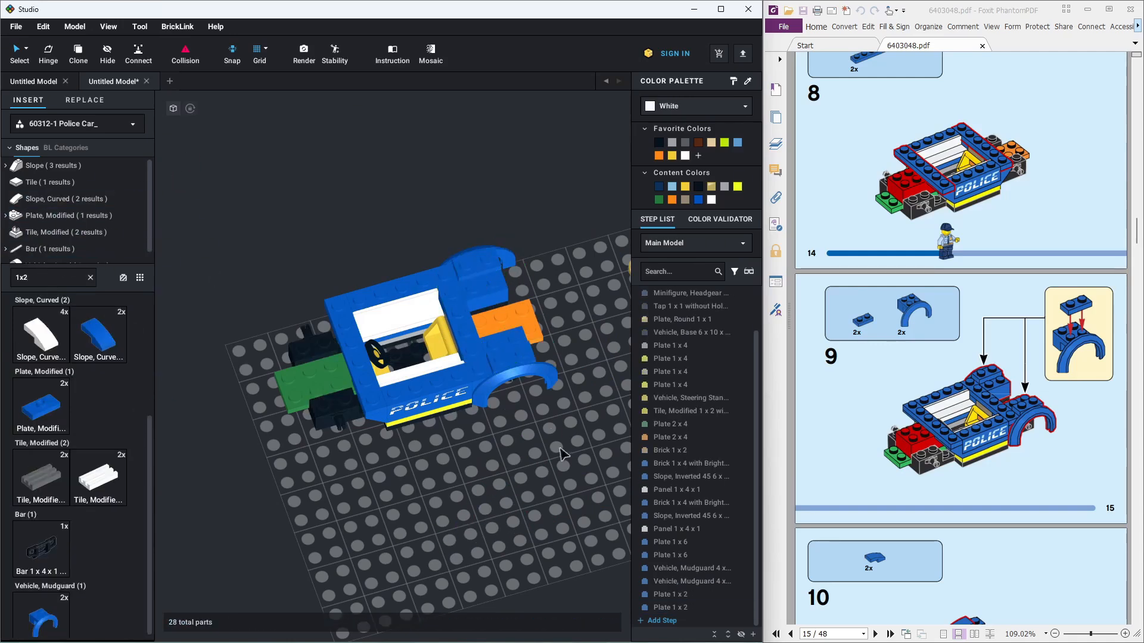
# Place a blue Slope, Curved 2 x 1 against the Plate 1 x 2 on each side of the car's rear, as in instruction step 10
pyautogui.moveTo(559, 448); pyautogui.dragTo(590, 448, button='right')
pyautogui.scroll(-3, 1047, 347)
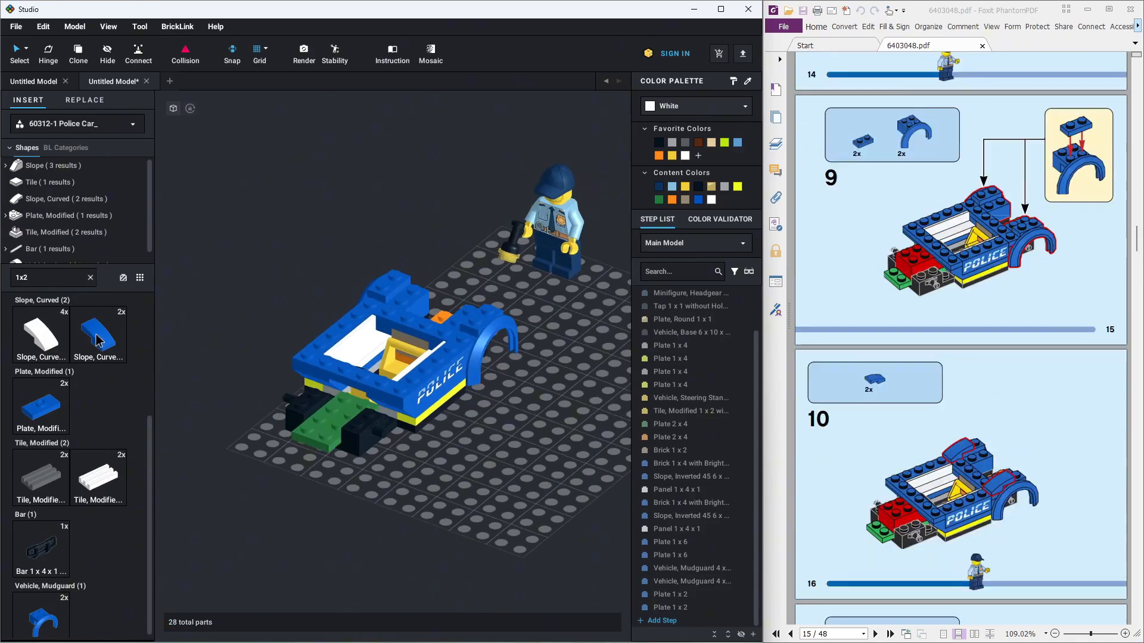
pyautogui.click(96, 335)
pyautogui.click(382, 297)
pyautogui.click(92, 330)
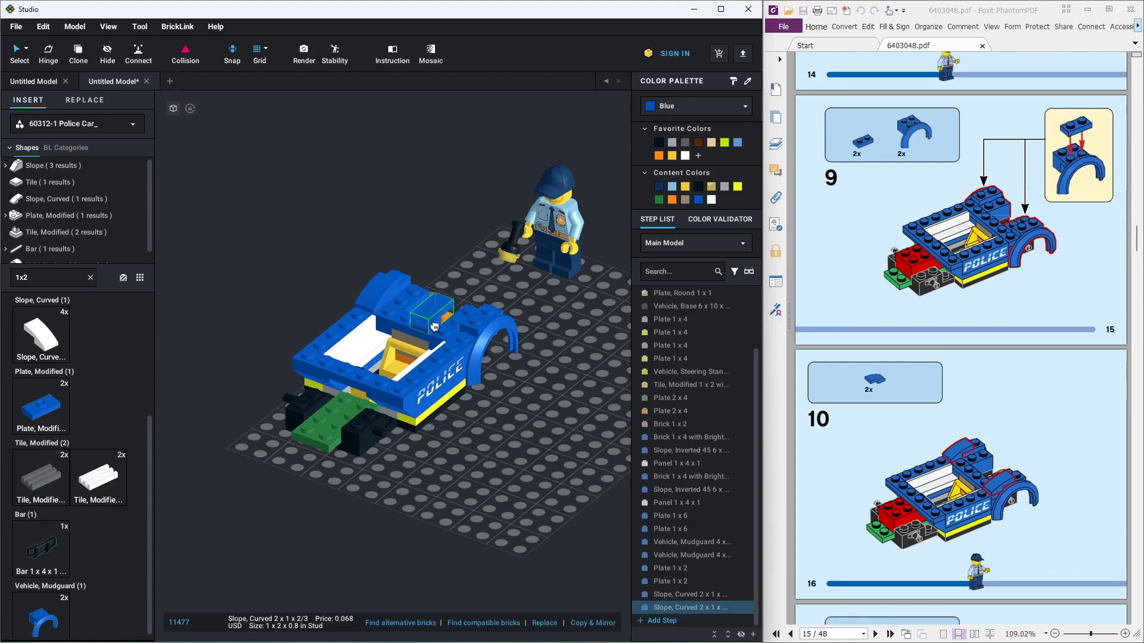
pyautogui.click(435, 325)
pyautogui.press('Escape')
pyautogui.scroll(-5, 962, 497)
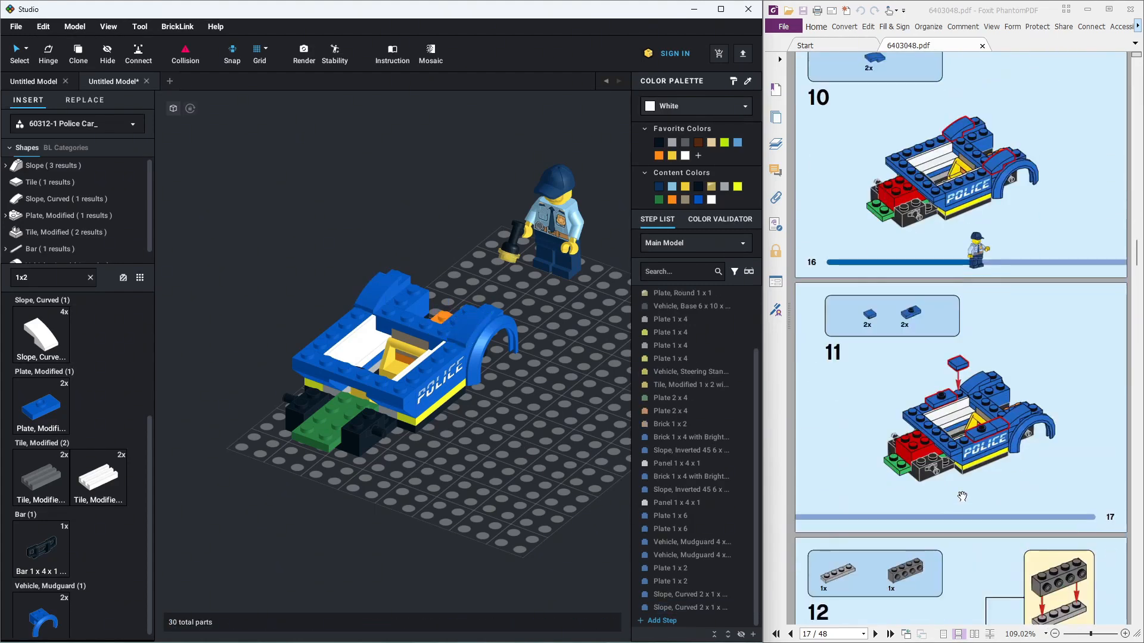
# Place a blue Plate, Modified 1 x 2 and a blue Tile 1 x 1 on each side of the car, as in instruction step 11
pyautogui.moveTo(42, 417); pyautogui.dragTo(350, 326)
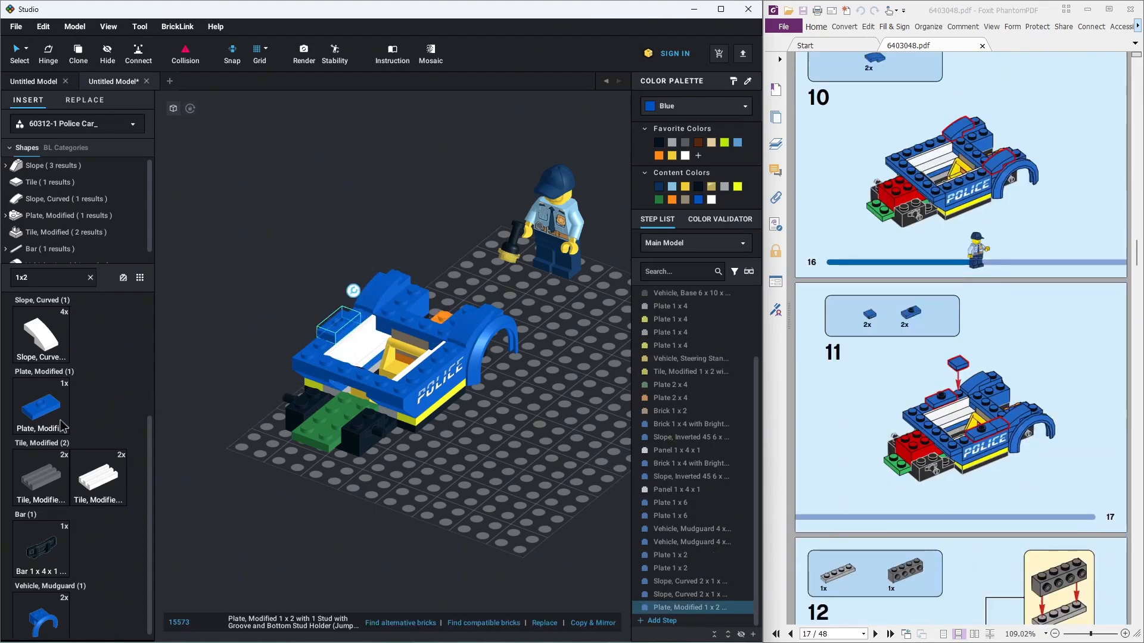
pyautogui.moveTo(58, 419); pyautogui.dragTo(437, 367)
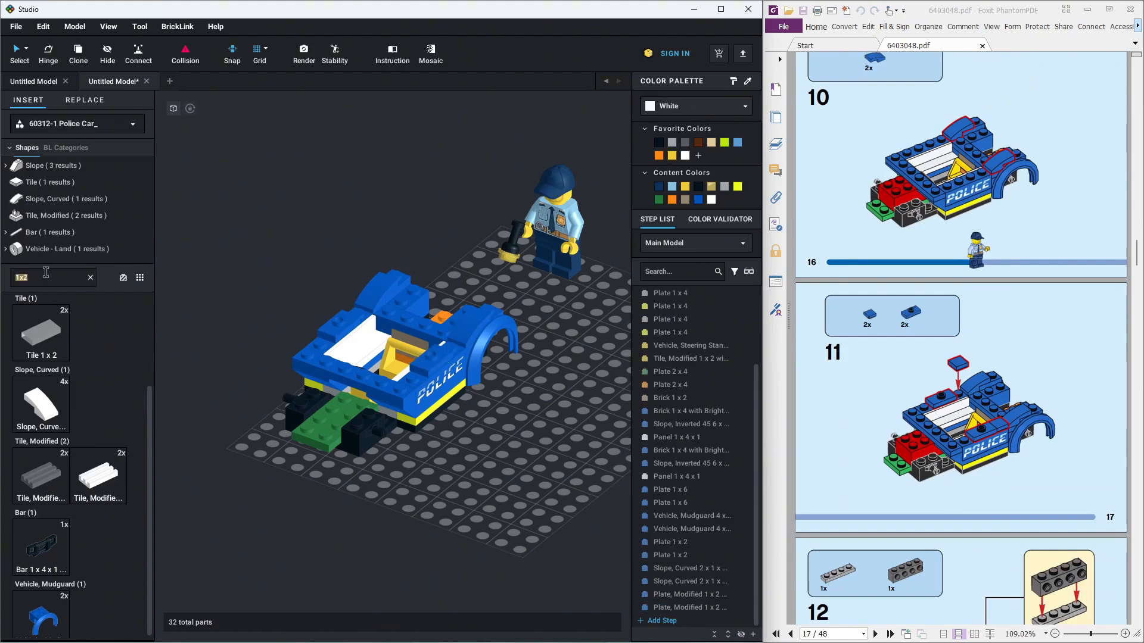
pyautogui.write('1x1')
pyautogui.click(45, 405)
pyautogui.moveTo(506, 476); pyautogui.dragTo(470, 506, button='right')
pyautogui.click(395, 289)
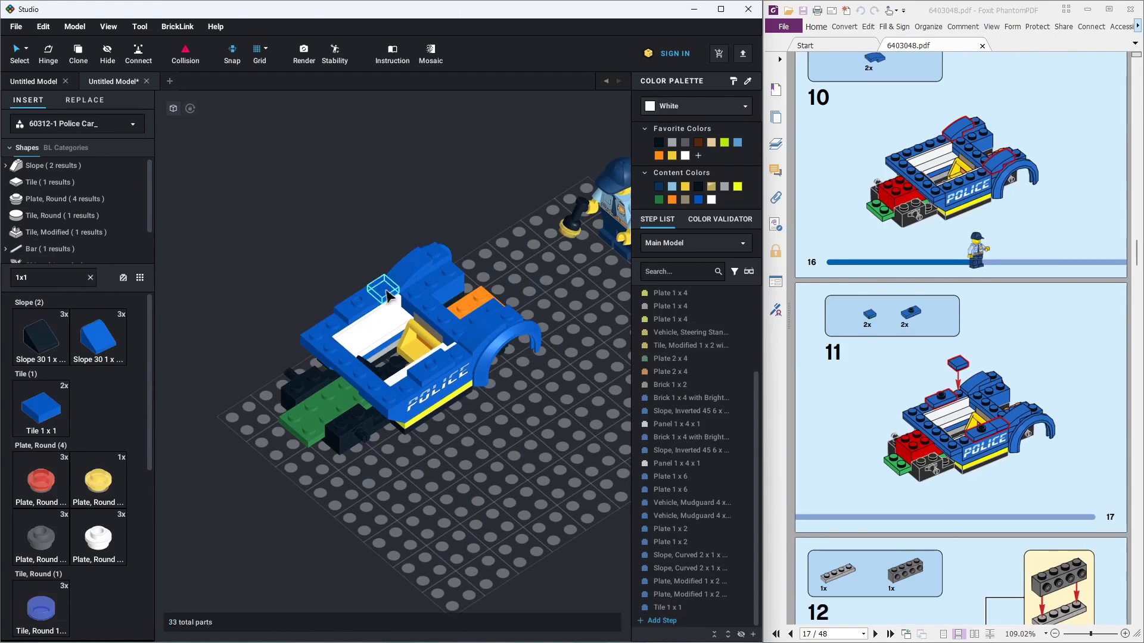
pyautogui.click(53, 416)
pyautogui.click(469, 354)
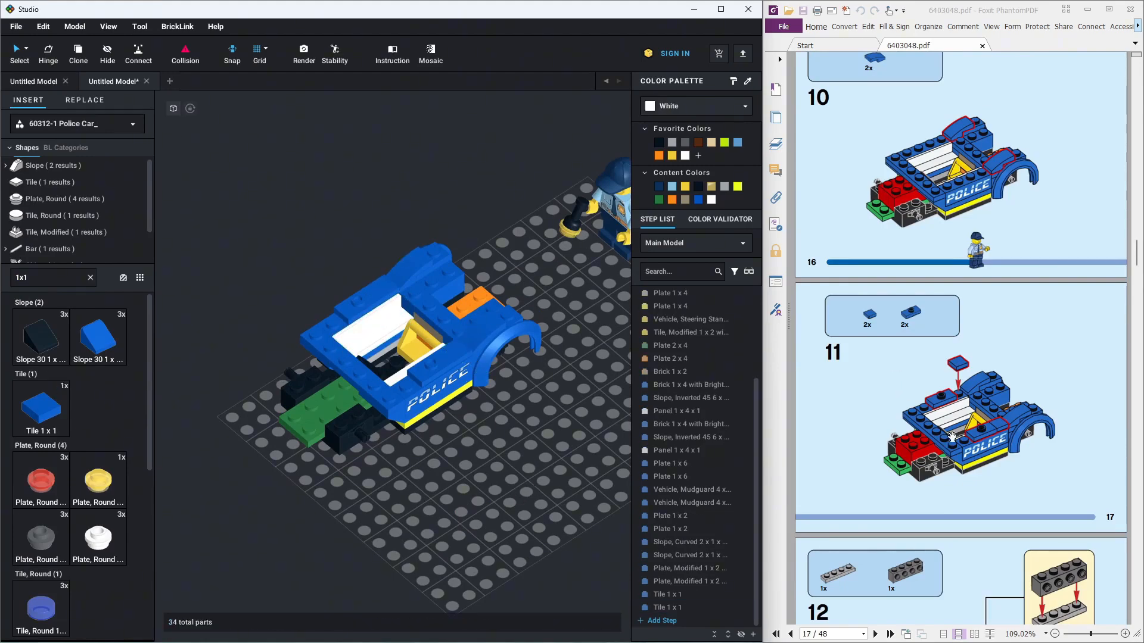
# Search for "1x4" and stack a light bluish gray Plate 1 x 4 and a dark bluish gray Brick, Modified 1 x 4 on the car's rear
pyautogui.scroll(-8, 940, 461)
pyautogui.moveTo(547, 437); pyautogui.dragTo(501, 434, button='right')
pyautogui.click(70, 278)
pyautogui.write('1x4')
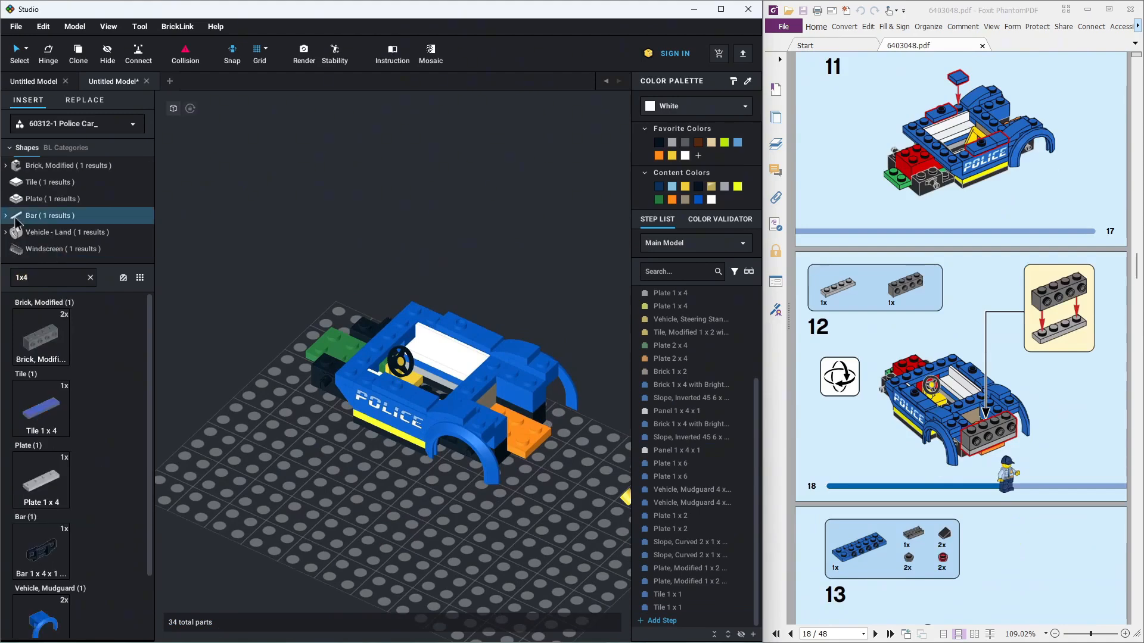
pyautogui.scroll(-2, 139, 442)
pyautogui.click(539, 429)
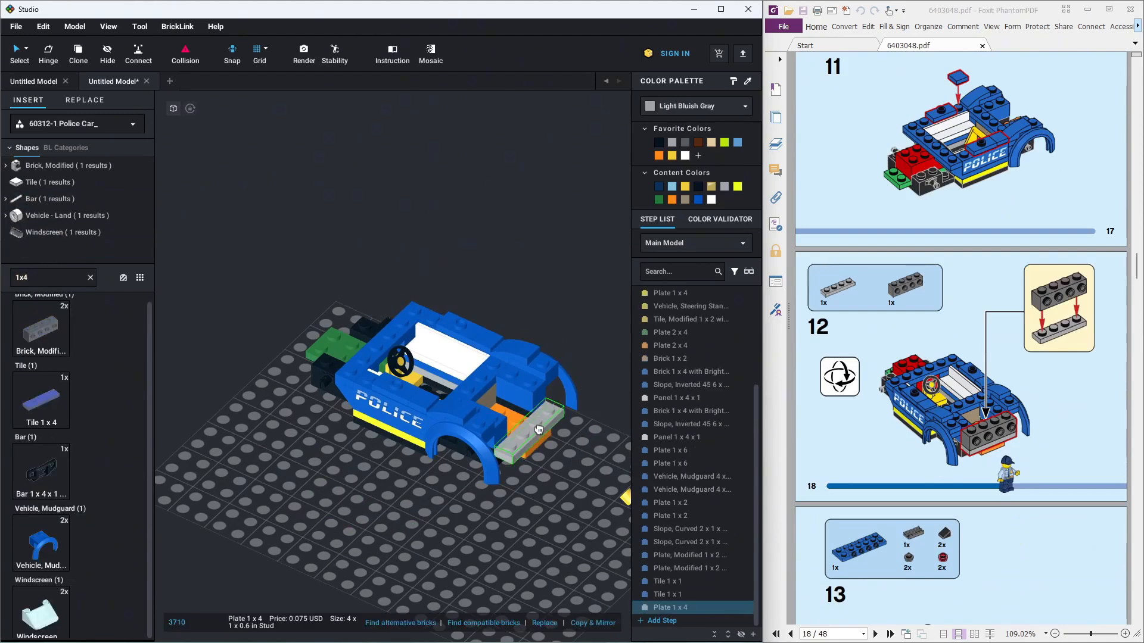
pyautogui.scroll(1, 146, 429)
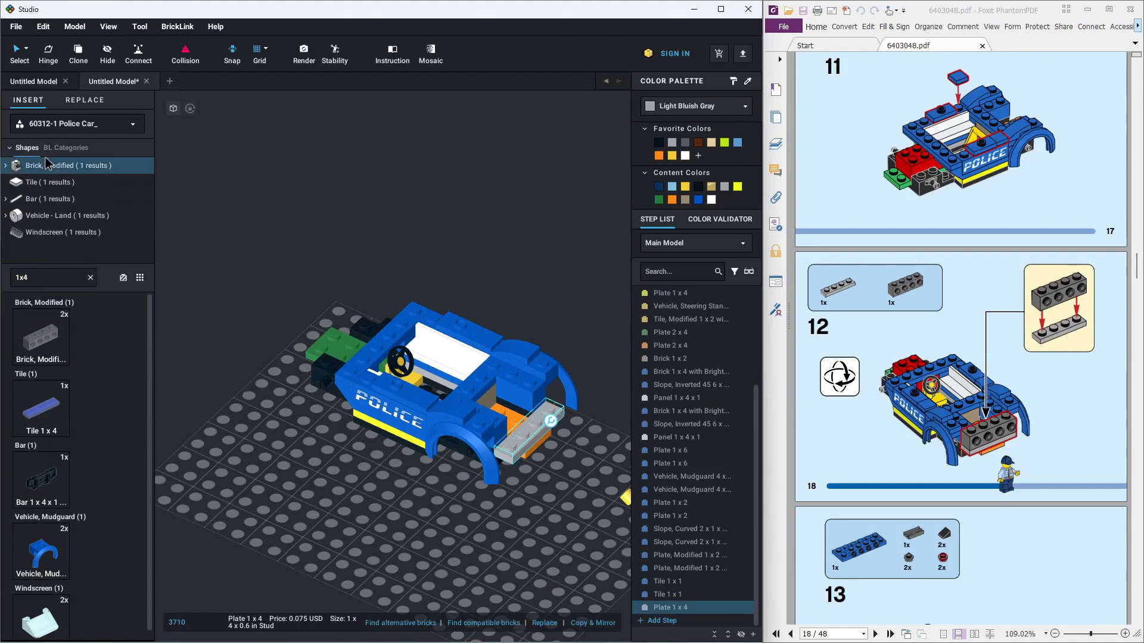
pyautogui.click(40, 330)
pyautogui.click(542, 424)
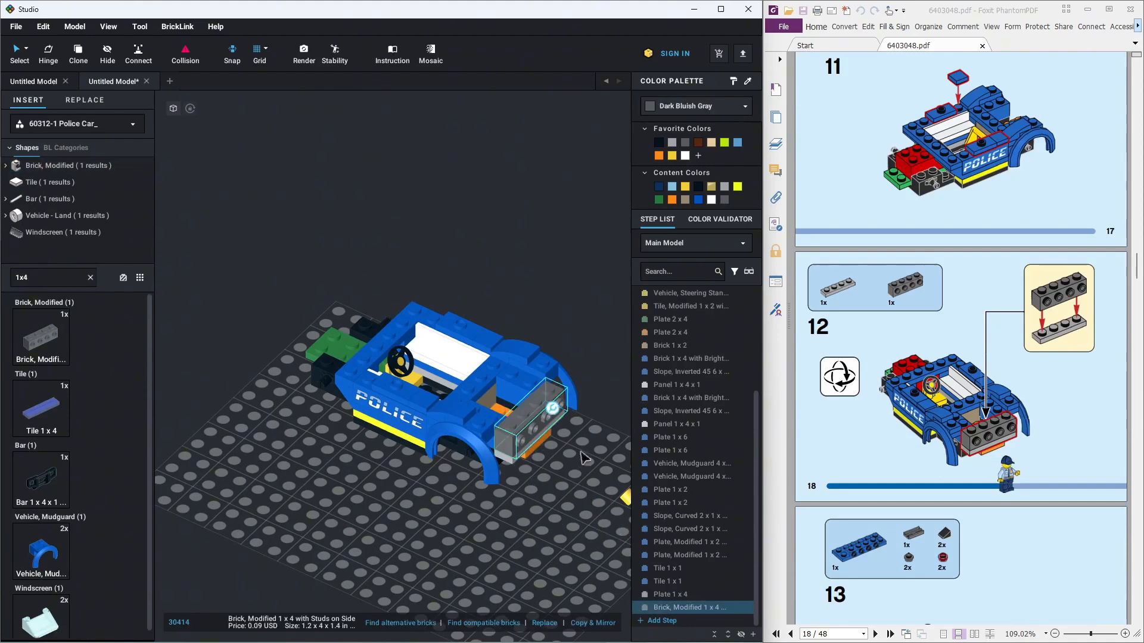
# Search the palette for "2x6" and place the blue Plate, Modified 2 x 6, rotated, on the baseplate beside the car for instruction step 13
pyautogui.scroll(-5, 941, 623)
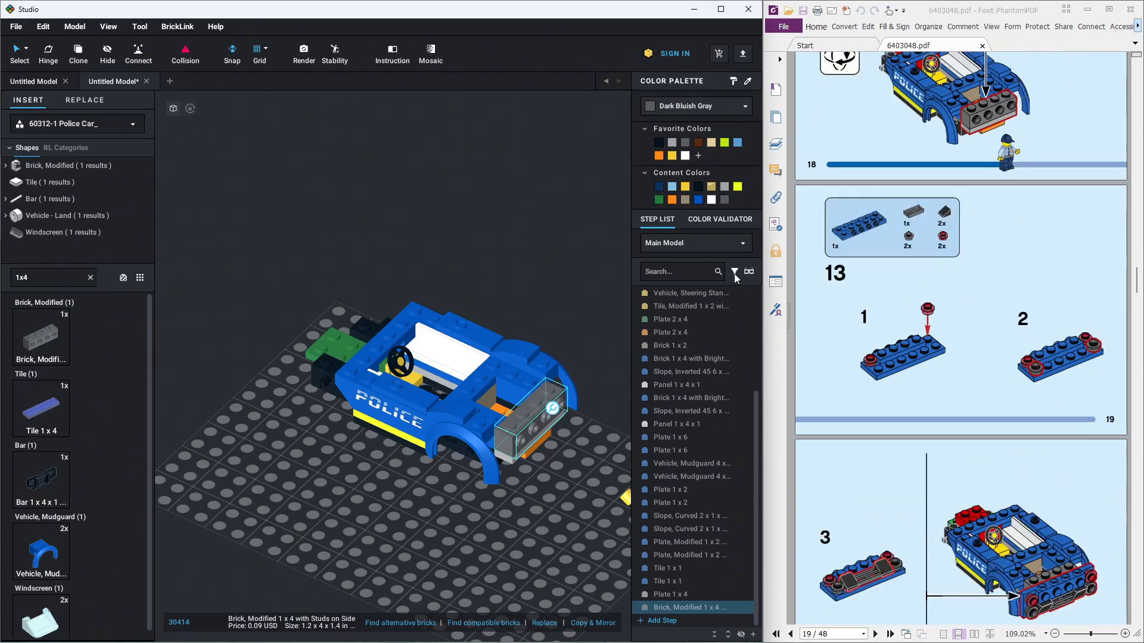
pyautogui.write('2x6')
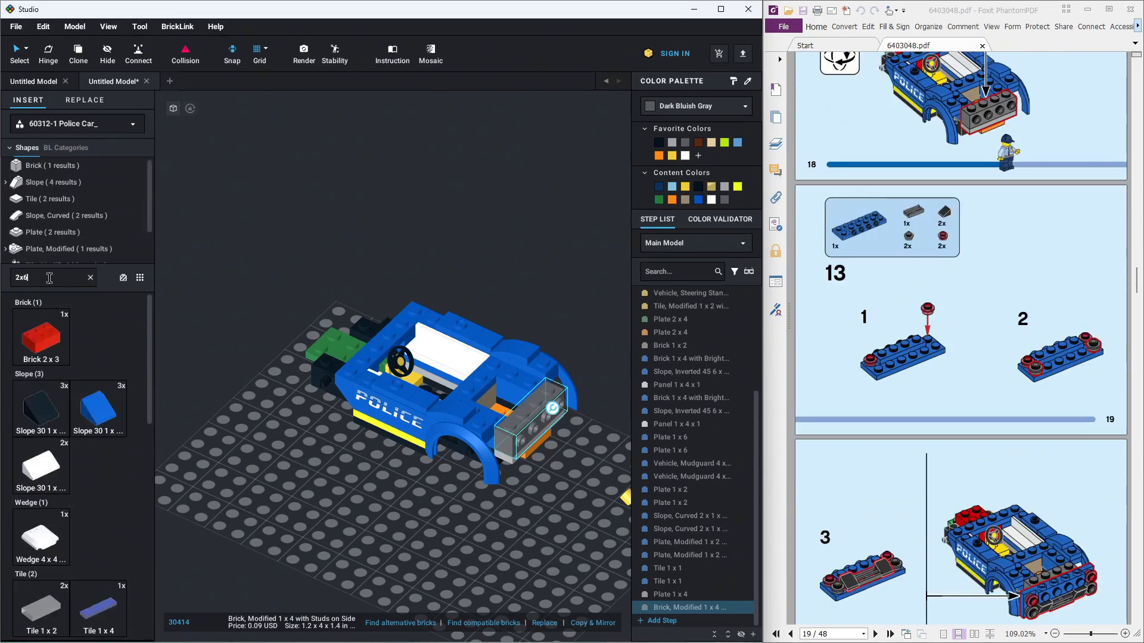
pyautogui.click(40, 337)
pyautogui.press('Right')
pyautogui.press('Right')
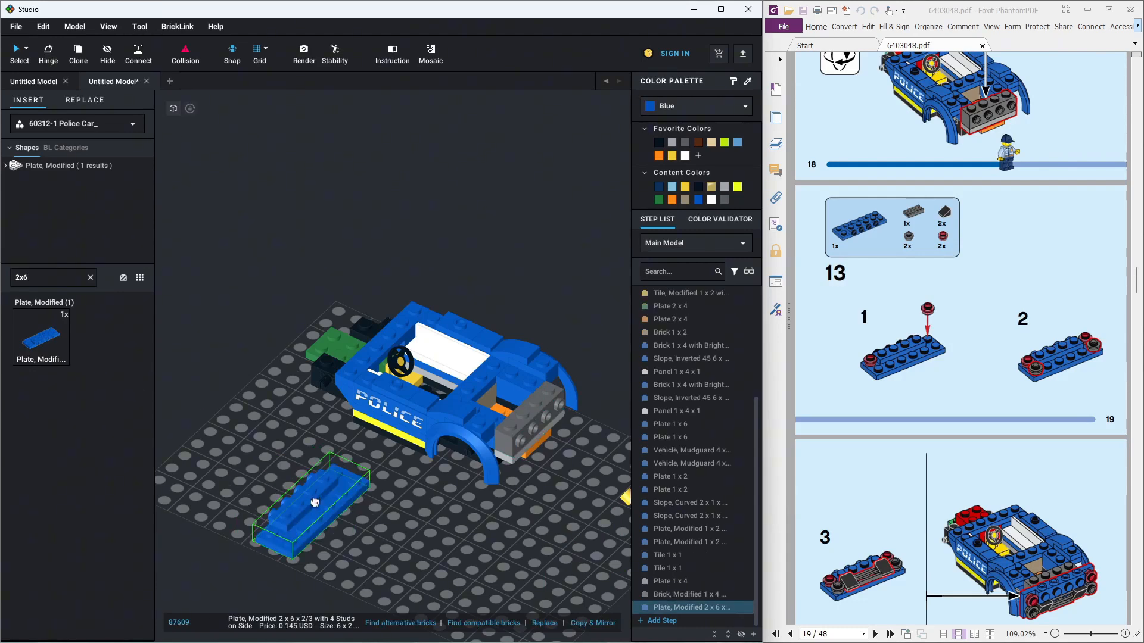
pyautogui.click(314, 503)
# Search for "1x1" and place a trans-red and a dark bluish gray round 1 x 1 plate at each end of the 2 x 6 plate
pyautogui.write('1x1')
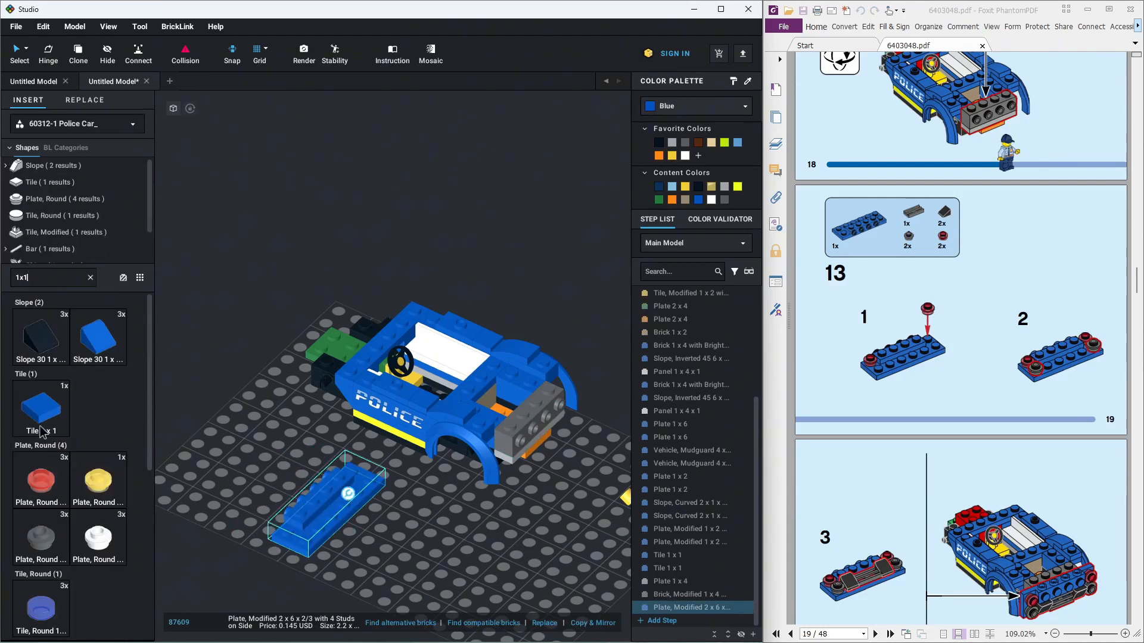
pyautogui.click(41, 480)
pyautogui.click(286, 525)
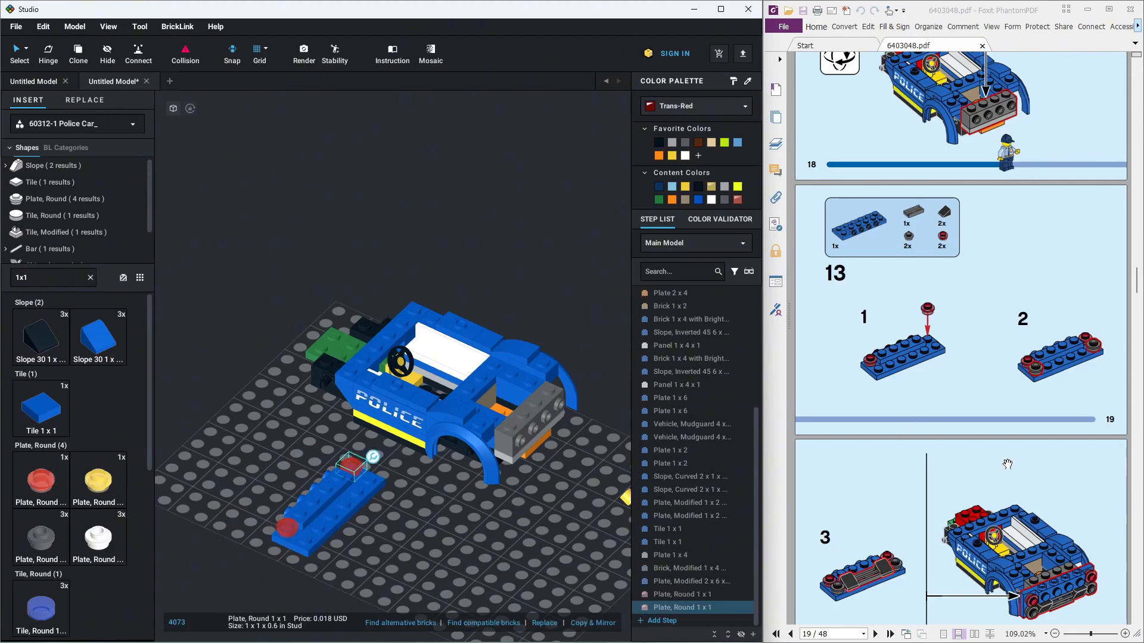
pyautogui.click(40, 538)
pyautogui.click(305, 534)
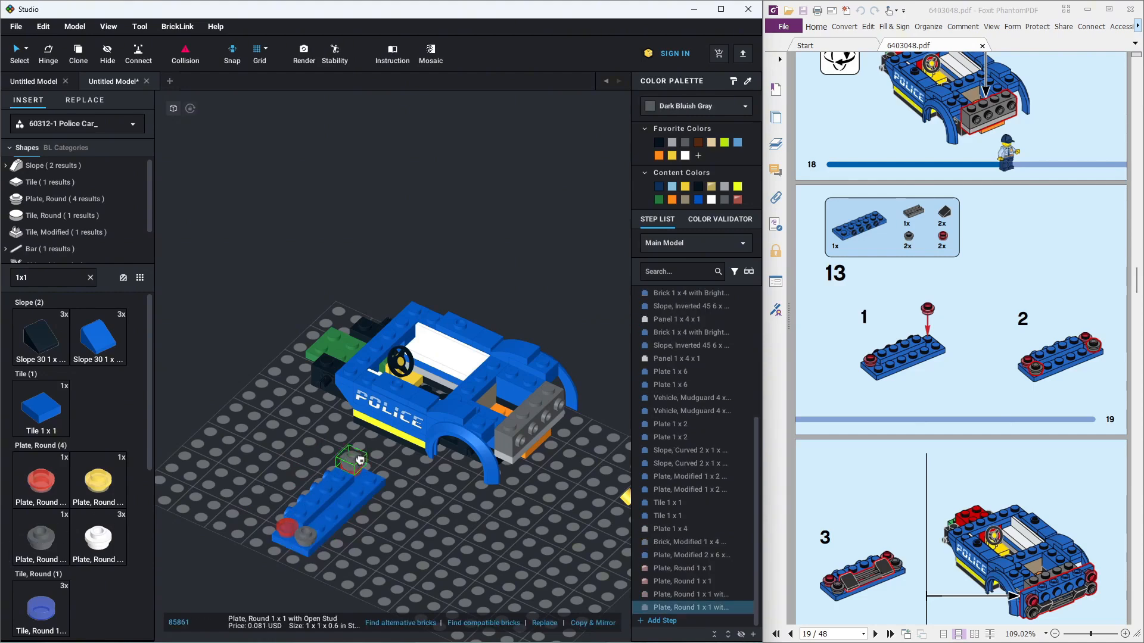
pyautogui.click(369, 475)
# Place two black Slope 30 1 x 1 x 2/3 pieces on the 2 x 6 plate, inside the dark gray round plates
pyautogui.scroll(-3, 880, 564)
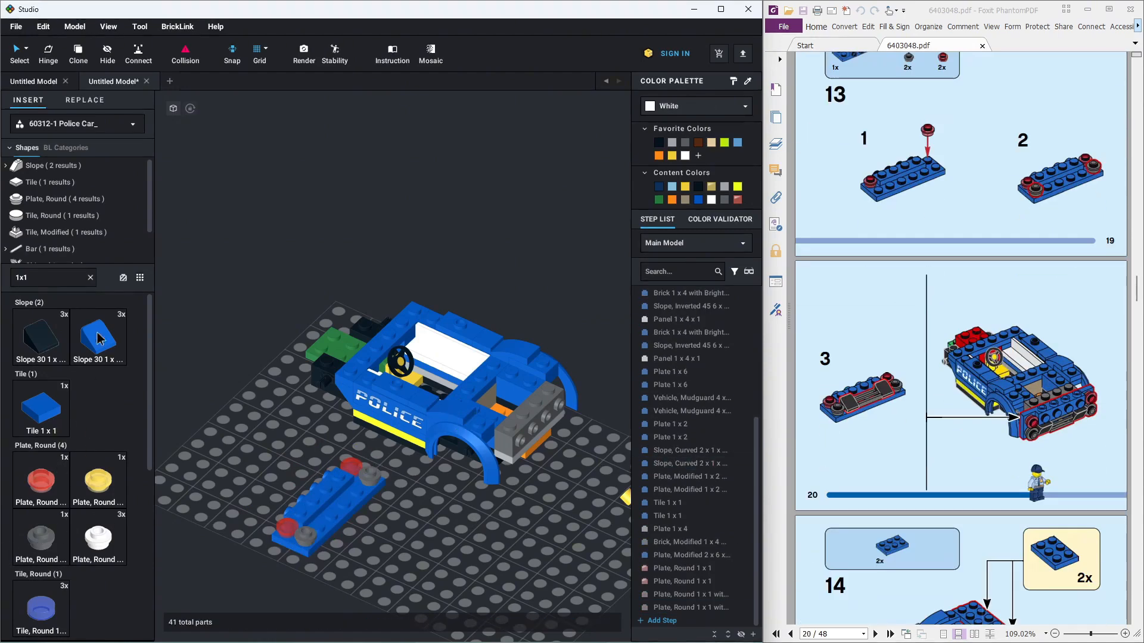
pyautogui.click(40, 336)
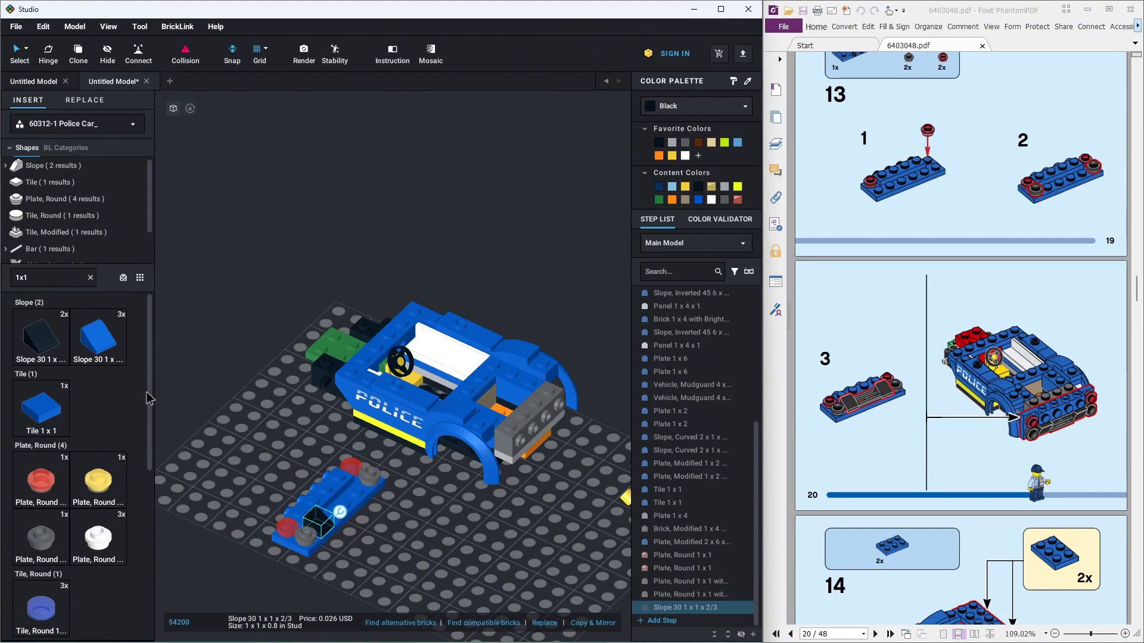
pyautogui.click(319, 522)
pyautogui.click(358, 486)
pyautogui.press('Escape')
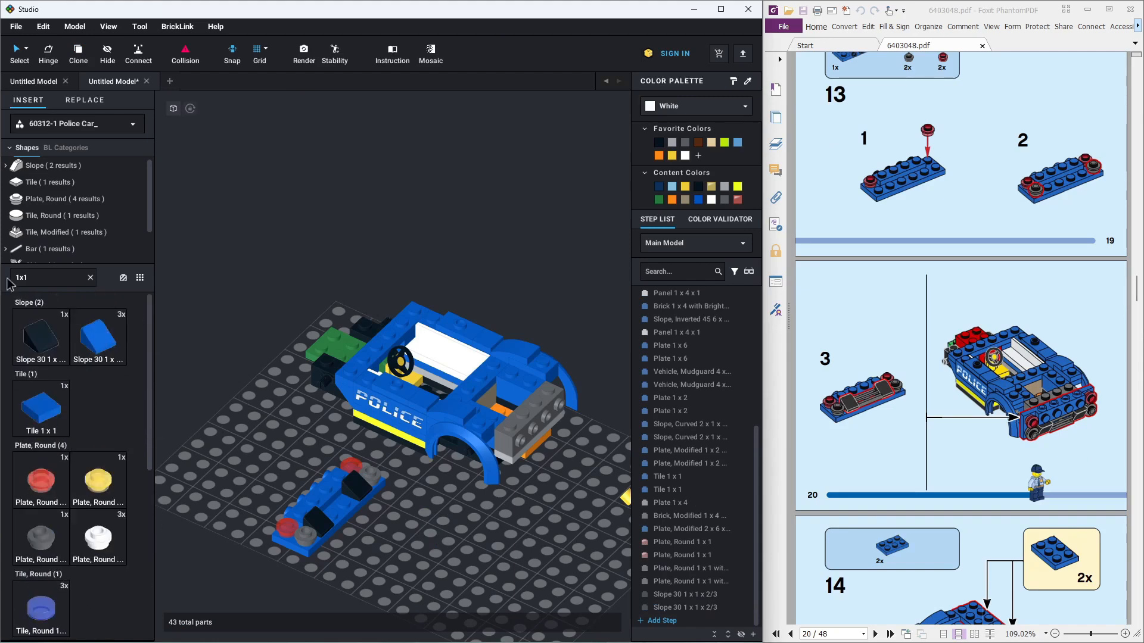
# Clear the palette search and place the dark bluish gray 1 x 2 grille tile between the two black slopes
pyautogui.click(76, 219)
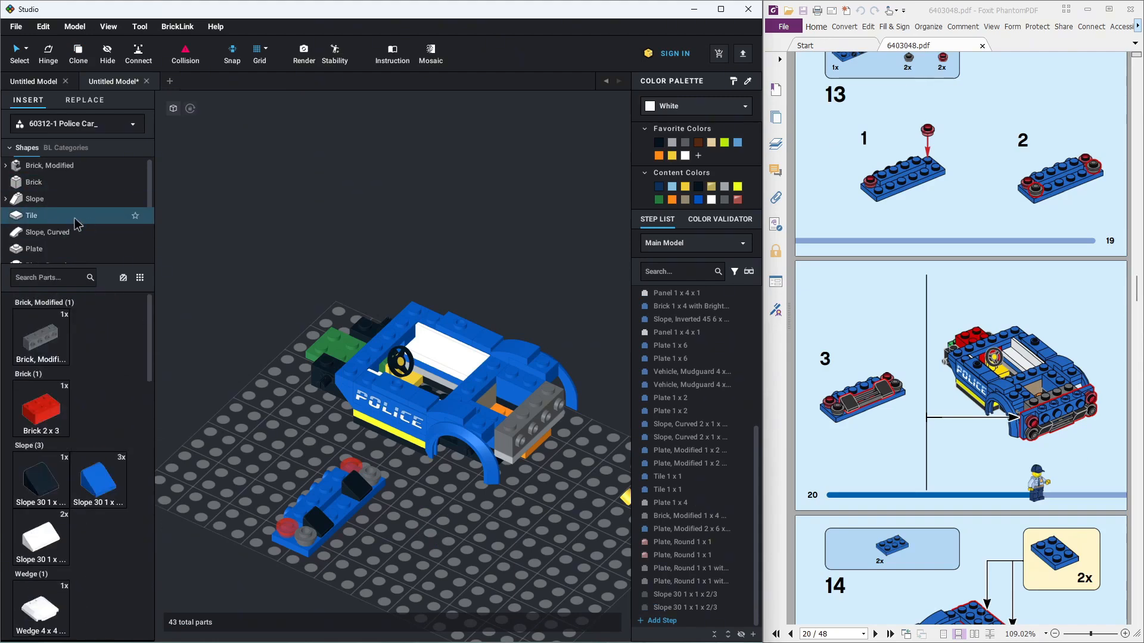
pyautogui.moveTo(150, 408); pyautogui.dragTo(150, 518)
pyautogui.moveTo(107, 456); pyautogui.dragTo(400, 535)
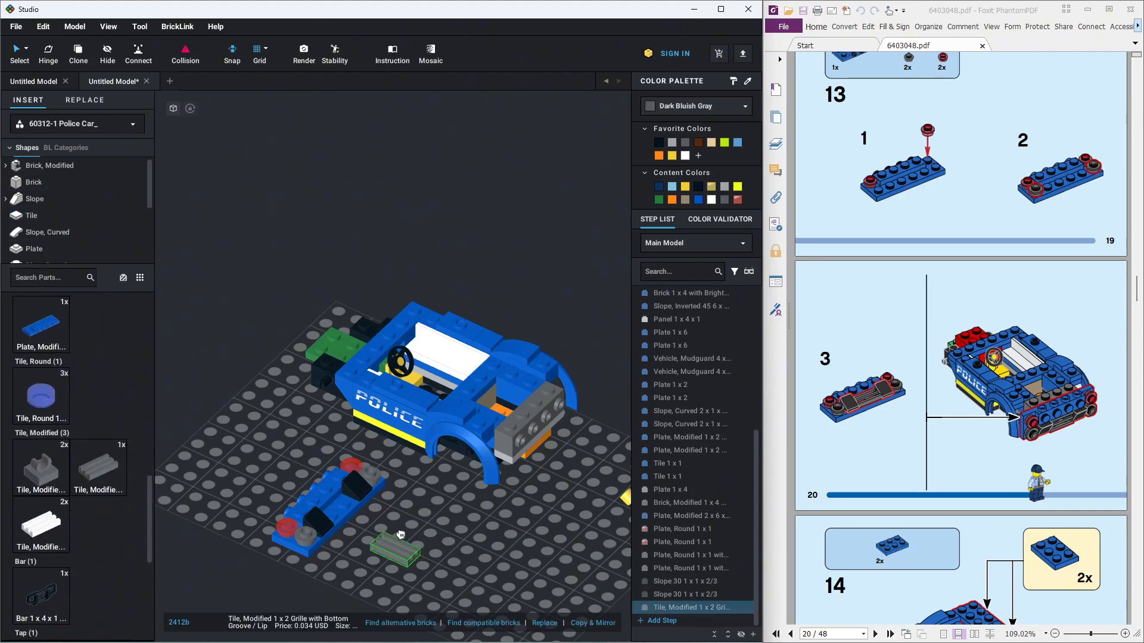
pyautogui.click(417, 521)
# Select the whole 2 x 6 bumper assembly and attach it to the side studs at the car's rear
pyautogui.scroll(-3, 922, 516)
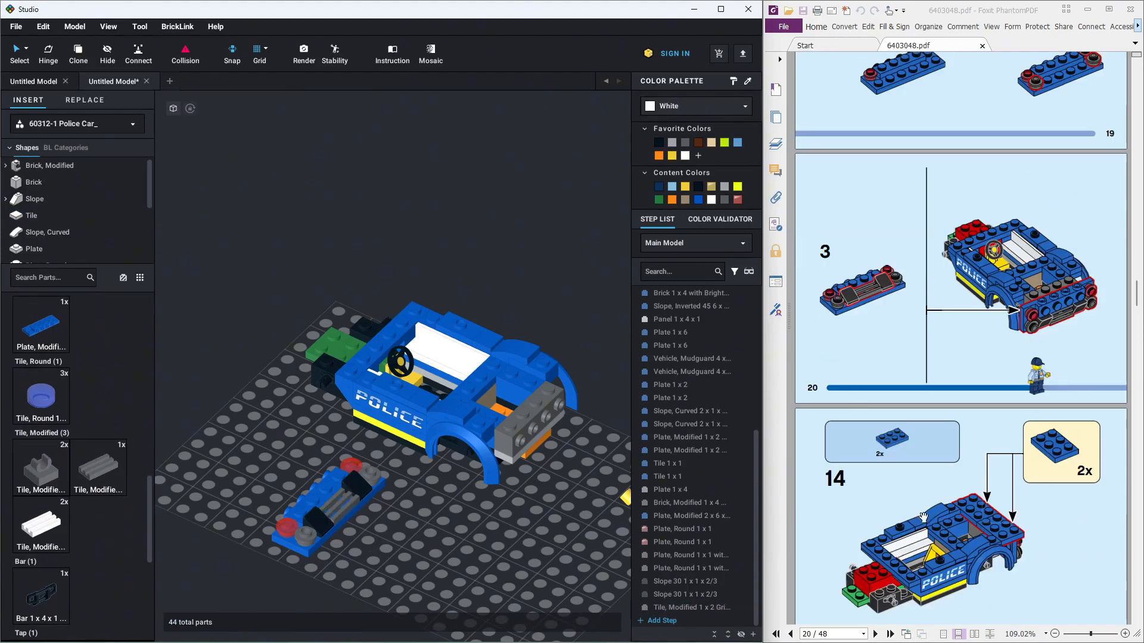
pyautogui.moveTo(386, 561); pyautogui.dragTo(346, 556, button='right')
pyautogui.moveTo(335, 494); pyautogui.dragTo(196, 439)
pyautogui.moveTo(250, 471); pyautogui.dragTo(498, 469)
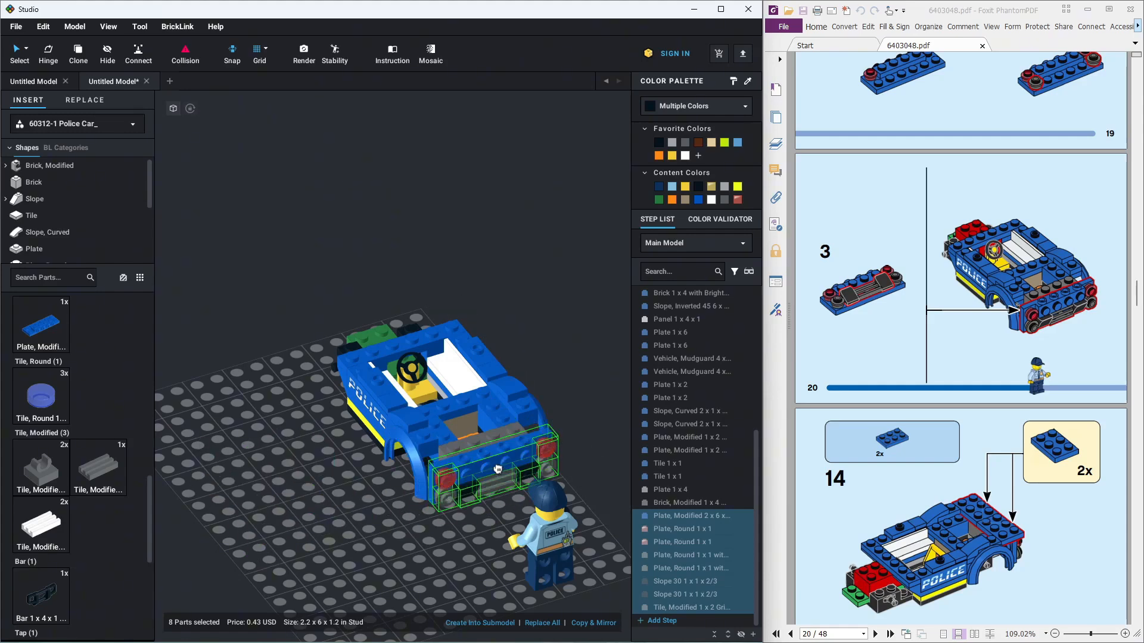
pyautogui.click(326, 513)
pyautogui.moveTo(326, 513); pyautogui.dragTo(356, 491, button='right')
# Search for "2x3", place a blue Plate 2 x 3 on the car's rear deck and clone it beside the first, as in instruction step 14
pyautogui.scroll(-1, 977, 529)
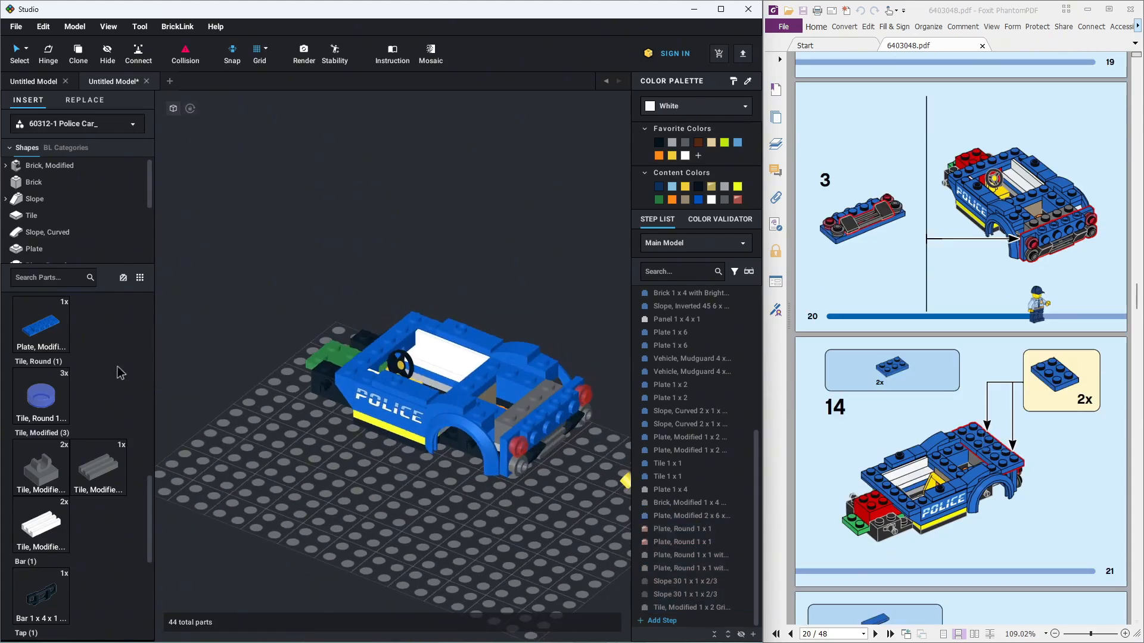
pyautogui.write('2x3')
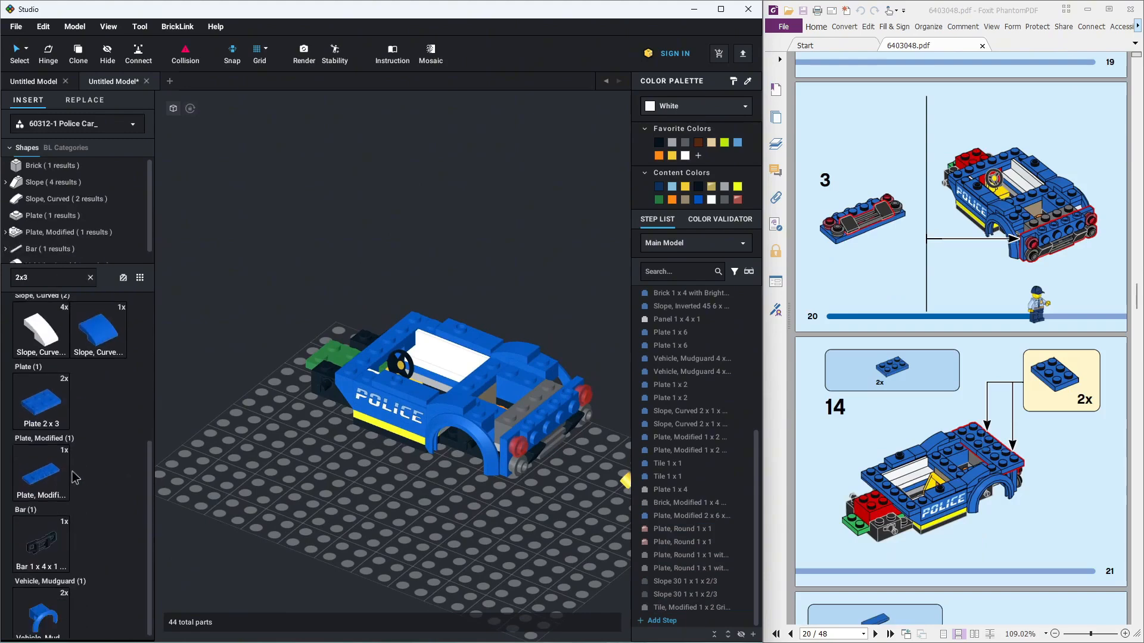
pyautogui.moveTo(41, 394); pyautogui.dragTo(416, 523)
pyautogui.moveTo(416, 523); pyautogui.dragTo(390, 532, button='right')
pyautogui.moveTo(389, 532); pyautogui.dragTo(441, 482)
pyautogui.click(78, 56)
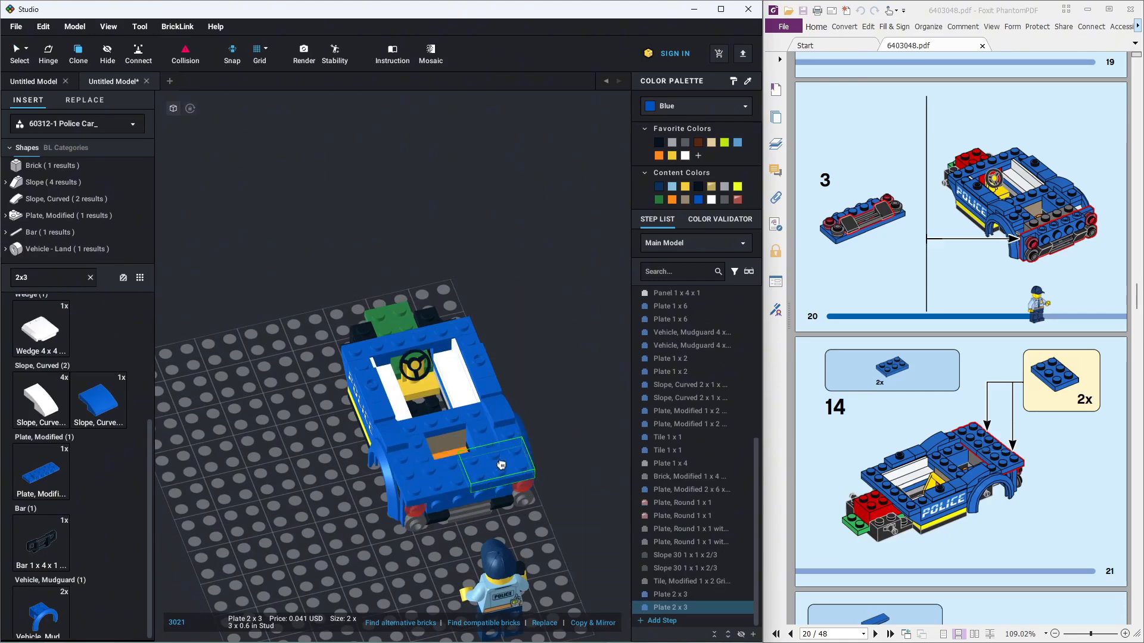
pyautogui.click(503, 463)
pyautogui.press('Escape')
# Search for "1x3", place a blue Tile 1 x 3 along one rear side edge and clone it to the other, as in instruction step 15
pyautogui.moveTo(587, 472); pyautogui.dragTo(602, 492, button='right')
pyautogui.scroll(-5, 846, 452)
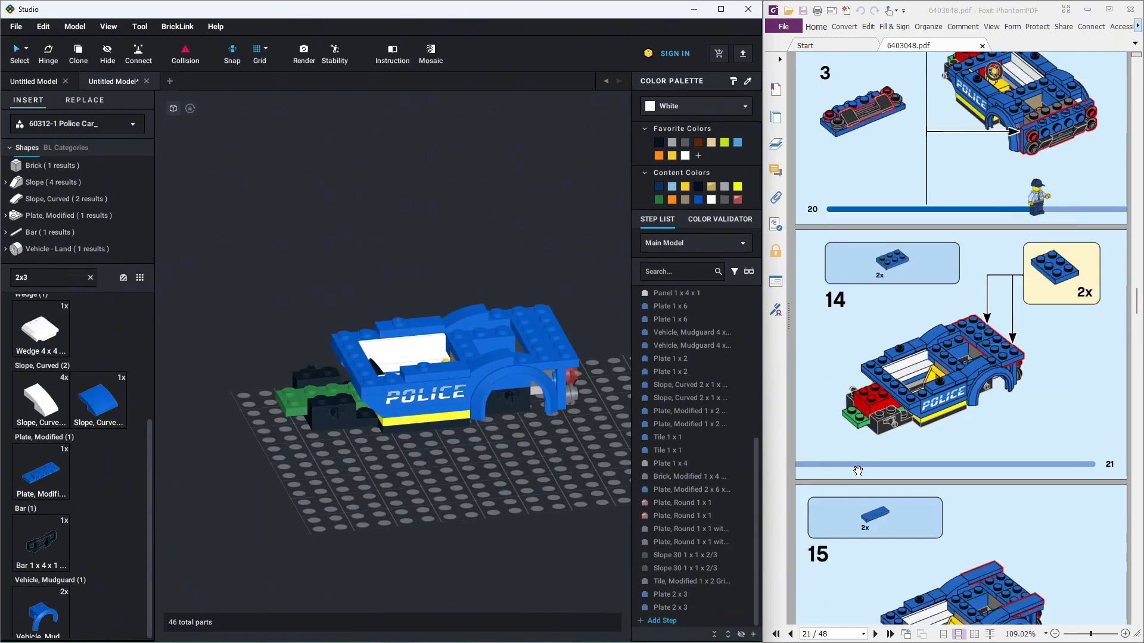
pyautogui.write('1x3')
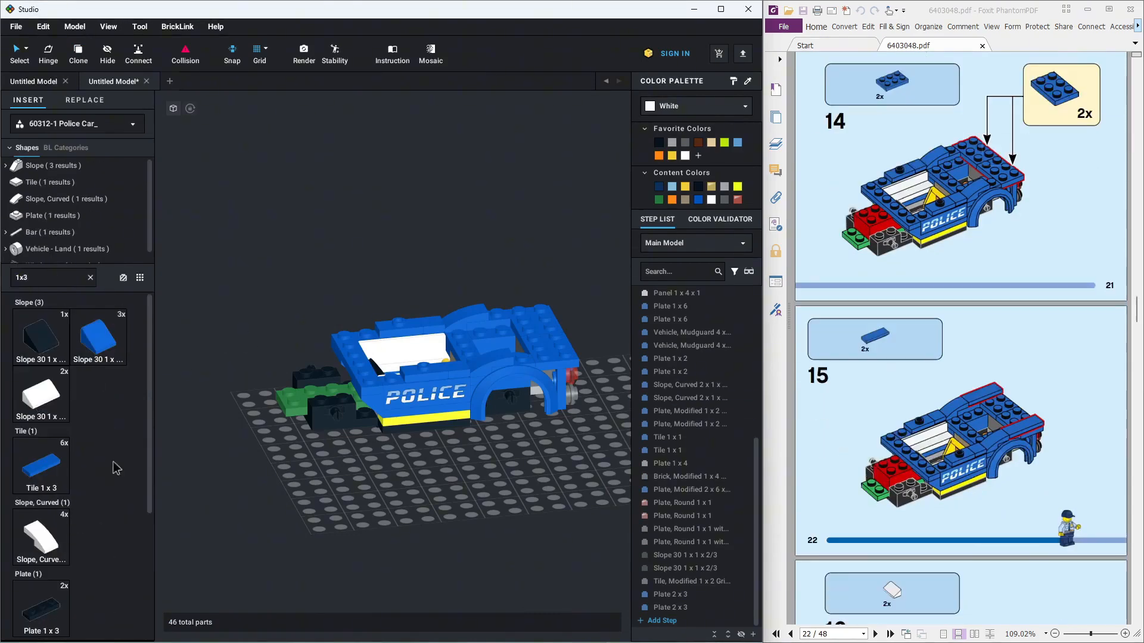
pyautogui.click(38, 470)
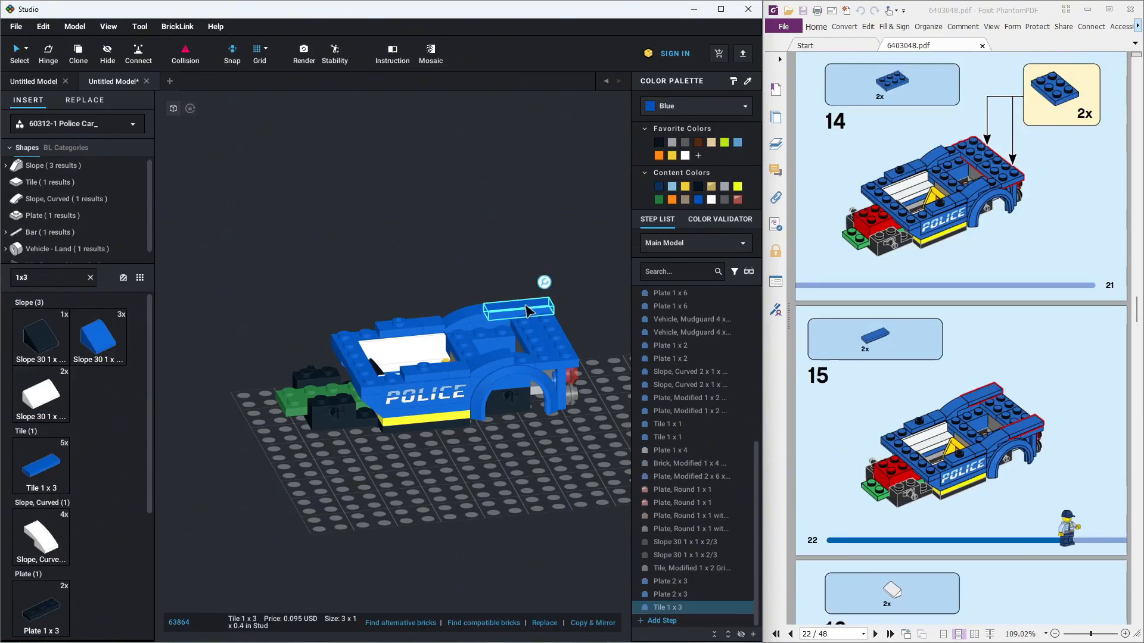
pyautogui.click(82, 56)
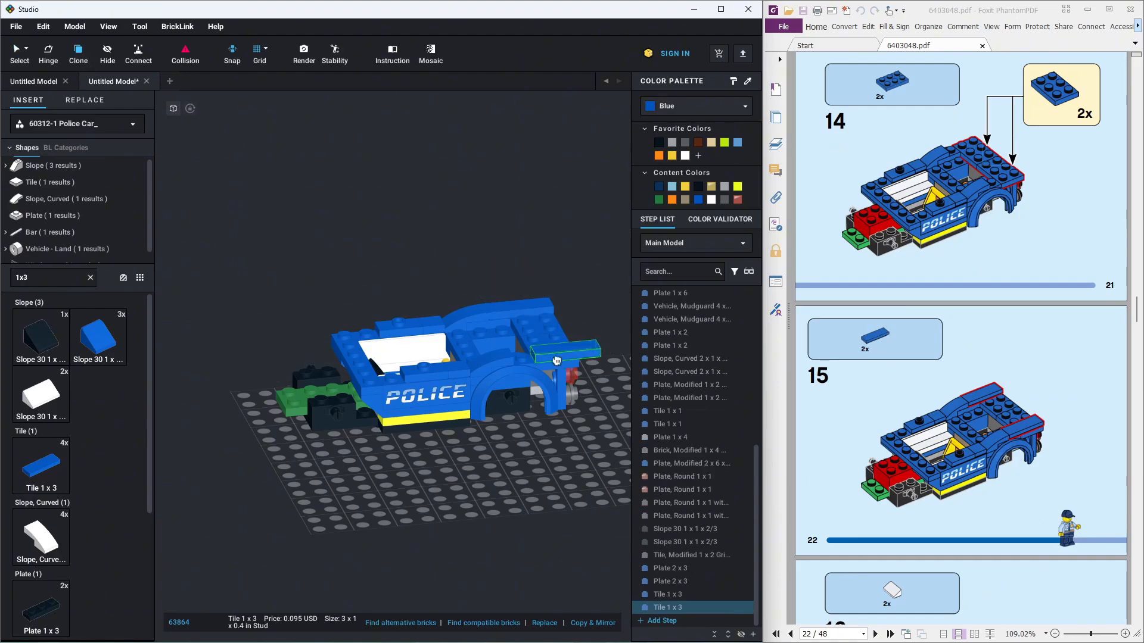
pyautogui.click(544, 360)
pyautogui.press('Escape')
# Place two white Slope 30 1 x 2 x 2/3 pieces side by side across the car's rear edge, as in instruction step 16
pyautogui.rightClick(1043, 433)
pyautogui.click(970, 447)
pyautogui.scroll(-5, 971, 452)
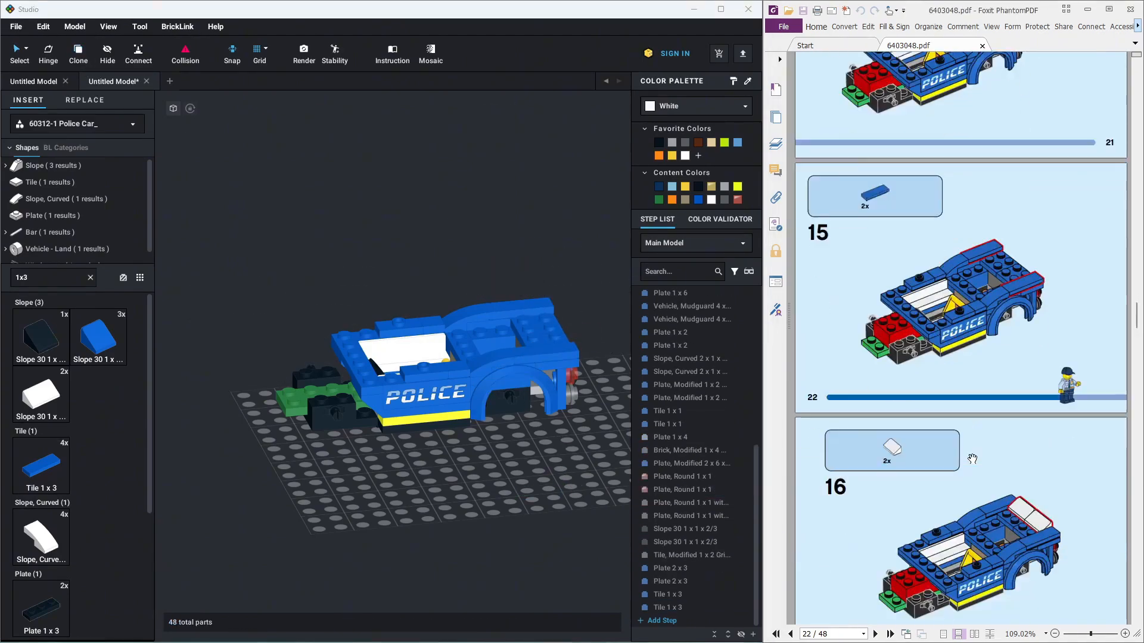
pyautogui.moveTo(519, 477); pyautogui.dragTo(532, 483, button='right')
pyautogui.click(37, 381)
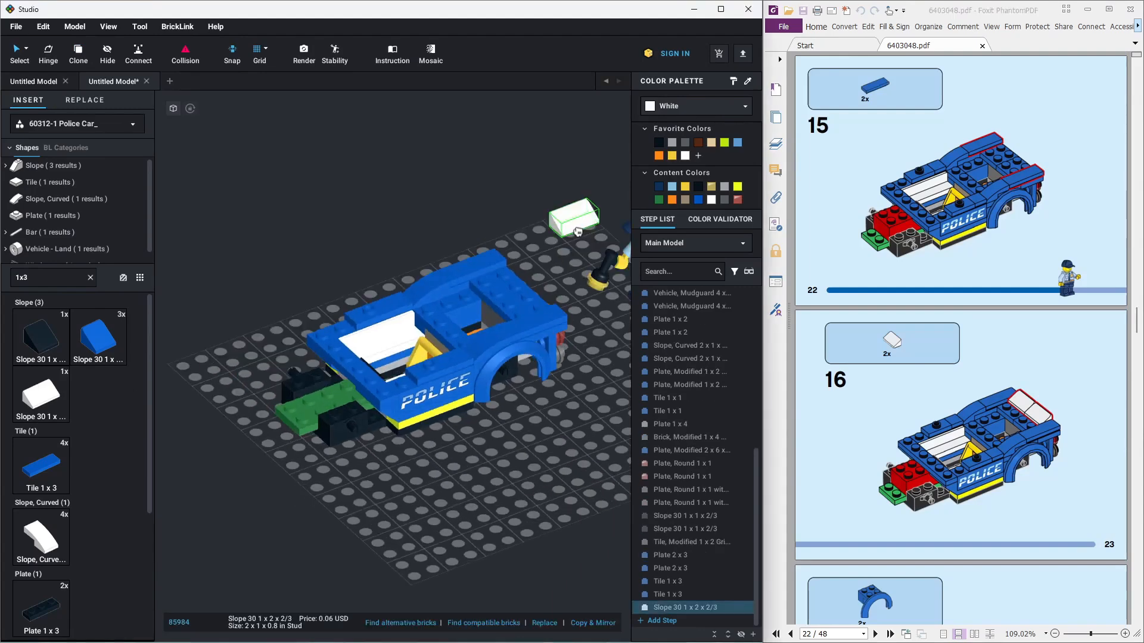
pyautogui.click(507, 276)
pyautogui.click(54, 390)
pyautogui.click(541, 293)
pyautogui.press('Escape')
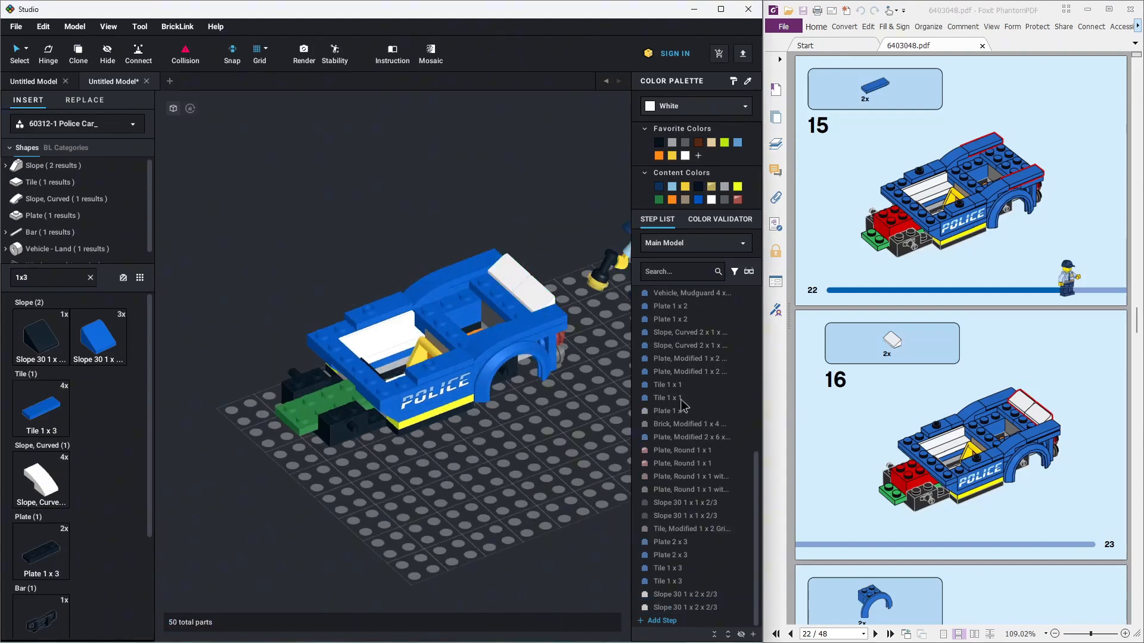
# Place a blue Vehicle, Mudguard on each side of the car's front, as in instruction step 17
pyautogui.scroll(-7, 939, 462)
pyautogui.scroll(-5, 940, 463)
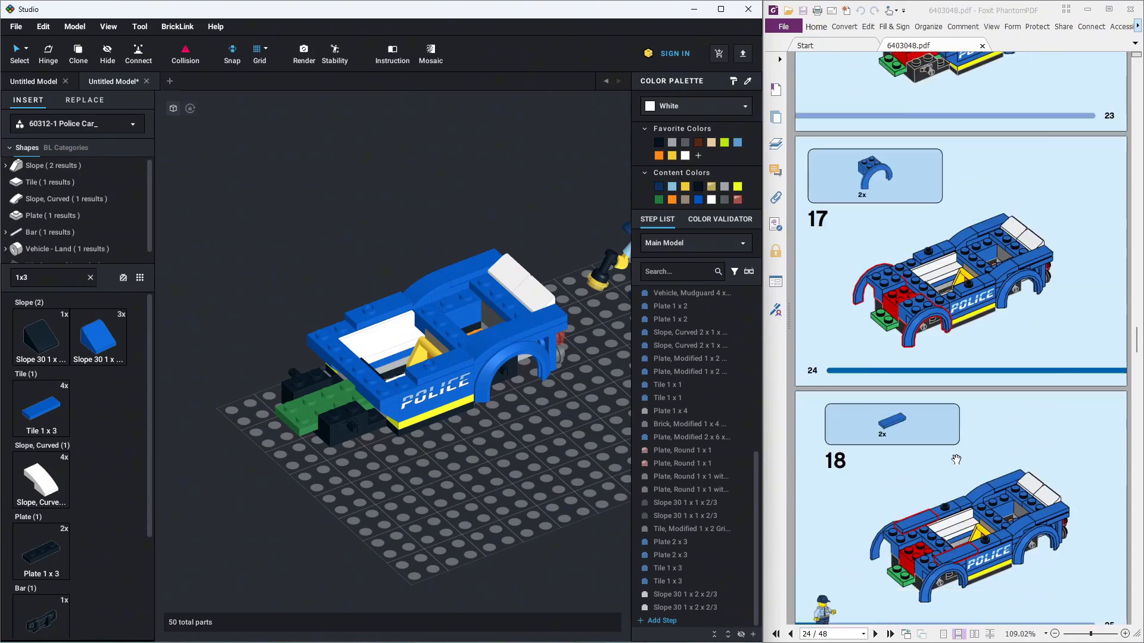
pyautogui.scroll(-3, 150, 570)
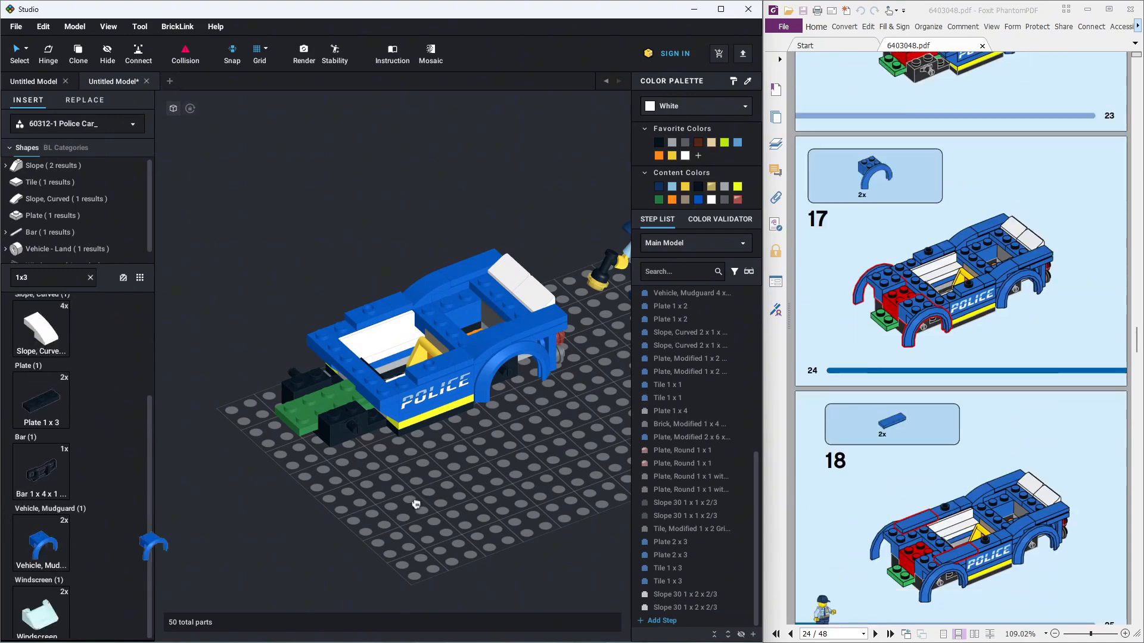
pyautogui.click(356, 400)
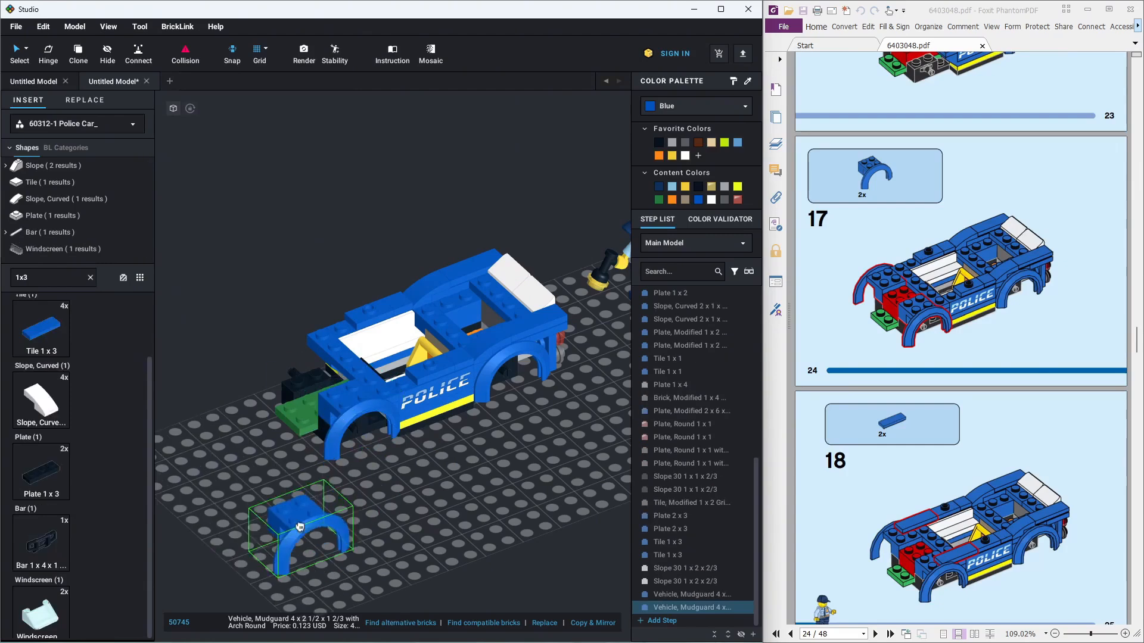
pyautogui.click(296, 356)
# Place a blue Tile 1 x 3 along each side edge of the car's hood, as in instruction step 18
pyautogui.click(40, 328)
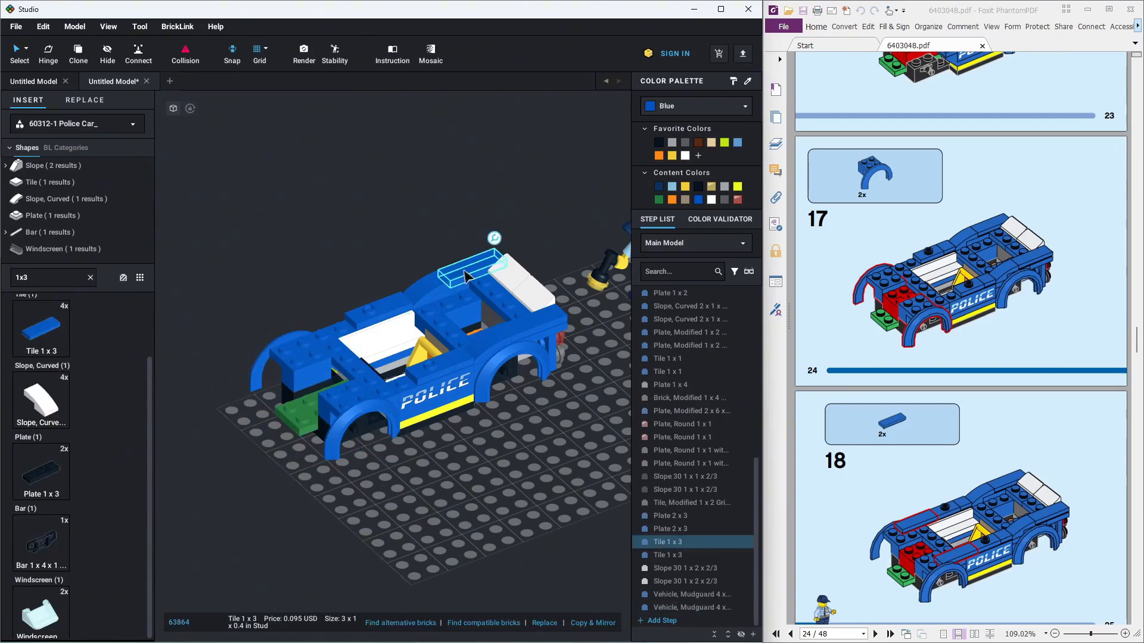
pyautogui.click(327, 345)
pyautogui.click(388, 382)
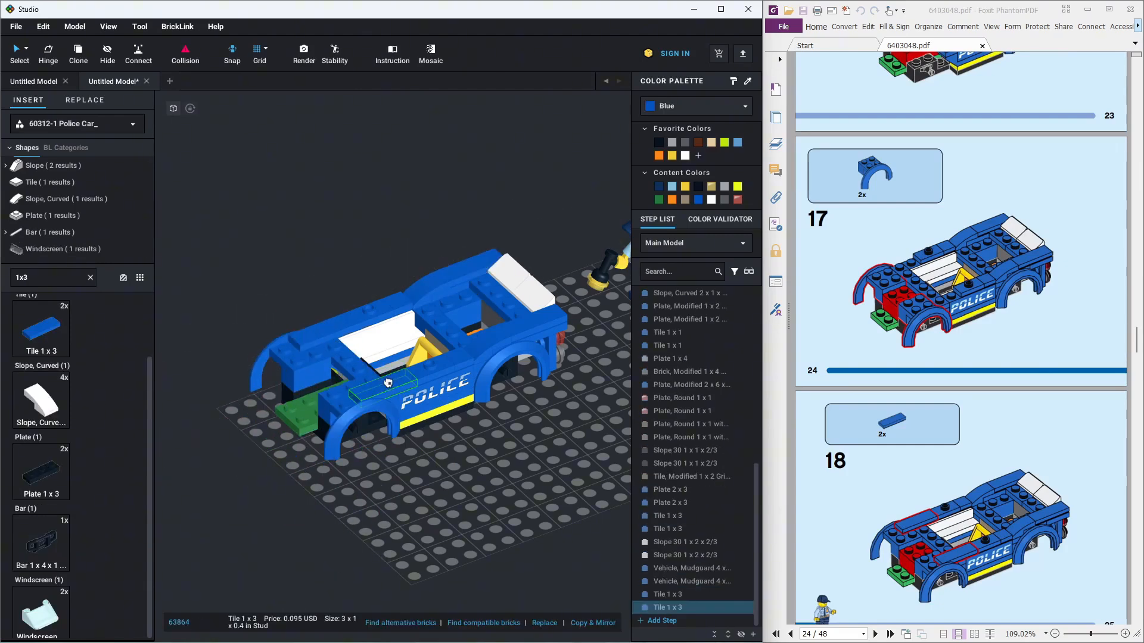
pyautogui.click(534, 481)
# Clear the part search and place the dark bluish gray Brick, Modified 1 x 4 with Studs on Side across the car's front, as in instruction step 19
pyautogui.scroll(-5, 905, 531)
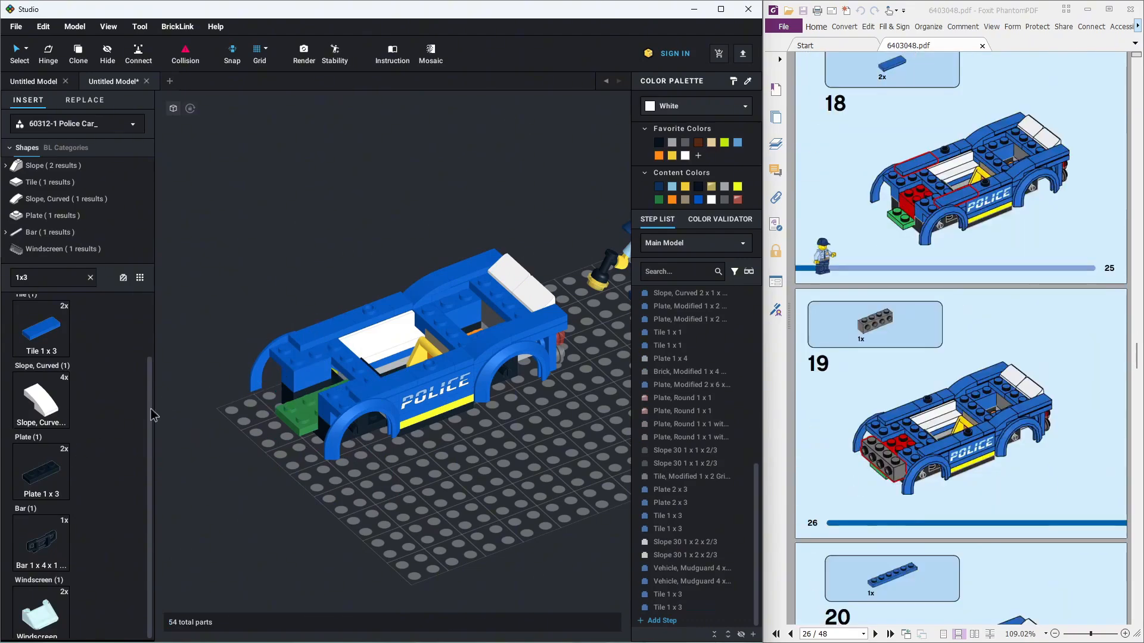
pyautogui.click(90, 278)
pyautogui.click(40, 333)
pyautogui.click(249, 496)
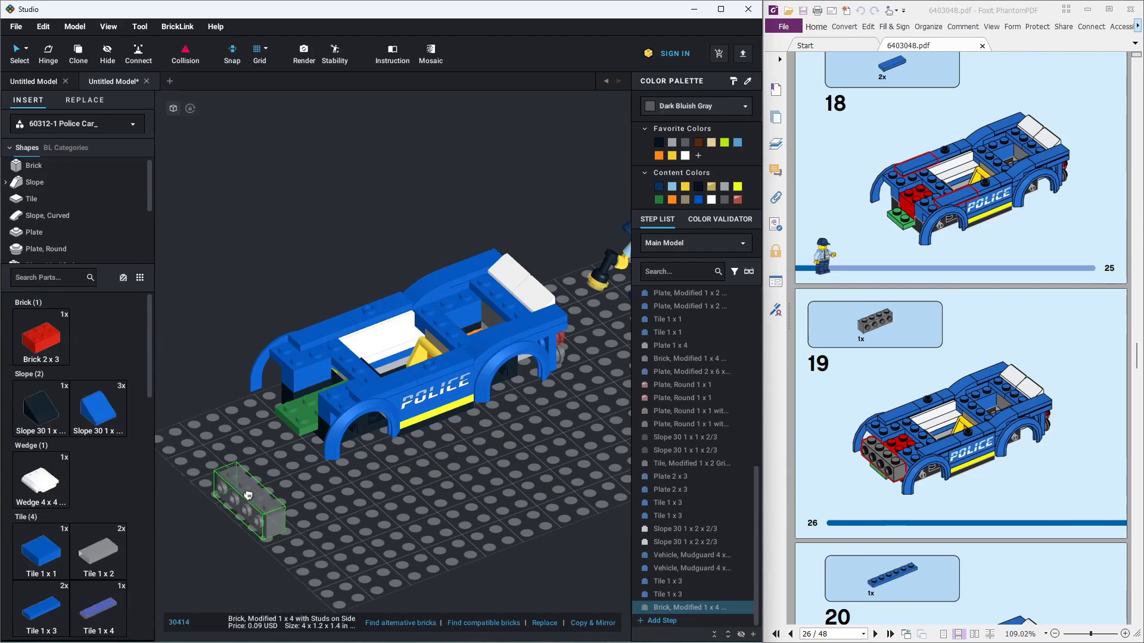
pyautogui.moveTo(249, 496); pyautogui.dragTo(304, 403)
# Place a blue Plate 1 x 6 across the car's front edge on top of the studded brick, as in instruction step 20
pyautogui.scroll(-5, 965, 499)
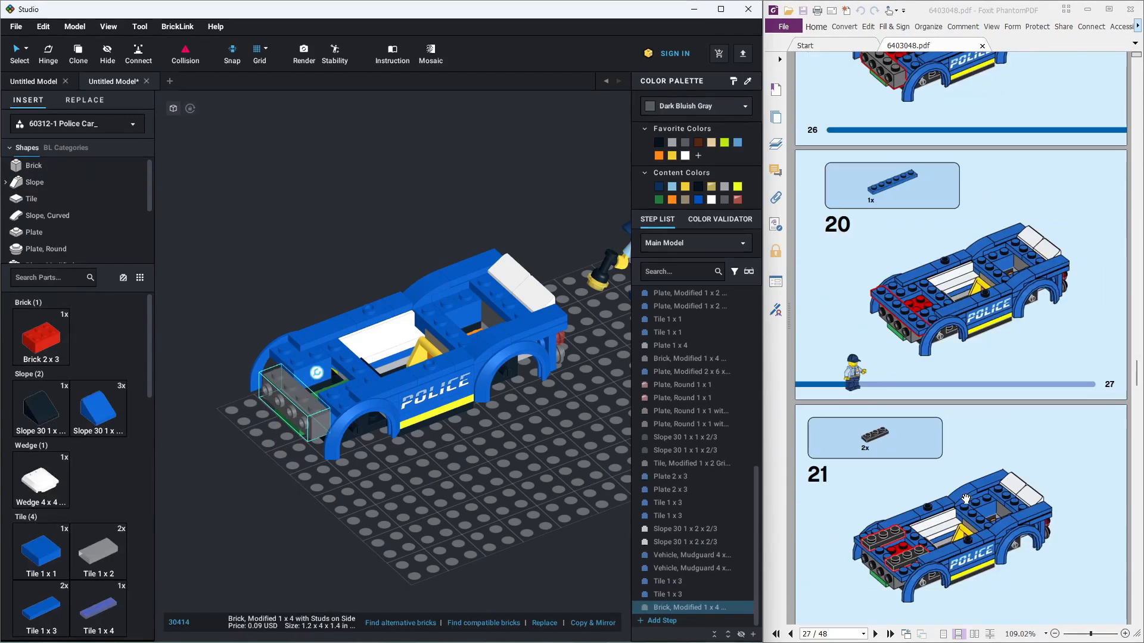
pyautogui.click(34, 231)
pyautogui.click(99, 340)
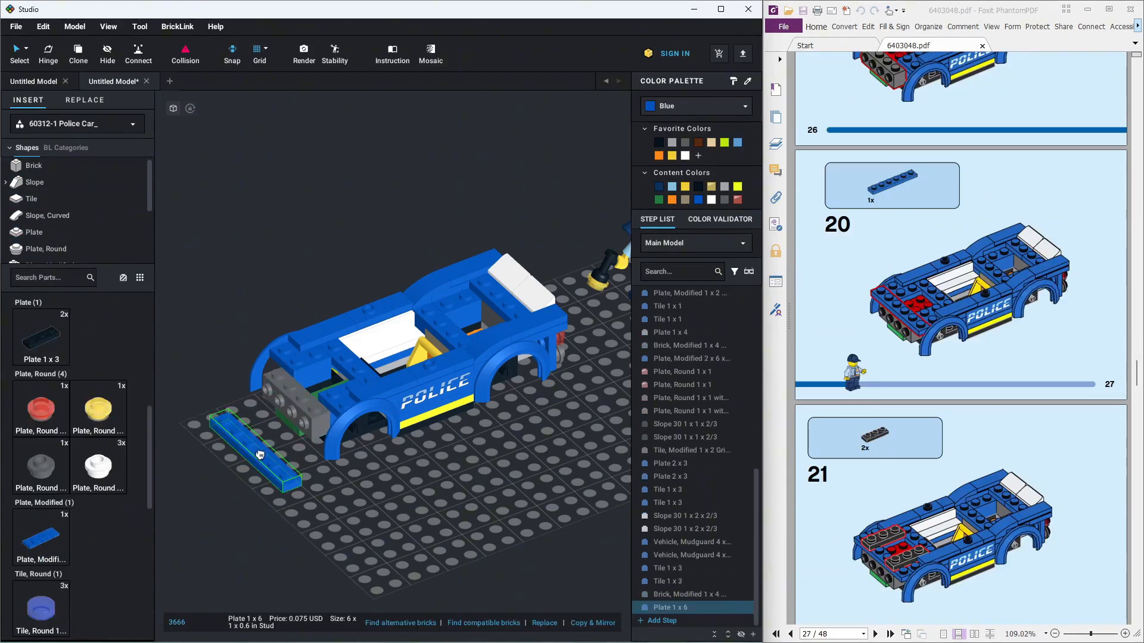
pyautogui.click(303, 394)
pyautogui.click(424, 536)
# Place two black Plate 1 x 3 pieces lengthwise on either side of the hood opening, as in instruction step 21
pyautogui.scroll(-3, 898, 535)
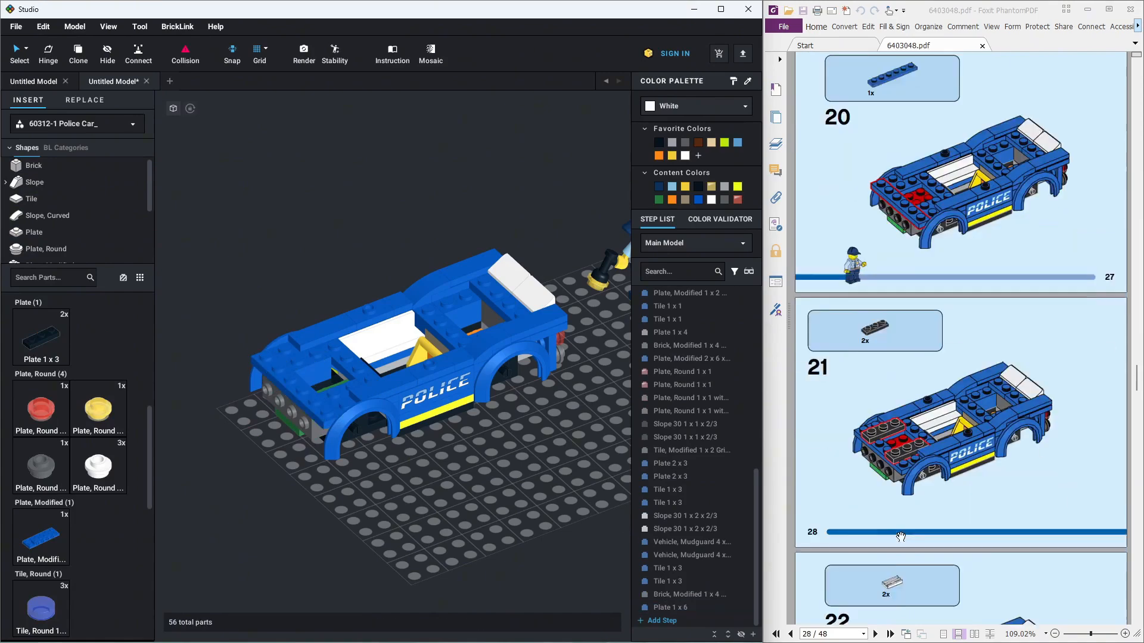
pyautogui.click(25, 344)
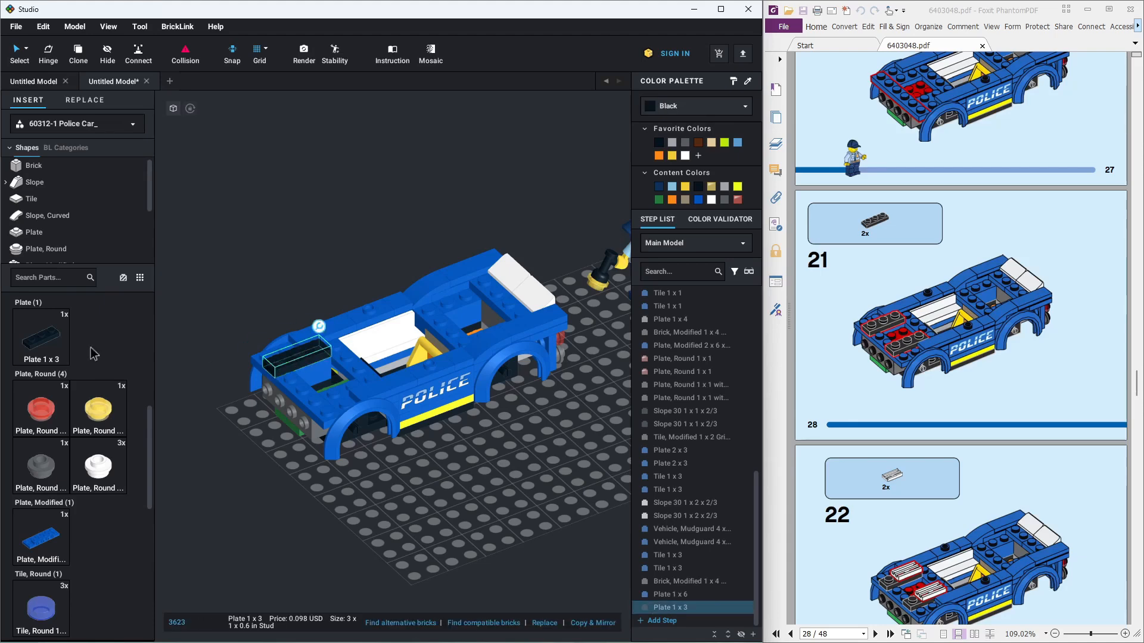
pyautogui.click(40, 340)
pyautogui.click(333, 394)
# Place a white Tile, Modified 1 x 2 Grille on each black plate of the hood, as in instruction step 22
pyautogui.scroll(-2, 854, 453)
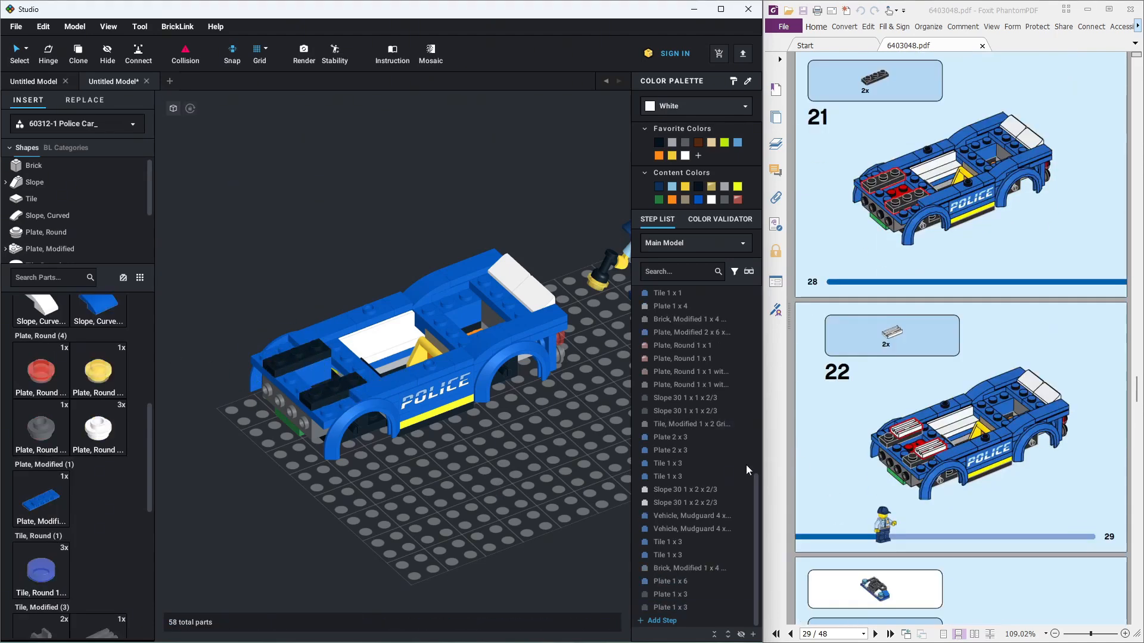
pyautogui.scroll(-5, 141, 431)
pyautogui.click(41, 417)
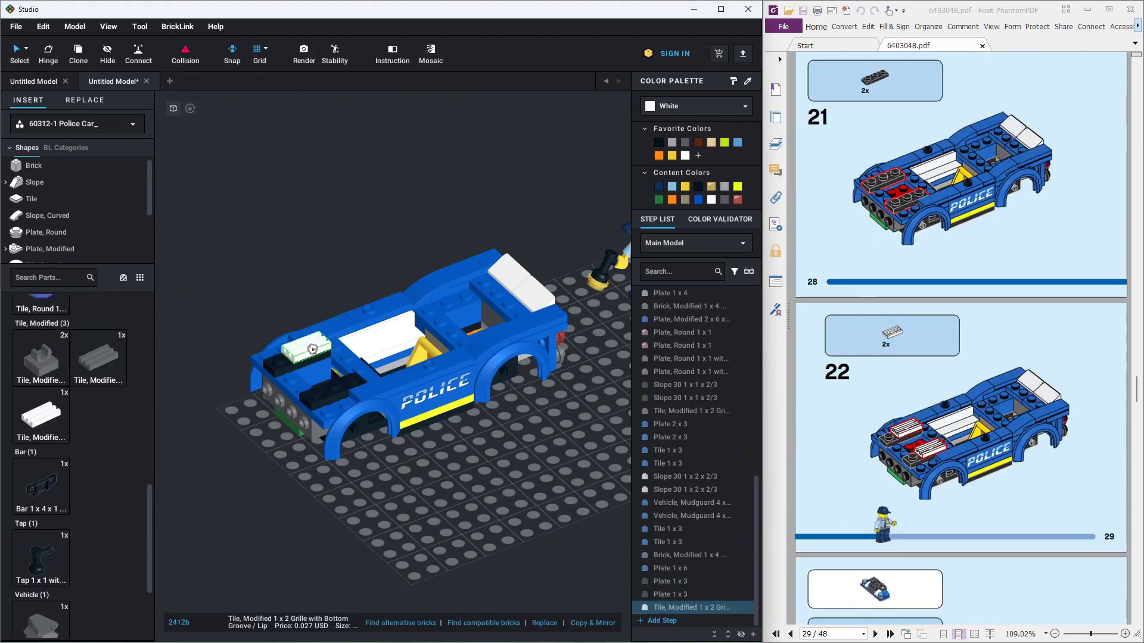
pyautogui.click(343, 378)
# Place the blue Plate, Modified 2 x 6 x 2/3 with 4 Studs on Side on the baseplate beside the car for instruction step 23
pyautogui.scroll(-5, 909, 470)
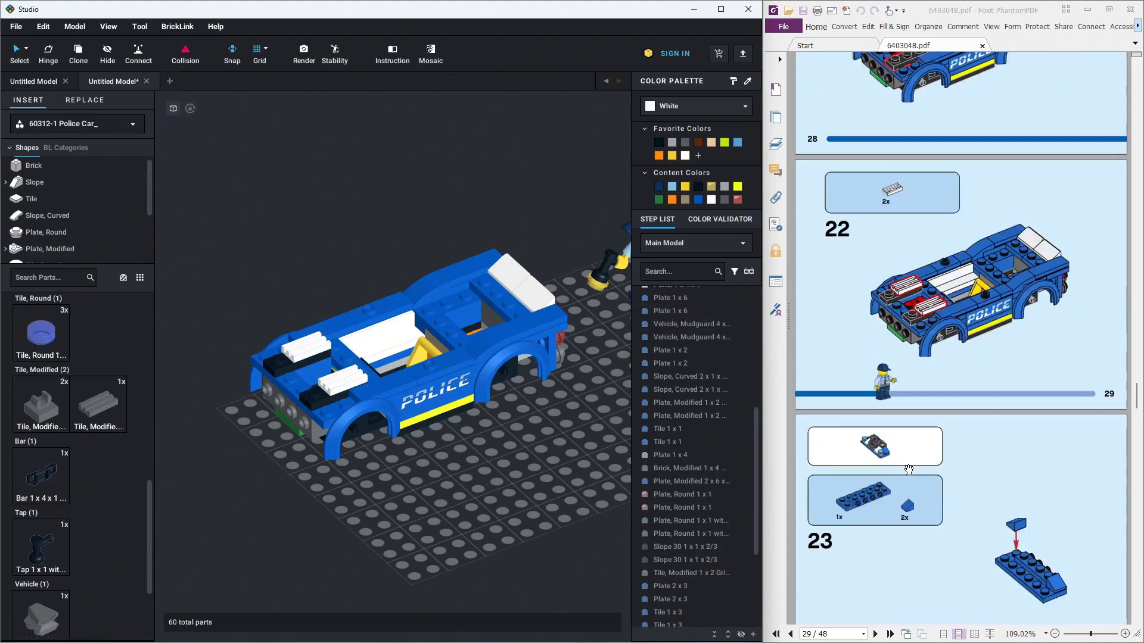
pyautogui.moveTo(150, 509); pyautogui.dragTo(153, 454)
pyautogui.click(44, 485)
pyautogui.press('Right')
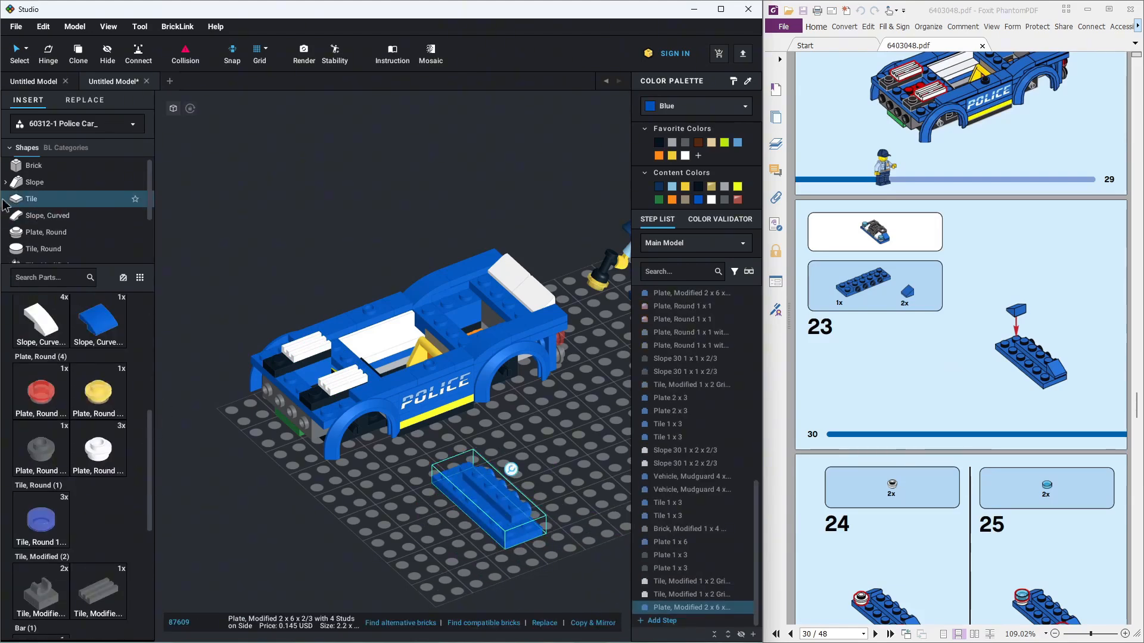
# Place a blue Slope 30 1 x 1 x 2/3 on each end of the separate bumper plate, completing instruction step 23
pyautogui.scroll(1, 59, 314)
pyautogui.moveTo(150, 450); pyautogui.dragTo(156, 333)
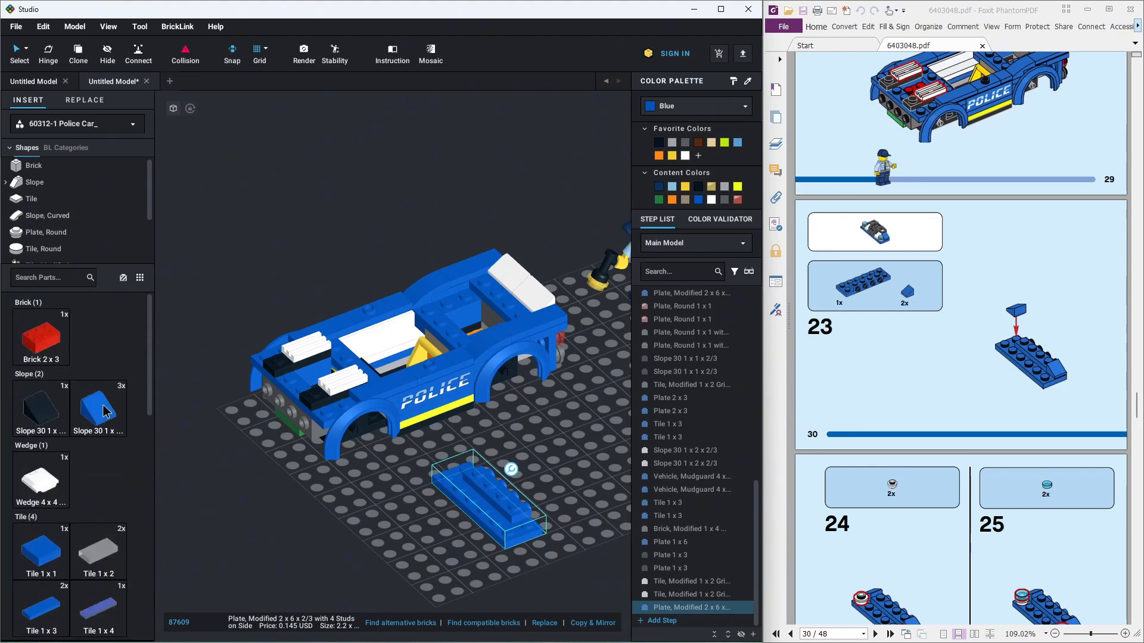
pyautogui.click(106, 411)
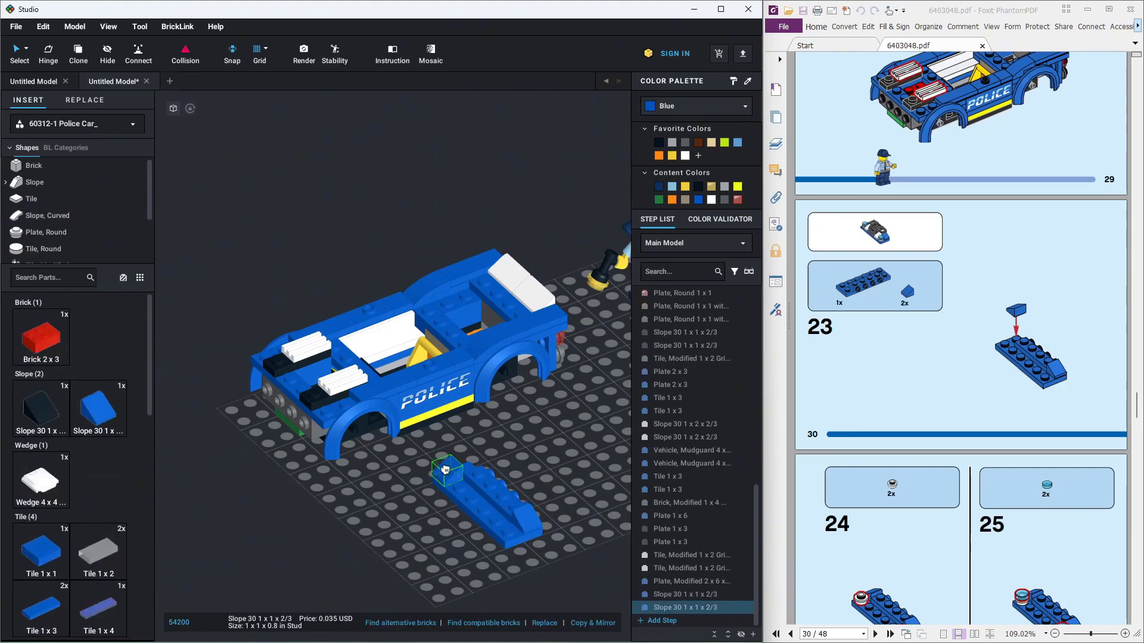
pyautogui.click(463, 460)
# Add a white Plate, Round 1 x 1 with Open Stud at each bumper end and top each with a Tile, Round 1 x 1, as in steps 24 and 25
pyautogui.scroll(-5, 1047, 506)
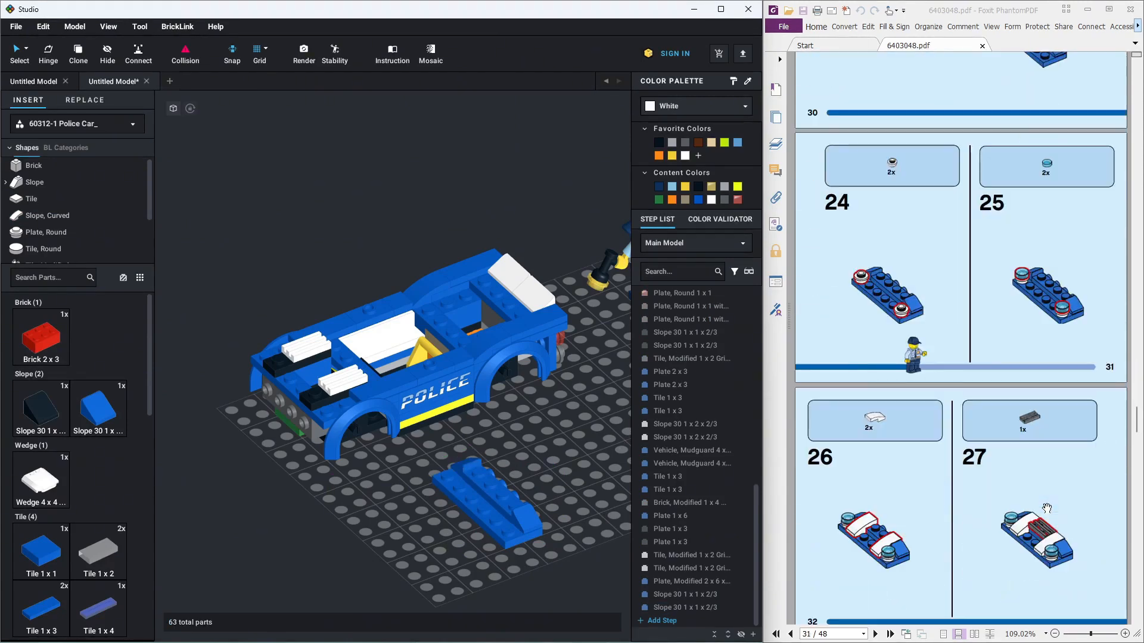
pyautogui.moveTo(149, 340); pyautogui.dragTo(139, 473)
pyautogui.click(85, 388)
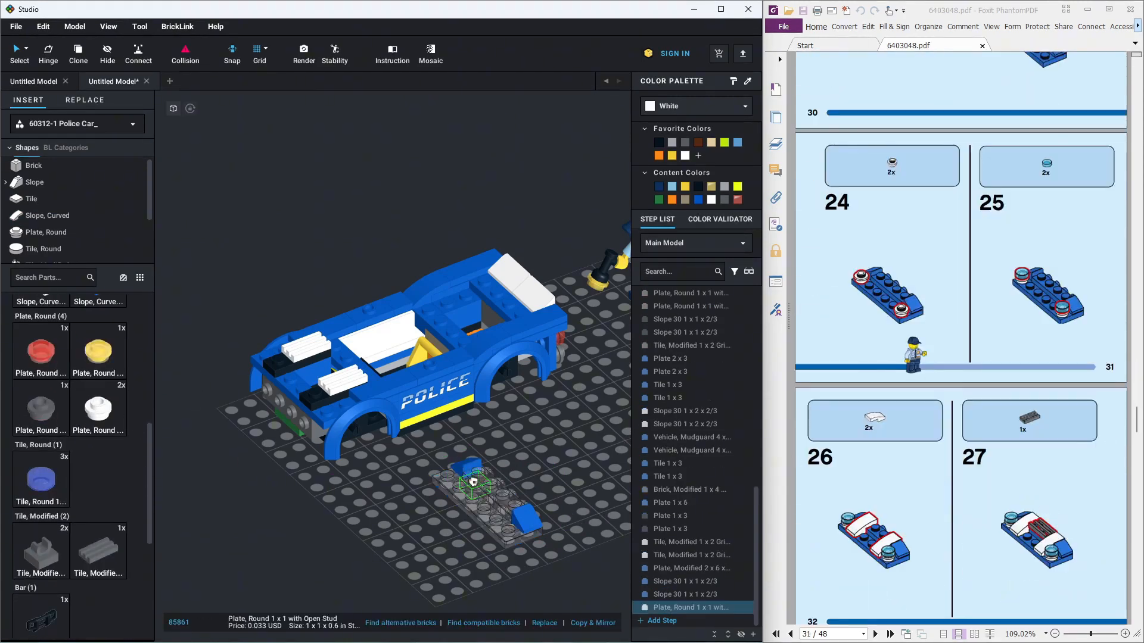
pyautogui.click(447, 474)
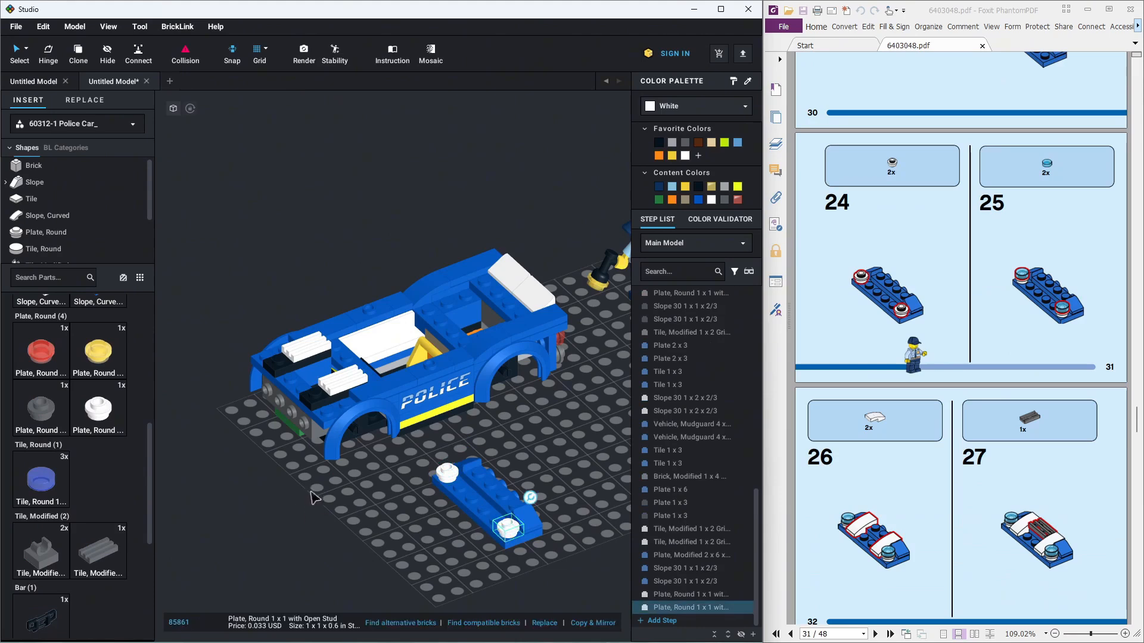
pyautogui.moveTo(46, 475); pyautogui.dragTo(512, 530)
pyautogui.click(441, 543)
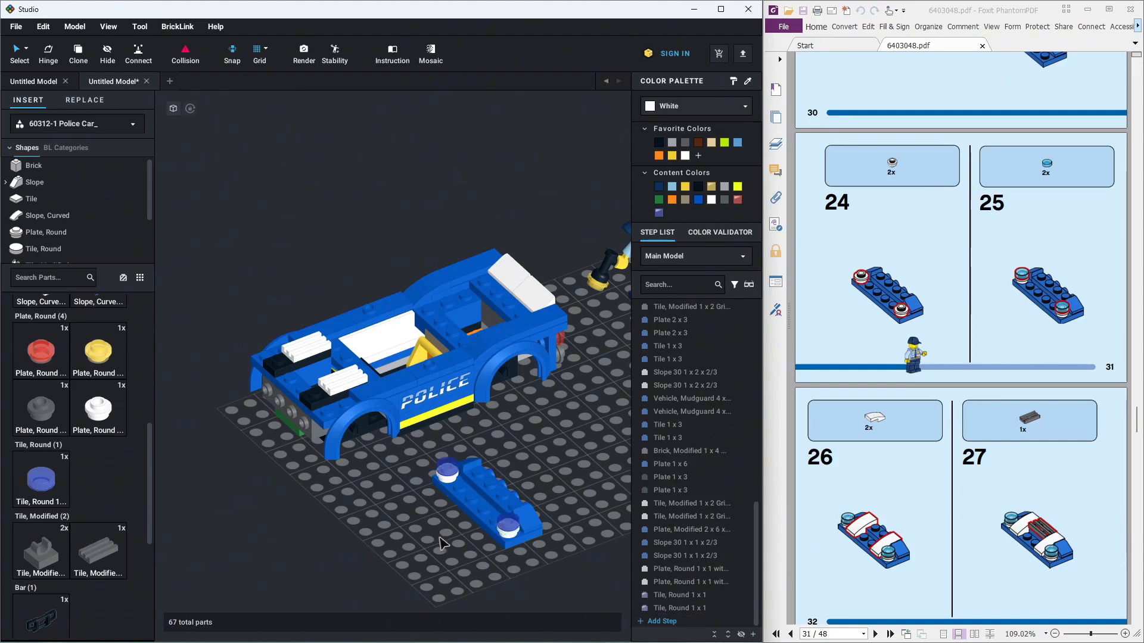
# Place a white Slope, Curved 2 x 1 x 2/3 on the bumper and paste a copy on its other side, as in instruction step 26
pyautogui.click(60, 217)
pyautogui.moveTo(45, 338); pyautogui.dragTo(441, 505)
pyautogui.hotkey('ctrl', 'c')
pyautogui.hotkey('ctrl', 'v')
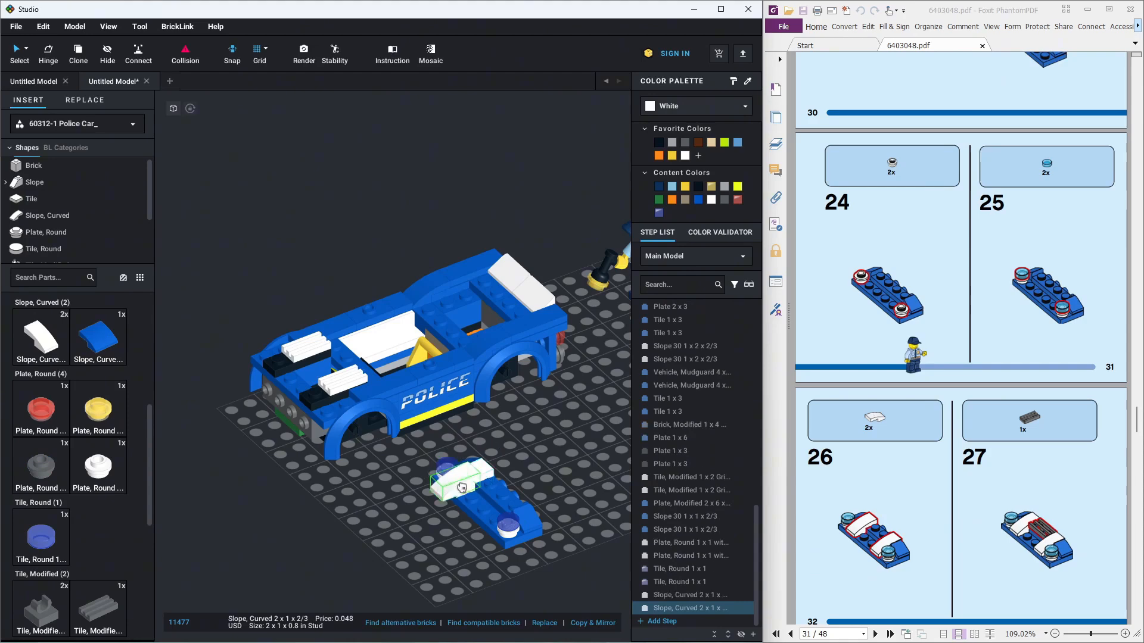
pyautogui.click(514, 507)
pyautogui.click(393, 536)
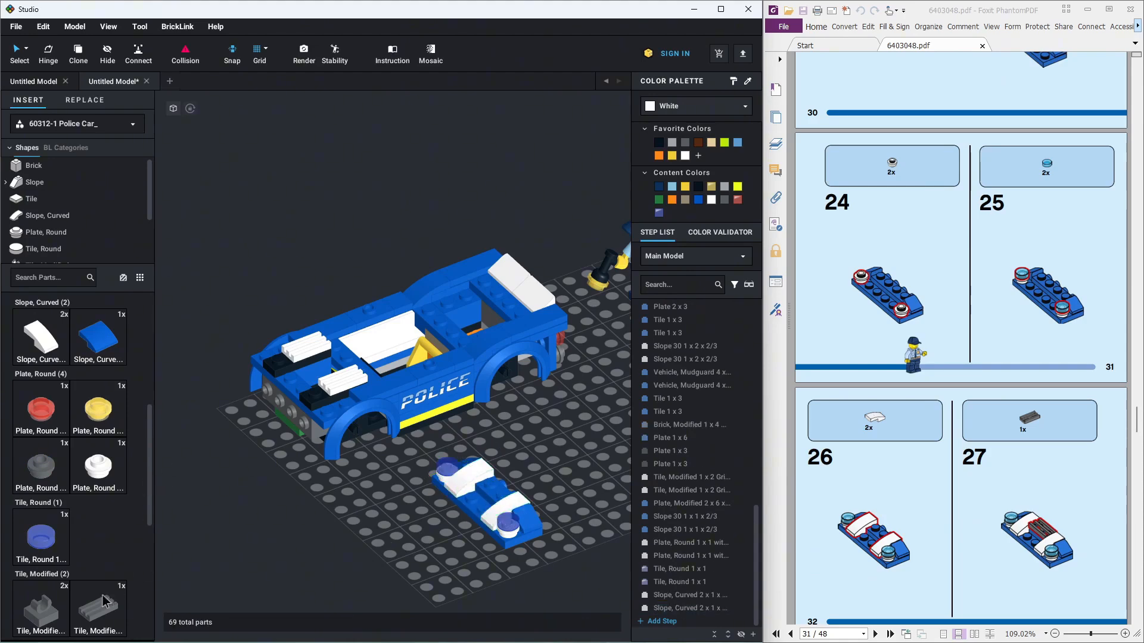
# Add the gray Tile, Modified 1 x 2 Grille and two Tile, Modified 1 x 1 with Open O Clip to the bumper's middle, as in steps 27 and 28
pyautogui.moveTo(124, 605); pyautogui.dragTo(397, 511)
pyautogui.click(584, 441)
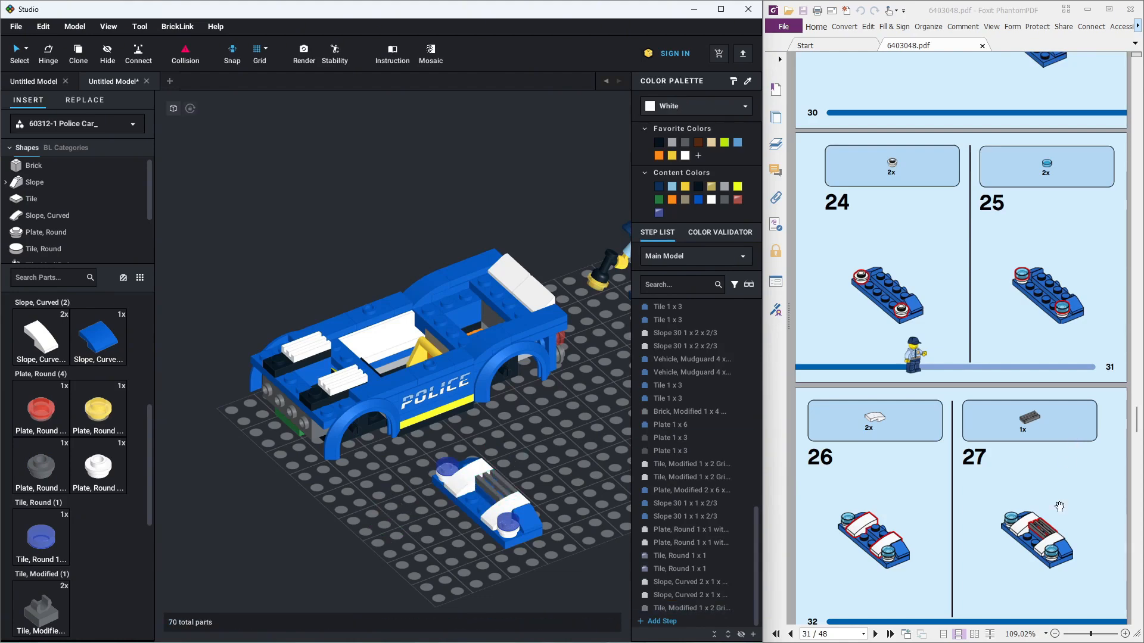
pyautogui.scroll(-7, 1058, 506)
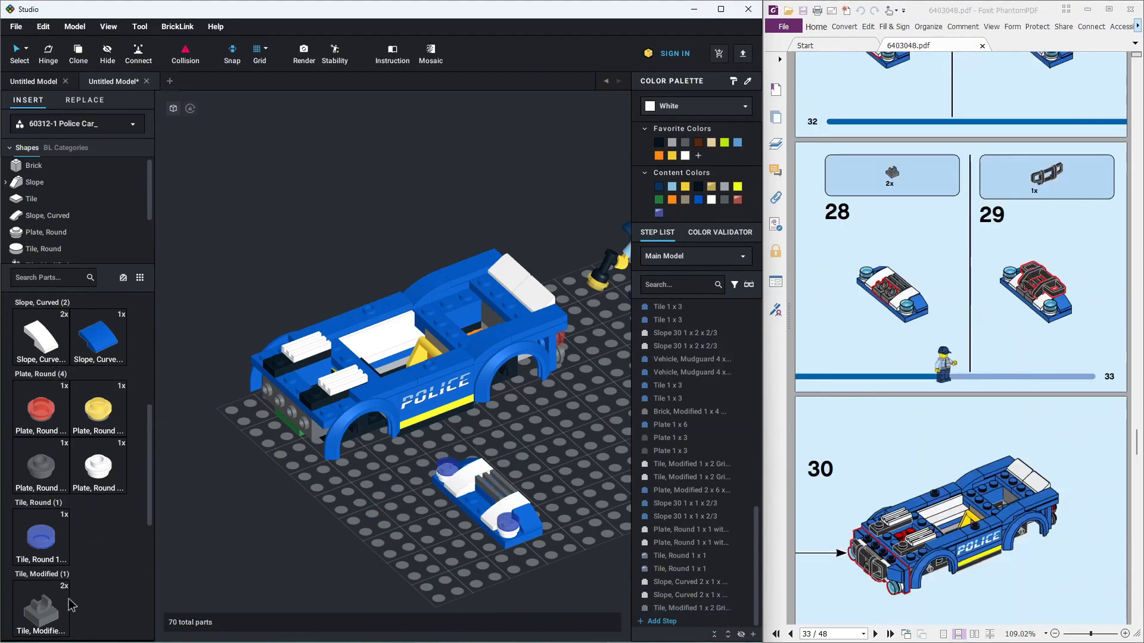
pyautogui.moveTo(66, 603); pyautogui.dragTo(473, 491)
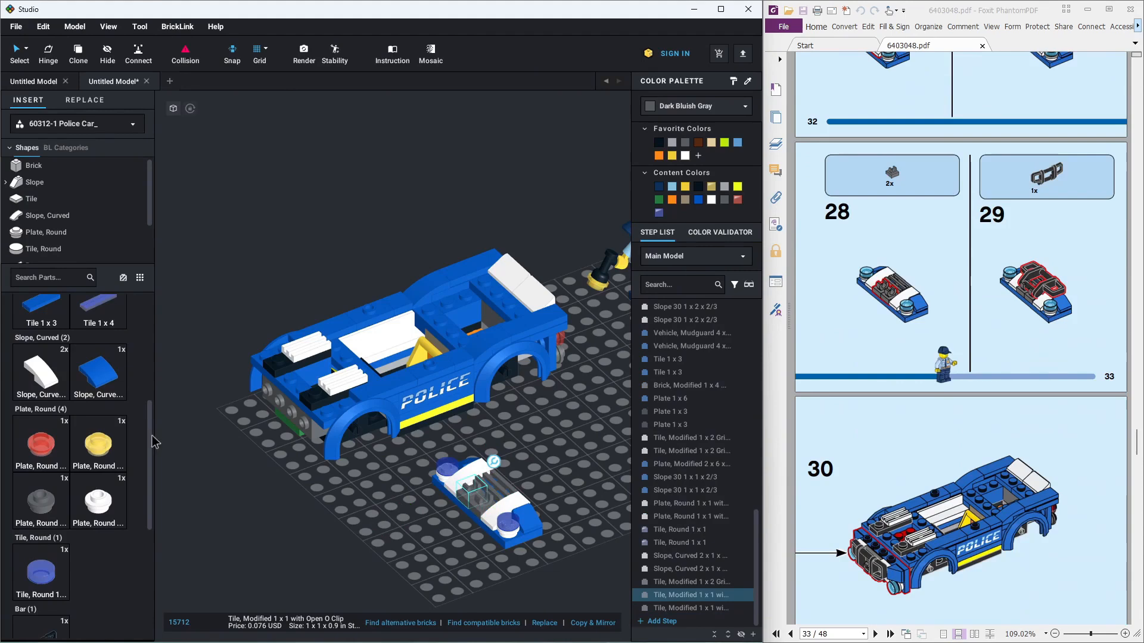
# Attach the black Bar 1 x 4 x 1 2/3 grille guard to the bumper's clips, as in instruction step 29
pyautogui.scroll(-5, 151, 441)
pyautogui.moveTo(40, 444); pyautogui.dragTo(485, 489)
pyautogui.click(459, 525)
# Select the whole bumper assembly and attach it to the studs on the car's front, as in instruction step 30
pyautogui.scroll(-4, 941, 504)
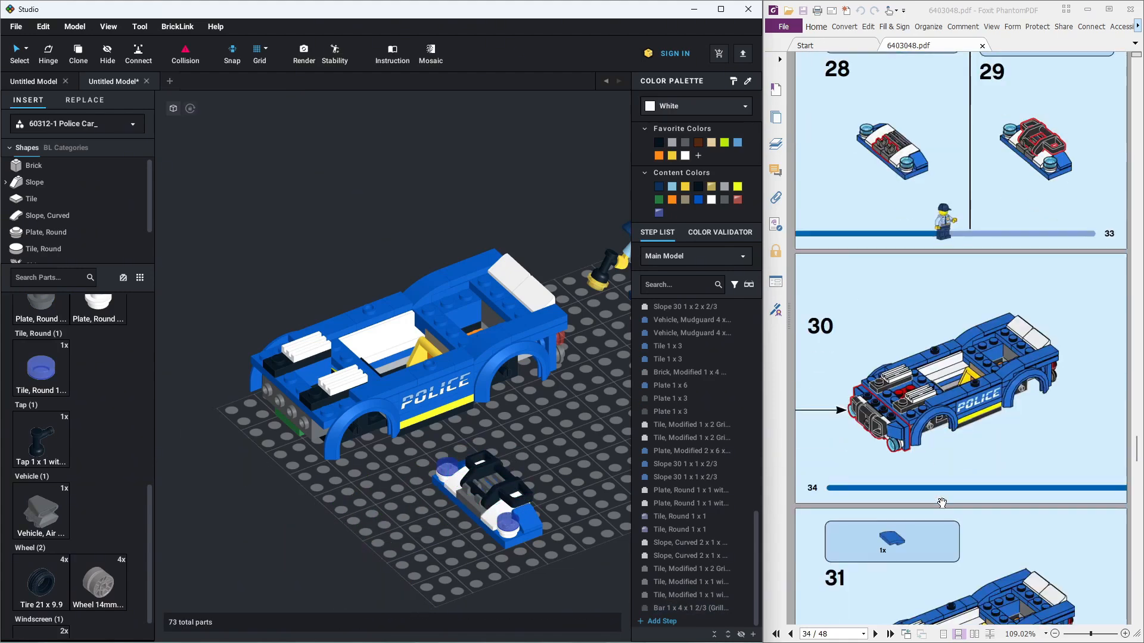
pyautogui.moveTo(502, 569); pyautogui.dragTo(556, 529, button='right')
pyautogui.moveTo(530, 495); pyautogui.dragTo(467, 493, button='middle')
pyautogui.moveTo(466, 493); pyautogui.dragTo(450, 493, button='right')
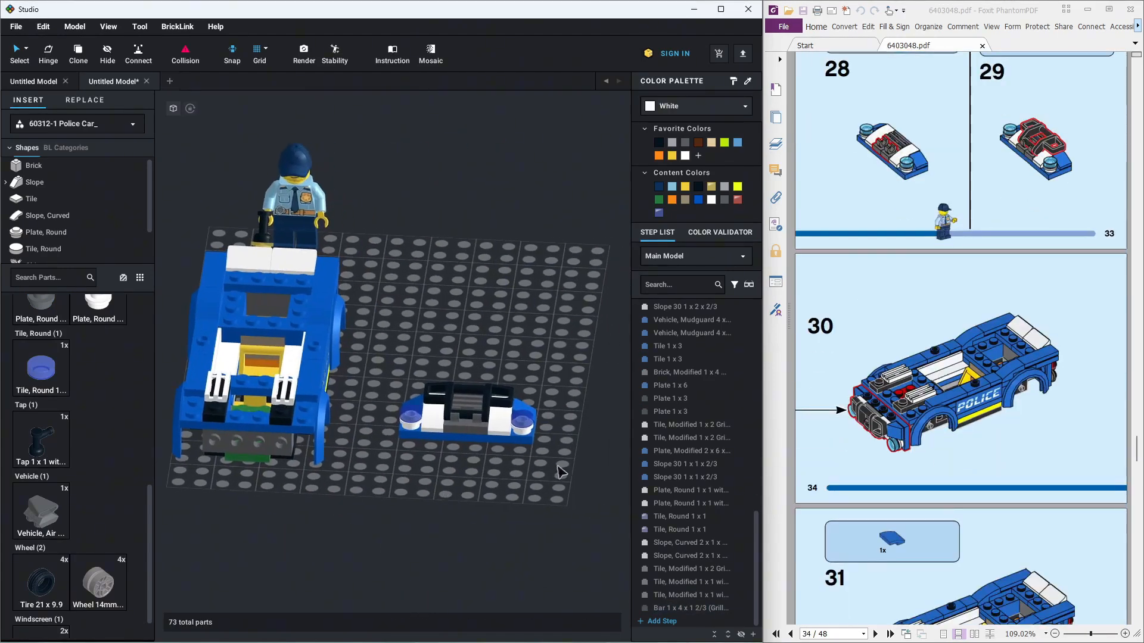
pyautogui.moveTo(556, 465); pyautogui.dragTo(395, 376)
pyautogui.moveTo(450, 413); pyautogui.dragTo(252, 457)
pyautogui.click(455, 506)
# Place the blue Slope, Curved 2 x 2 x 2/3 at the middle of the hood's front, as in instruction step 31
pyautogui.moveTo(455, 506); pyautogui.dragTo(413, 490, button='right')
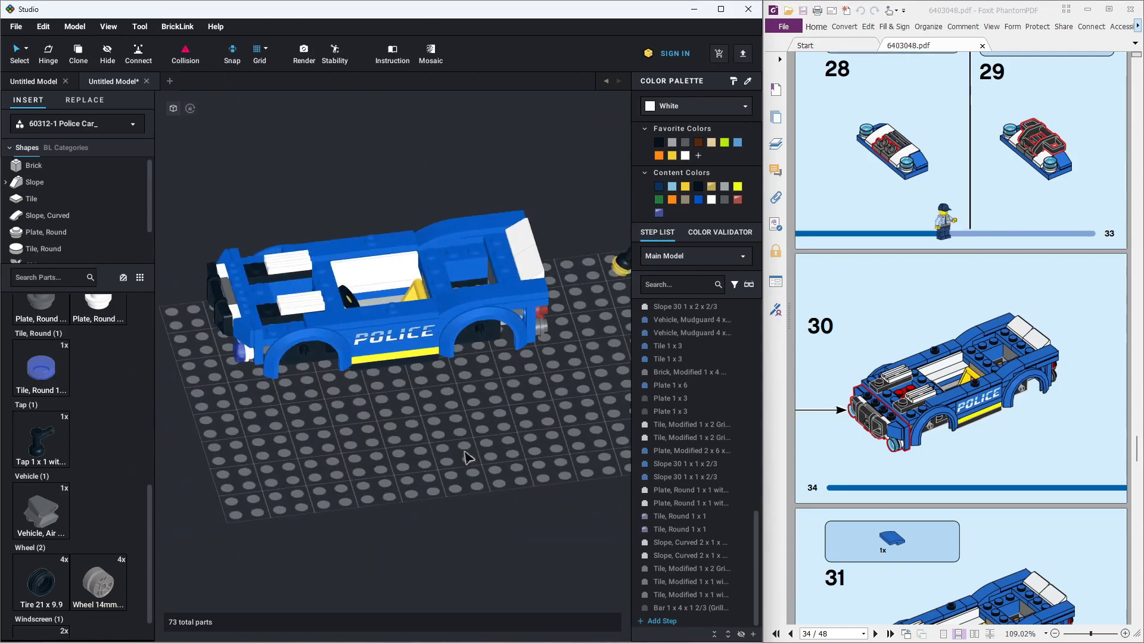
pyautogui.moveTo(451, 407); pyautogui.dragTo(469, 411, button='right')
pyautogui.moveTo(378, 386); pyautogui.dragTo(441, 442, button='middle')
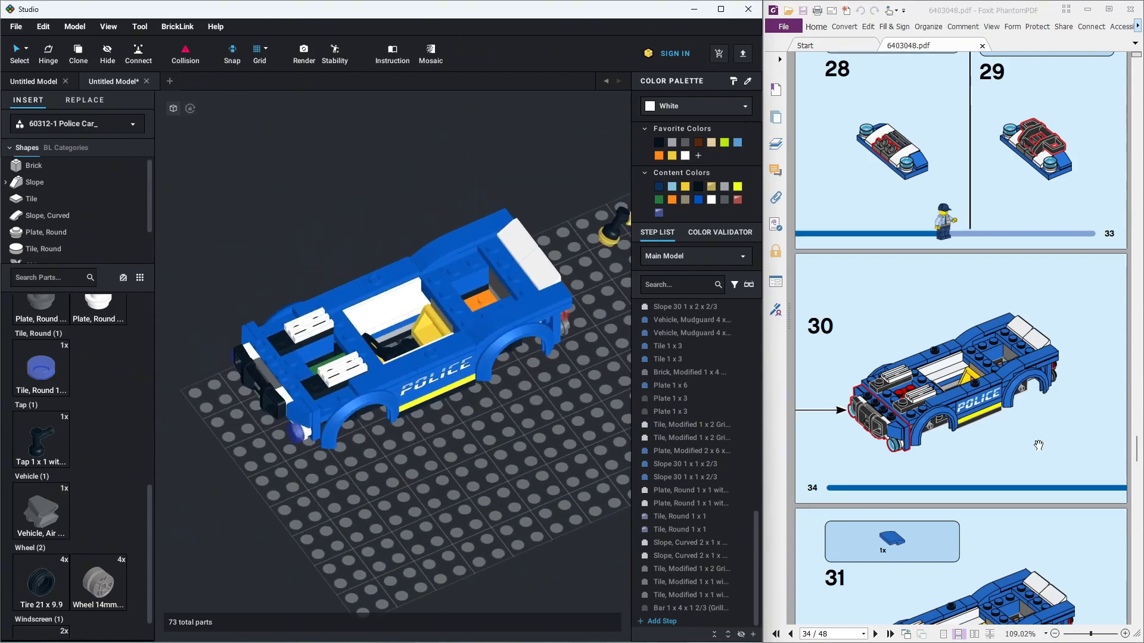
pyautogui.scroll(-5, 1013, 464)
pyautogui.click(78, 215)
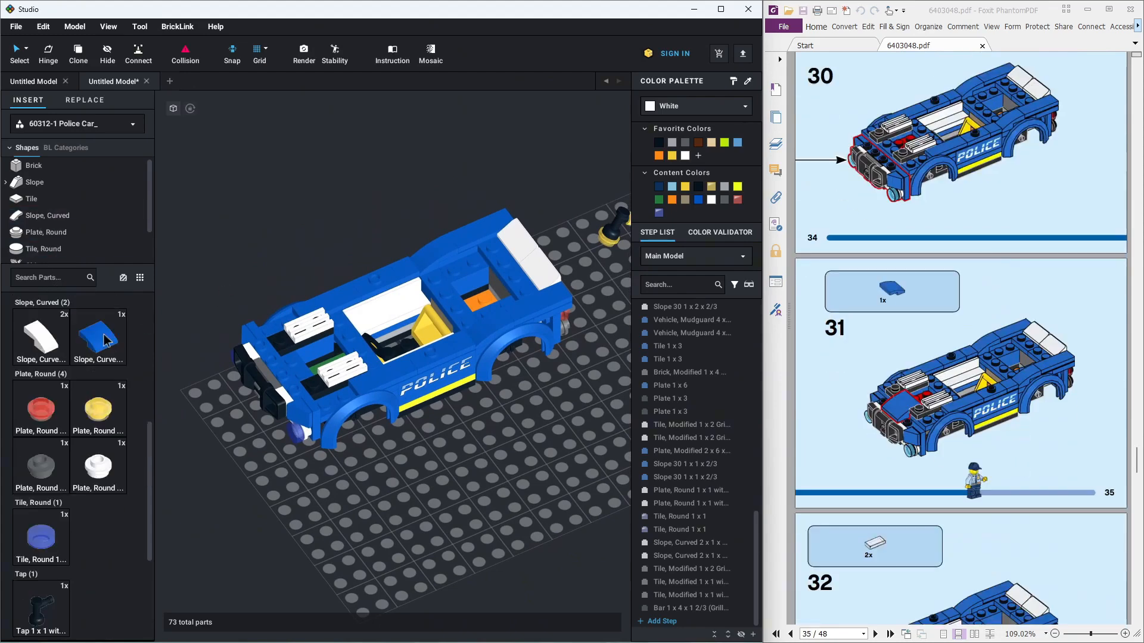
pyautogui.moveTo(104, 339); pyautogui.dragTo(408, 503)
pyautogui.moveTo(293, 484); pyautogui.dragTo(275, 475, button='right')
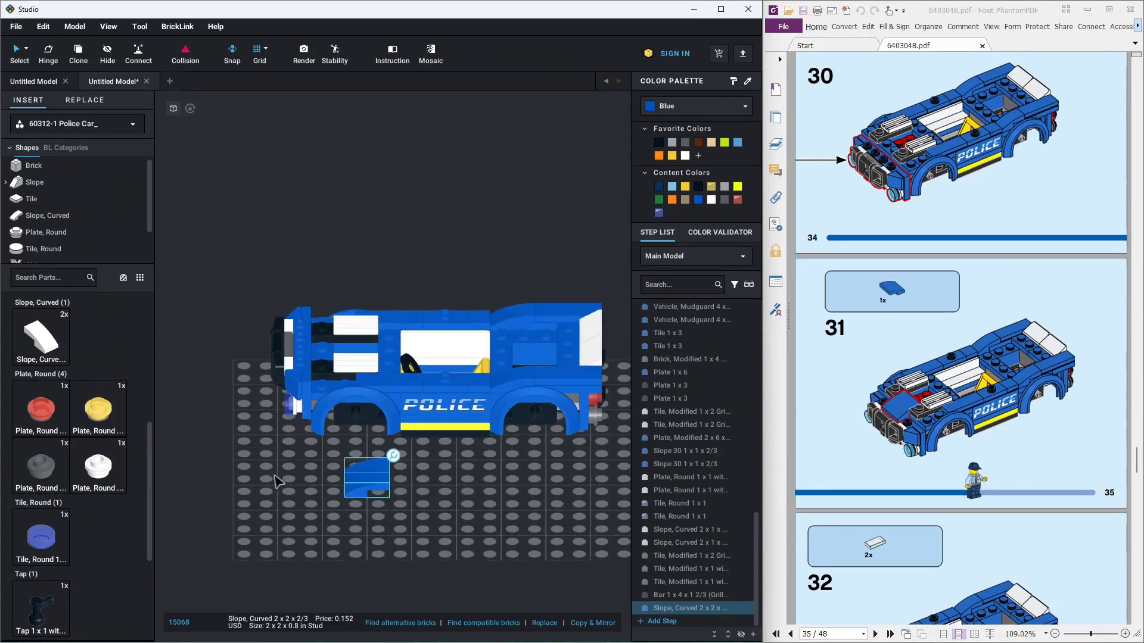
pyautogui.moveTo(242, 279); pyautogui.dragTo(299, 428)
pyautogui.moveTo(307, 403); pyautogui.dragTo(336, 464, button='right')
pyautogui.click(366, 494)
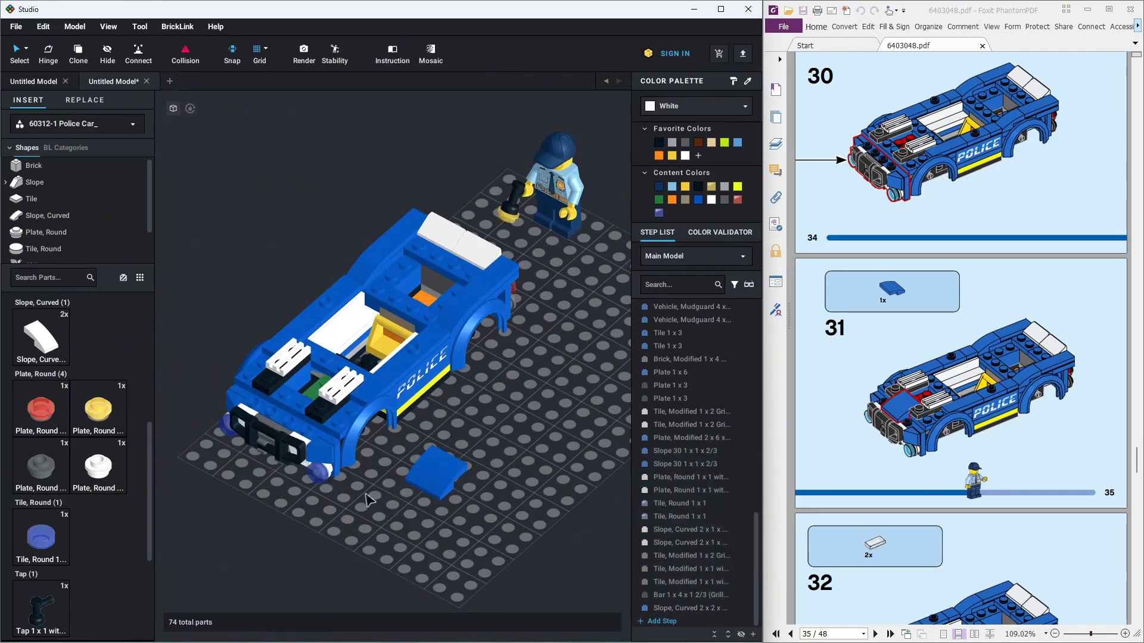
pyautogui.moveTo(436, 467); pyautogui.dragTo(285, 400)
pyautogui.click(489, 495)
# Search for "1x2" and place a Tile 1 x 2 on each front corner of the hood, as in instruction step 32
pyautogui.scroll(-5, 909, 497)
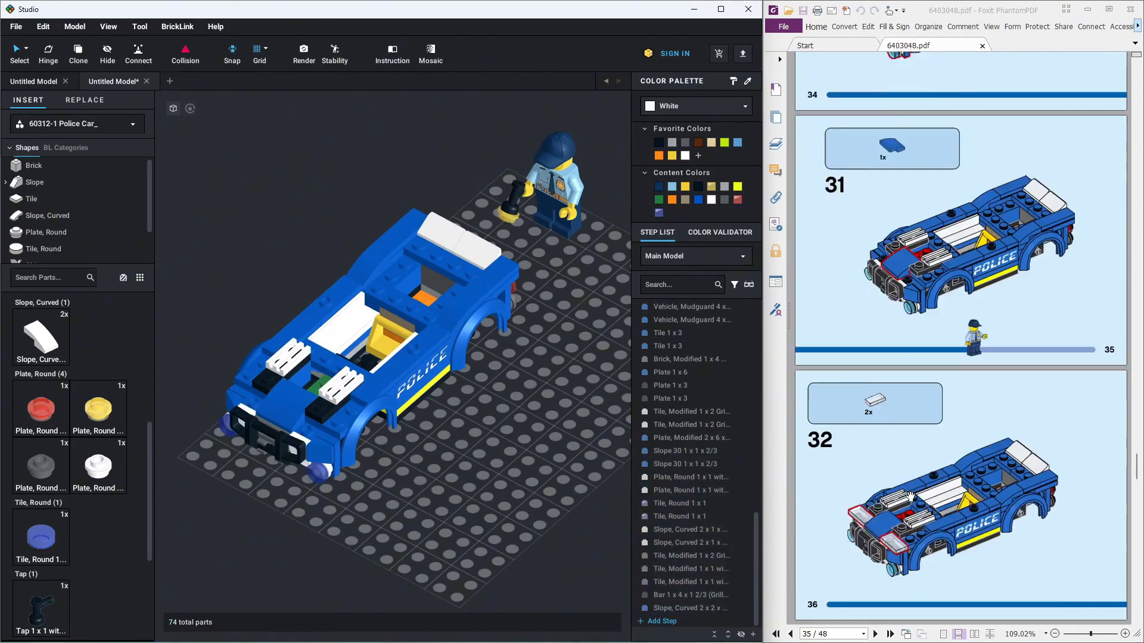
pyautogui.write('1x2')
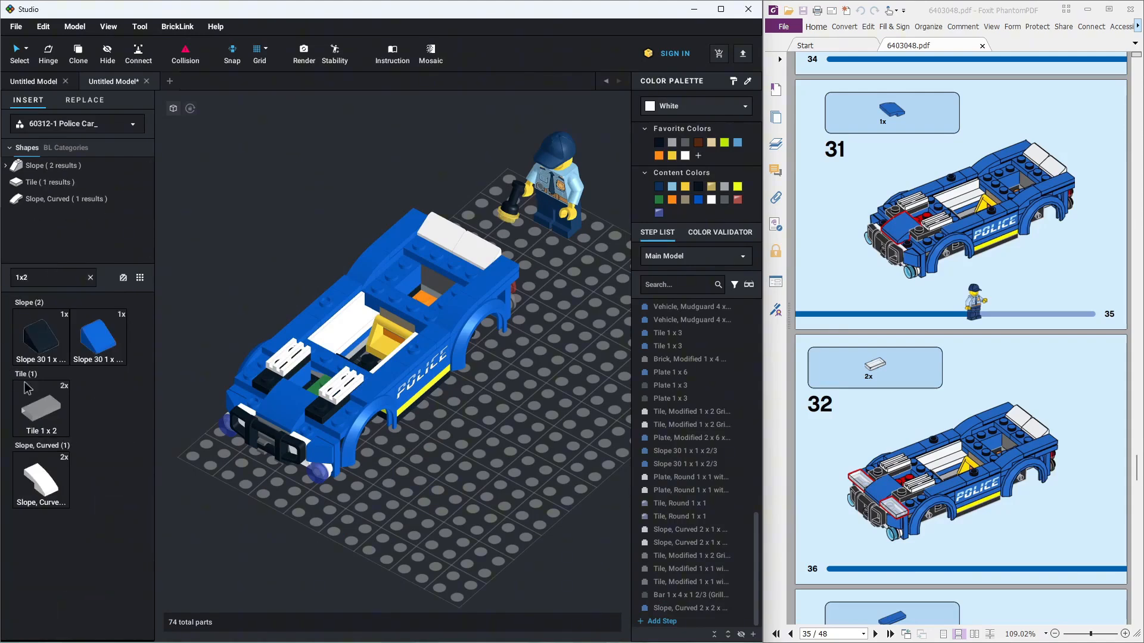
pyautogui.moveTo(40, 408); pyautogui.dragTo(237, 399)
pyautogui.press('Right')
pyautogui.click(428, 519)
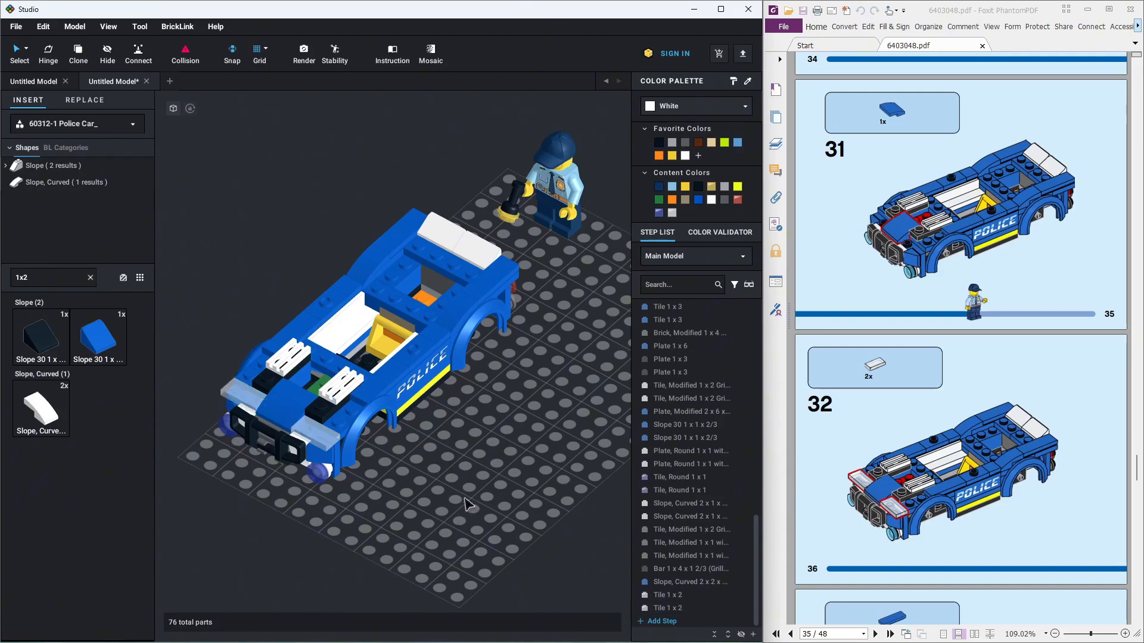
# Duplicate the two blue Tile 1 x 3 parts and place them along the hood's side edges, as in instruction step 33
pyautogui.moveTo(466, 501); pyautogui.dragTo(598, 475, button='right')
pyautogui.scroll(-2, 934, 424)
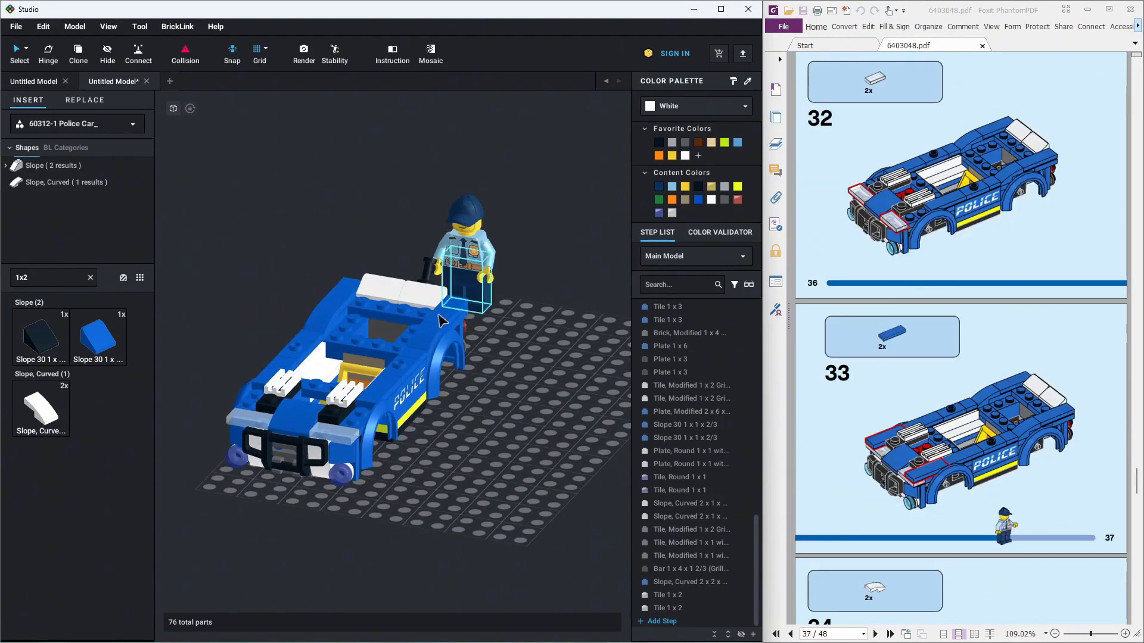
pyautogui.click(377, 394)
pyautogui.keyDown('ctrl'); pyautogui.click(282, 369); pyautogui.keyUp('ctrl')
pyautogui.hotkey('ctrl', 'v')
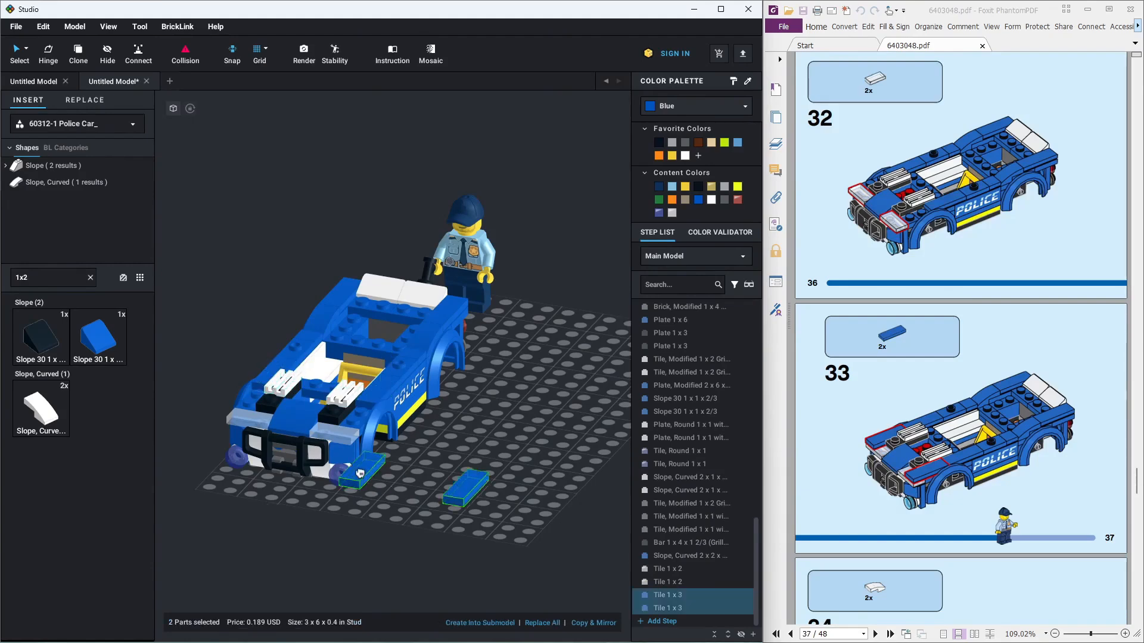
pyautogui.click(340, 431)
pyautogui.click(505, 494)
# Place the two white Slope, Curved 2 x 1 parts on the hood in front of the grille tiles, as in instruction step 34
pyautogui.moveTo(506, 493); pyautogui.dragTo(387, 524, button='right')
pyautogui.scroll(-2, 1050, 505)
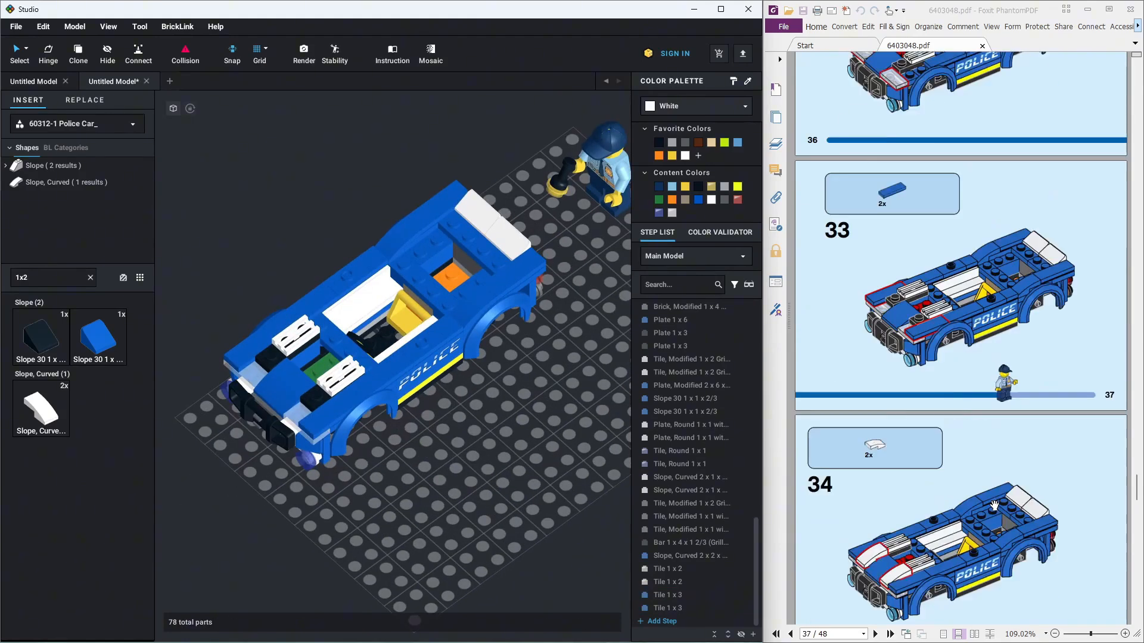
pyautogui.moveTo(37, 415); pyautogui.dragTo(310, 418)
pyautogui.click(412, 466)
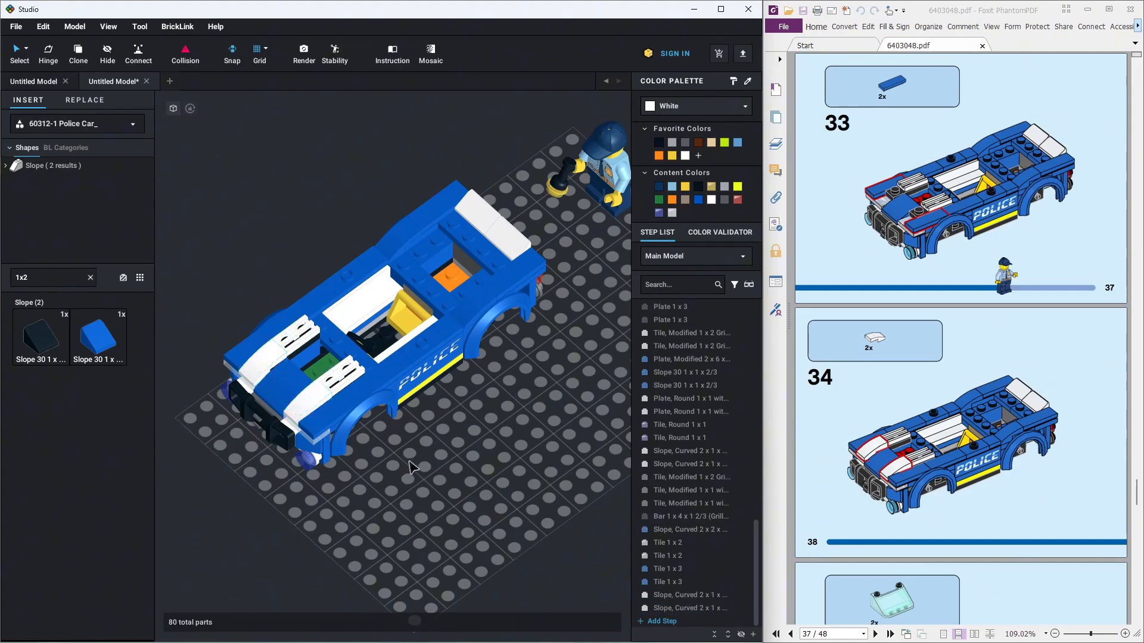
# Clear the part search and place a trans-light-blue Windscreen 3 x 4 behind the hood, as in instruction step 35
pyautogui.moveTo(453, 468)
pyautogui.mouseDown(button='right')
pyautogui.moveTo(439, 452)
pyautogui.moveTo(457, 465)
pyautogui.mouseUp(button='right')
pyautogui.scroll(-3, 925, 499)
pyautogui.scroll(-2, 925, 499)
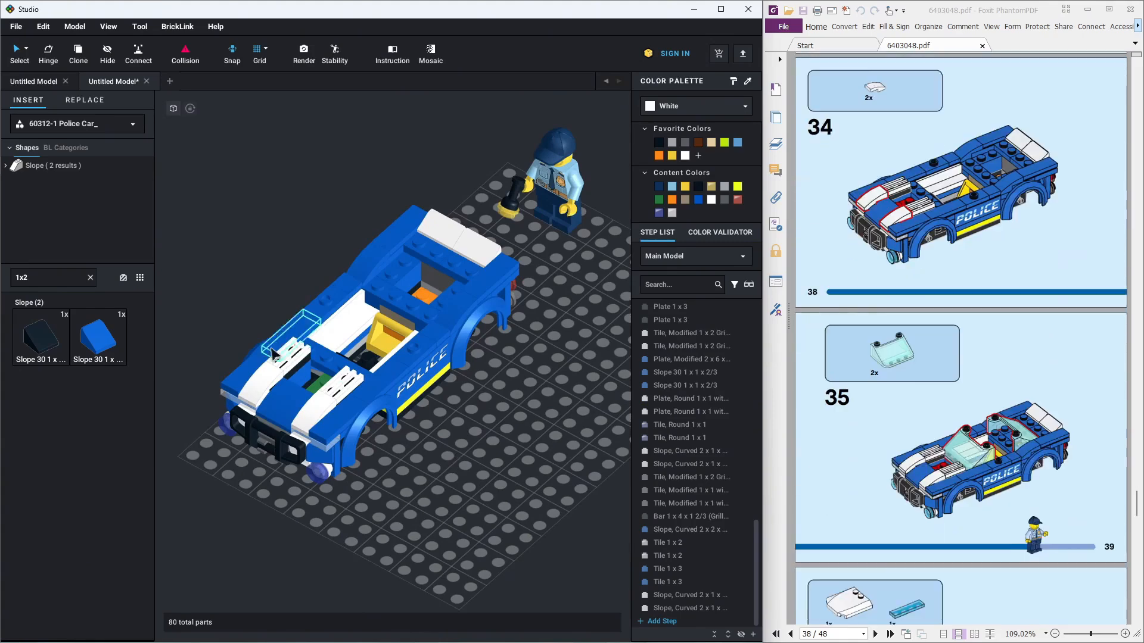
pyautogui.scroll(-5, 151, 535)
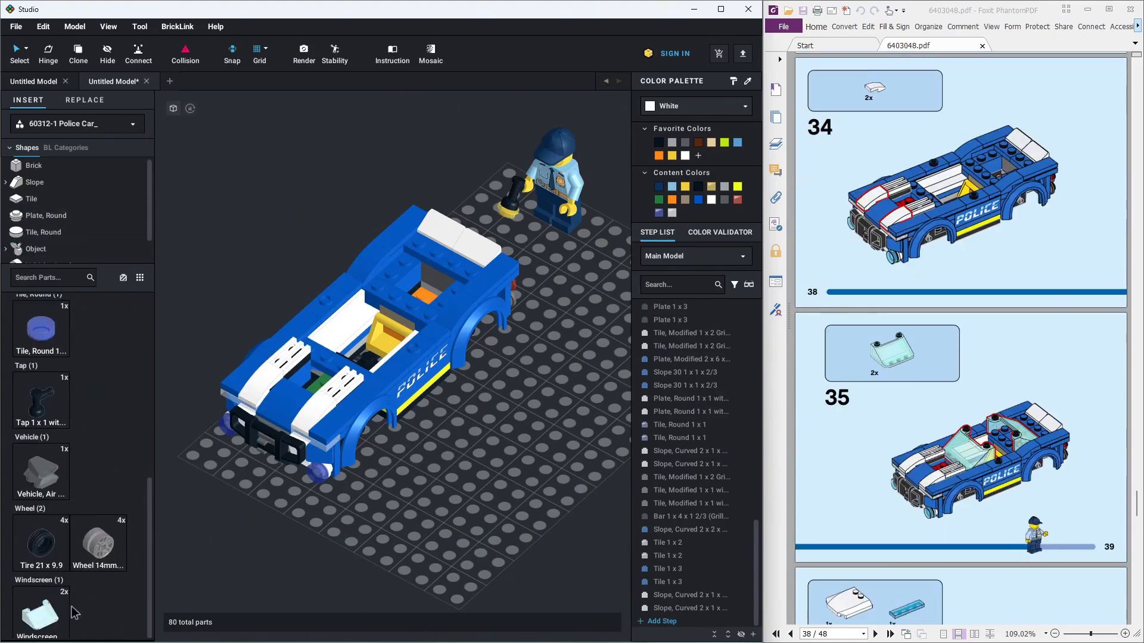
pyautogui.moveTo(40, 614); pyautogui.dragTo(352, 332)
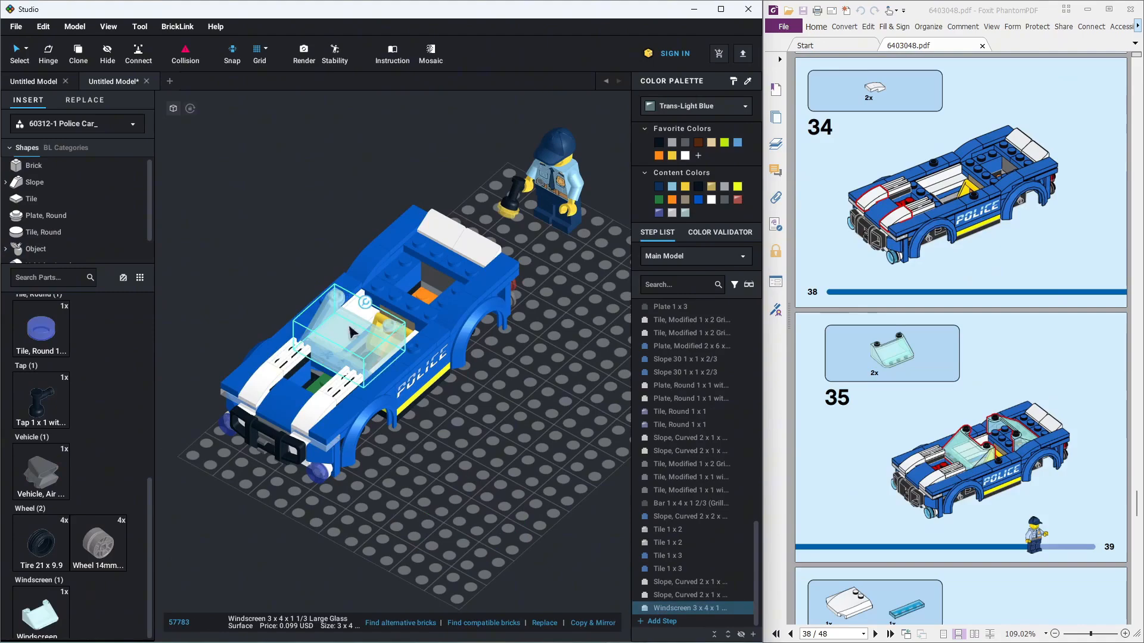
pyautogui.click(514, 487)
# Duplicate the windscreen and place the copy facing backwards as the car's rear window
pyautogui.moveTo(516, 487)
pyautogui.mouseDown(button='right')
pyautogui.moveTo(461, 453)
pyautogui.moveTo(524, 477)
pyautogui.mouseUp(button='right')
pyautogui.scroll(-4, 1024, 508)
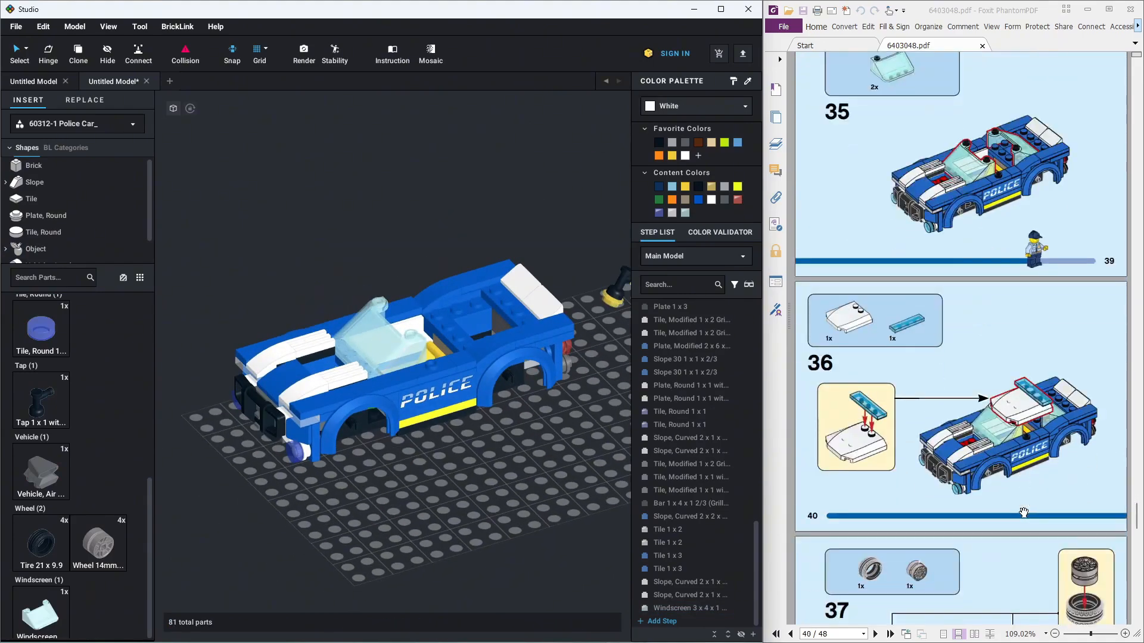
pyautogui.click(410, 348)
pyautogui.hotkey('ctrl', 'v')
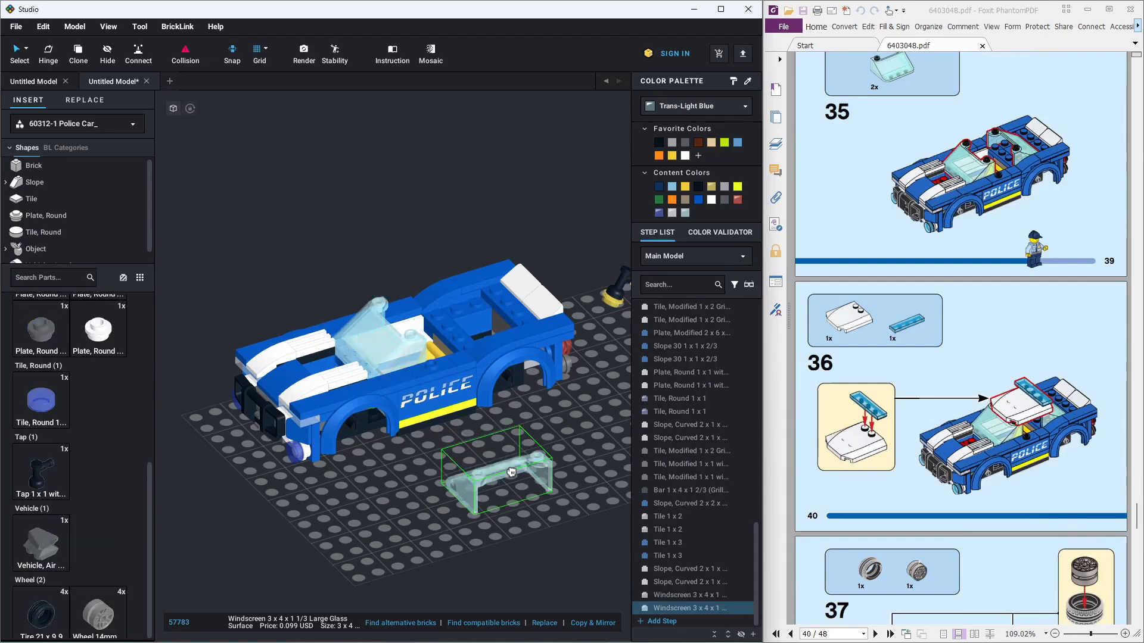
pyautogui.moveTo(477, 303); pyautogui.dragTo(496, 345, button='right')
pyautogui.click(455, 243)
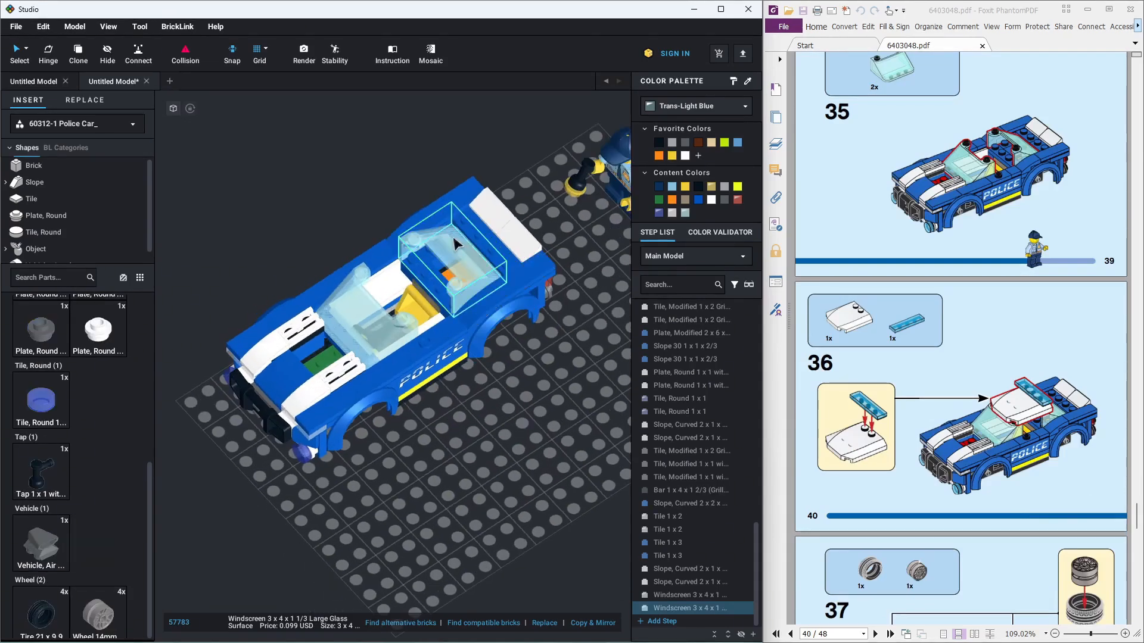
pyautogui.click(551, 426)
# Place the white Wedge 4 x 4 roof on the windscreens and a Trans-Dark Blue Tile 1 x 4 light bar on top, as in instruction step 36
pyautogui.moveTo(552, 428); pyautogui.dragTo(566, 383, button='right')
pyautogui.scroll(-2, 936, 427)
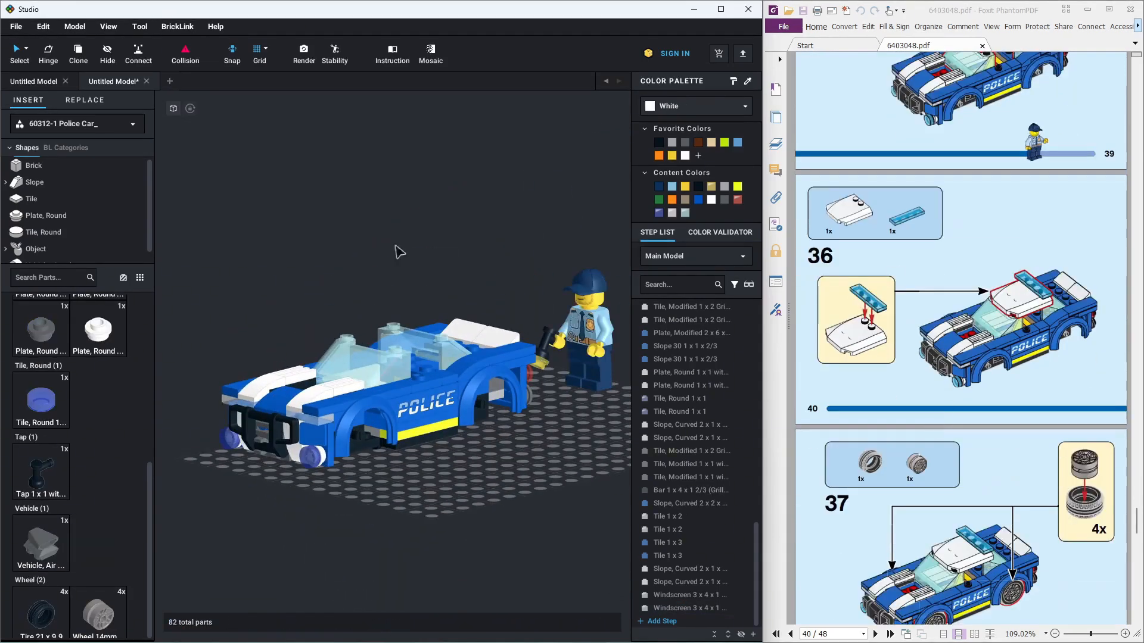
pyautogui.moveTo(141, 521); pyautogui.dragTo(161, 374)
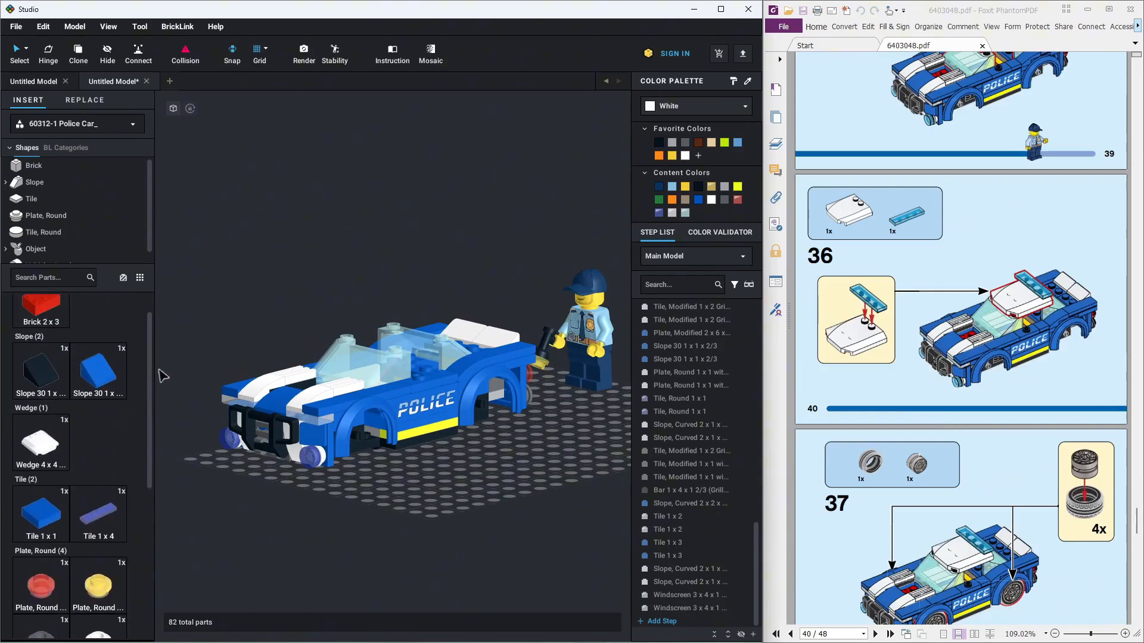
pyautogui.click(33, 438)
pyautogui.click(402, 325)
pyautogui.click(113, 446)
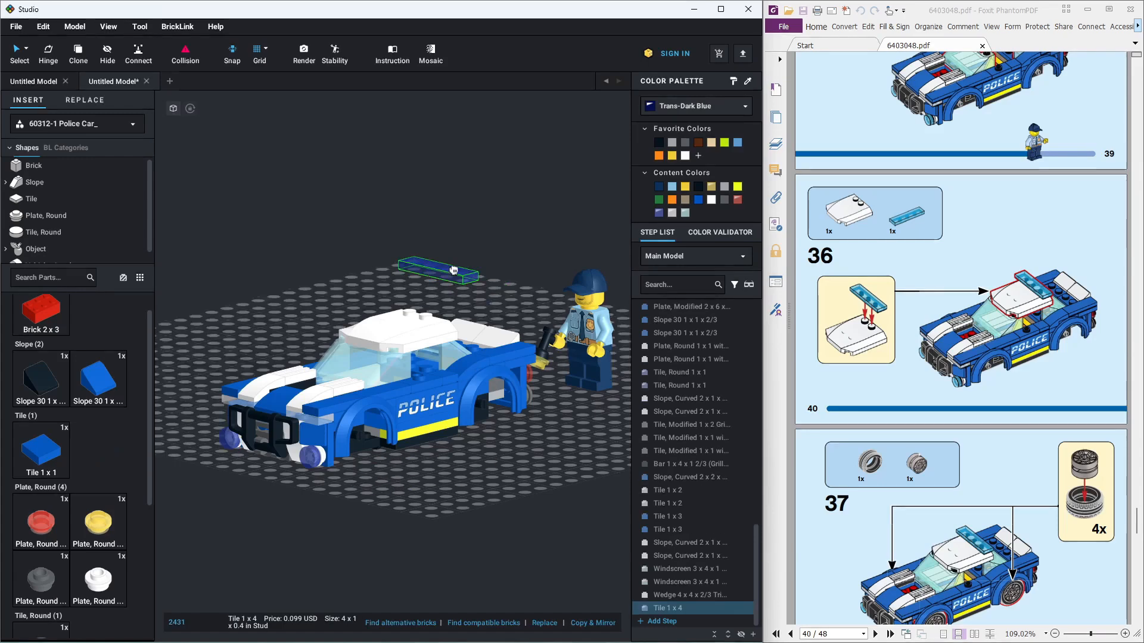
pyautogui.click(430, 303)
# Search the parts for "whee", place one Wheel 14mm on the baseplate beside the car, and clear the search
pyautogui.moveTo(521, 485); pyautogui.dragTo(530, 488, button='right')
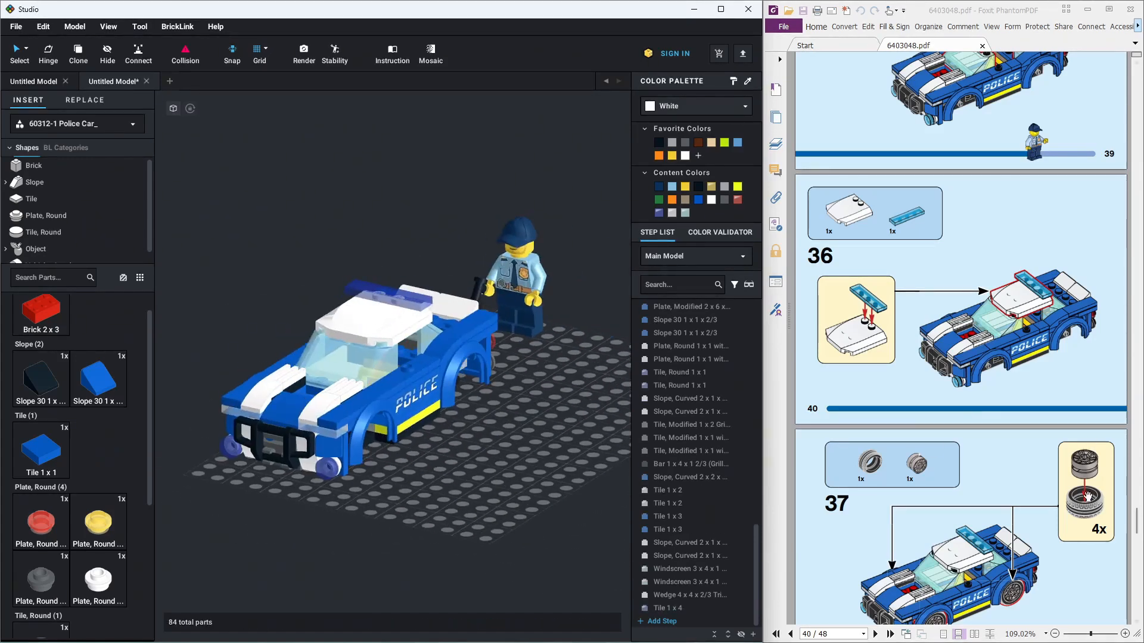
pyautogui.scroll(-3, 1087, 496)
pyautogui.scroll(2, 150, 416)
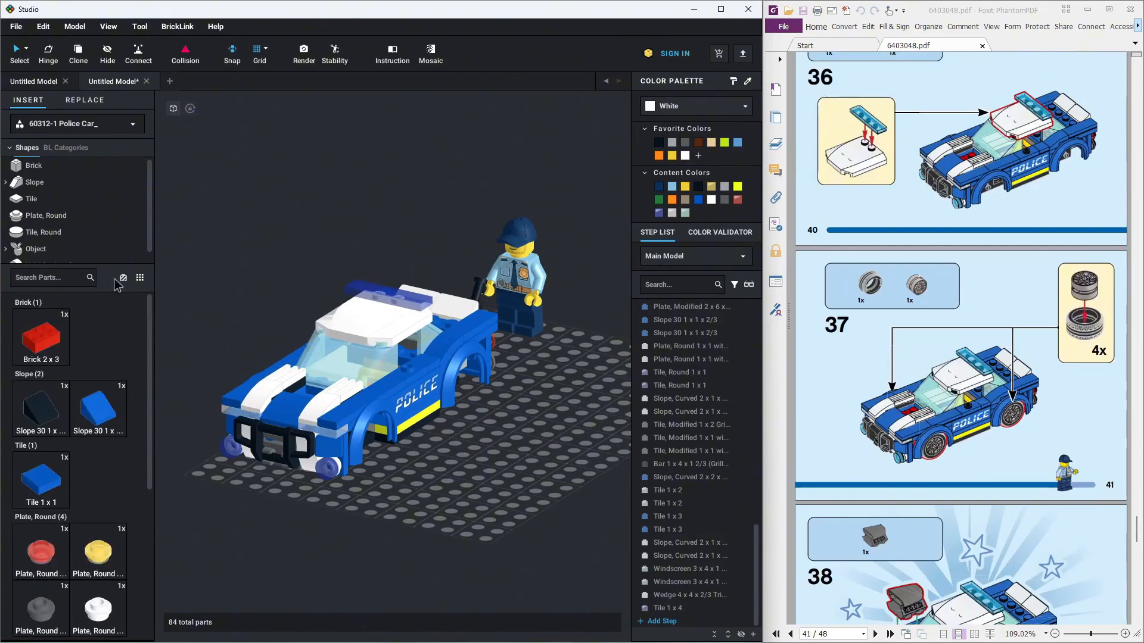
pyautogui.click(49, 276)
pyautogui.write('whee')
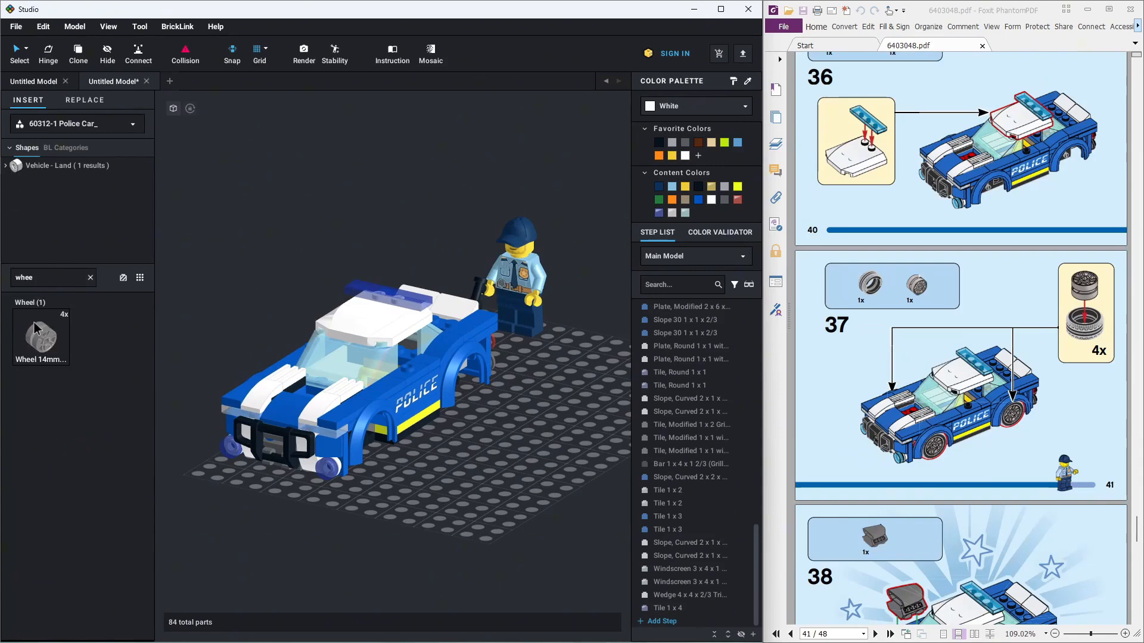
pyautogui.moveTo(35, 327); pyautogui.dragTo(490, 464)
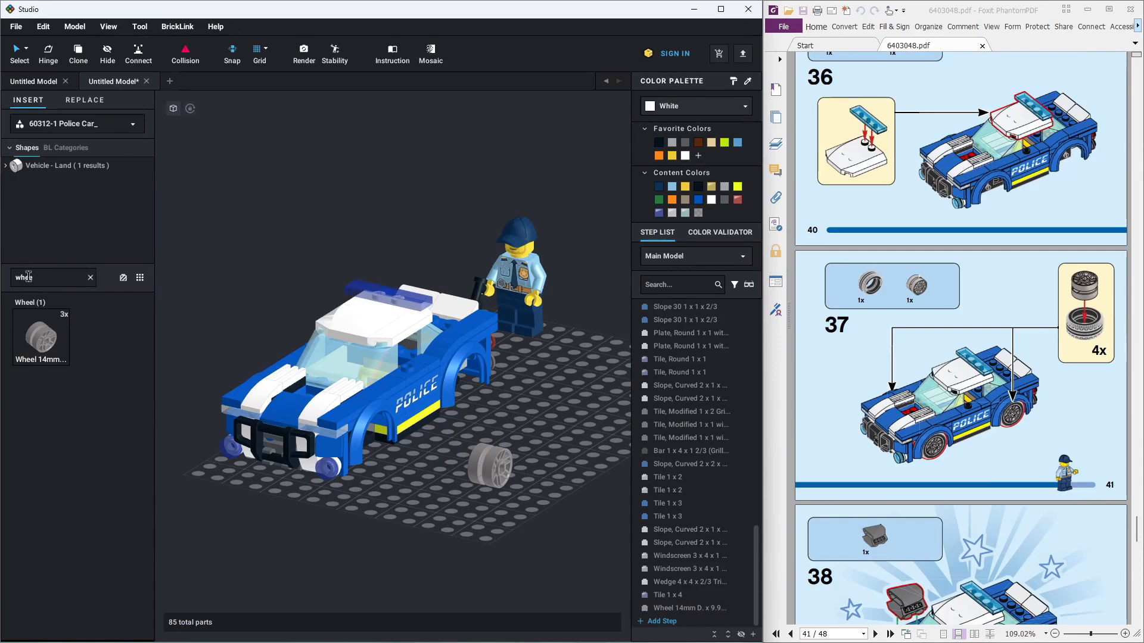
pyautogui.press('BackSpace')
pyautogui.press('BackSpace')
pyautogui.press('BackSpace')
pyautogui.press('BackSpace')
pyautogui.write('tyre')
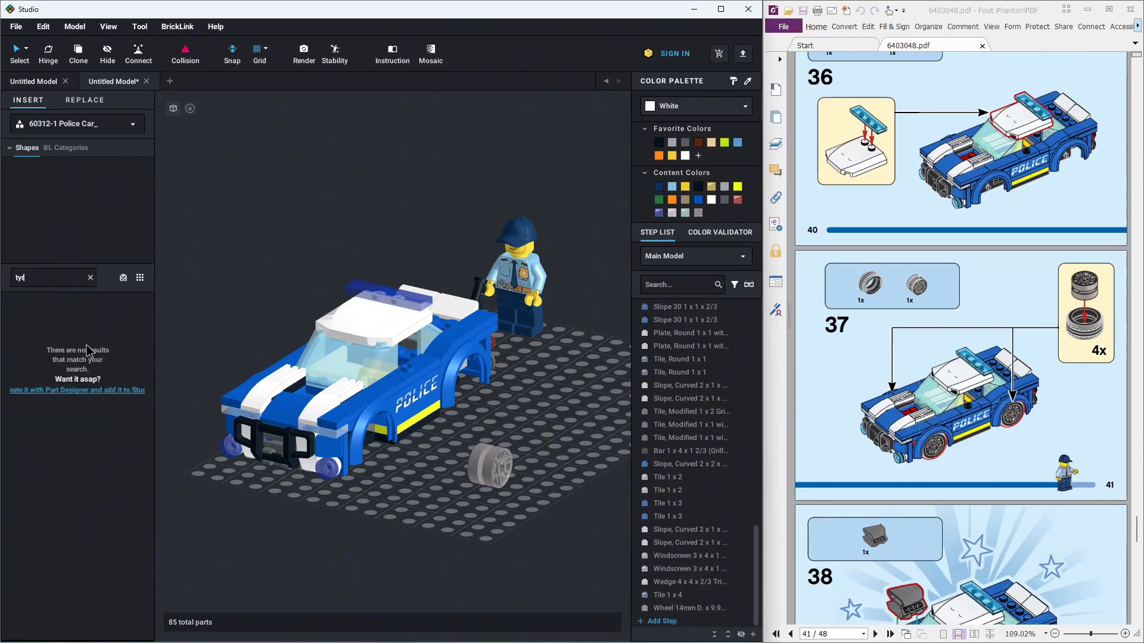
pyautogui.press('BackSpace')
pyautogui.press('BackSpace')
pyautogui.press('BackSpace')
pyautogui.moveTo(150, 352); pyautogui.dragTo(143, 545)
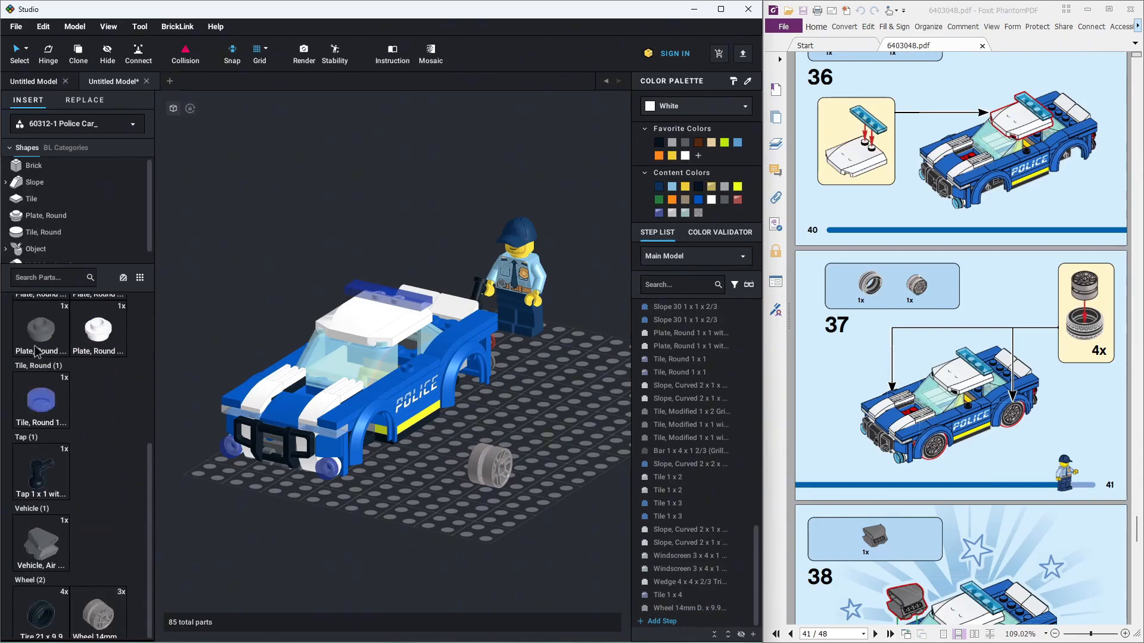
# Search the parts for "tire" and fit a Tire 21 x 9.9 onto the wheel on the baseplate
pyautogui.click(34, 276)
pyautogui.write('tire')
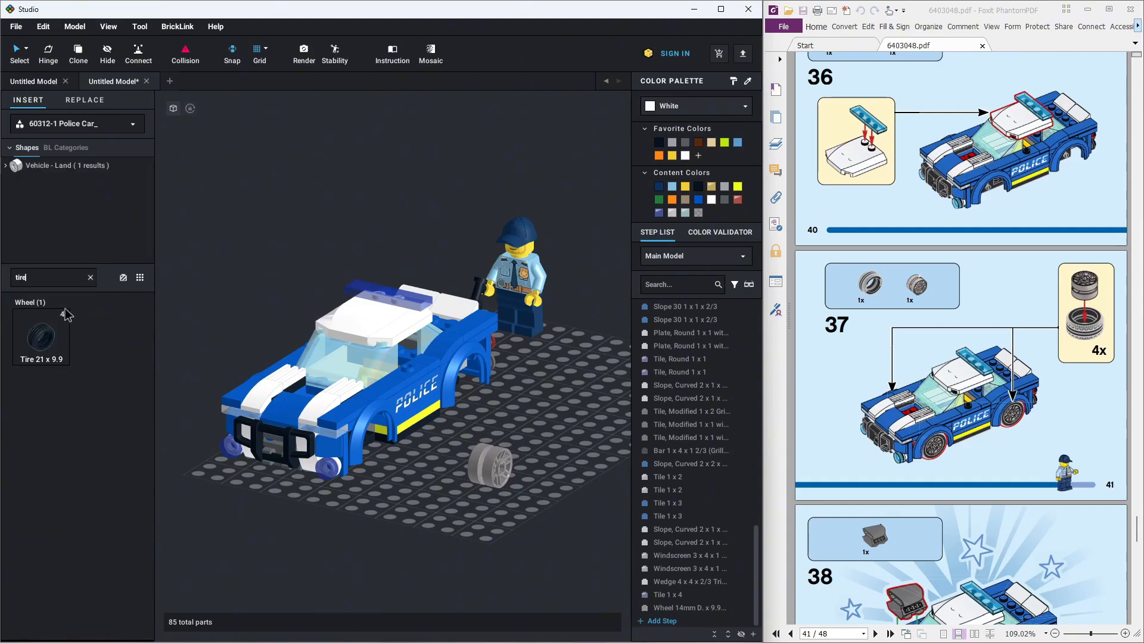
pyautogui.moveTo(41, 338); pyautogui.dragTo(499, 475)
# Clone the wheel-and-tire assembly and mount the wheels in all four wheel arches, as in instruction step 37
pyautogui.moveTo(533, 488); pyautogui.dragTo(541, 499, button='right')
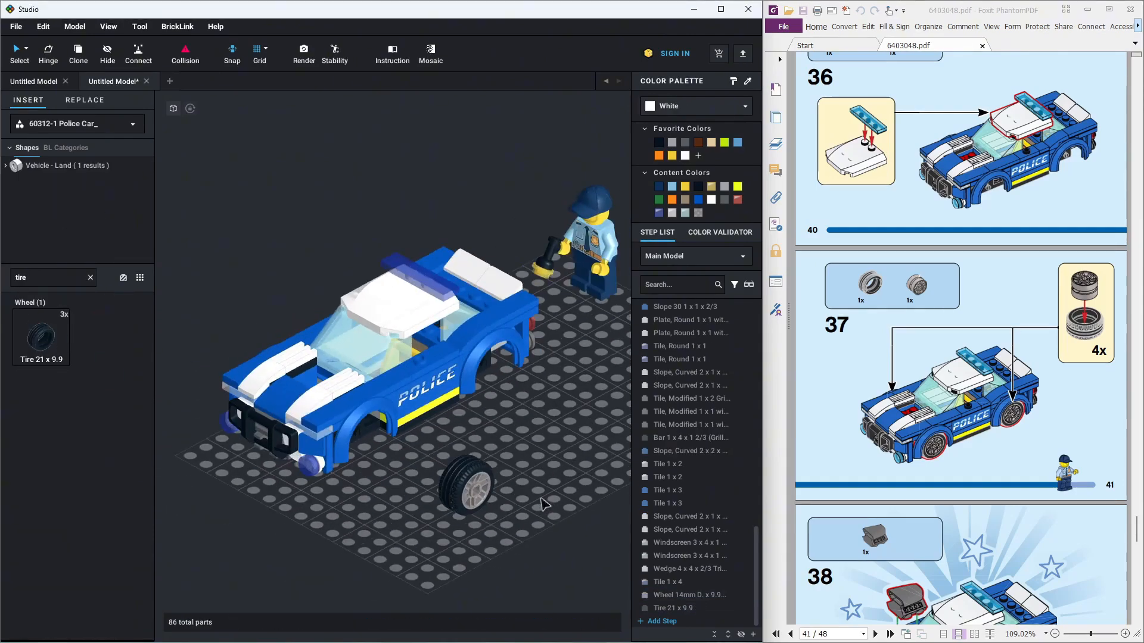
pyautogui.press('c')
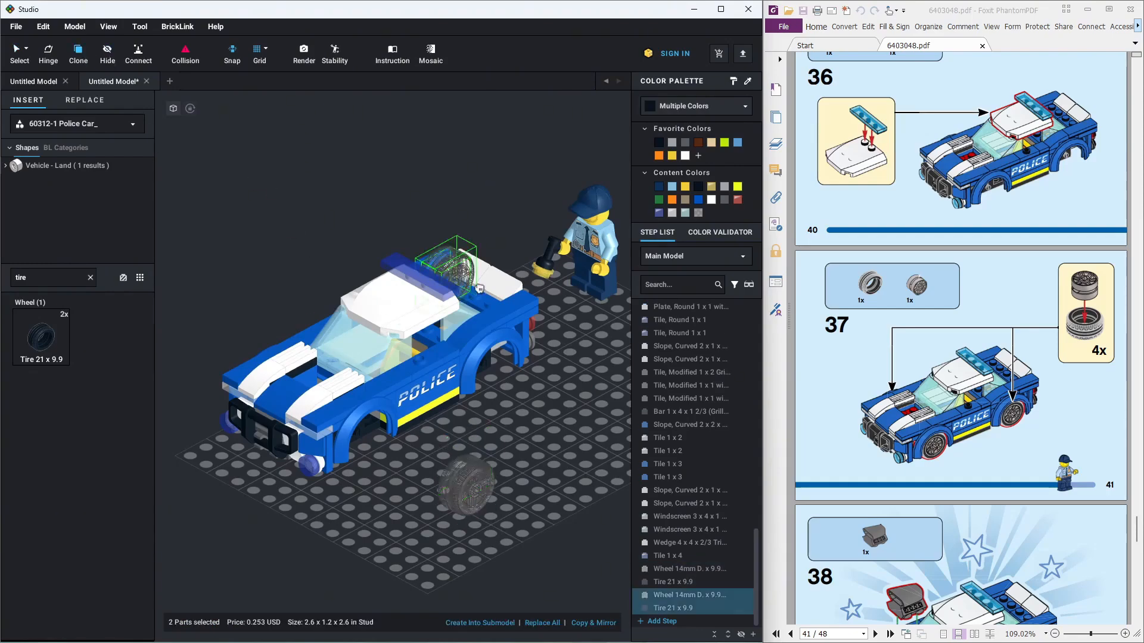
pyautogui.moveTo(539, 412); pyautogui.dragTo(538, 392, button='right')
pyautogui.moveTo(532, 482)
pyautogui.mouseDown(button='right')
pyautogui.moveTo(620, 480)
pyautogui.moveTo(479, 524)
pyautogui.moveTo(536, 512)
pyautogui.mouseUp(button='right')
pyautogui.click(374, 489)
pyautogui.click(215, 475)
pyautogui.press('Escape')
# Clear the part search and place the Dark Bluish Gray Vehicle, Air Scoop Engine Top 2 x 2 on the baseplate beside the car
pyautogui.scroll(-6, 955, 559)
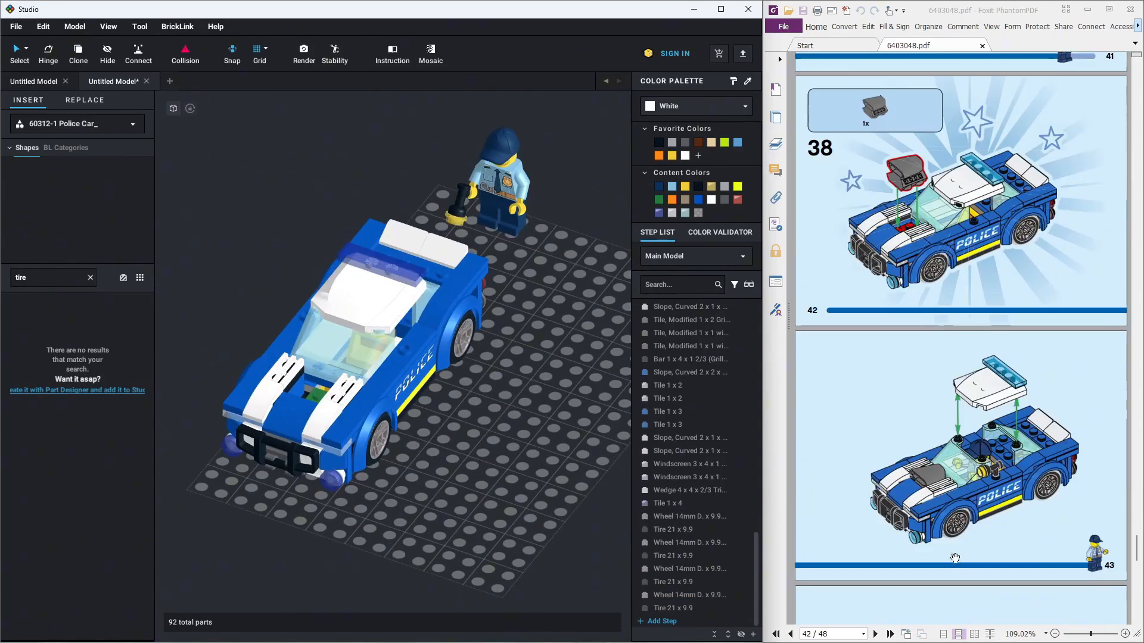
pyautogui.click(90, 278)
pyautogui.scroll(-5, 143, 343)
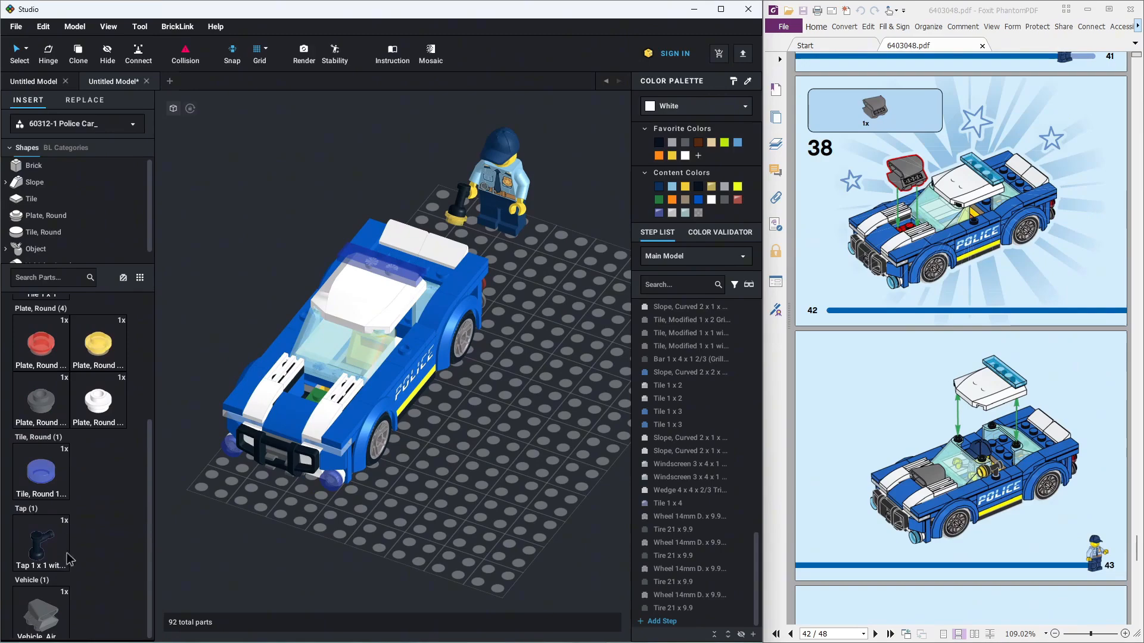
pyautogui.moveTo(41, 612); pyautogui.dragTo(421, 441)
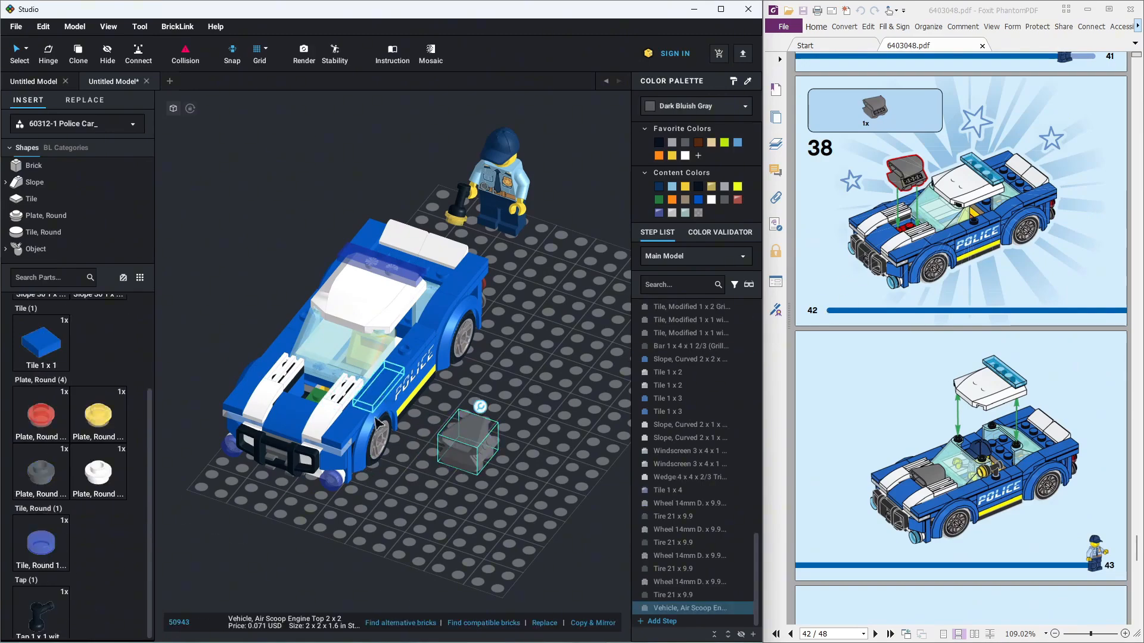
# Hide the hood's slopes and tiles and the front windscreen to expose the green plate in the engine bay
pyautogui.moveTo(377, 423); pyautogui.dragTo(527, 423, button='right')
pyautogui.moveTo(317, 354); pyautogui.dragTo(193, 440, button='right')
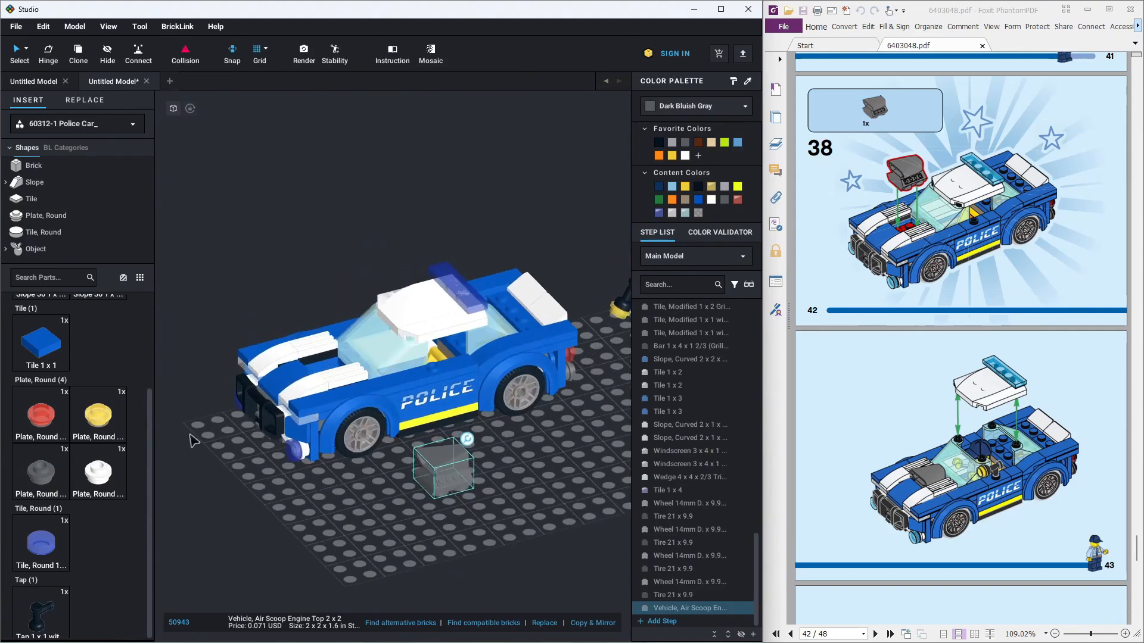
pyautogui.scroll(3, 153, 454)
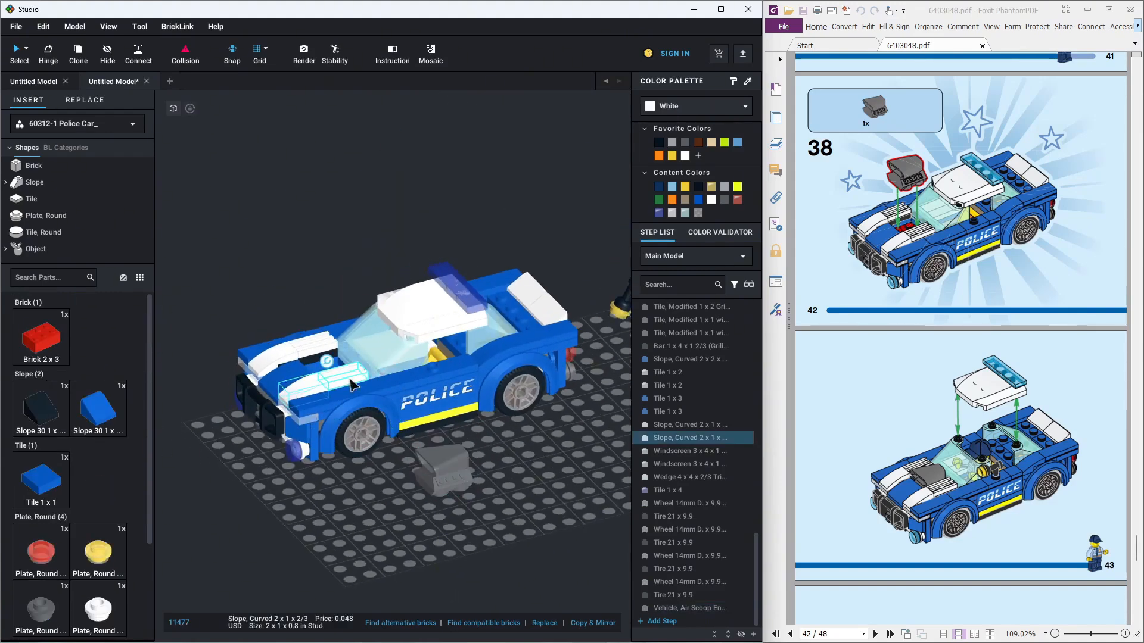
pyautogui.click(108, 53)
pyautogui.moveTo(204, 449); pyautogui.dragTo(282, 388, button='right')
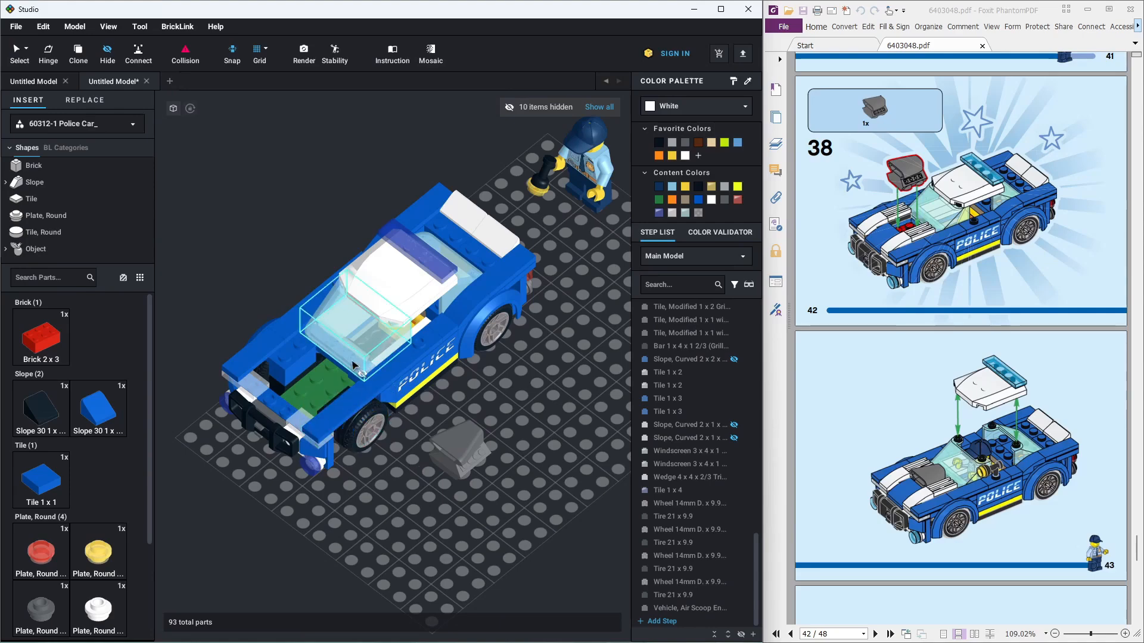
# Go back to instruction step 6 and place the missing red Brick 2 x 3 on the green plate in the engine bay
pyautogui.moveTo(1134, 539); pyautogui.dragTo(1126, 180)
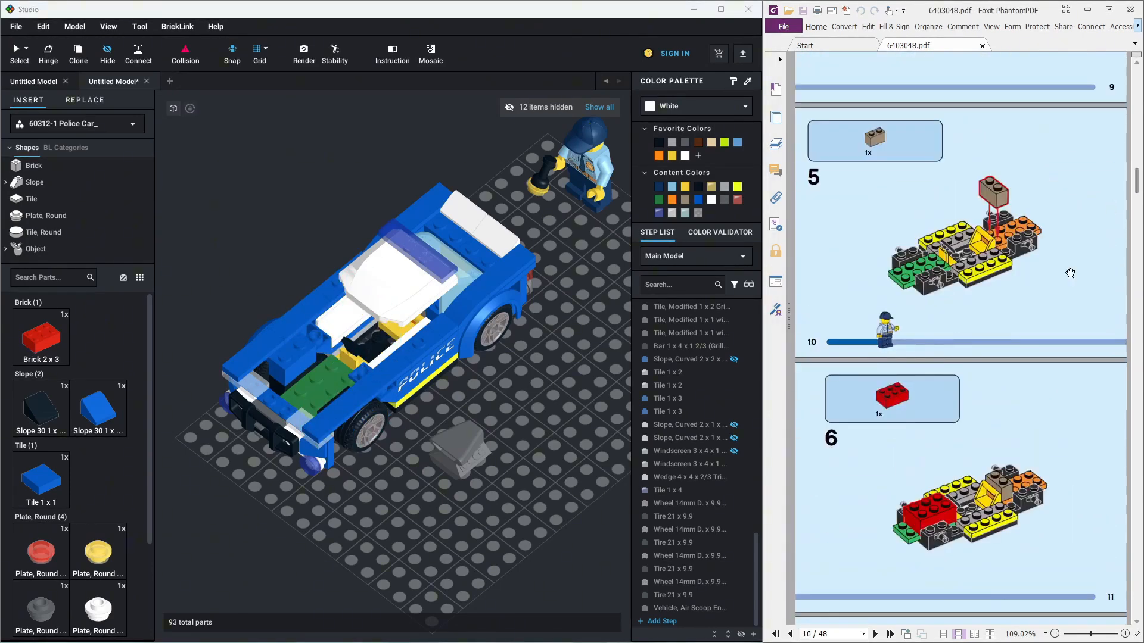
pyautogui.moveTo(40, 339); pyautogui.dragTo(317, 370)
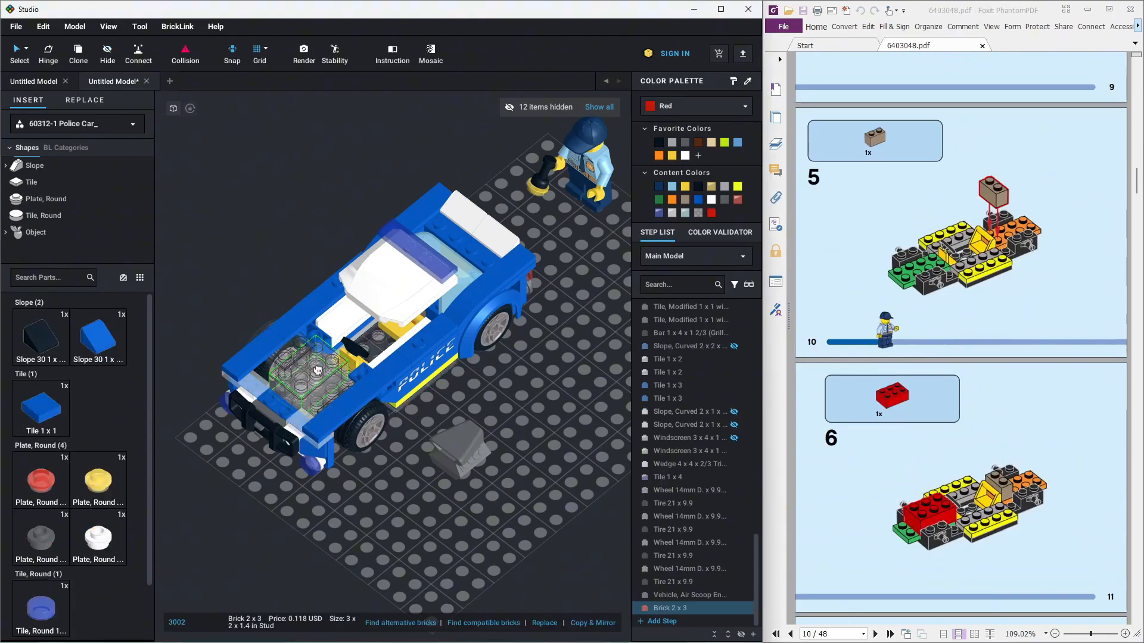
pyautogui.click(400, 522)
# Unhide all hidden parts and move the gray air scoop from the baseplate into the hood opening, as in instruction step 38
pyautogui.moveTo(399, 522); pyautogui.dragTo(348, 496, button='right')
pyautogui.click(599, 111)
pyautogui.moveTo(472, 490); pyautogui.dragTo(340, 351)
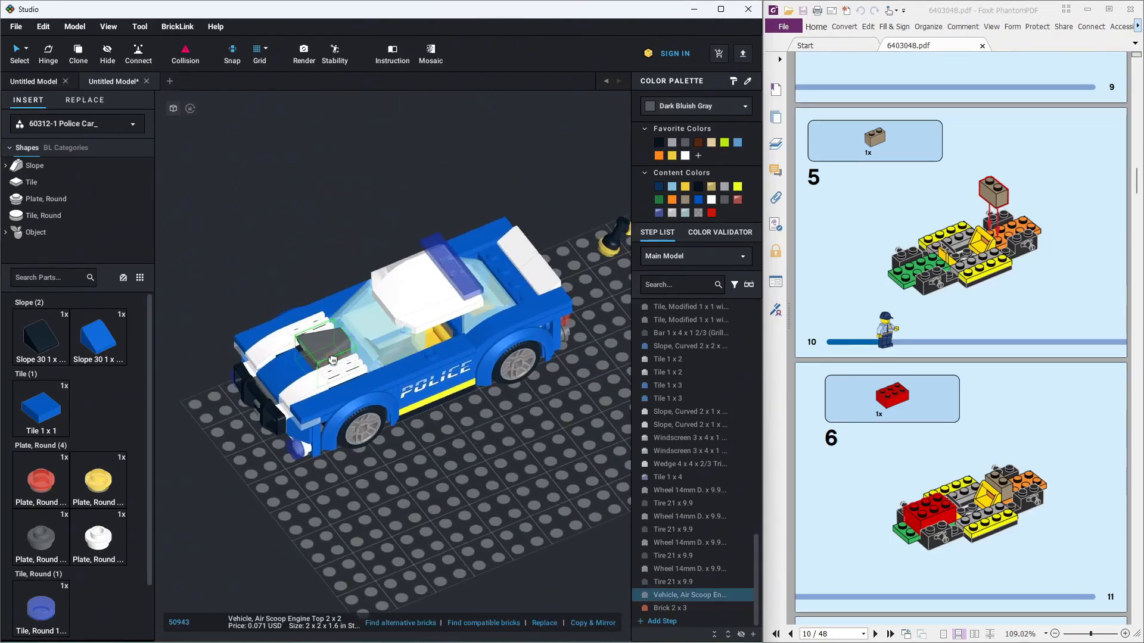
pyautogui.moveTo(419, 466); pyautogui.dragTo(465, 461, button='right')
# Show the finished car in the instructions, then move the whole officer minifigure with its flashlight to stand beside the car
pyautogui.moveTo(1138, 189); pyautogui.dragTo(1140, 573)
pyautogui.moveTo(530, 376); pyautogui.dragTo(472, 430, button='right')
pyautogui.moveTo(472, 430); pyautogui.dragTo(398, 458, button='middle')
pyautogui.moveTo(463, 381); pyautogui.dragTo(390, 542)
pyautogui.moveTo(469, 495); pyautogui.dragTo(576, 372, button='middle')
pyautogui.moveTo(453, 527); pyautogui.dragTo(519, 504, button='right')
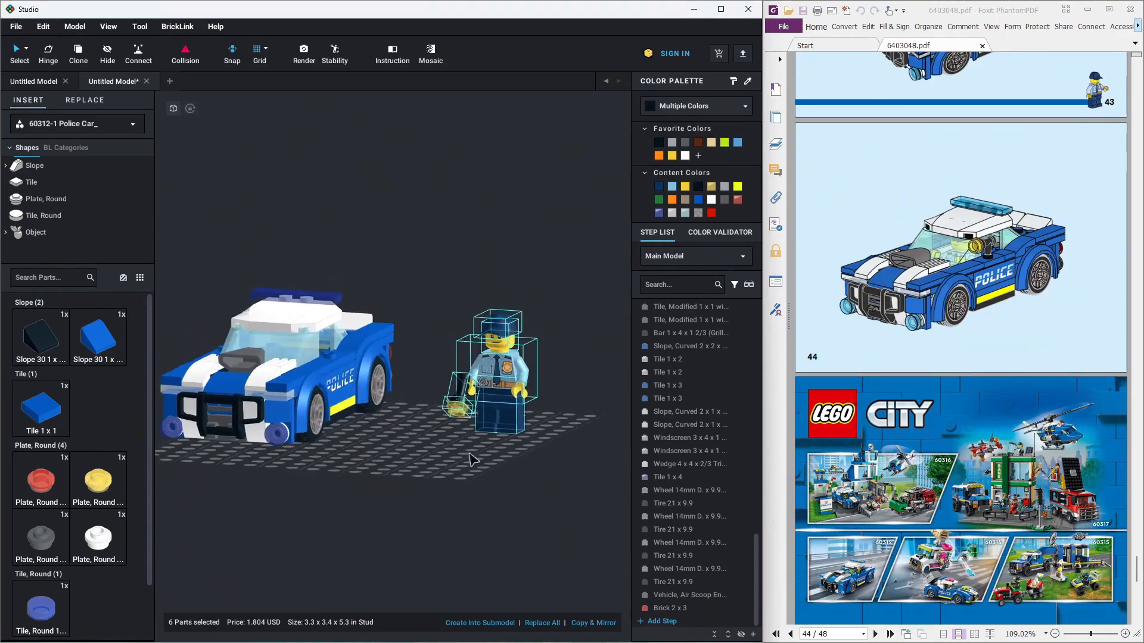
pyautogui.moveTo(483, 468); pyautogui.dragTo(516, 508, button='middle')
pyautogui.moveTo(515, 507); pyautogui.dragTo(575, 525, button='right')
pyautogui.click(521, 527)
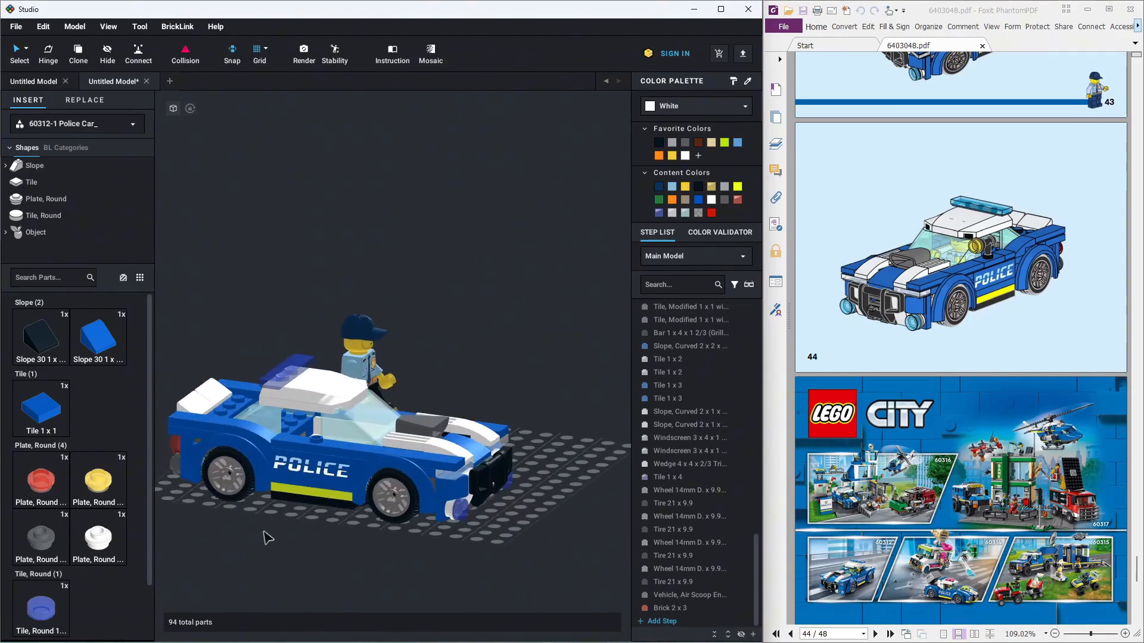
pyautogui.moveTo(265, 532); pyautogui.dragTo(263, 534, button='right')
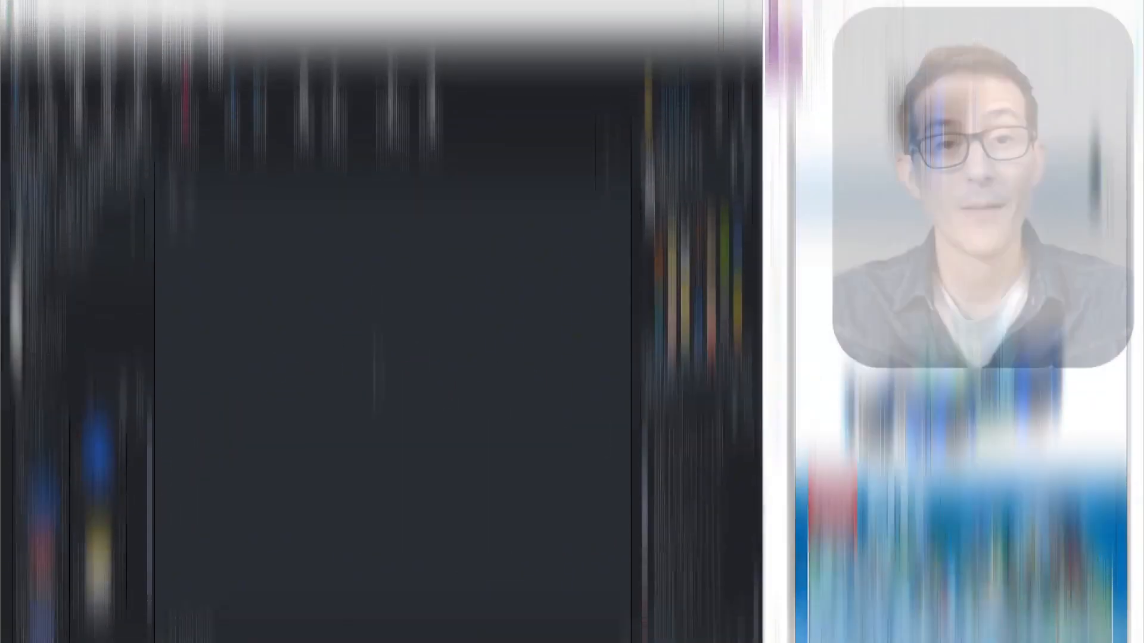